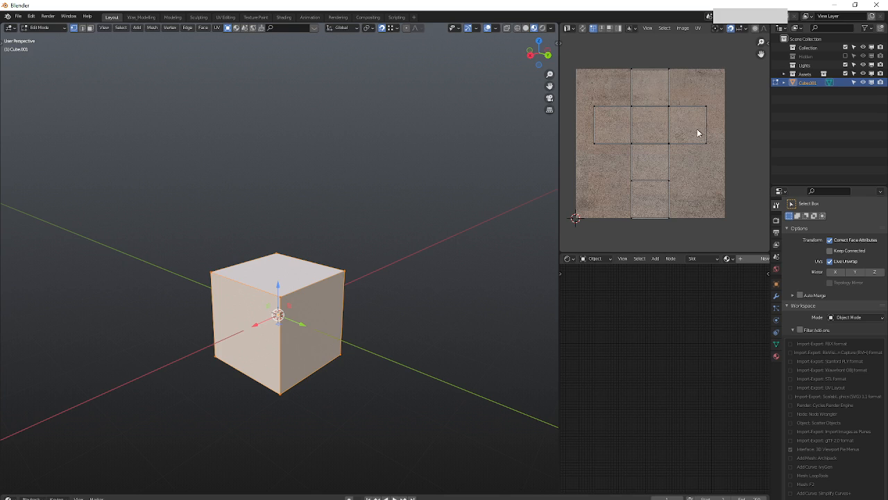
pyautogui.press('Tab')
pyautogui.press('Tab')
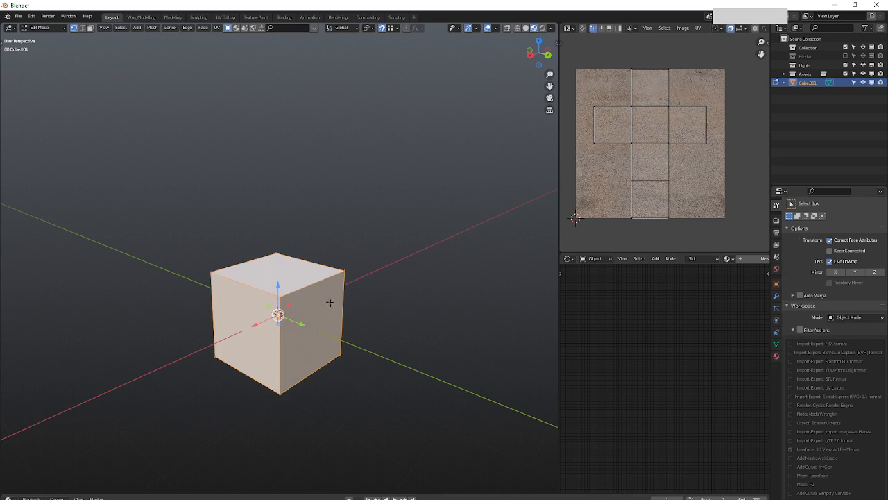
pyautogui.press('u')
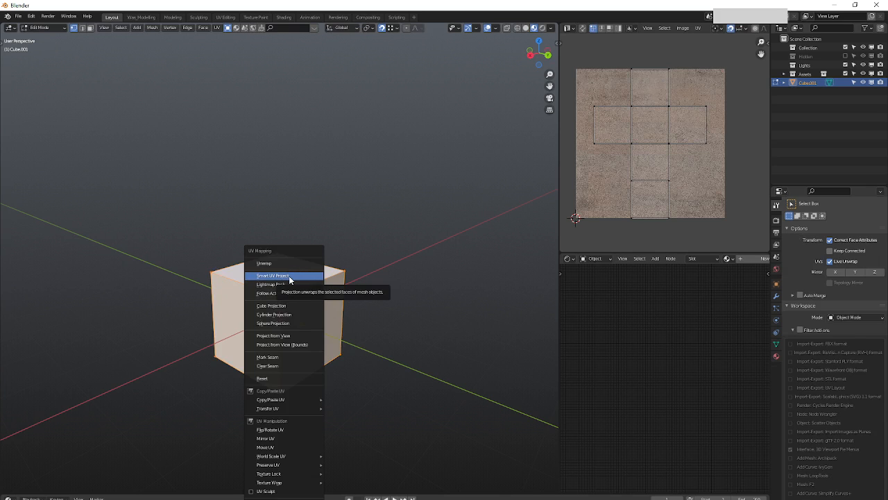
pyautogui.press('Escape')
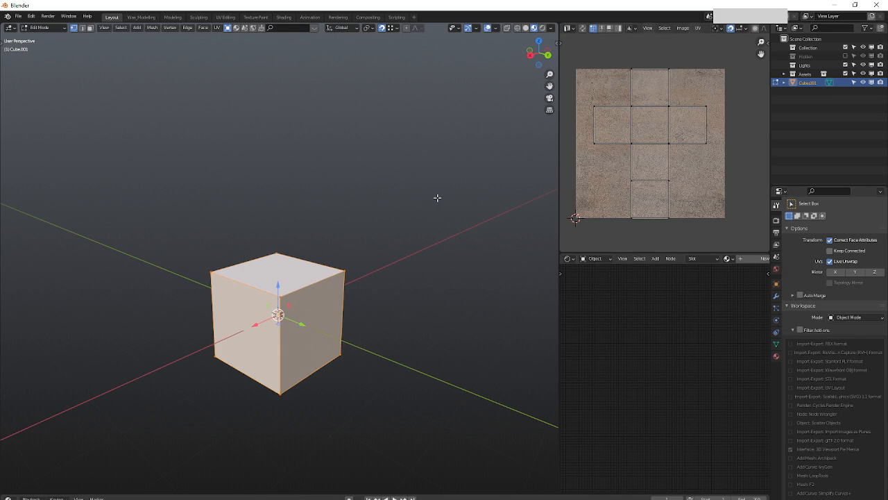
# Return the cube to Object Mode and create a new material for it.
pyautogui.press('Tab')
pyautogui.keyDown('shift'); pyautogui.moveTo(286, 357); pyautogui.dragTo(293, 318, button='middle'); pyautogui.keyUp('shift')
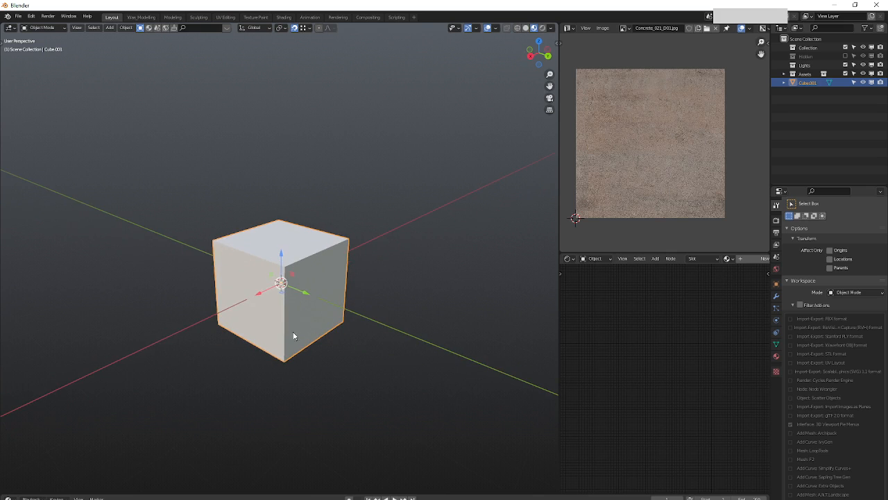
pyautogui.click(776, 232)
pyautogui.click(777, 356)
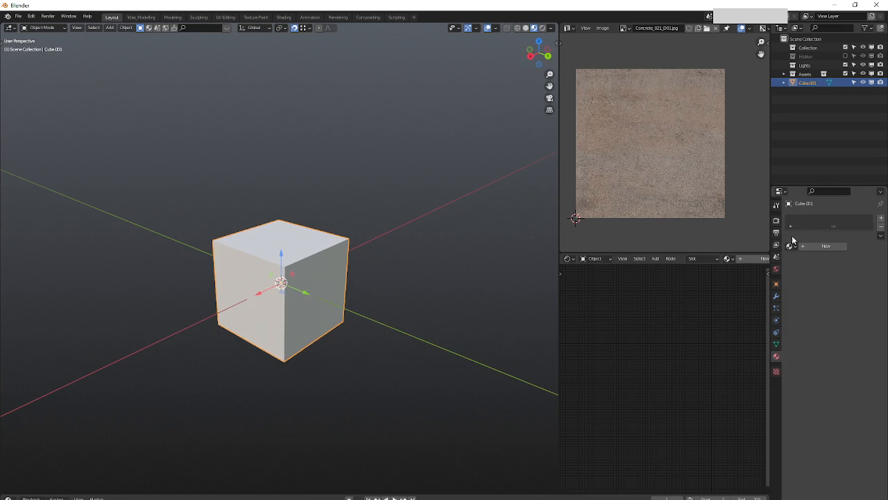
pyautogui.click(817, 246)
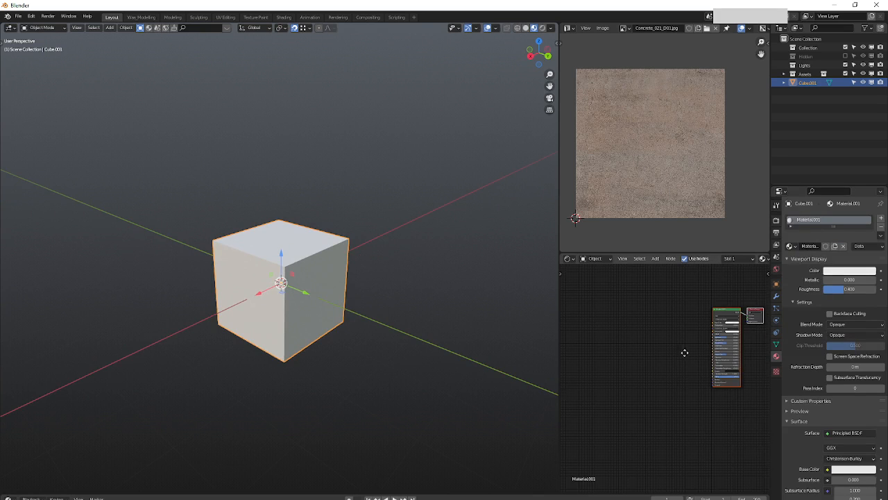
# Widen the image and shader editors by narrowing the 3D viewport to about half its width.
pyautogui.moveTo(684, 353); pyautogui.dragTo(658, 361, button='middle')
pyautogui.moveTo(560, 287); pyautogui.dragTo(268, 278)
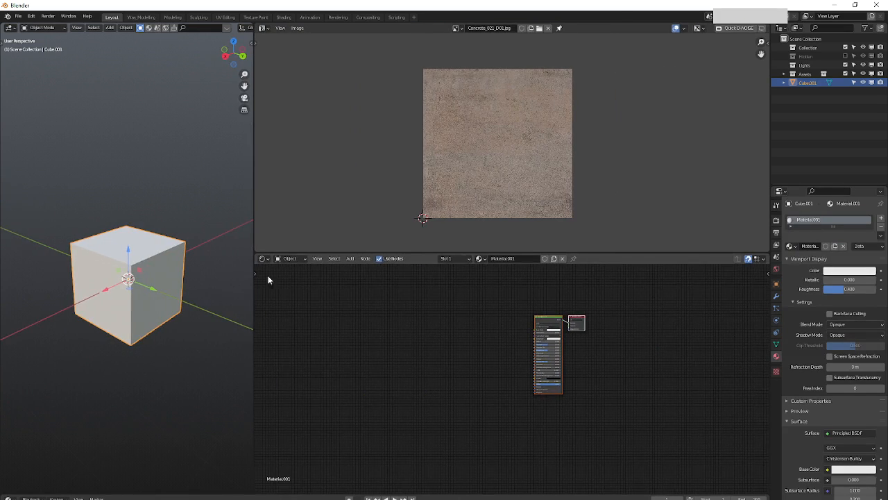
pyautogui.moveTo(450, 390); pyautogui.dragTo(442, 401, button='middle')
pyautogui.scroll(5, 583, 344)
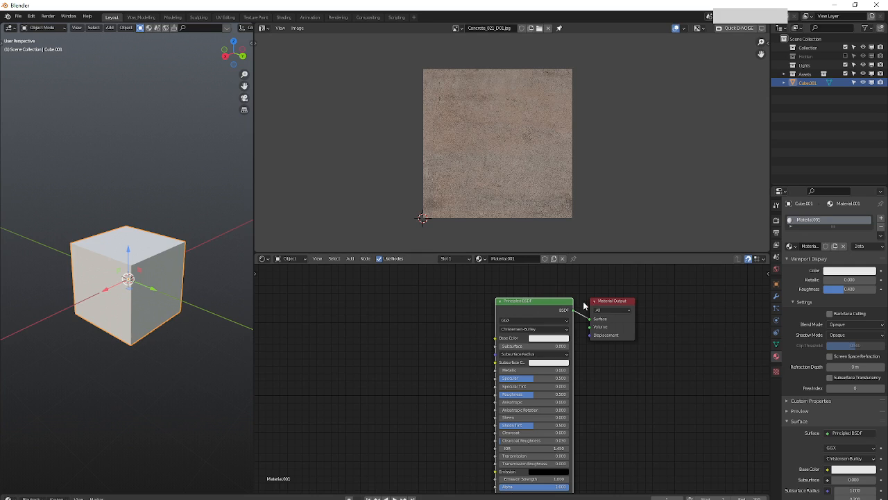
# Search the add-ons in the preferences for "node" to check whether Node Wrangler is enabled.
pyautogui.hotkey('ctrl', ',')
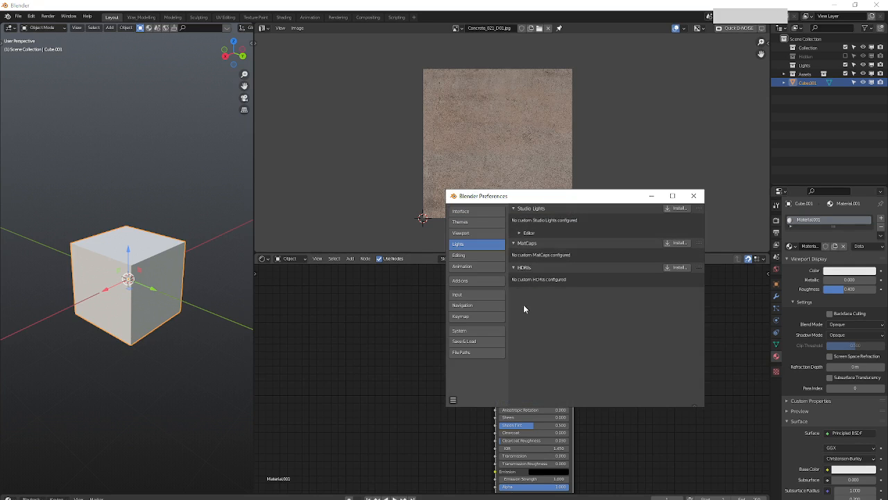
pyautogui.click(489, 279)
pyautogui.click(664, 220)
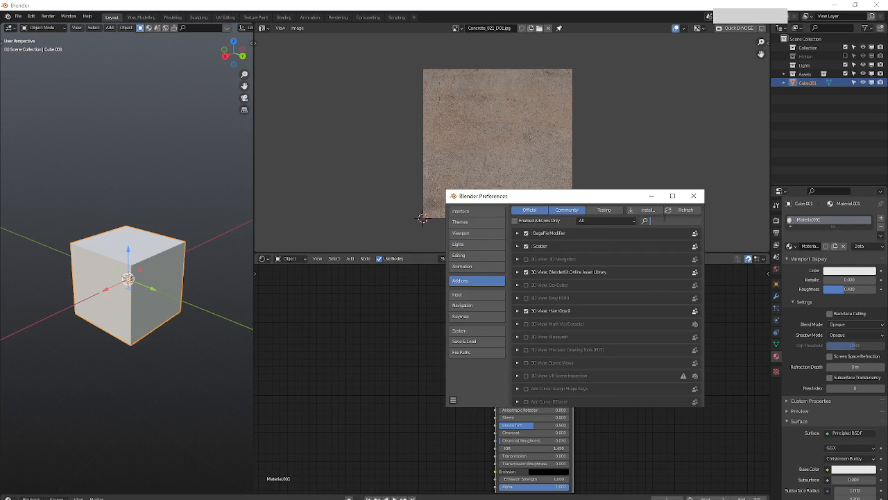
pyautogui.write('node')
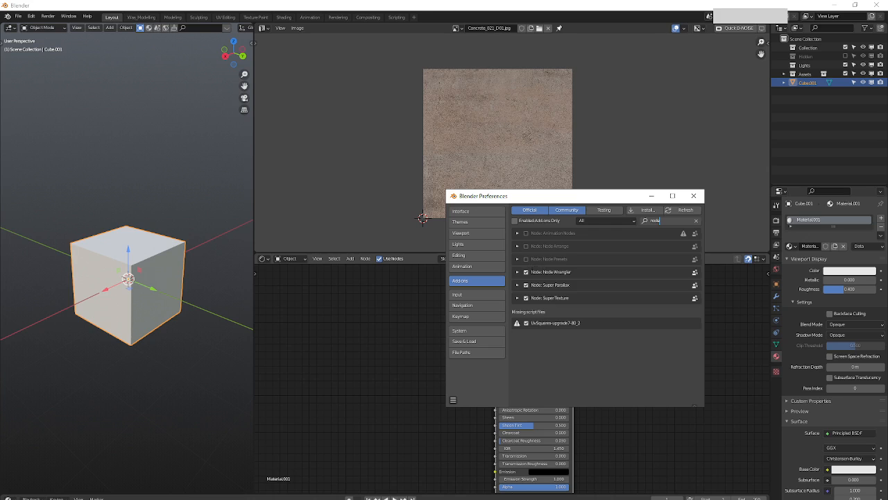
pyautogui.click(693, 195)
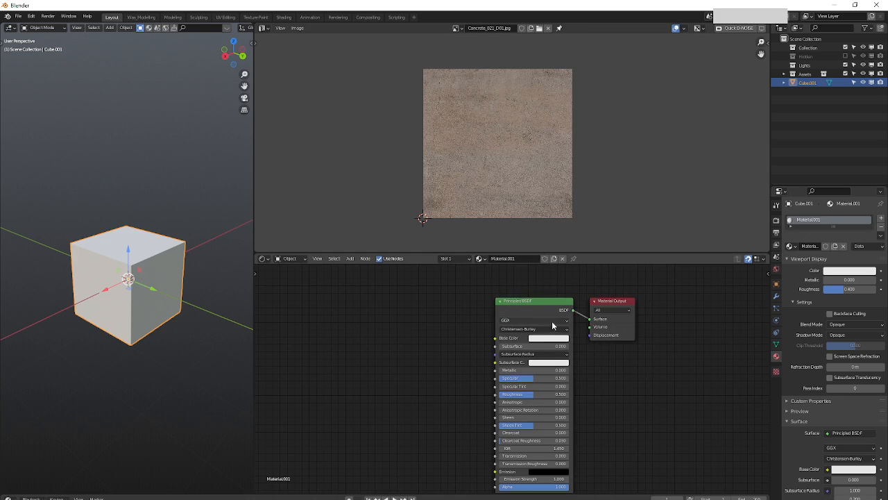
# Add a Texture Coordinate, Mapping and Image Texture setup to the Principled BSDF's Base Color and place the nodes clear of the shader.
pyautogui.moveTo(557, 351); pyautogui.dragTo(588, 350, button='middle')
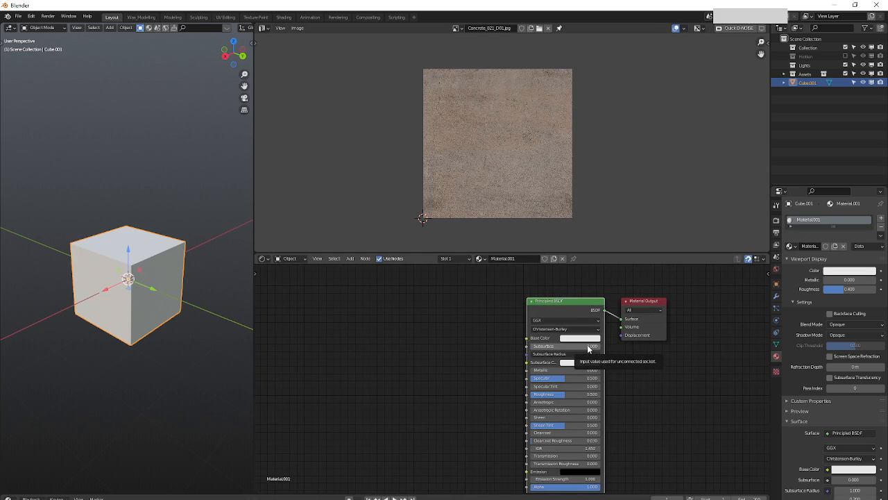
pyautogui.hotkey('ctrl', 't')
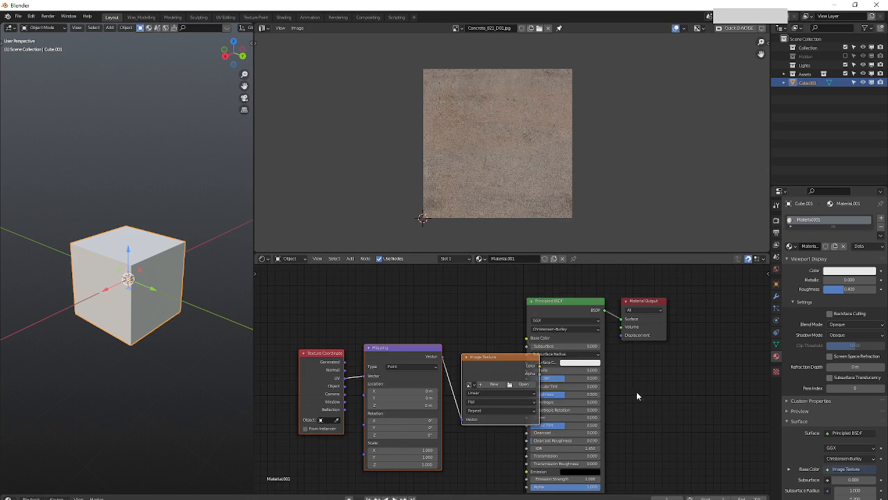
pyautogui.press('g')
pyautogui.click(568, 368)
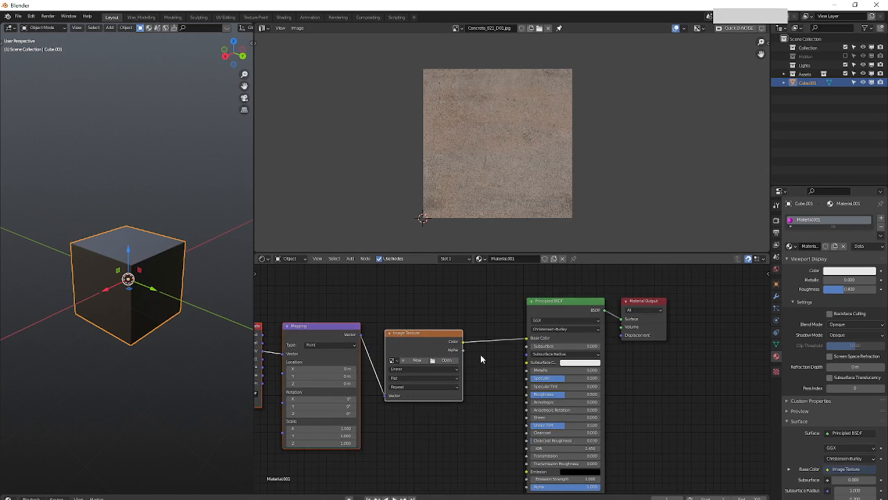
# Assign the existing image Concrete_012_D.jpg to the Image Texture node and inspect the textured cube.
pyautogui.click(392, 360)
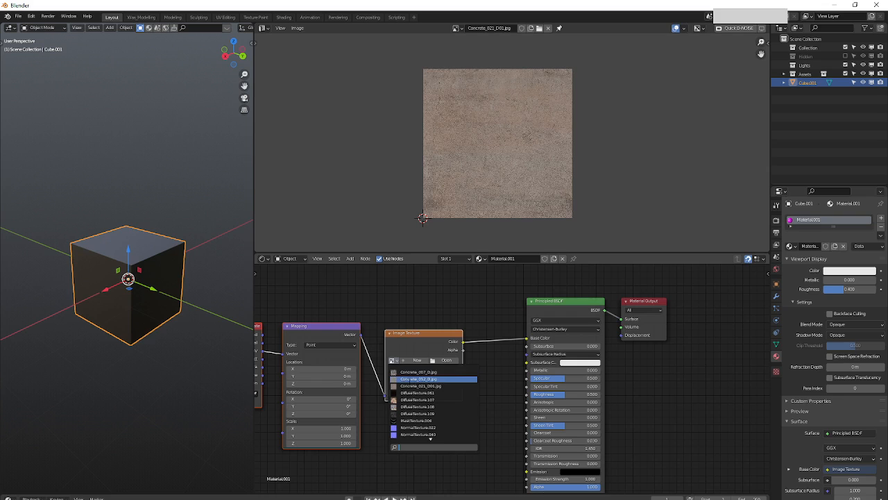
pyautogui.click(430, 379)
pyautogui.moveTo(194, 341); pyautogui.dragTo(115, 290, button='middle')
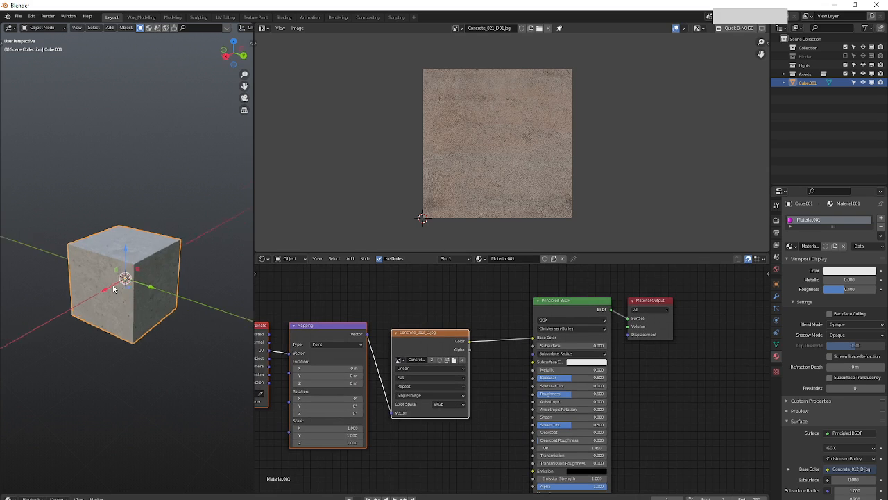
pyautogui.scroll(4, 114, 289)
pyautogui.moveTo(125, 240); pyautogui.dragTo(145, 245, button='middle')
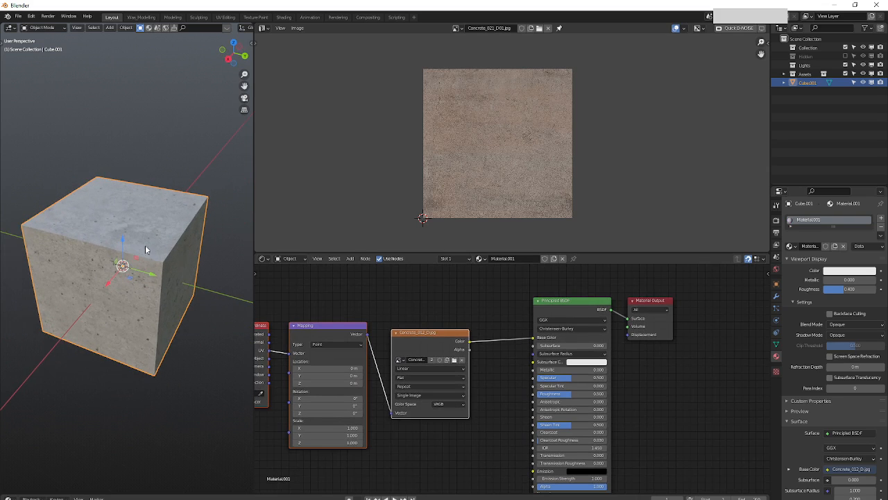
# Move the Texture Coordinate, Mapping and concrete image nodes farther away from the Principled BSDF.
pyautogui.scroll(-3, 520, 392)
pyautogui.moveTo(593, 295); pyautogui.dragTo(356, 496)
pyautogui.press('g')
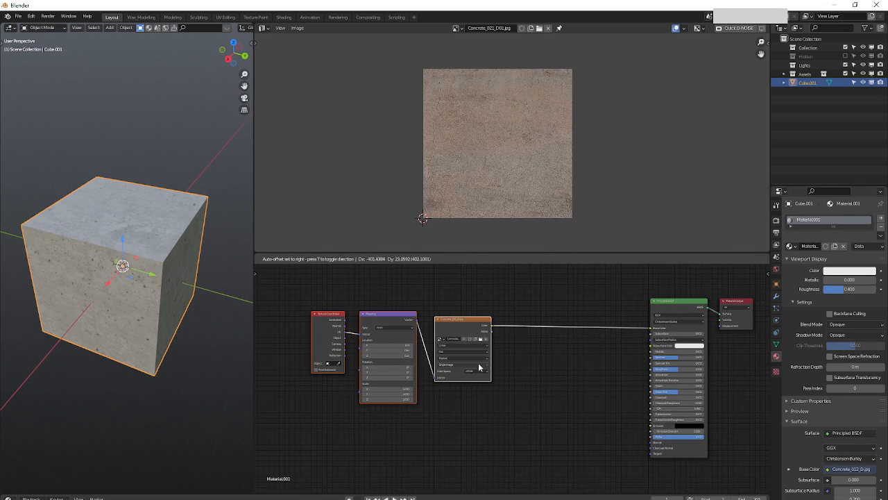
pyautogui.click(478, 367)
# Duplicate the concrete image node, place the copy below the original and connect the Mapping node's Vector output to it.
pyautogui.click(459, 321)
pyautogui.moveTo(466, 296); pyautogui.dragTo(268, 410)
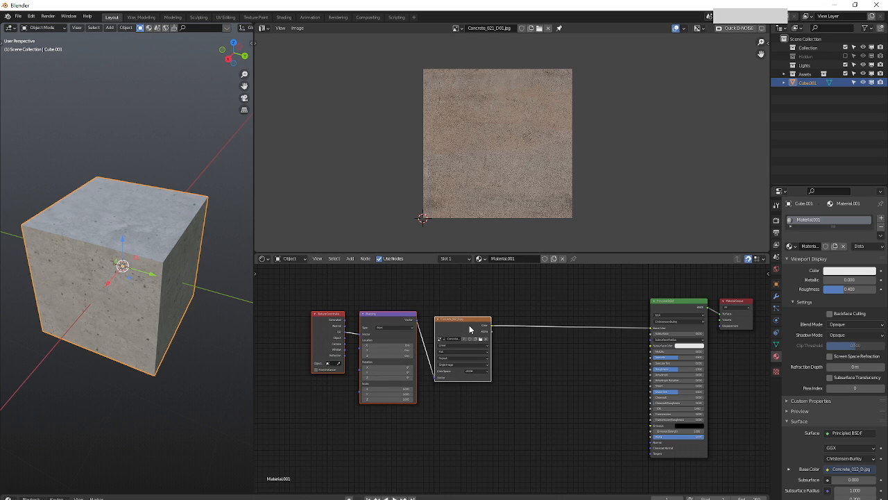
pyautogui.click(469, 328)
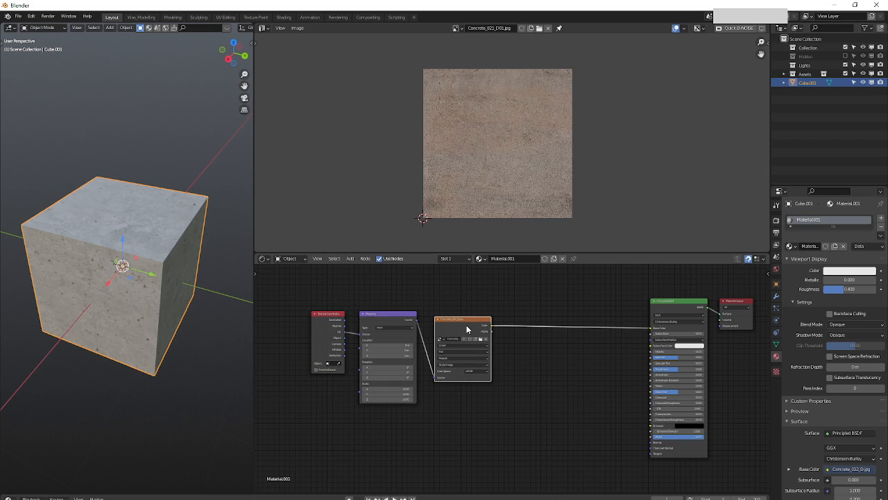
pyautogui.hotkey('shift', 'd')
pyautogui.click(463, 405)
pyautogui.moveTo(413, 367); pyautogui.dragTo(436, 349, button='middle')
pyautogui.moveTo(440, 303); pyautogui.dragTo(454, 439)
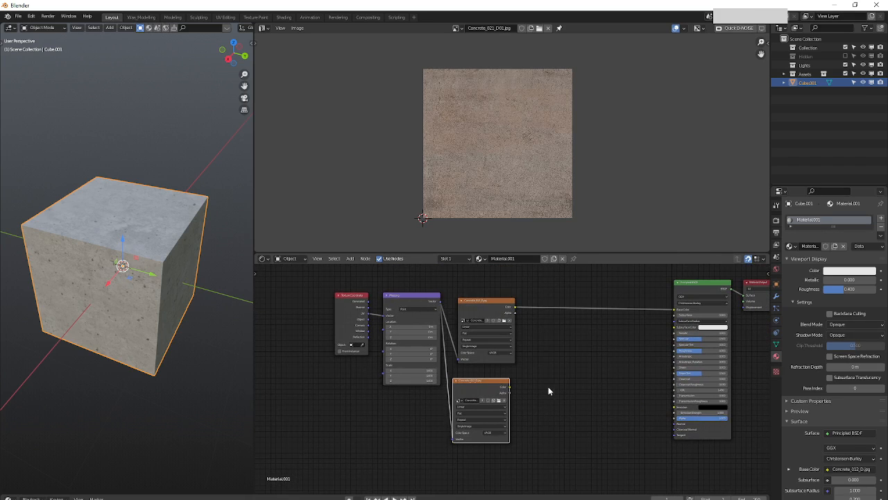
# Add a Bump node between the duplicated image's Color output and the Principled BSDF's Normal input, feeding the image into Height.
pyautogui.press('q')
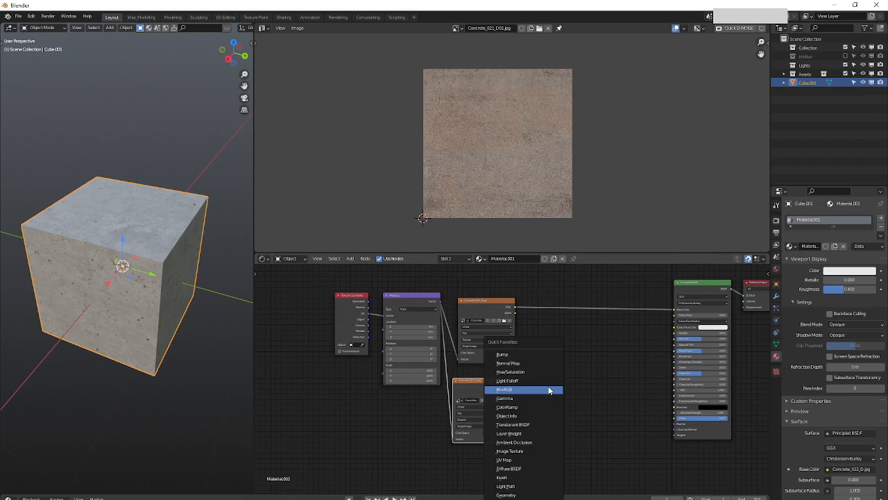
pyautogui.click(527, 354)
pyautogui.click(601, 398)
pyautogui.moveTo(512, 390)
pyautogui.mouseDown()
pyautogui.moveTo(594, 408)
pyautogui.moveTo(597, 428)
pyautogui.moveTo(570, 397)
pyautogui.moveTo(554, 397)
pyautogui.moveTo(677, 423)
pyautogui.mouseUp()
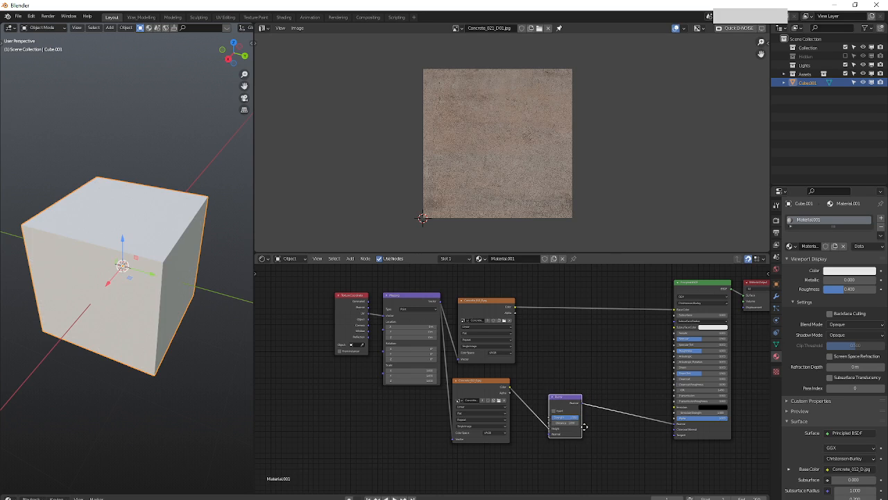
# Align the duplicated concrete image node directly beneath the original image node.
pyautogui.moveTo(582, 426)
pyautogui.mouseDown(button='middle')
pyautogui.moveTo(604, 428)
pyautogui.moveTo(602, 417)
pyautogui.mouseUp(button='middle')
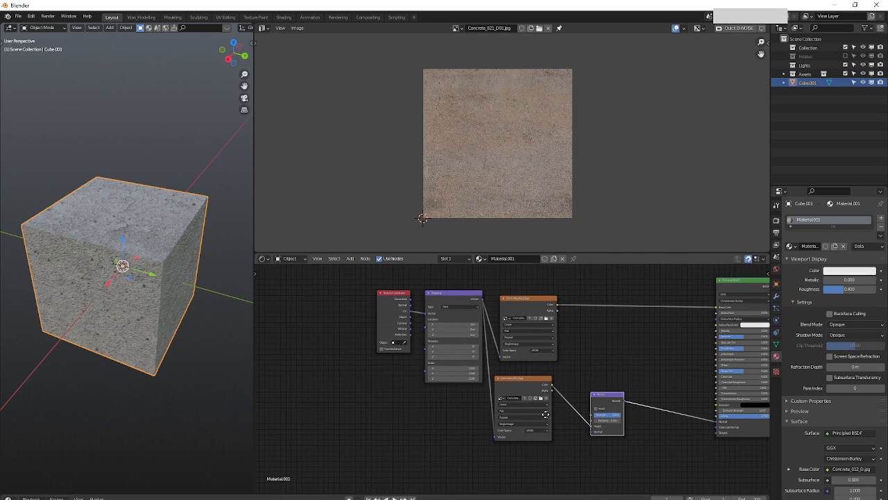
pyautogui.moveTo(545, 415); pyautogui.dragTo(559, 413, button='middle')
pyautogui.click(540, 387)
pyautogui.moveTo(544, 301); pyautogui.dragTo(549, 306, button='middle')
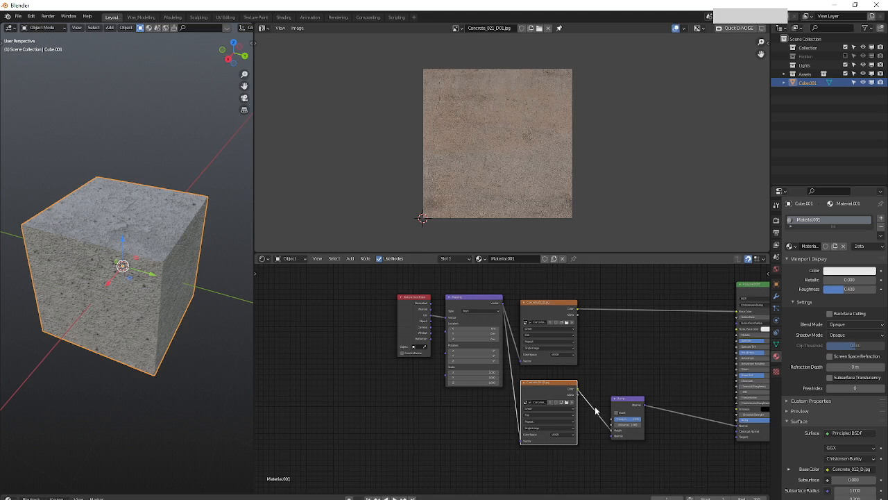
pyautogui.moveTo(596, 411); pyautogui.dragTo(594, 415, button='middle')
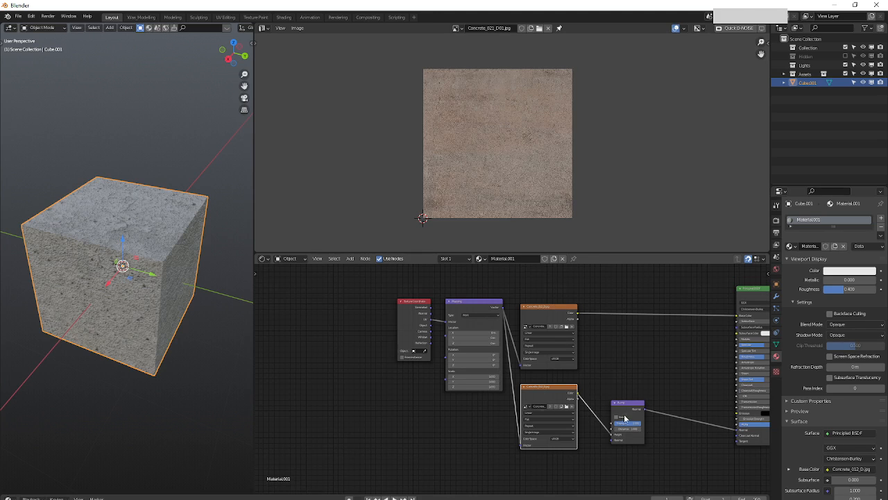
# Reduce the Bump node's Strength to about 0.3 while checking the relief on the cube's surface.
pyautogui.moveTo(638, 428); pyautogui.dragTo(628, 428)
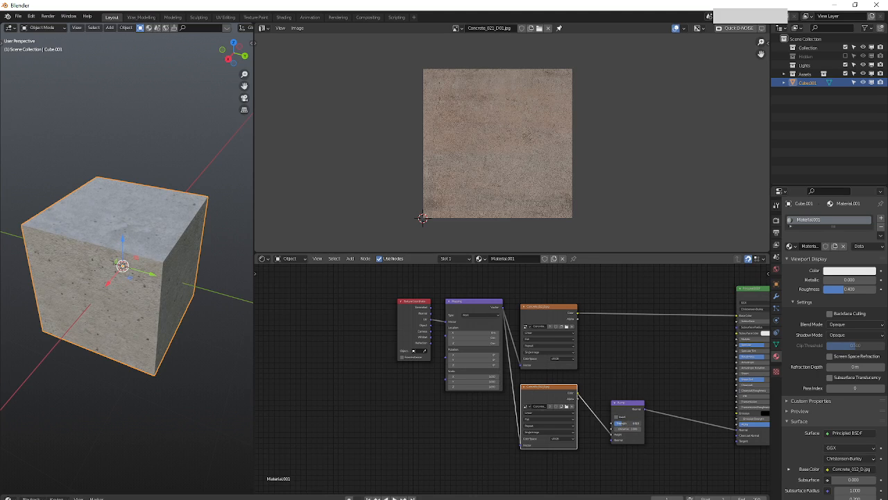
pyautogui.scroll(6, 122, 291)
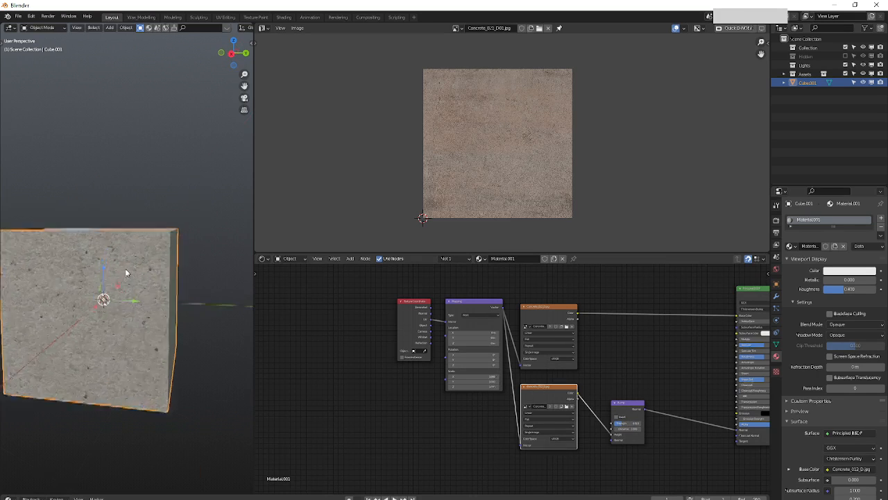
pyautogui.moveTo(630, 428); pyautogui.dragTo(648, 428)
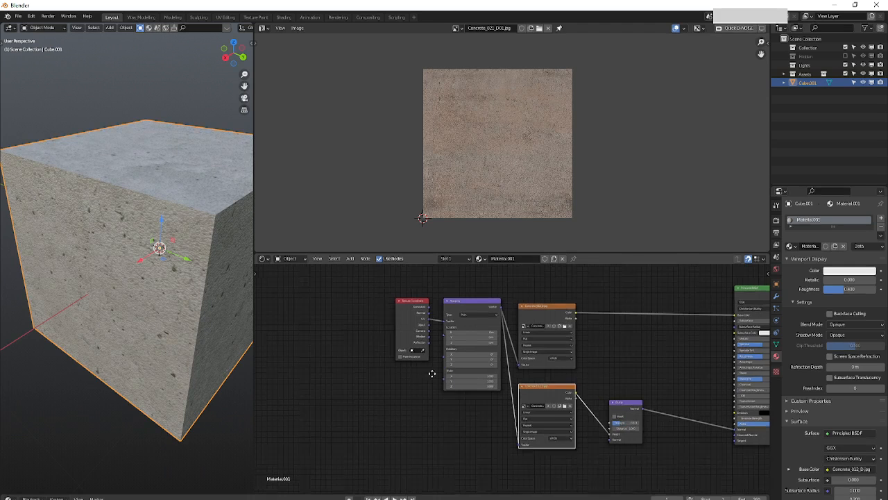
pyautogui.scroll(-3, 432, 375)
# Move the Principled BSDF node closer to the texture and Bump nodes.
pyautogui.moveTo(636, 317); pyautogui.dragTo(591, 322)
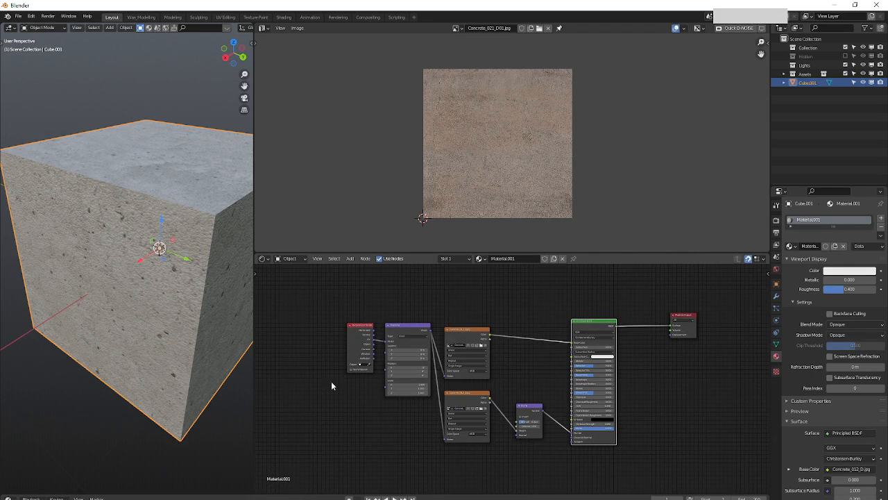
pyautogui.scroll(-1, 558, 358)
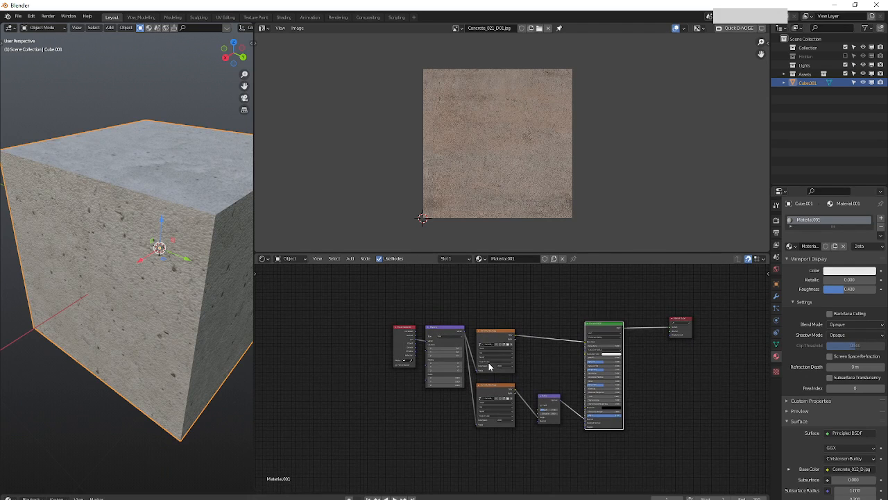
pyautogui.moveTo(488, 363); pyautogui.dragTo(517, 377, button='middle')
pyautogui.moveTo(546, 318); pyautogui.dragTo(391, 363)
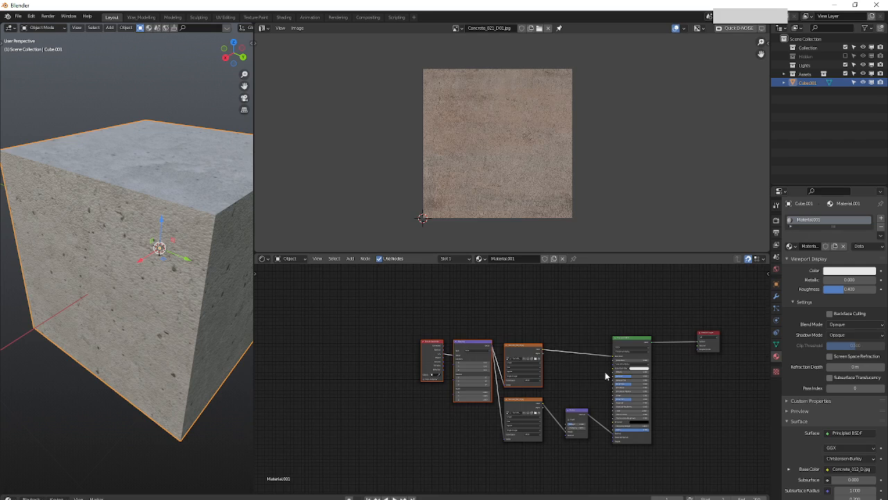
# Raise the Principled BSDF's Roughness to about 0.7.
pyautogui.scroll(3, 614, 379)
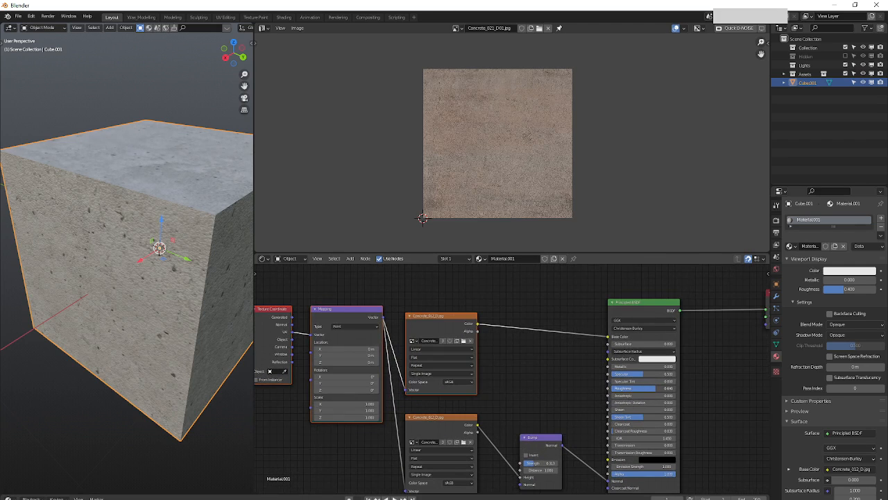
pyautogui.moveTo(655, 387)
pyautogui.mouseDown()
pyautogui.moveTo(640, 388)
pyautogui.moveTo(655, 388)
pyautogui.mouseUp()
pyautogui.scroll(-4, 522, 371)
# Combine every node except the Material Output into one node group and return to the main node tree.
pyautogui.moveTo(624, 305); pyautogui.dragTo(573, 409)
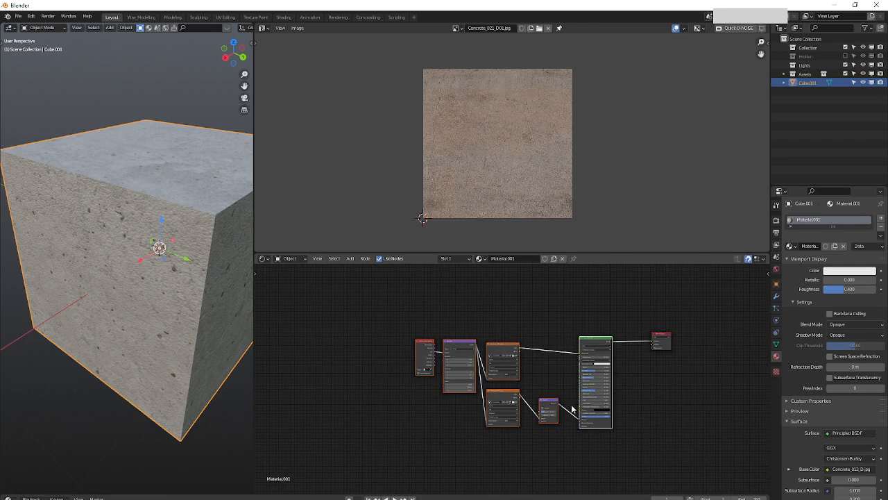
pyautogui.moveTo(445, 384); pyautogui.dragTo(456, 386, button='middle')
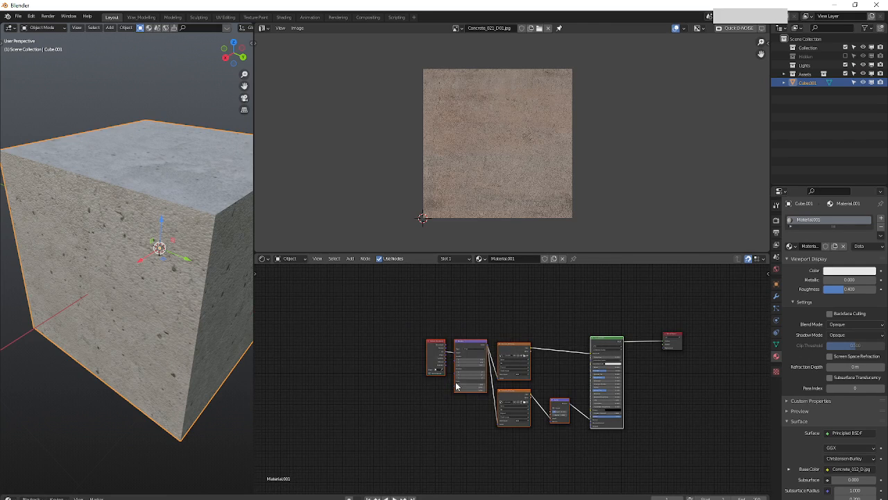
pyautogui.moveTo(632, 303); pyautogui.dragTo(372, 480)
pyautogui.hotkey('ctrl', 'g')
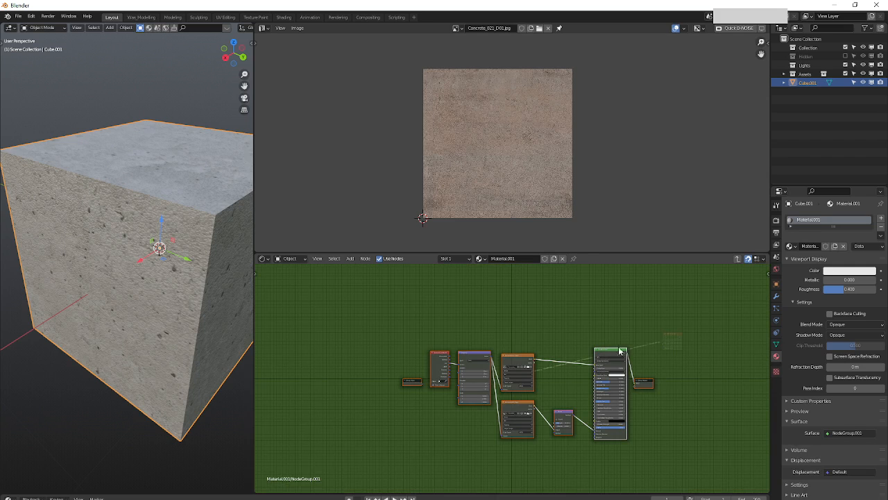
pyautogui.press('Tab')
pyautogui.scroll(4, 540, 362)
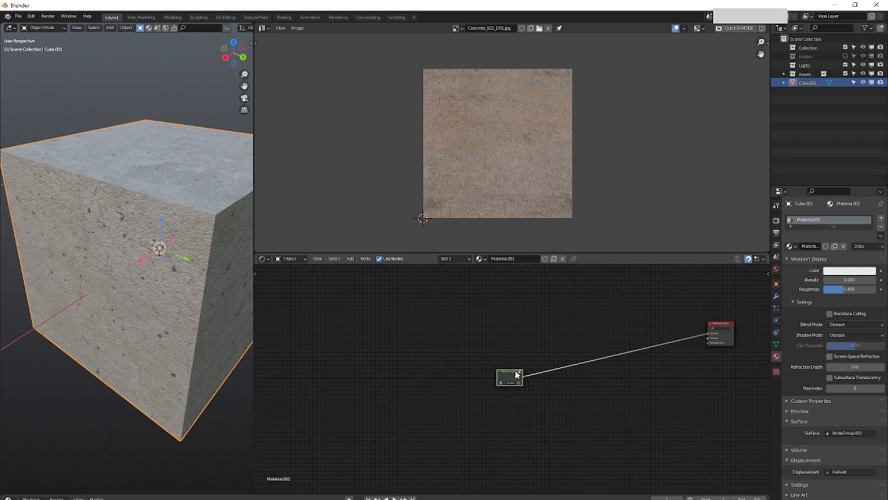
# Move the new group node closer to the Material Output.
pyautogui.moveTo(506, 374); pyautogui.dragTo(613, 351)
pyautogui.moveTo(653, 353); pyautogui.dragTo(559, 375, button='middle')
pyautogui.scroll(4, 555, 375)
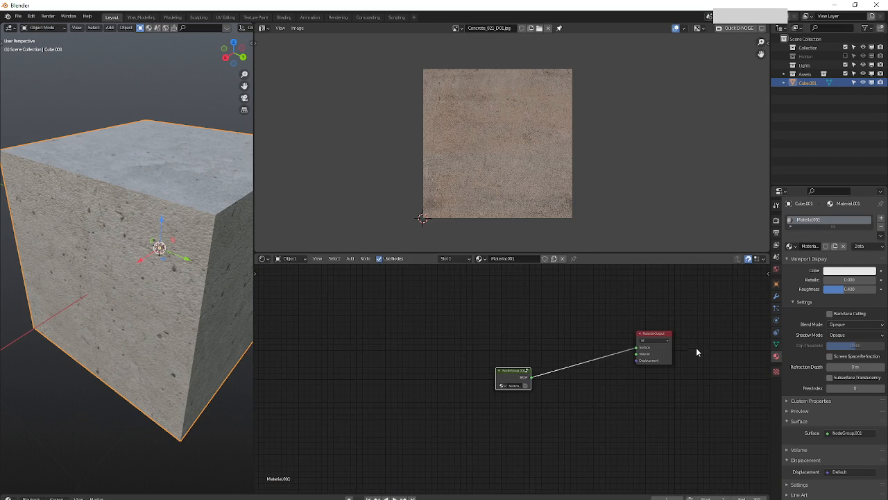
# Label the group node Concrete and enable its custom node color.
pyautogui.press('n')
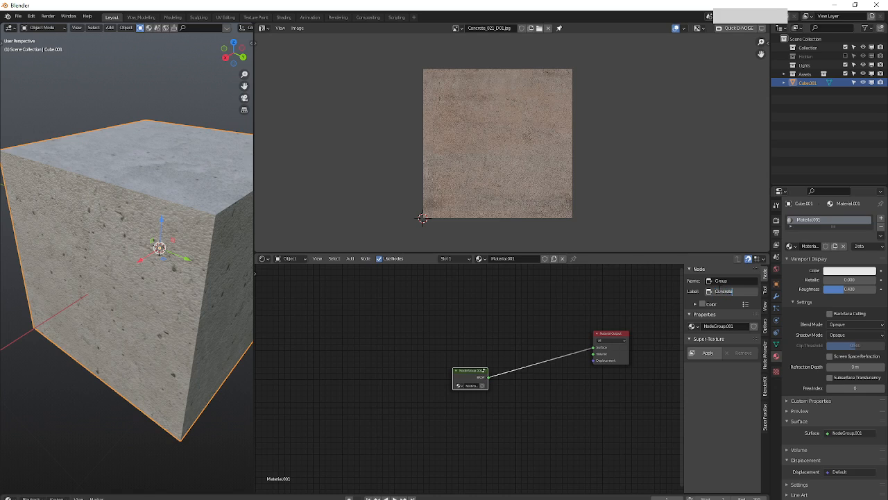
pyautogui.press('Return')
pyautogui.click(703, 305)
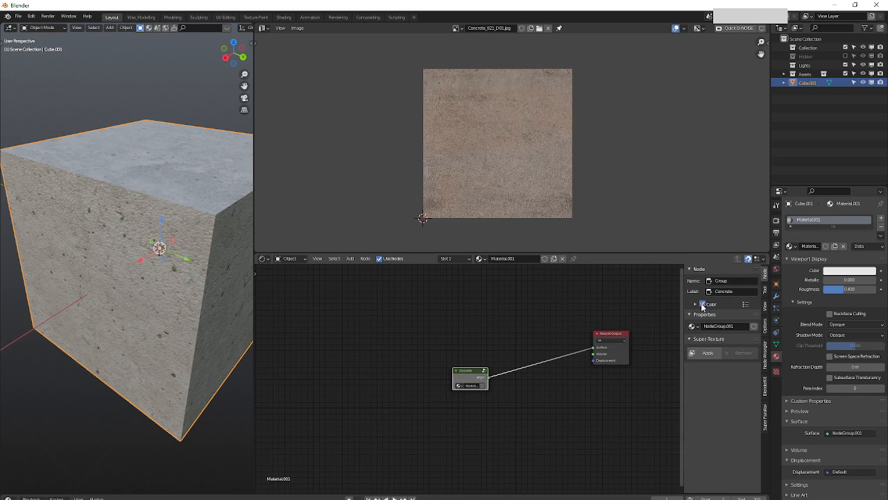
# Reposition the Concrete group node, then duplicate it and place the copy directly beneath it.
pyautogui.moveTo(469, 374); pyautogui.dragTo(514, 370)
pyautogui.scroll(-2, 521, 371)
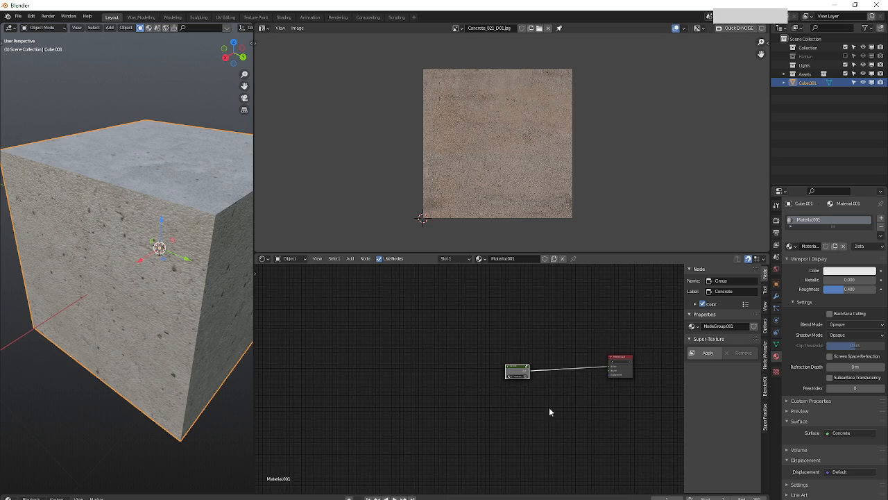
pyautogui.moveTo(521, 371); pyautogui.dragTo(535, 357, button='middle')
pyautogui.scroll(3, 535, 357)
pyautogui.moveTo(533, 357); pyautogui.dragTo(494, 344)
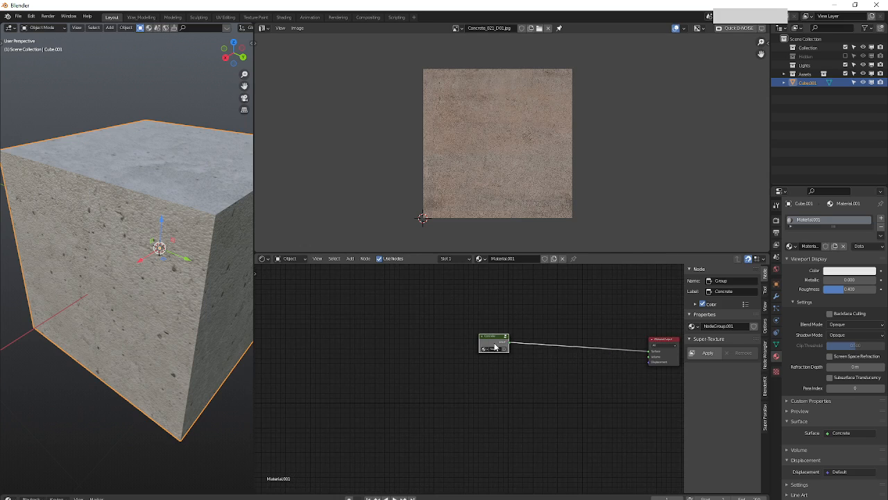
pyautogui.hotkey('shift', 'd')
pyautogui.click(494, 375)
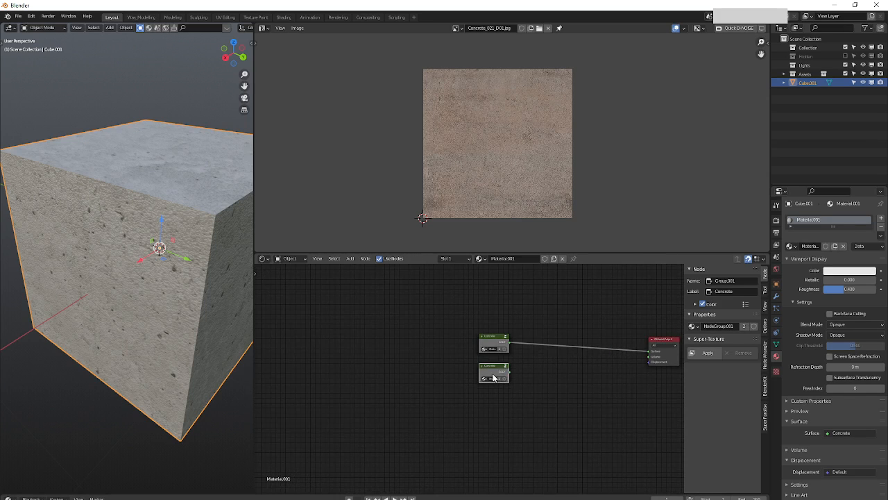
# Make the duplicated group's data single-user and label that node Concrete_red.
pyautogui.scroll(2, 495, 374)
pyautogui.scroll(1, 495, 378)
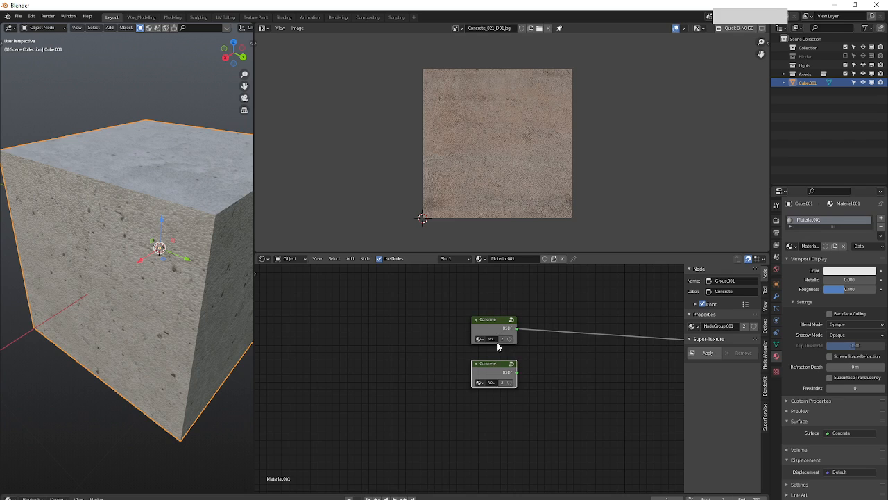
pyautogui.click(500, 383)
pyautogui.click(737, 292)
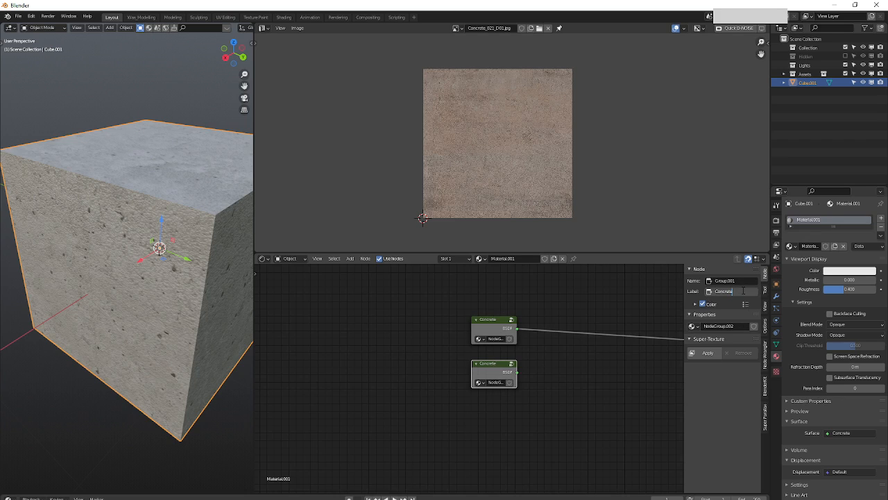
pyautogui.write('_red')
pyautogui.press('Return')
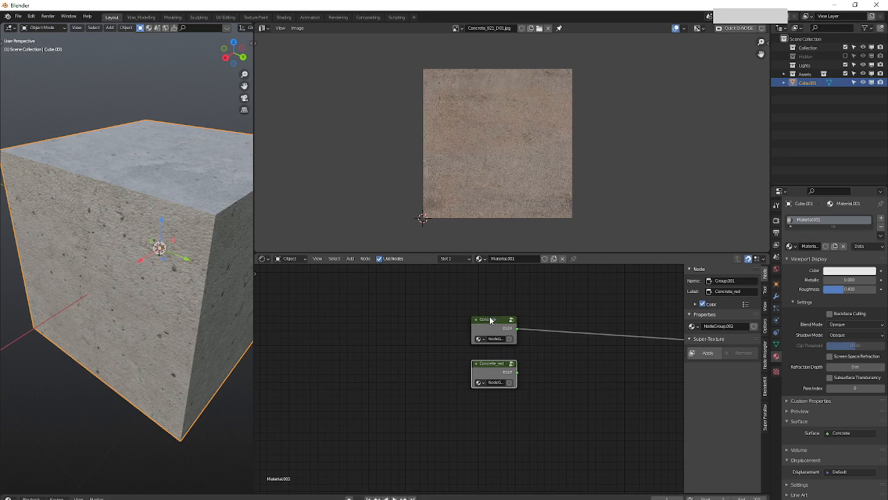
# Inside the Concrete_red group, assign Concrete_021_D01.jpg to the upper image texture node that feeds Base Color.
pyautogui.moveTo(491, 374); pyautogui.dragTo(490, 382)
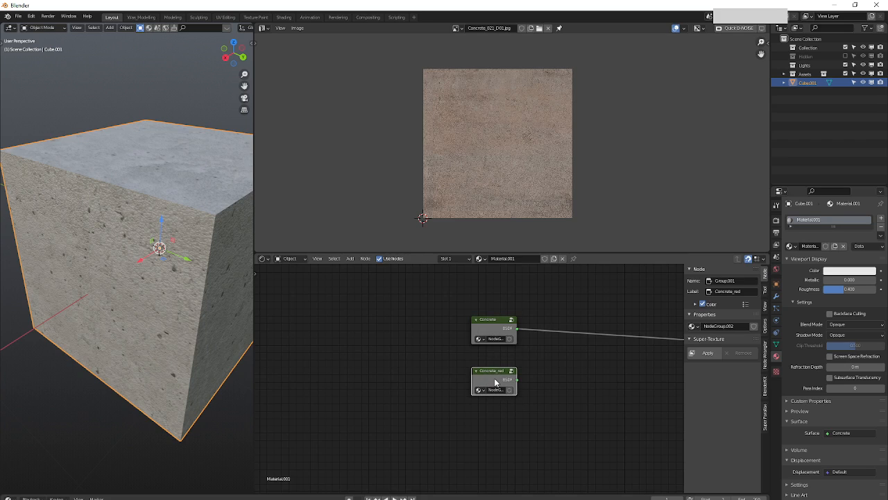
pyautogui.press('Tab')
pyautogui.press('Home')
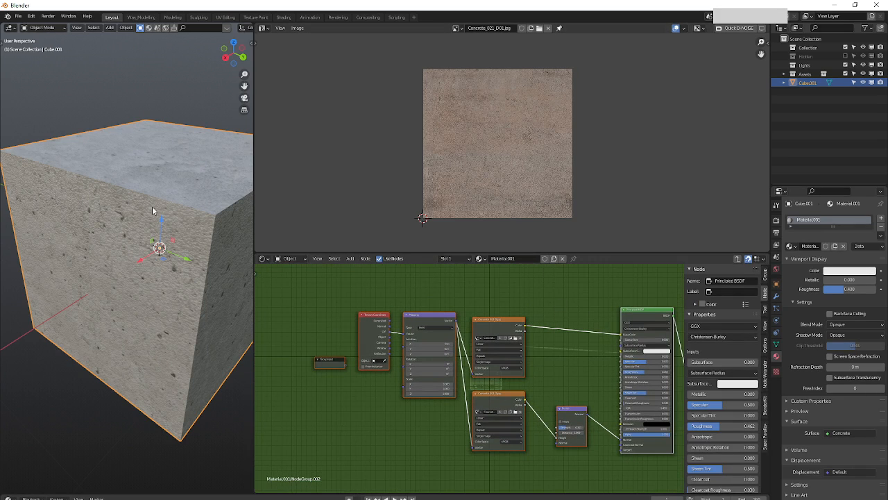
pyautogui.scroll(2, 478, 343)
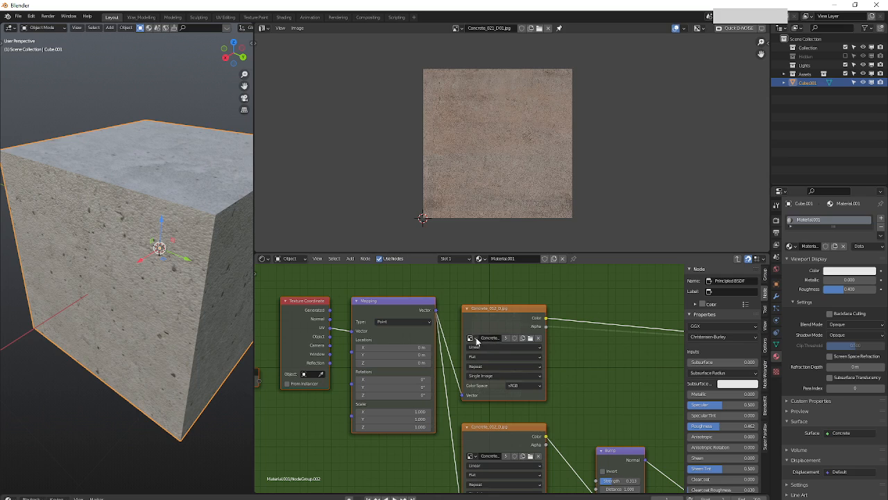
pyautogui.click(471, 338)
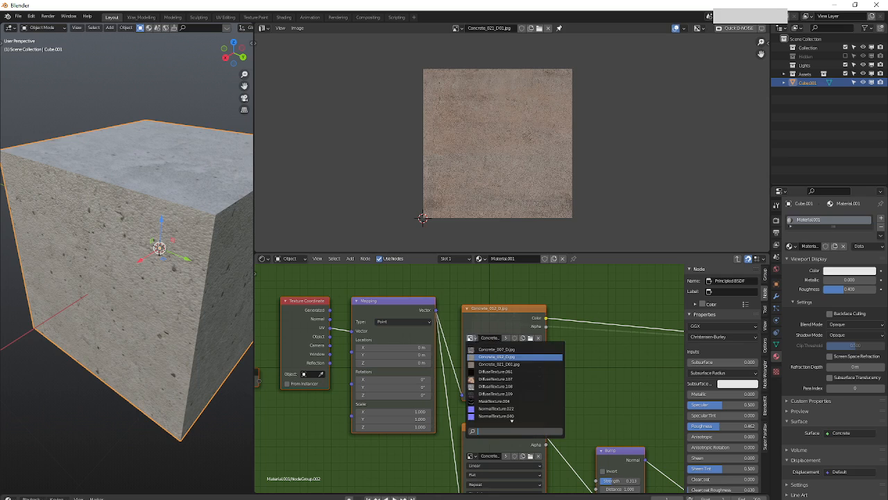
pyautogui.click(492, 364)
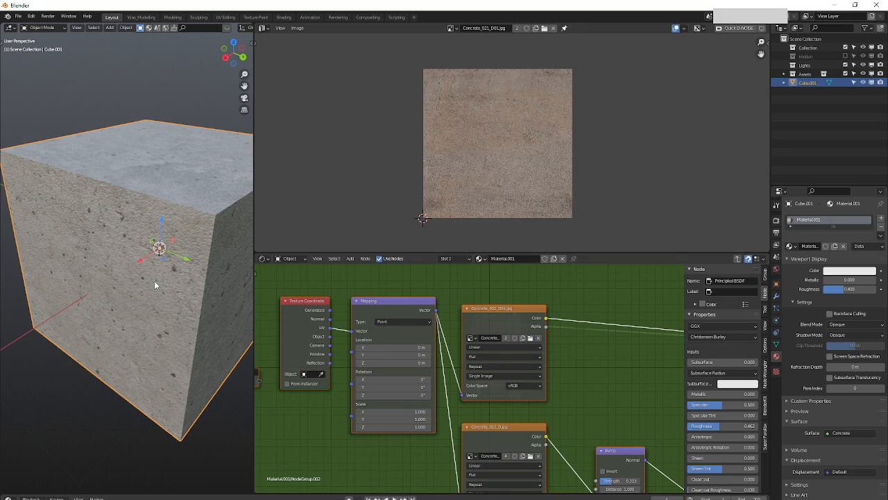
pyautogui.scroll(-2, 569, 405)
pyautogui.scroll(2, 525, 384)
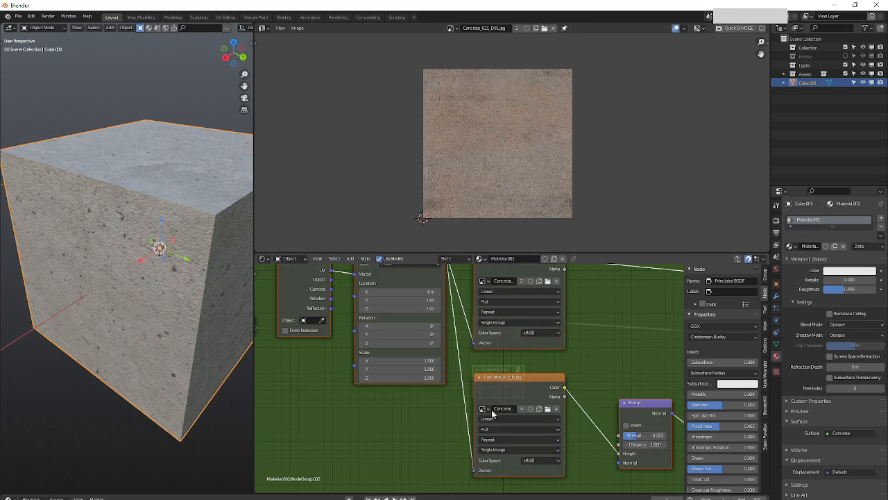
pyautogui.click(486, 408)
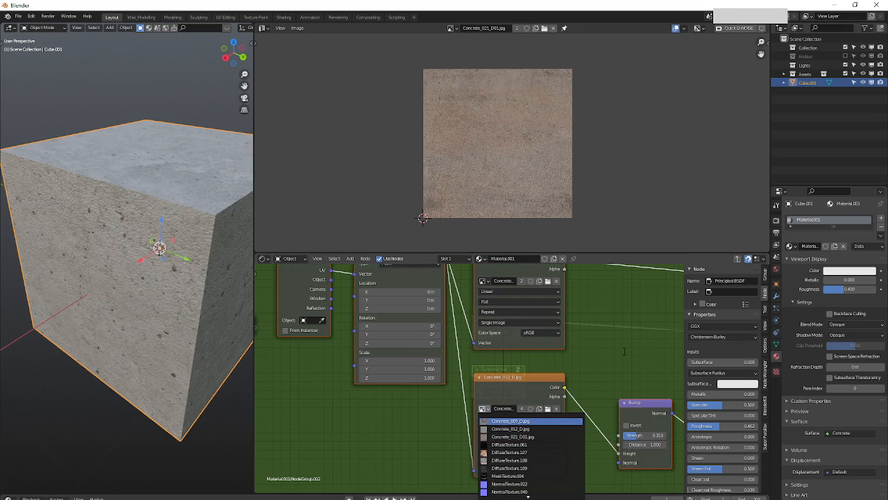
pyautogui.moveTo(595, 340); pyautogui.dragTo(564, 370, button='middle')
pyautogui.scroll(-1, 556, 319)
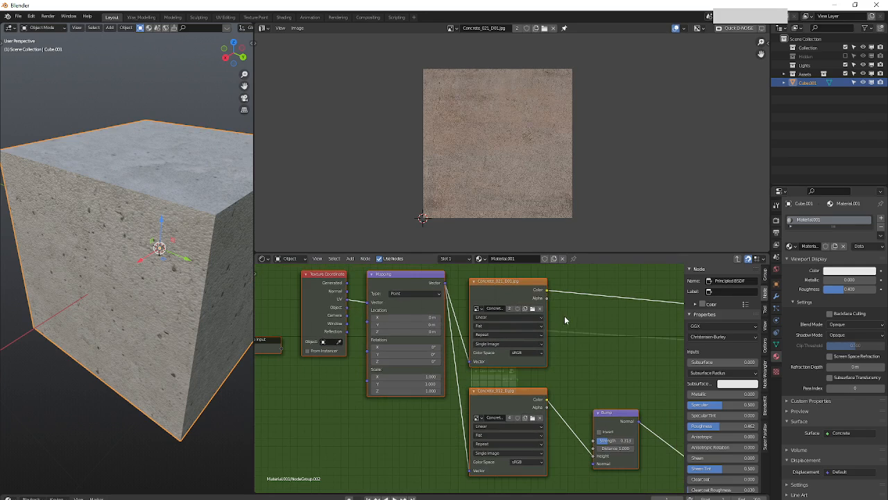
# Feed Concrete_021_D01.jpg into the Bump node's Height in place of the lower image node, delete that node, and leave the group.
pyautogui.moveTo(550, 294); pyautogui.dragTo(594, 455)
pyautogui.click(511, 402)
pyautogui.press('x')
pyautogui.moveTo(575, 389); pyautogui.dragTo(557, 403, button='middle')
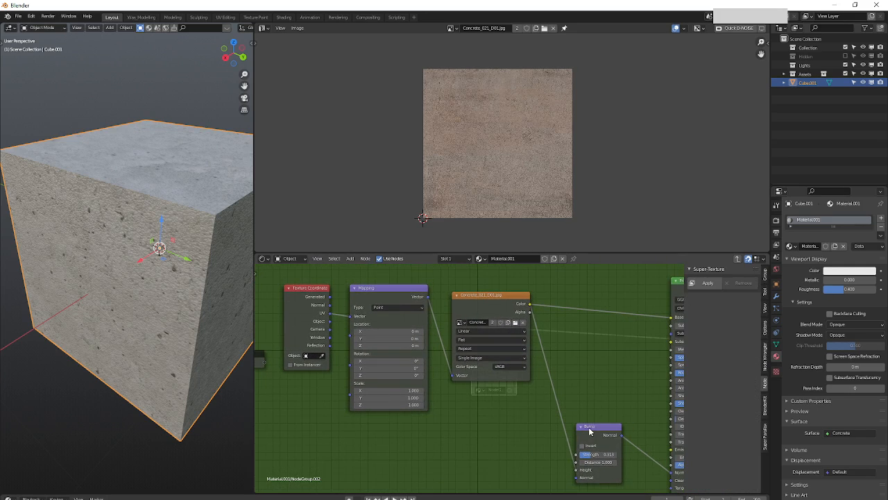
pyautogui.moveTo(588, 428); pyautogui.dragTo(583, 414)
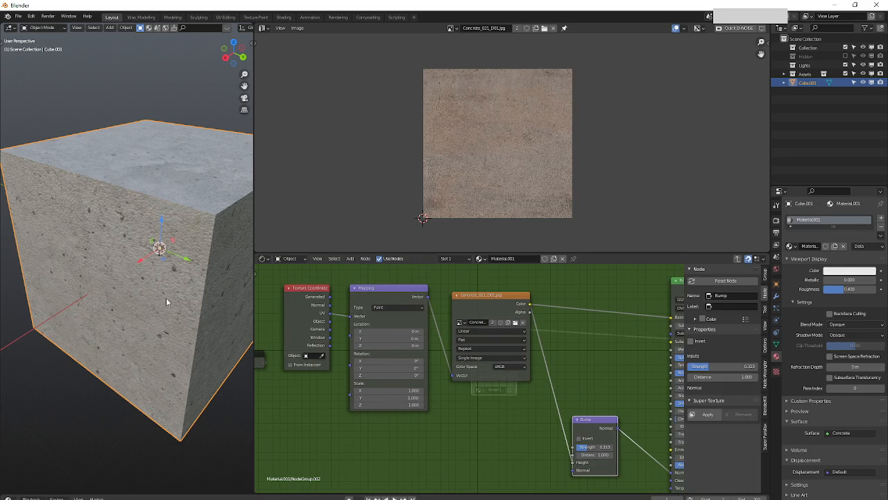
pyautogui.moveTo(166, 301); pyautogui.dragTo(141, 317, button='middle')
pyautogui.moveTo(358, 351); pyautogui.dragTo(372, 352, button='middle')
pyautogui.press('Tab')
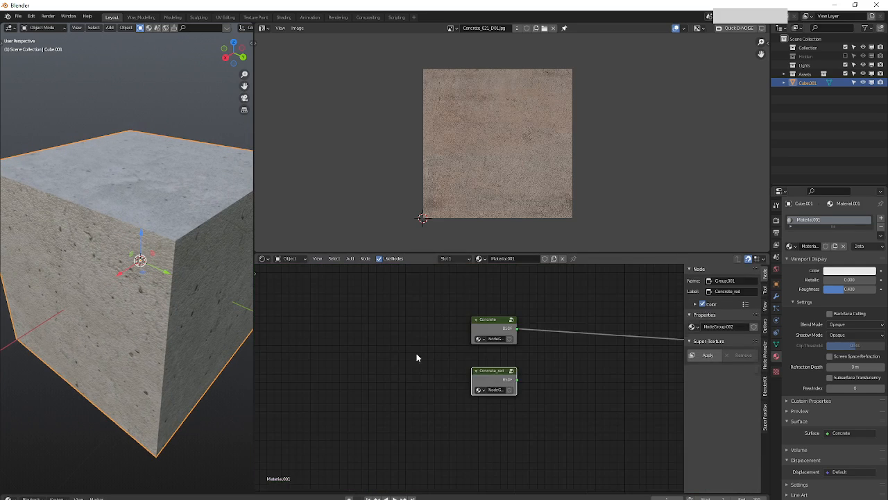
# Duplicate the Concrete_red group node and place the copy below it in the column.
pyautogui.scroll(-4, 451, 357)
pyautogui.moveTo(504, 362); pyautogui.dragTo(476, 383, button='middle')
pyautogui.scroll(3, 476, 383)
pyautogui.moveTo(437, 384); pyautogui.dragTo(440, 373)
pyautogui.hotkey('shift', 'd')
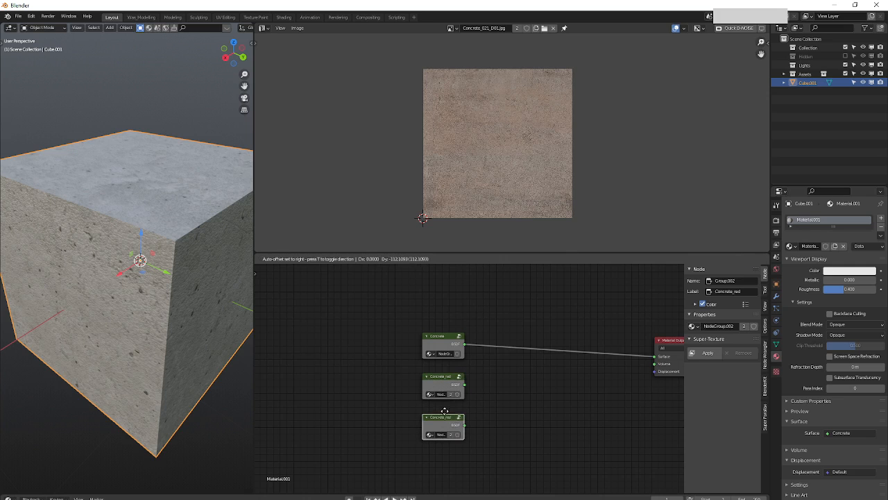
pyautogui.click(445, 423)
# Make the lowest group node's data single-user and label it Asphalt.
pyautogui.moveTo(473, 402); pyautogui.dragTo(460, 382, button='middle')
pyautogui.scroll(2, 444, 406)
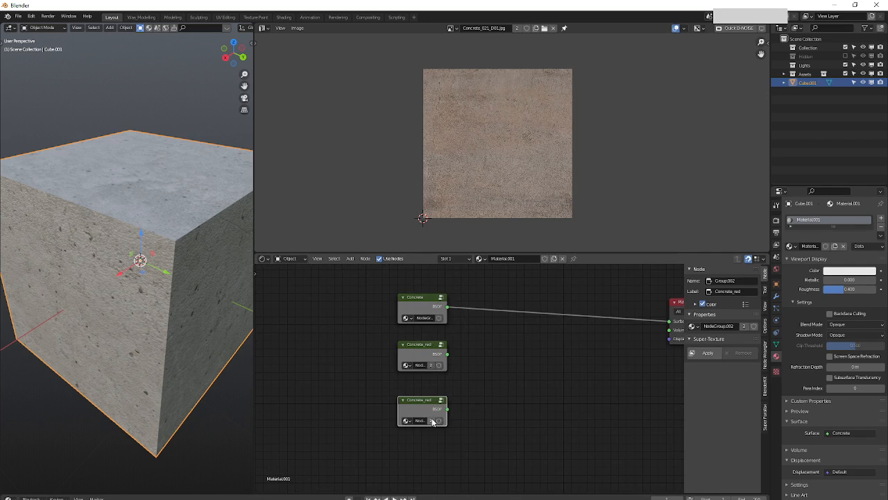
pyautogui.click(432, 423)
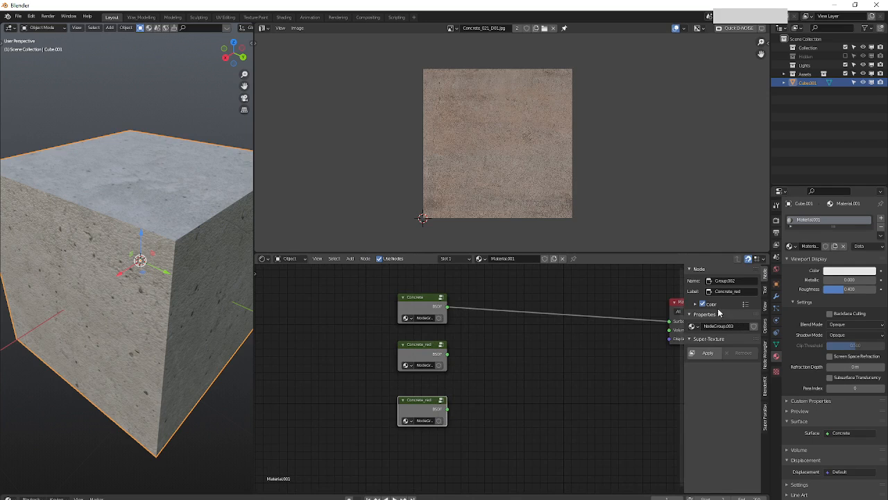
pyautogui.click(740, 293)
pyautogui.write('Asphalt')
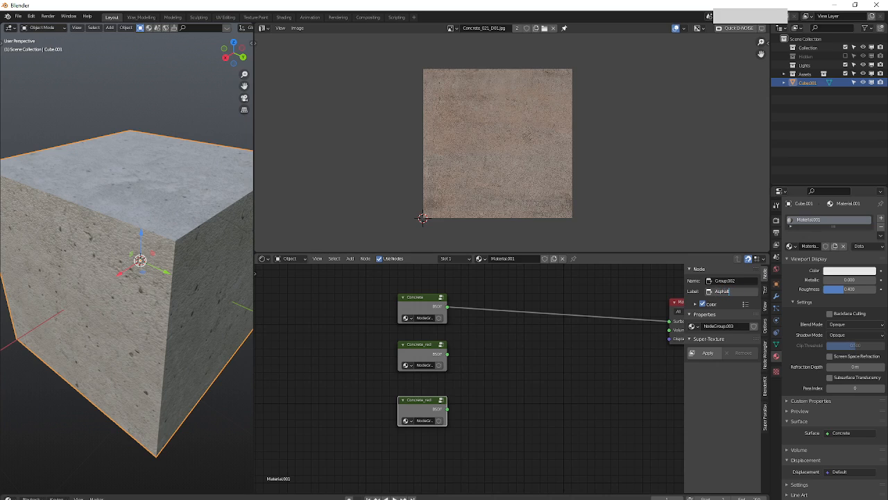
pyautogui.press('Return')
# Inside the Asphalt group, switch the image texture to Concrete_007_D.jpg and return to the main node tree.
pyautogui.moveTo(472, 413); pyautogui.dragTo(482, 418, button='middle')
pyautogui.press('Tab')
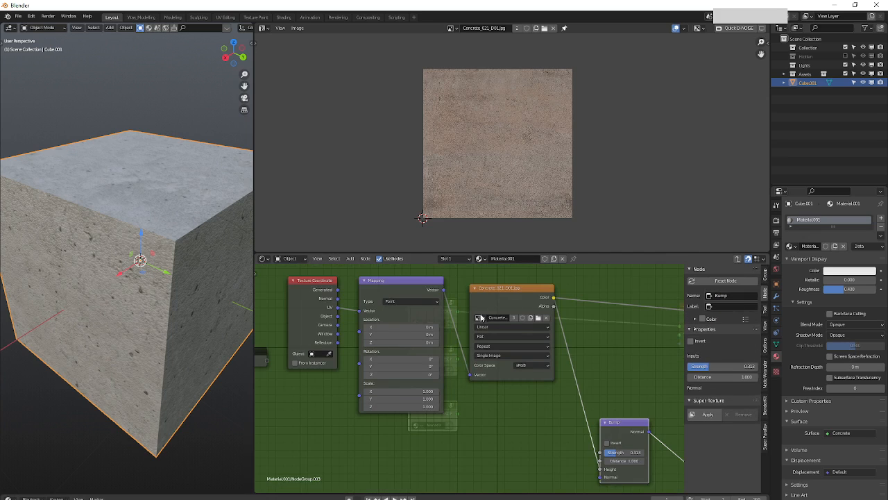
pyautogui.click(479, 318)
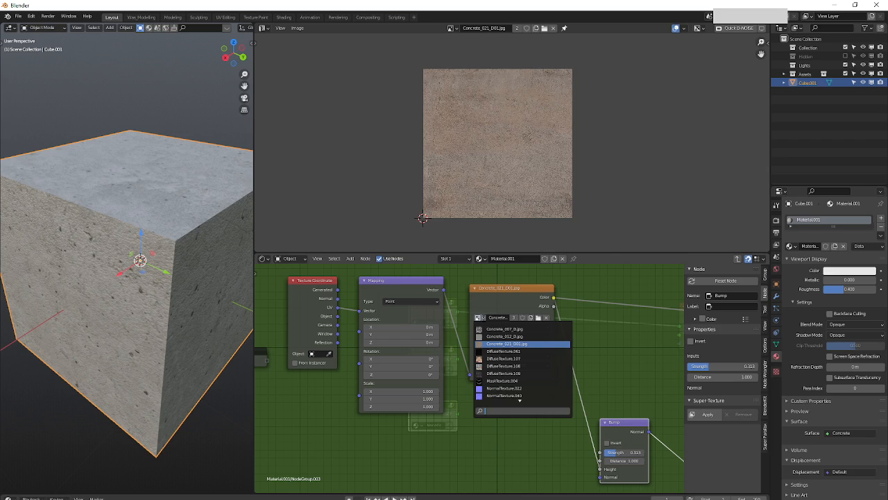
pyautogui.click(498, 328)
pyautogui.moveTo(550, 354); pyautogui.dragTo(504, 368, button='middle')
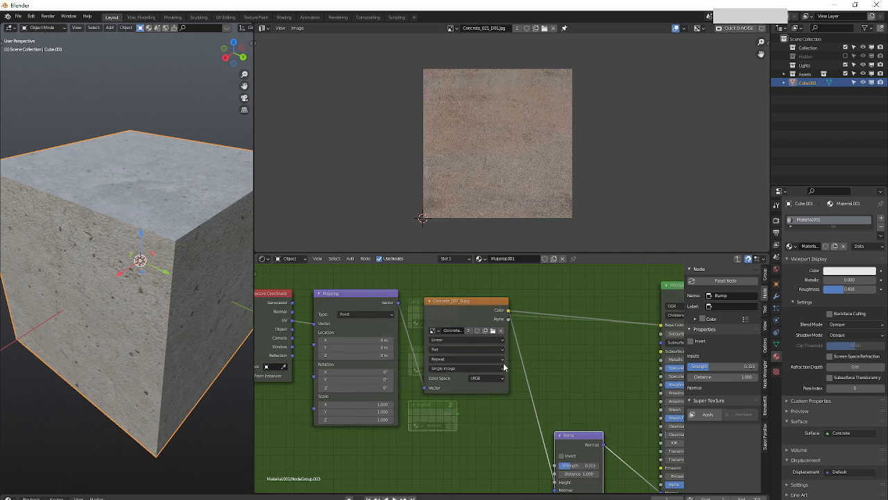
pyautogui.scroll(-4, 576, 351)
pyautogui.press('Tab')
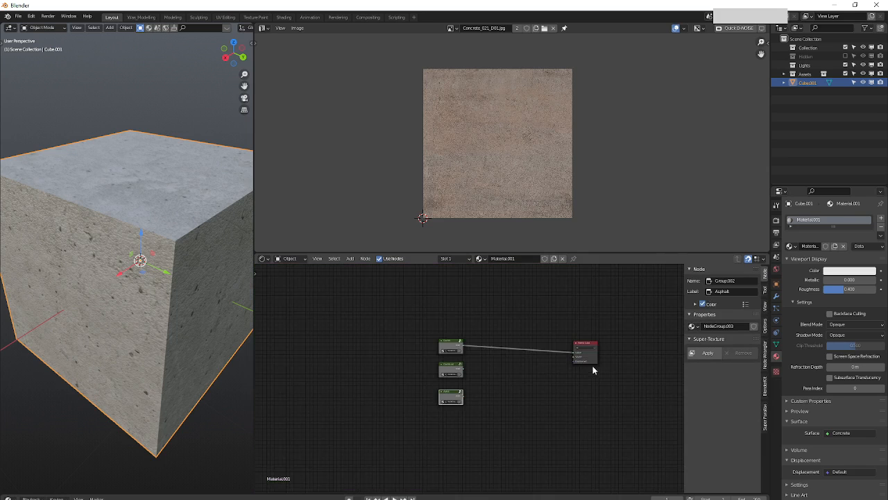
# Connect the Concrete_red group, and in its place the Asphalt group, to the Material Output's Surface, checking each on the cube.
pyautogui.scroll(2, 592, 369)
pyautogui.moveTo(420, 381); pyautogui.dragTo(576, 361)
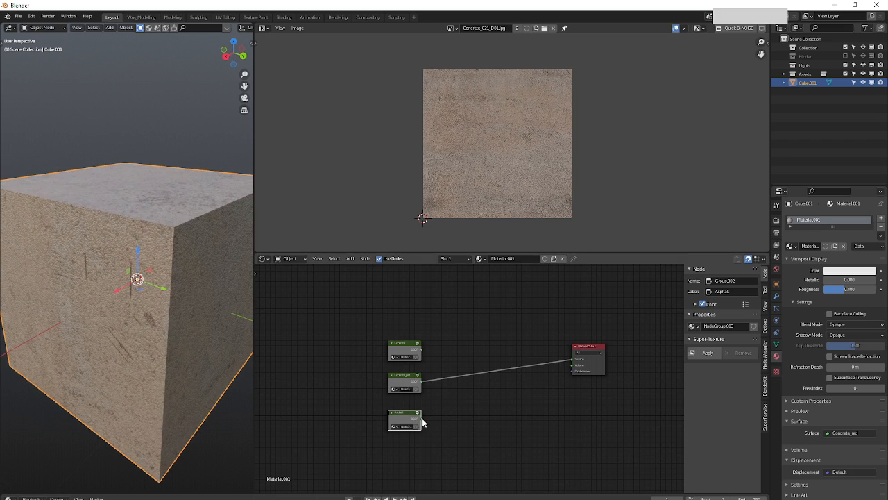
pyautogui.moveTo(420, 419); pyautogui.dragTo(576, 361)
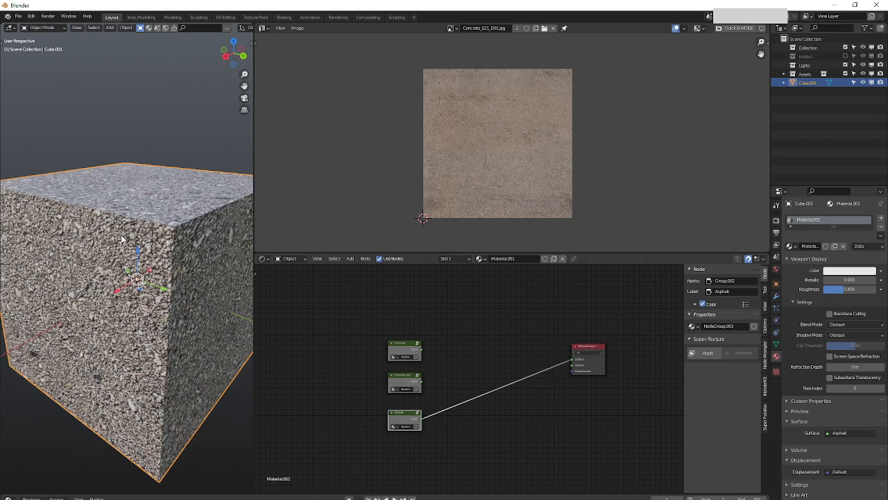
pyautogui.moveTo(132, 262); pyautogui.dragTo(208, 292, button='middle')
pyautogui.scroll(-2, 177, 291)
pyautogui.scroll(2, 192, 278)
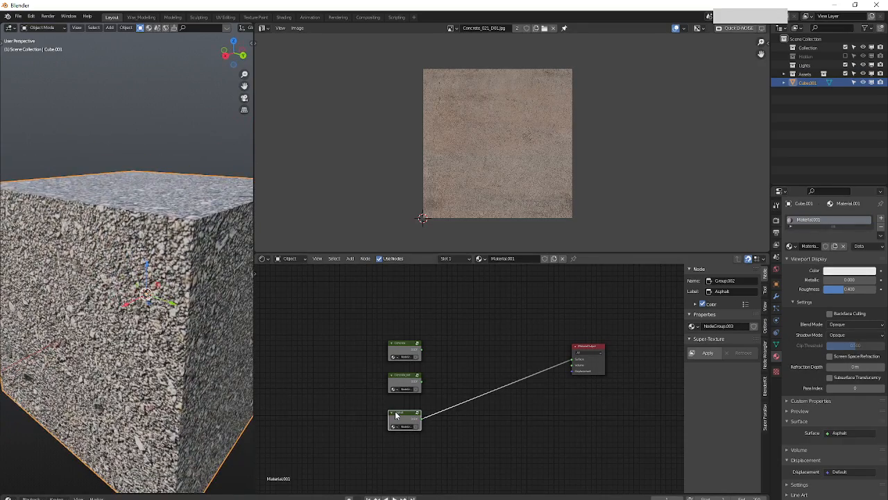
# Inside the Asphalt group, connect the image texture's Color to the Principled BSDF's Specular input and check the cube.
pyautogui.press('Tab')
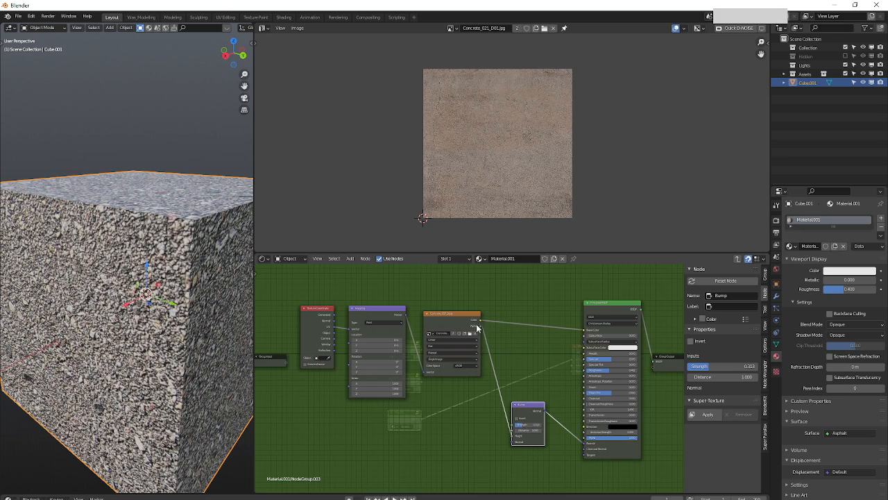
pyautogui.moveTo(481, 323); pyautogui.dragTo(585, 363)
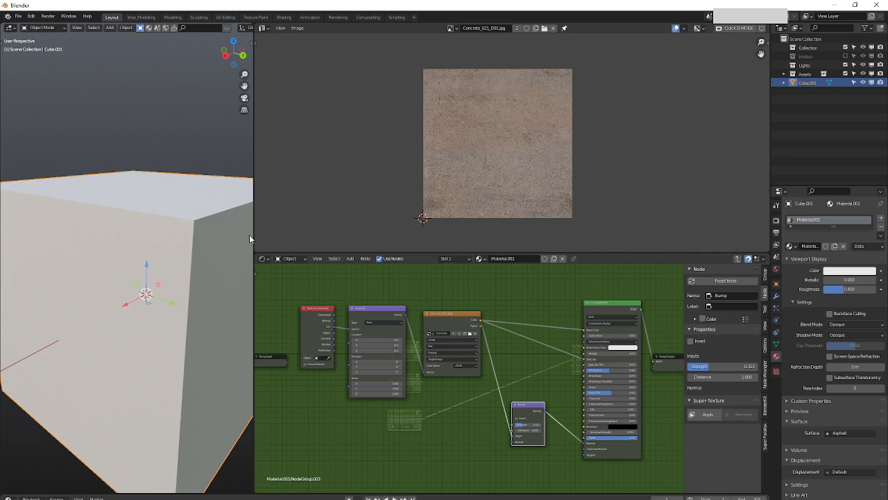
pyautogui.moveTo(147, 198); pyautogui.dragTo(170, 212, button='middle')
pyautogui.scroll(3, 170, 207)
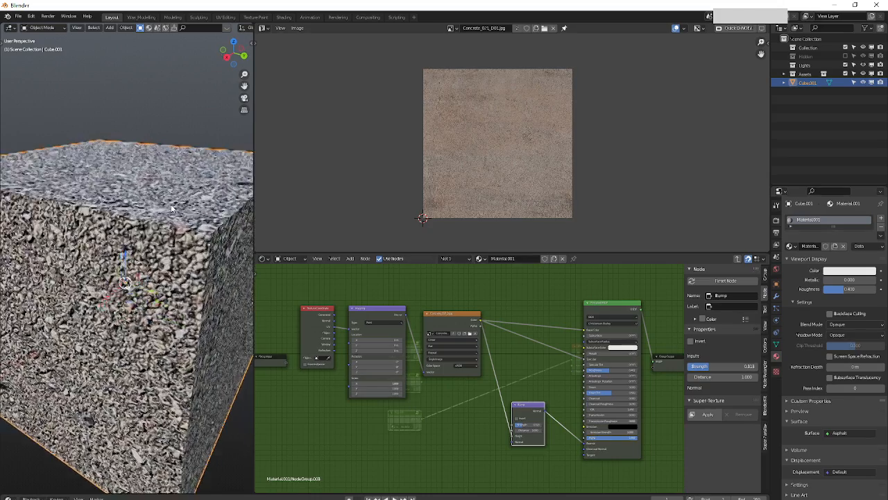
pyautogui.scroll(4, 529, 432)
# Raise the Bump node's strength in the Asphalt group to about 0.505 and check the cube's surface.
pyautogui.moveTo(522, 423); pyautogui.dragTo(529, 422)
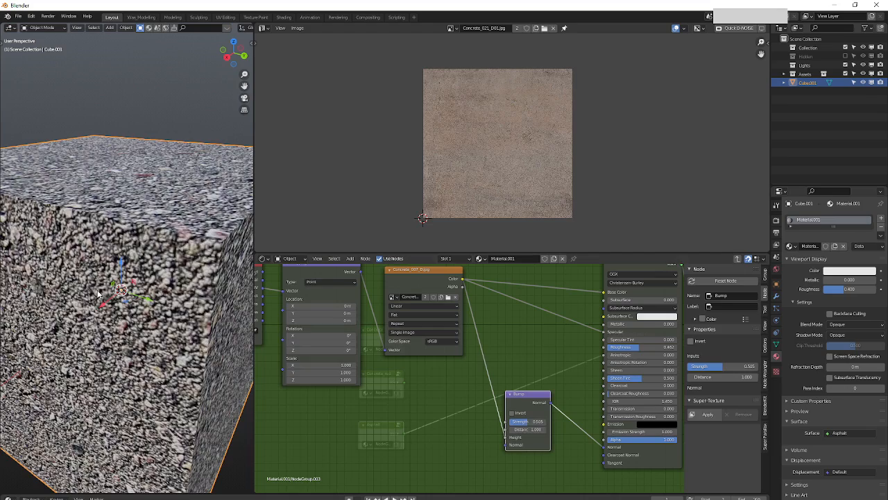
pyautogui.scroll(-3, 97, 318)
pyautogui.scroll(-5, 447, 371)
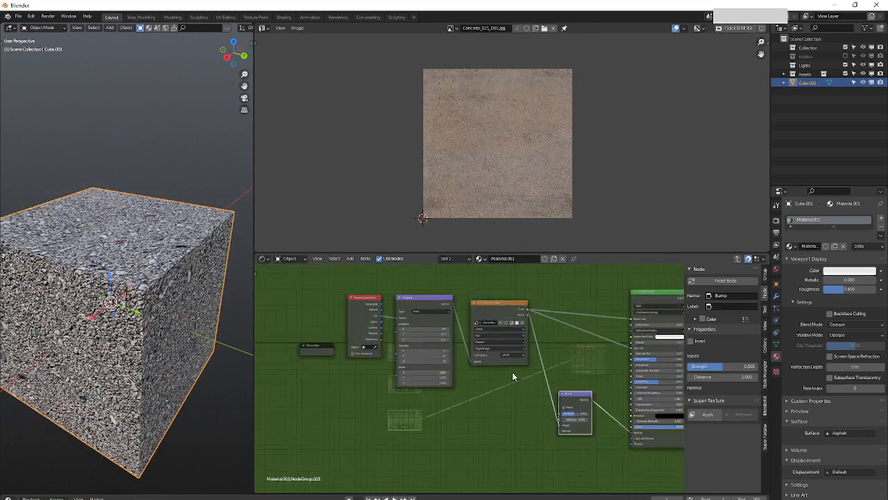
# Move the Asphalt group's Group Input node clear of the others and add a Math node beside it.
pyautogui.moveTo(349, 353); pyautogui.dragTo(333, 382)
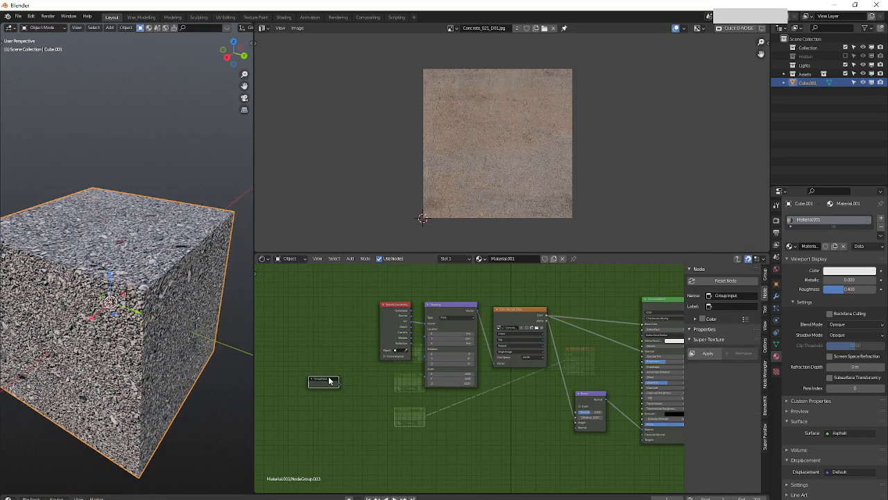
pyautogui.scroll(2, 351, 382)
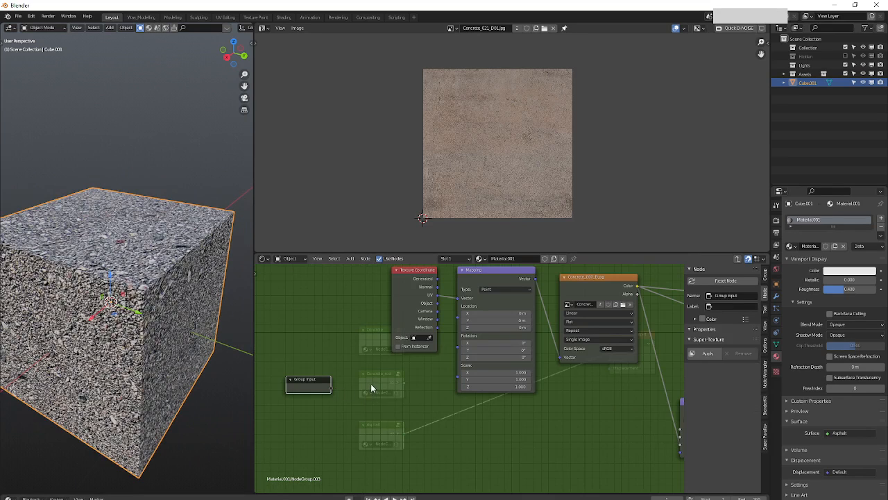
pyautogui.press('q')
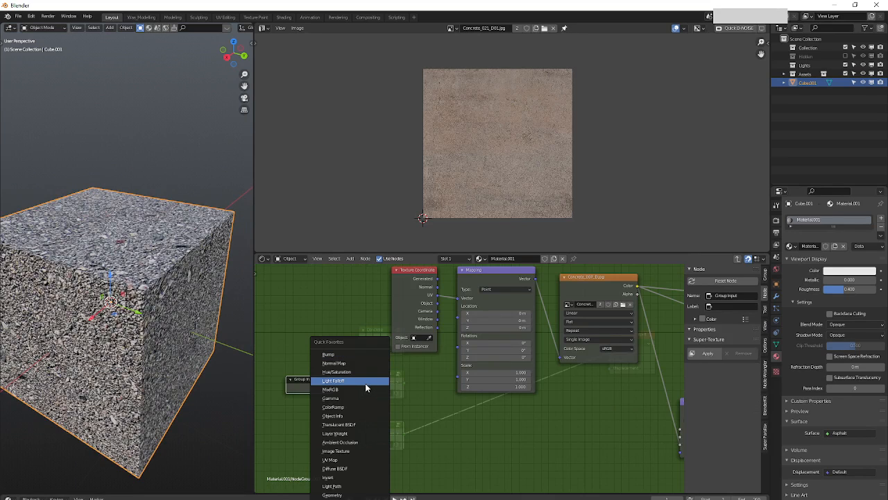
pyautogui.press('Escape')
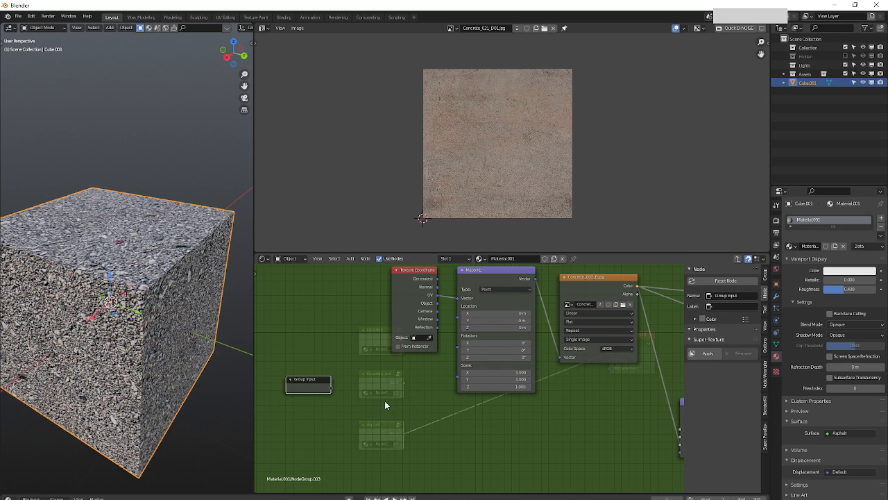
pyautogui.hotkey('shift', 'a')
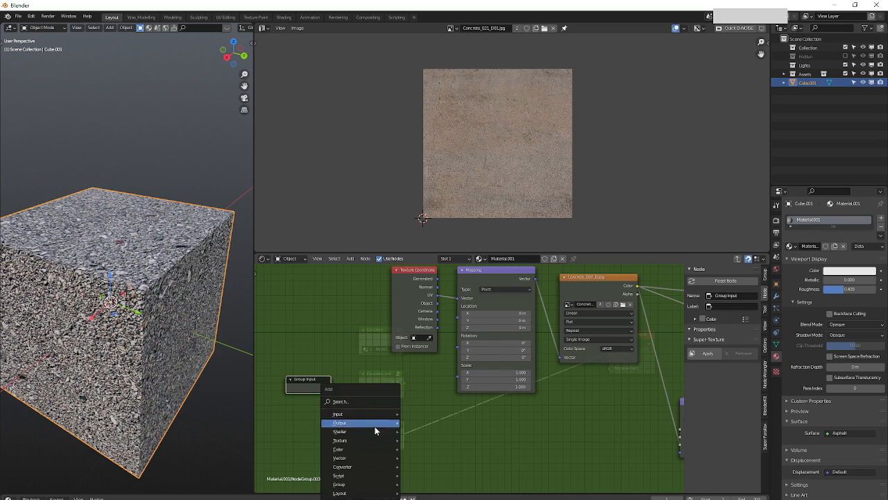
pyautogui.moveTo(374, 467)
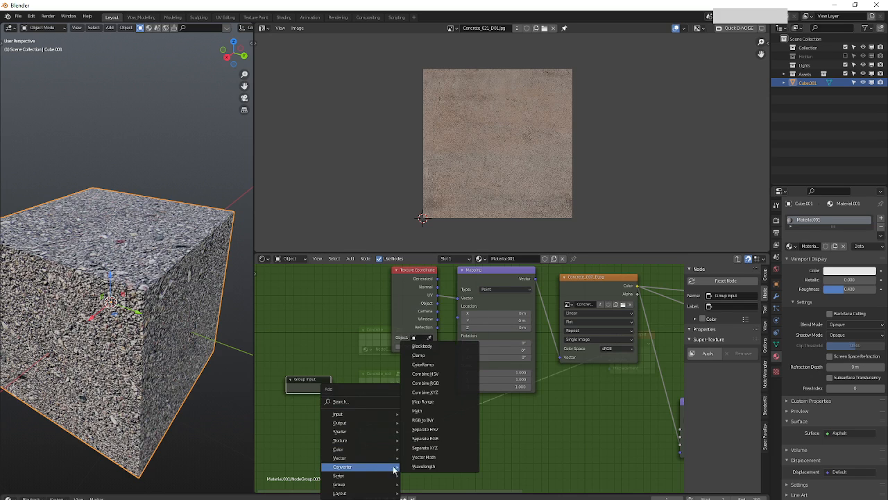
pyautogui.click(422, 411)
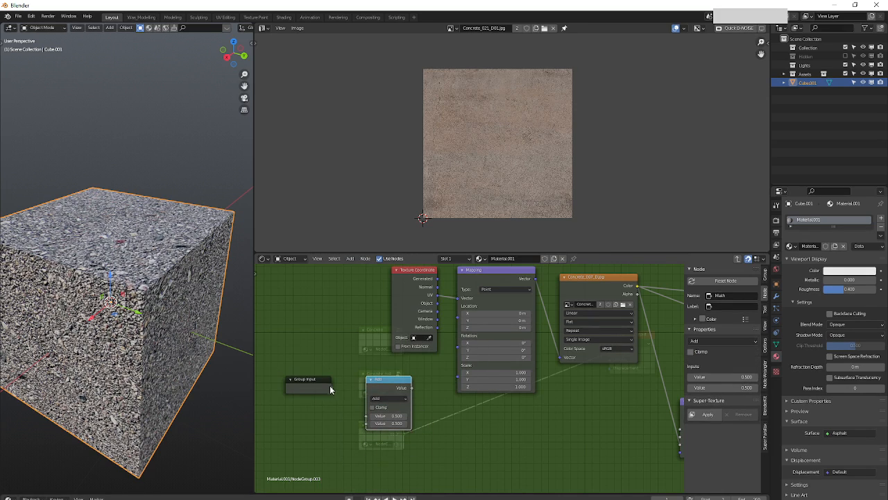
# Connect the Group Input to the Math node's first value, and the Math output to the Mapping node's Scale.
pyautogui.moveTo(332, 388); pyautogui.dragTo(366, 415)
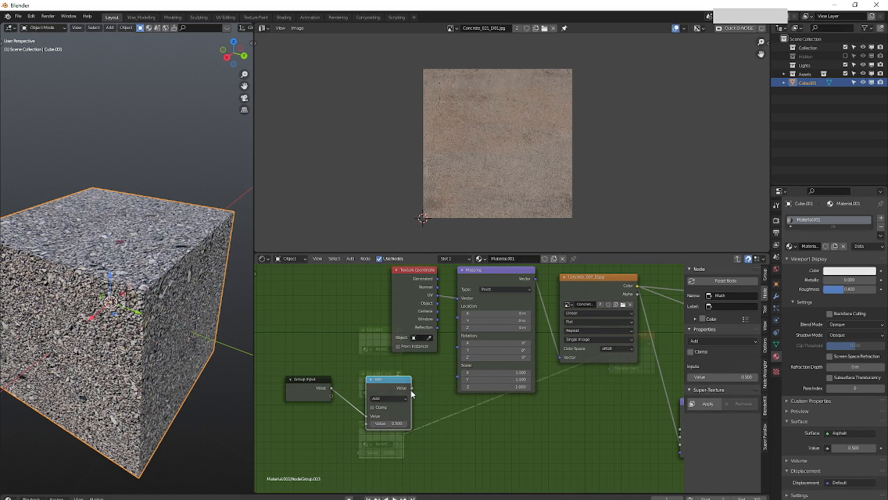
pyautogui.moveTo(412, 388); pyautogui.dragTo(460, 376)
pyautogui.moveTo(407, 419); pyautogui.dragTo(466, 384, button='middle')
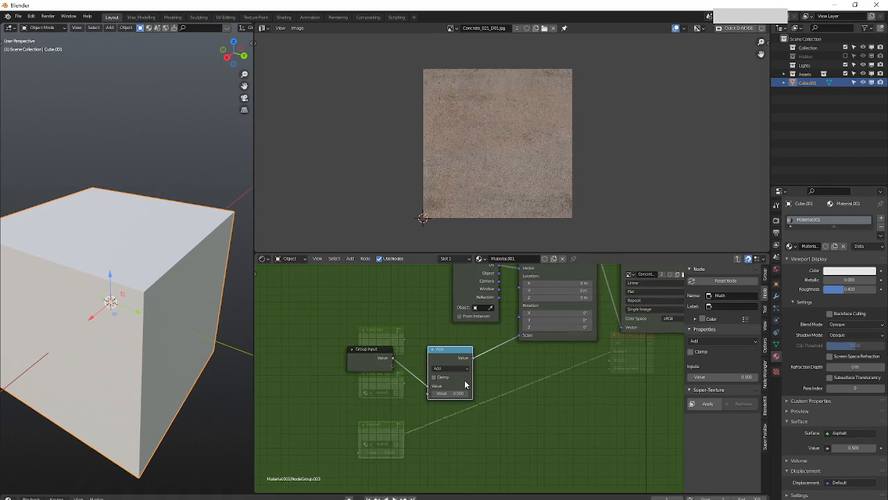
pyautogui.scroll(4, 444, 368)
# Change the Math node's operation to Multiply and move the Group Input node farther away from it.
pyautogui.click(445, 374)
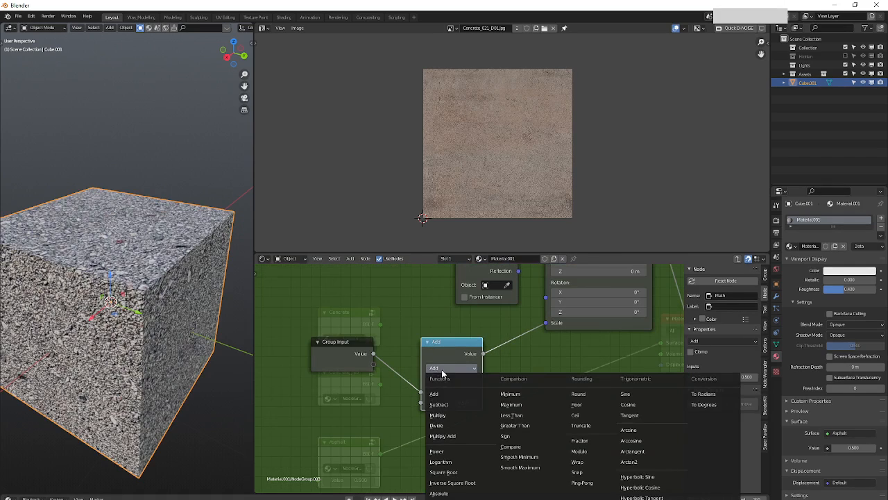
pyautogui.click(454, 419)
pyautogui.moveTo(551, 389); pyautogui.dragTo(477, 405, button='middle')
pyautogui.scroll(-2, 478, 405)
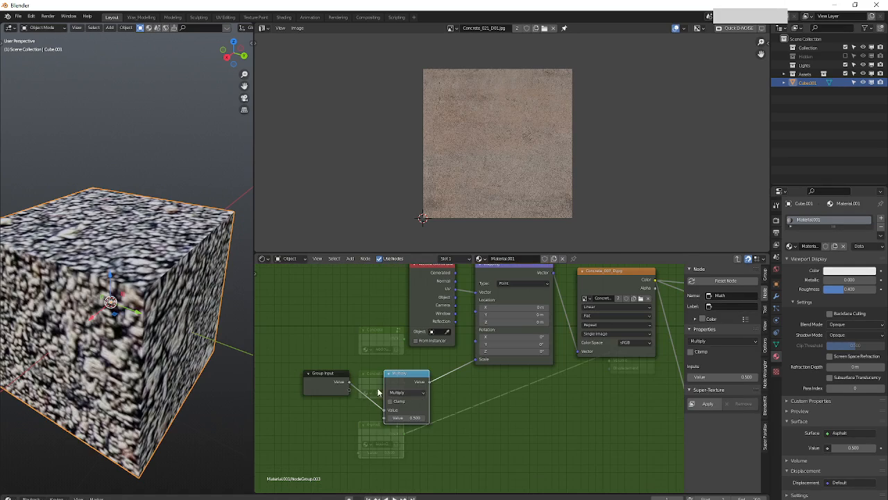
pyautogui.moveTo(324, 383); pyautogui.dragTo(318, 408)
pyautogui.moveTo(610, 397); pyautogui.dragTo(570, 407, button='middle')
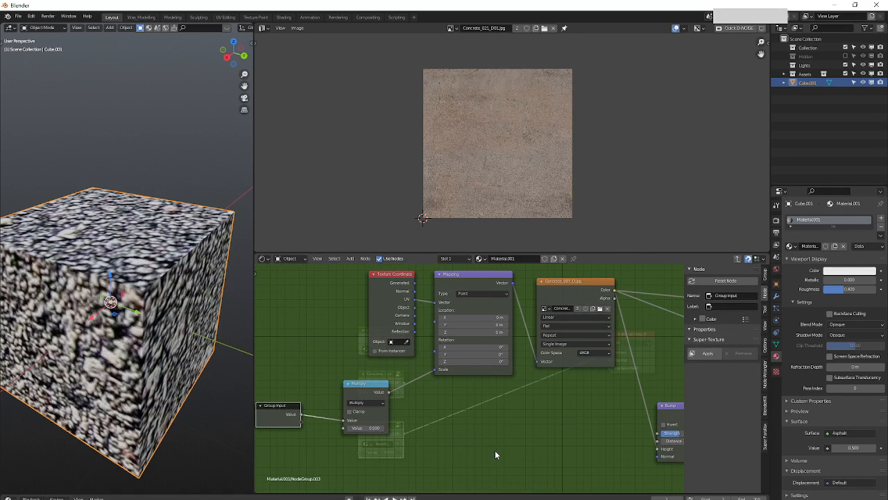
# Return to the main node tree and examine the Value input exposed on the Asphalt group node.
pyautogui.press('Tab')
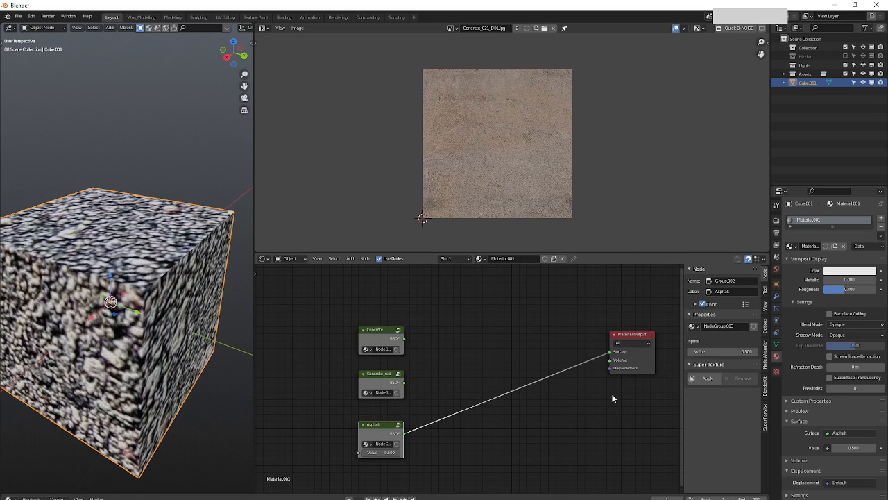
pyautogui.moveTo(375, 455); pyautogui.dragTo(428, 425, button='middle')
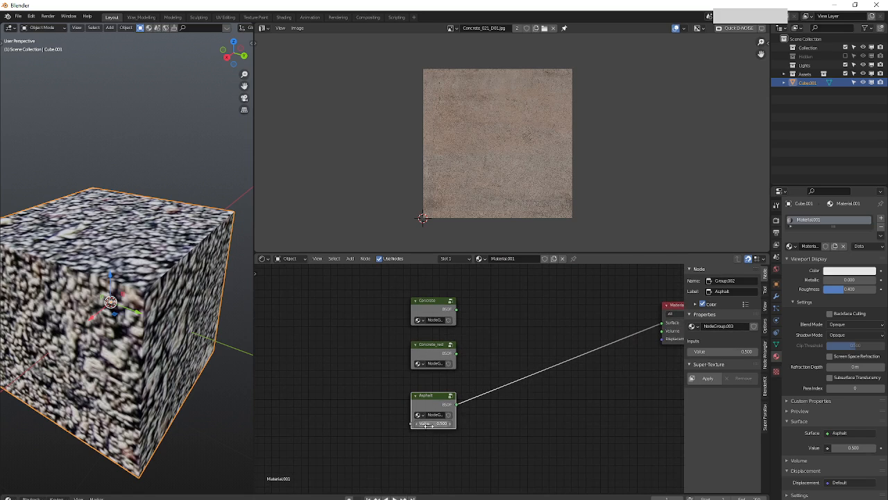
pyautogui.click(711, 351)
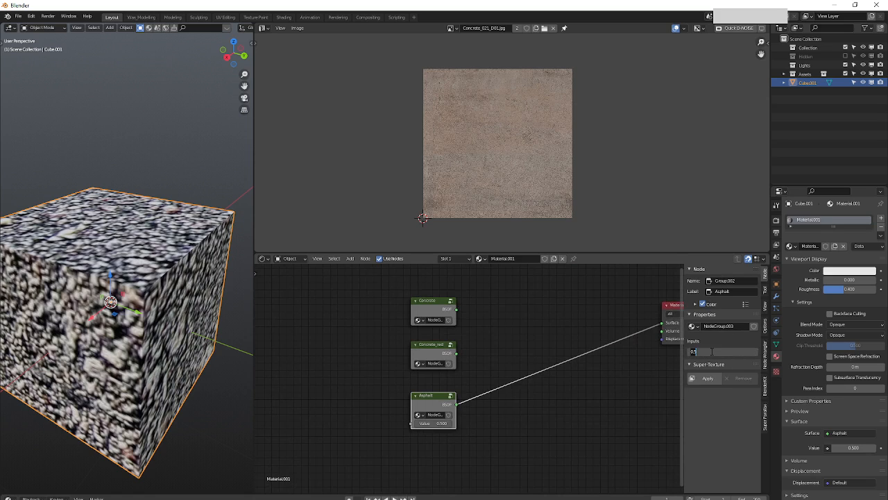
pyautogui.click(711, 343)
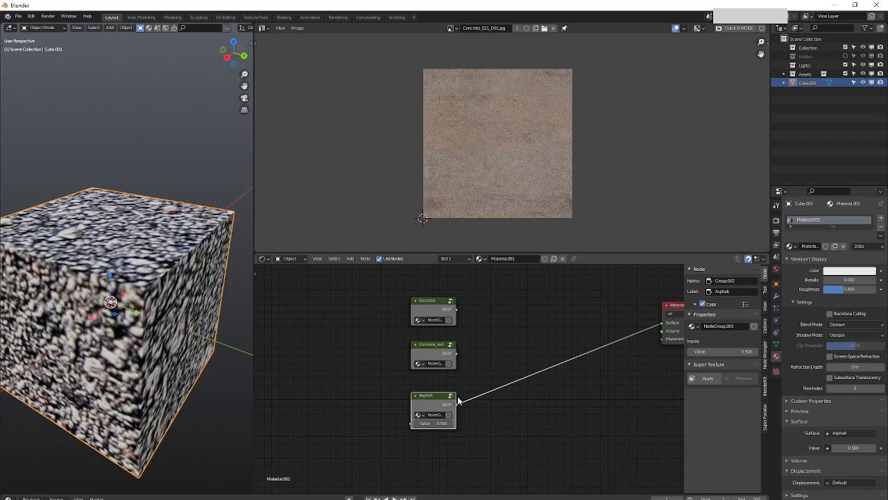
# Rename the Asphalt group's Value input to Scale and check the name on the group node.
pyautogui.press('Tab')
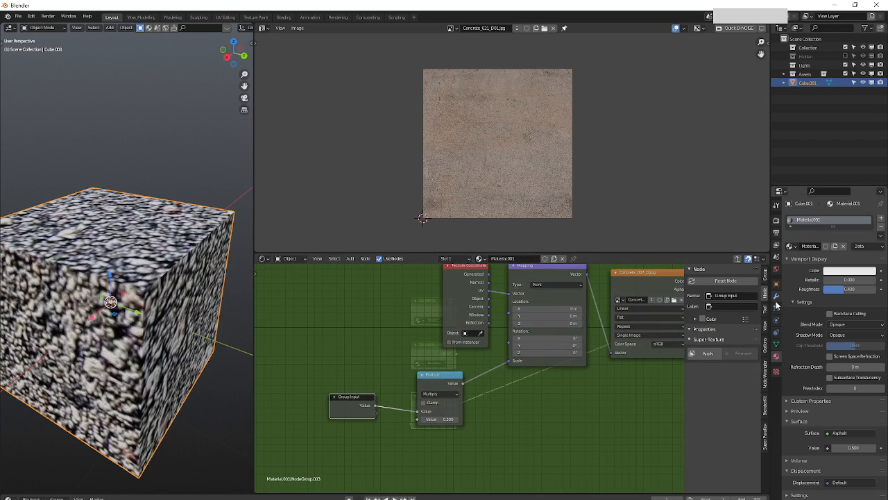
pyautogui.click(765, 272)
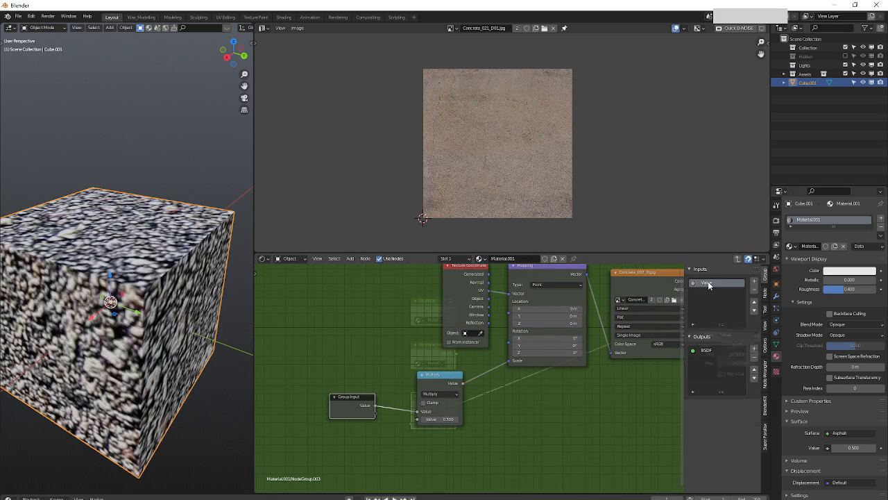
pyautogui.click(725, 335)
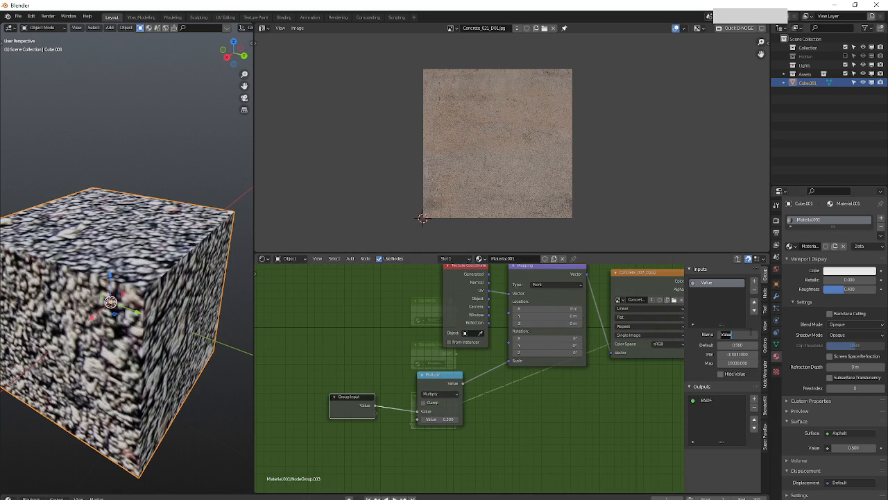
pyautogui.write('Sc')
pyautogui.press('Return')
pyautogui.press('Tab')
pyautogui.press('Tab')
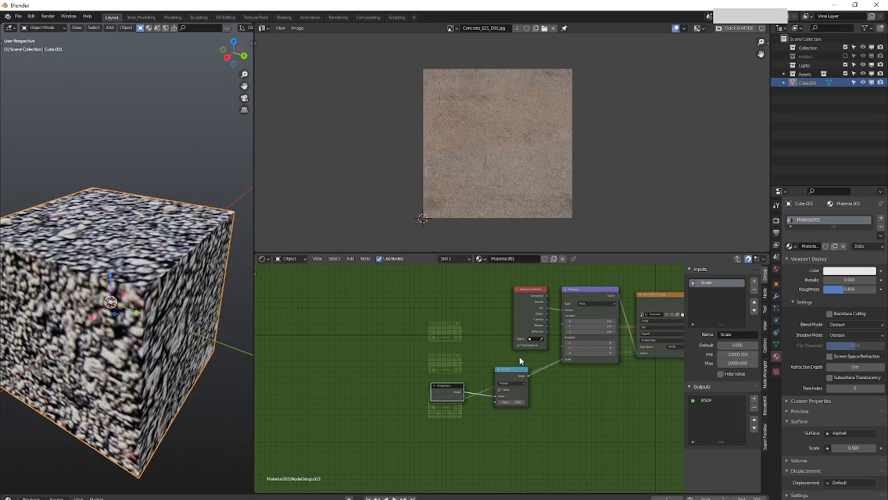
# Copy the Multiply node from the Asphalt group and paste it into the Concrete_red group.
pyautogui.moveTo(519, 356); pyautogui.dragTo(449, 420)
pyautogui.click(514, 372)
pyautogui.moveTo(557, 387); pyautogui.dragTo(532, 397, button='middle')
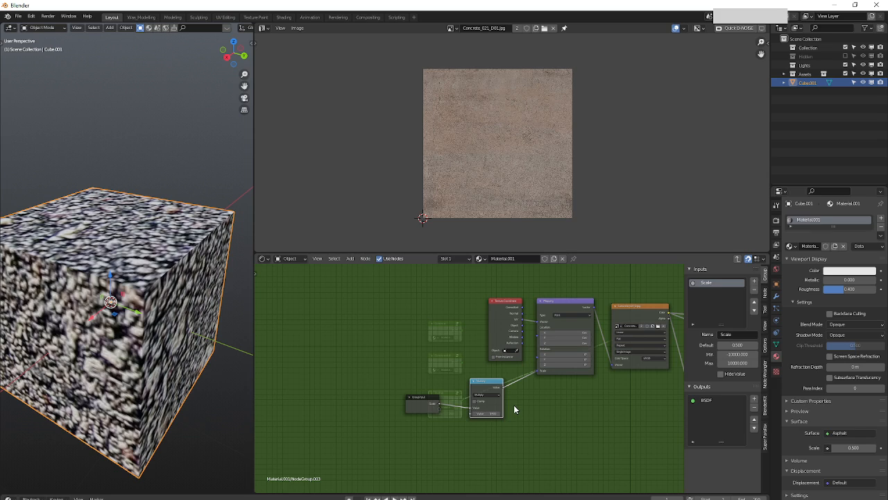
pyautogui.press('Tab')
pyautogui.click(447, 368)
pyautogui.moveTo(450, 375); pyautogui.dragTo(525, 386, button='middle')
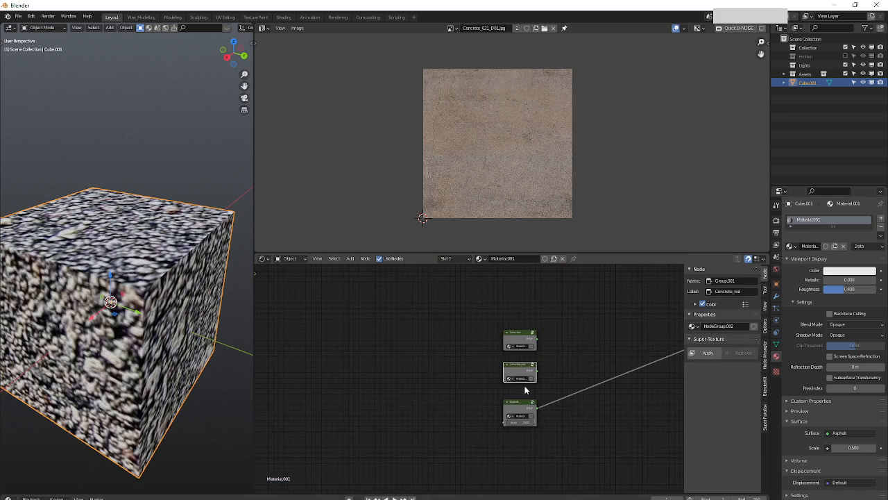
pyautogui.press('Tab')
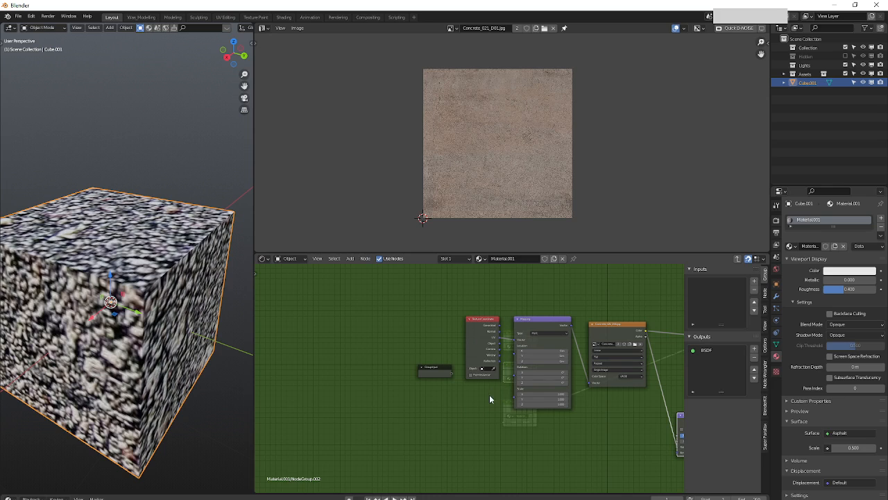
pyautogui.hotkey('ctrl', 'v')
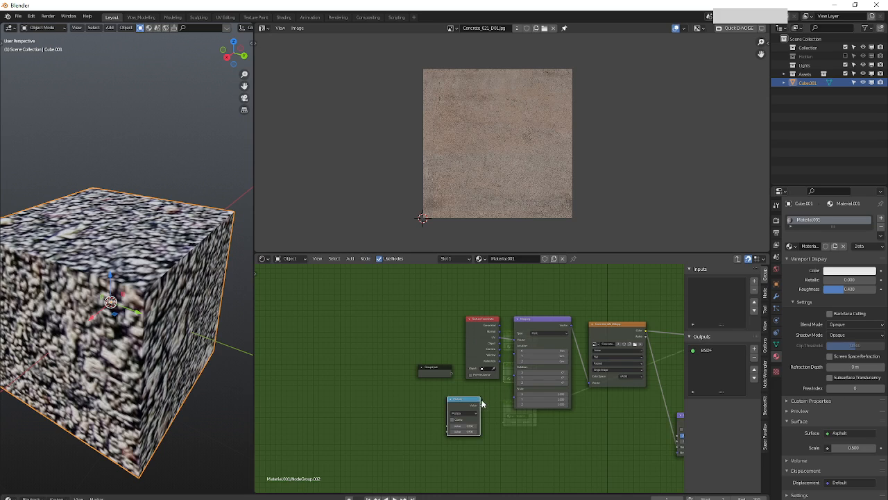
pyautogui.scroll(4, 478, 396)
# In Concrete_red, link the Group Input through Multiply to the Mapping Scale, rename the new input Scale, and return to the main tree.
pyautogui.moveTo(430, 359); pyautogui.dragTo(436, 436)
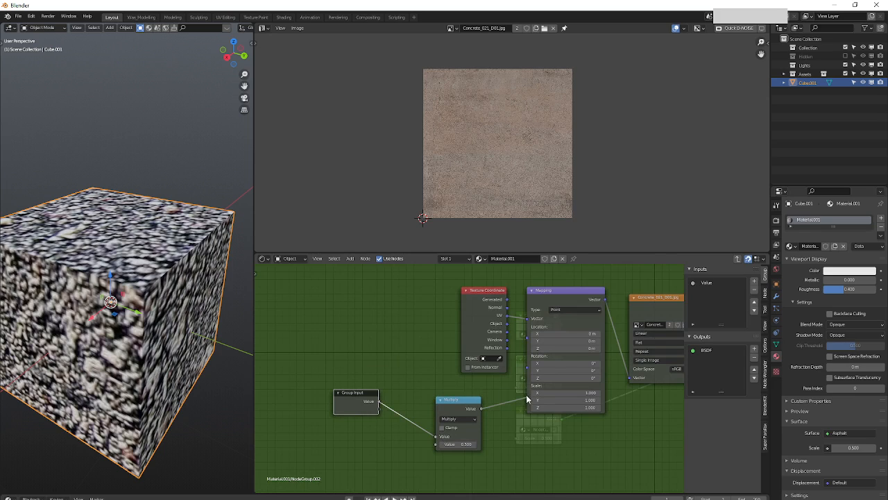
pyautogui.moveTo(527, 399); pyautogui.dragTo(527, 399)
pyautogui.click(709, 282)
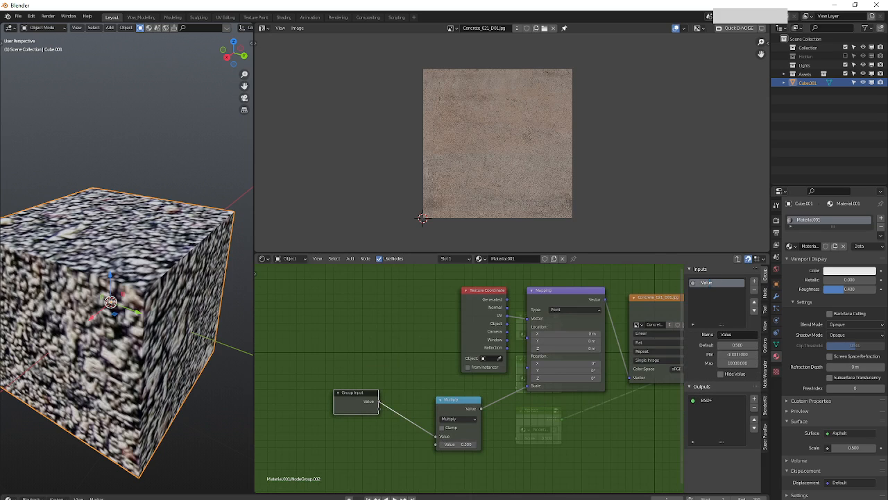
pyautogui.write('Scale')
pyautogui.press('Return')
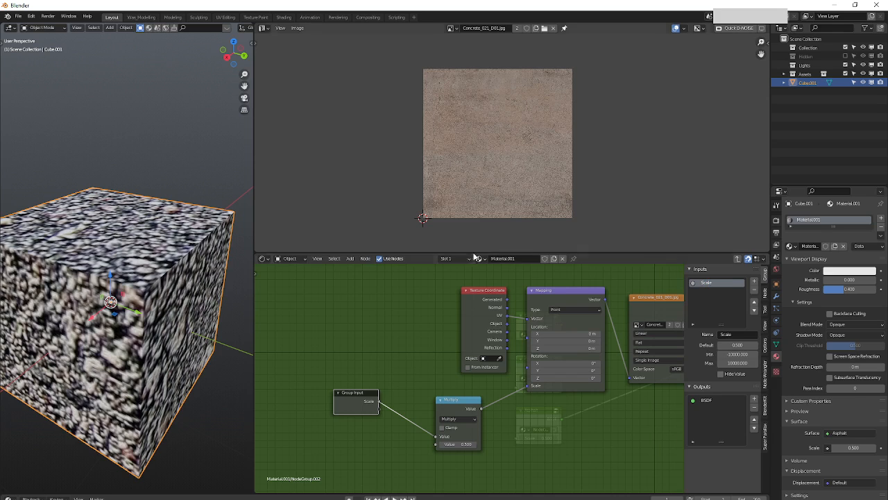
pyautogui.moveTo(460, 367); pyautogui.dragTo(431, 368, button='middle')
pyautogui.press('Tab')
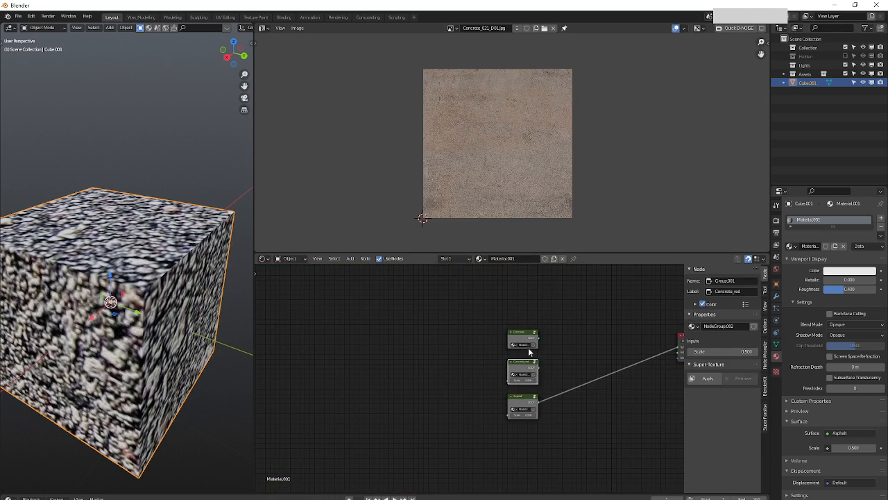
# Paste the Multiply node into the Concrete group and link the Group Input through it to the Mapping Scale.
pyautogui.click(517, 340)
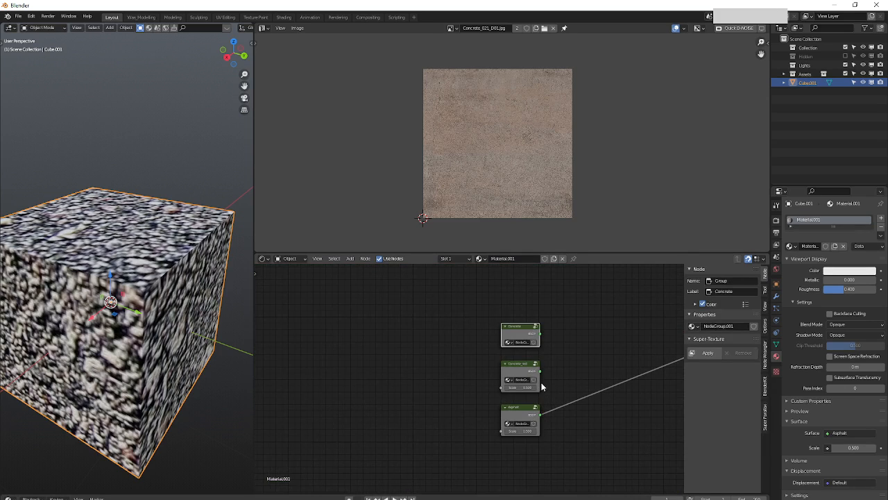
pyautogui.press('Tab')
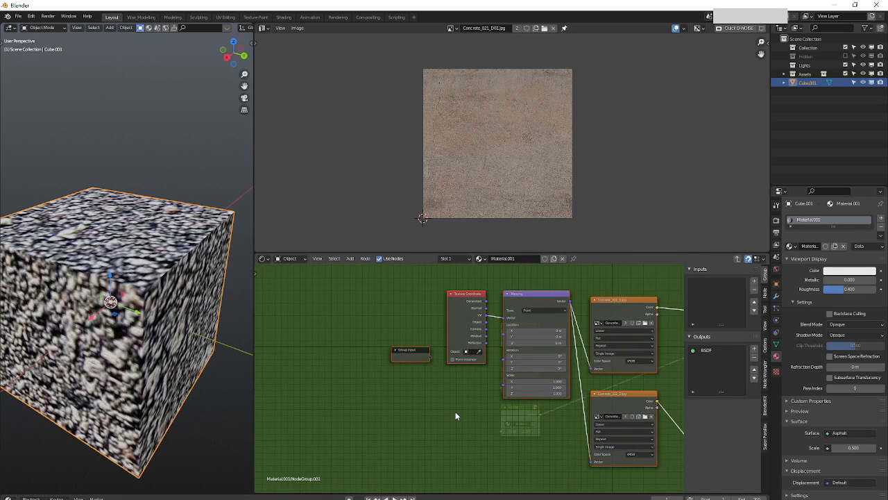
pyautogui.hotkey('ctrl', 'v')
pyautogui.moveTo(477, 396); pyautogui.dragTo(503, 375)
pyautogui.moveTo(420, 359); pyautogui.dragTo(424, 418)
pyautogui.moveTo(525, 407); pyautogui.dragTo(460, 416, button='middle')
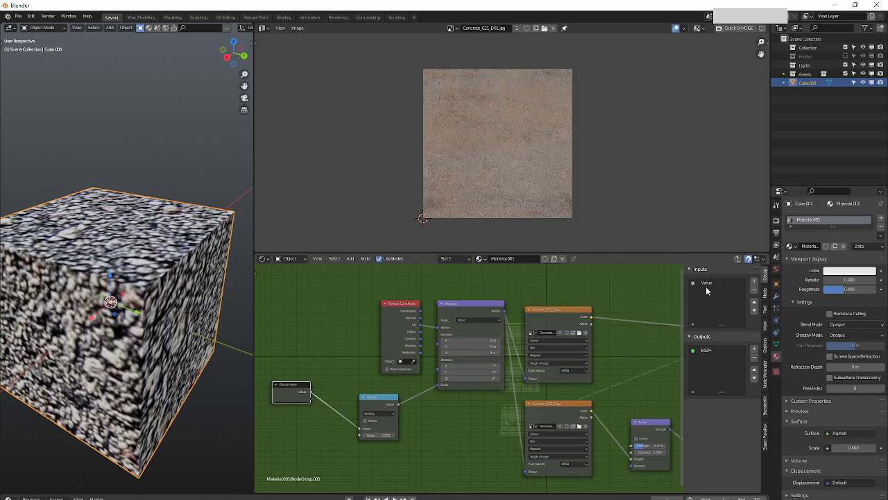
# Rename the Concrete group's new Value input to Scale and return to the main node tree.
pyautogui.click(706, 283)
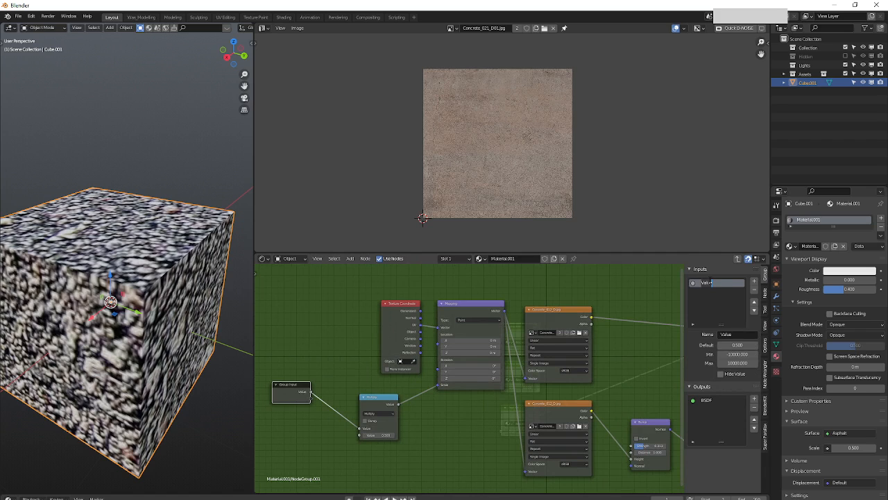
pyautogui.write('Sc')
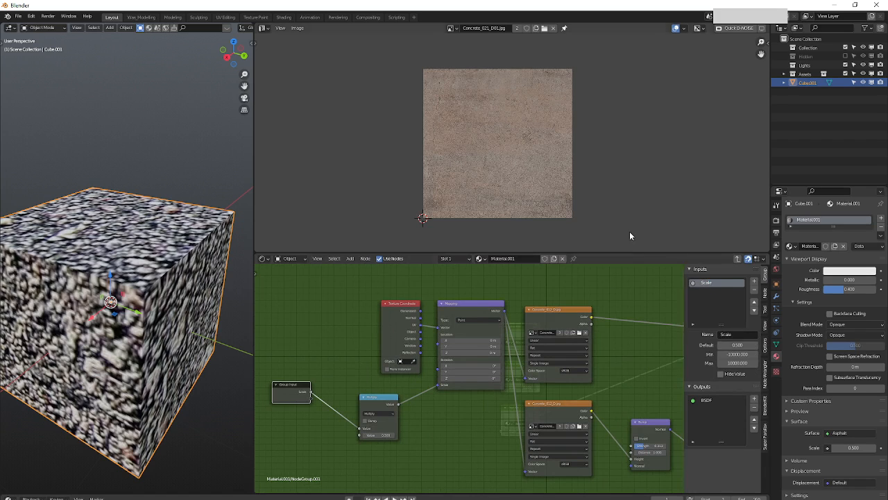
pyautogui.moveTo(461, 403); pyautogui.dragTo(459, 406, button='middle')
pyautogui.press('Tab')
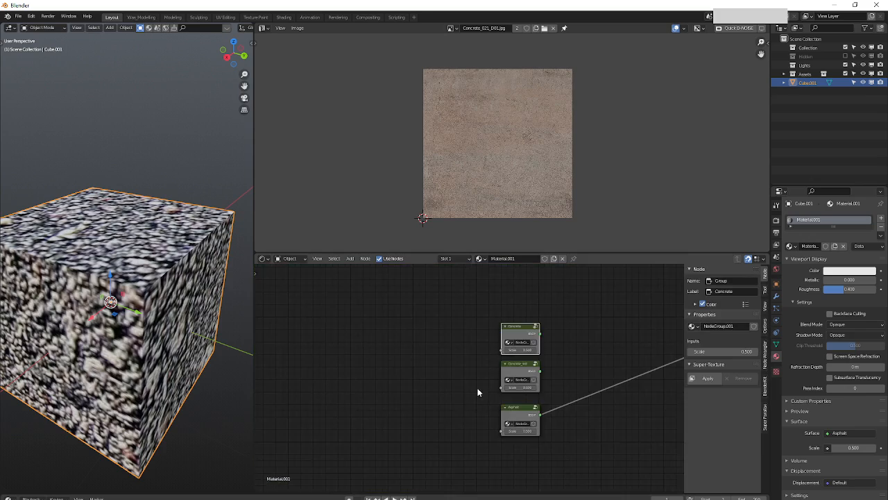
# Set the Scale to 2.5 on the Asphalt group node and 1.3 on the Concrete_red group node.
pyautogui.press('Home')
pyautogui.moveTo(467, 389); pyautogui.dragTo(520, 368, button='middle')
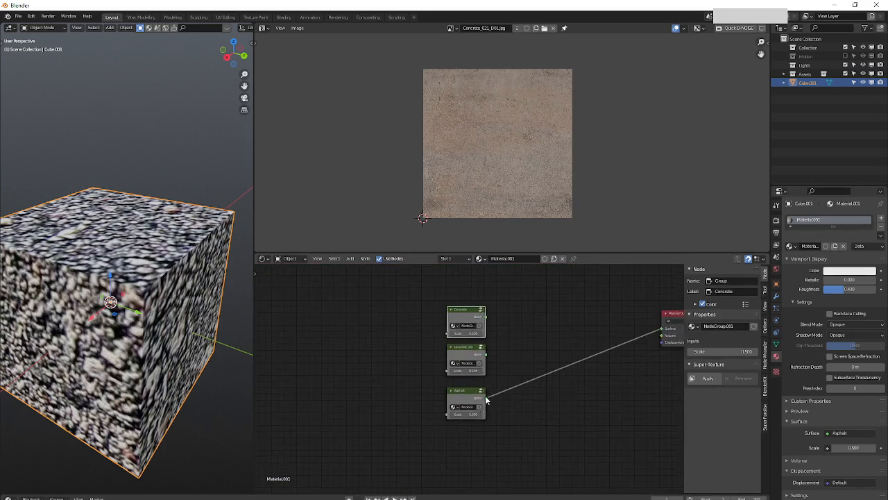
pyautogui.scroll(4, 475, 403)
pyautogui.moveTo(462, 417); pyautogui.dragTo(494, 417)
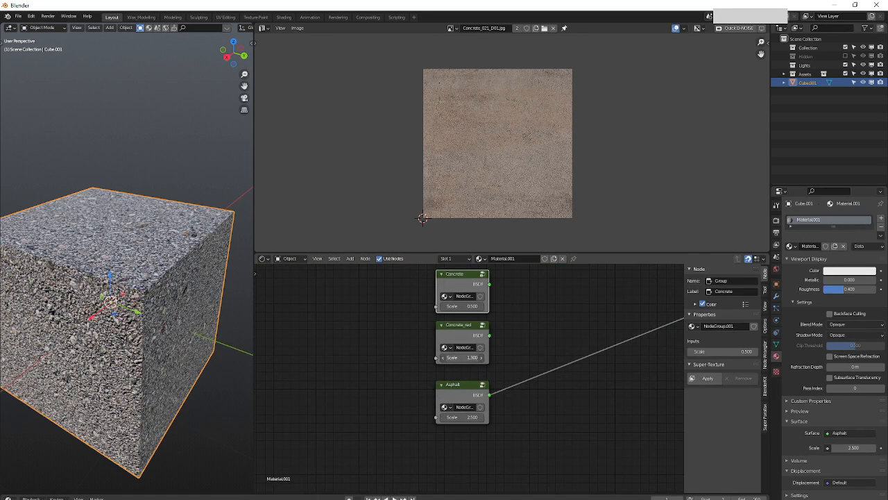
pyautogui.rightClick(466, 356)
pyautogui.rightClick(558, 334)
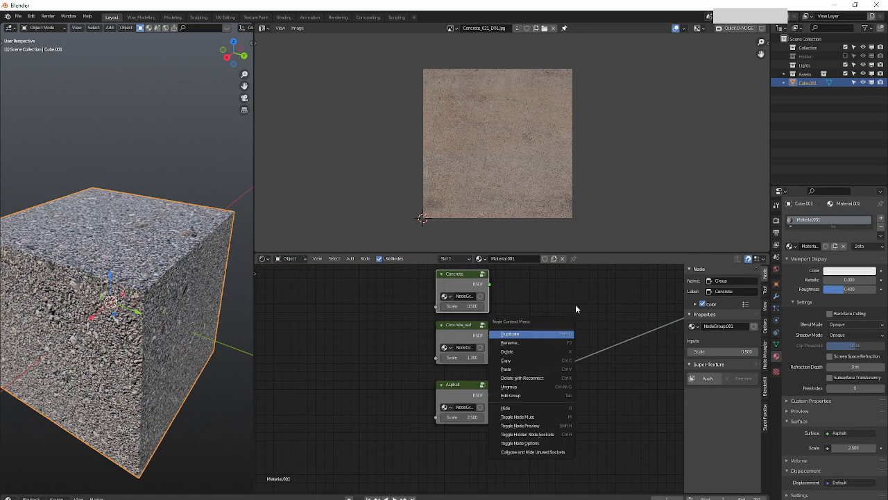
pyautogui.click(634, 291)
# Add an Image Texture node above the Concrete group node.
pyautogui.moveTo(597, 303); pyautogui.dragTo(512, 382, button='middle')
pyautogui.scroll(-5, 486, 355)
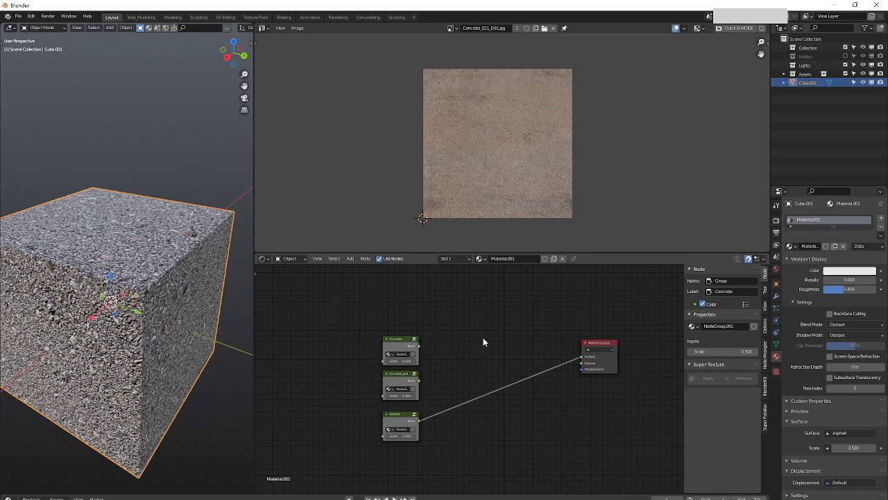
pyautogui.moveTo(460, 323); pyautogui.dragTo(472, 343, button='middle')
pyautogui.hotkey('shift', 'a')
pyautogui.moveTo(449, 322)
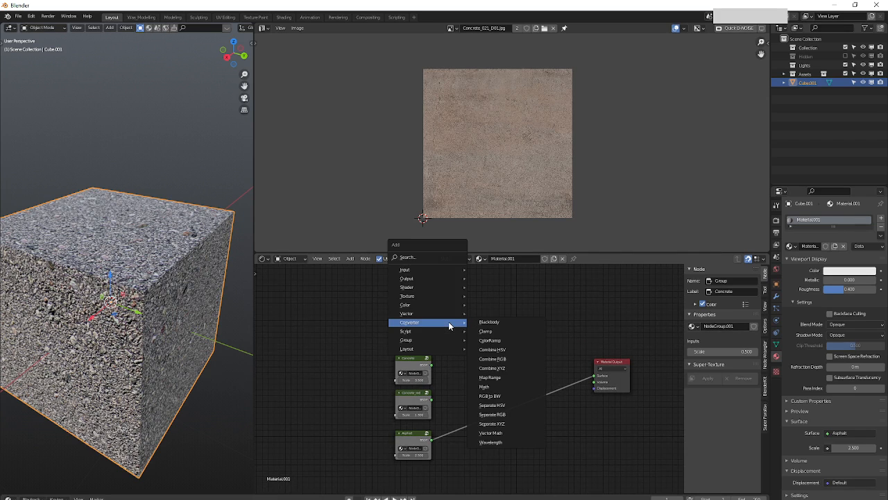
pyautogui.moveTo(421, 297)
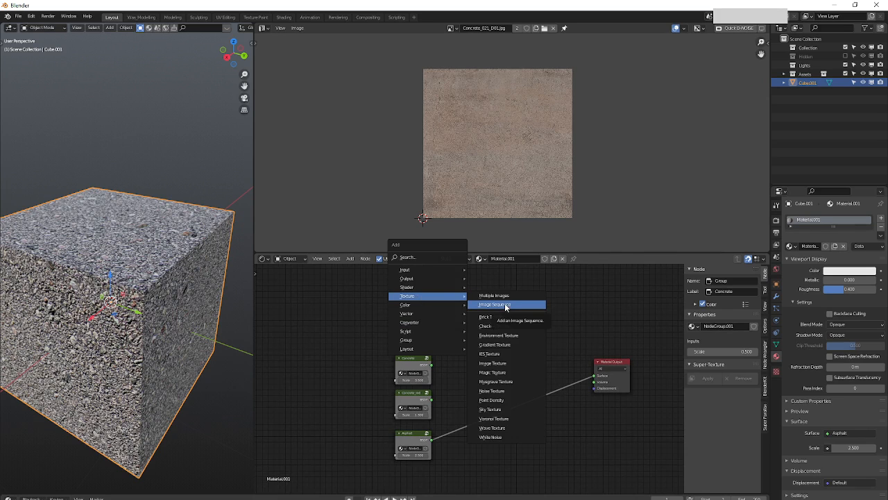
pyautogui.click(507, 363)
pyautogui.click(435, 285)
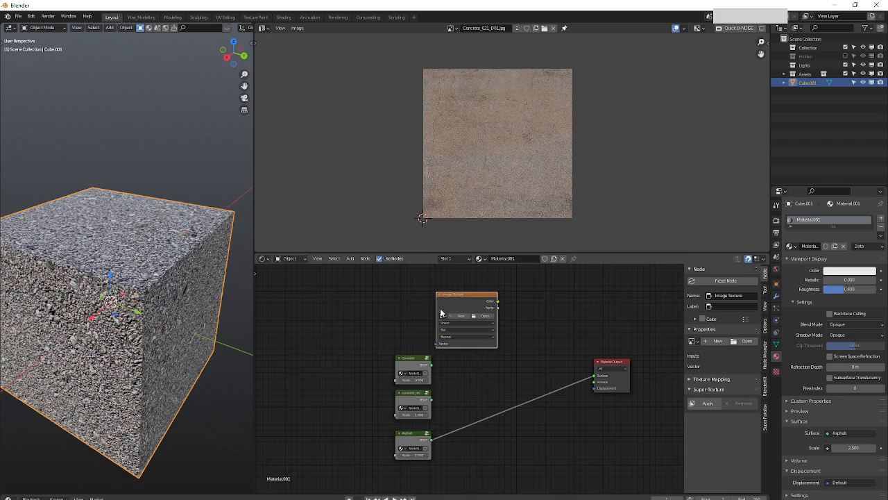
# Create a new tiled image named Alpha in the Image Texture node and align the node above the group nodes.
pyautogui.scroll(2, 470, 324)
pyautogui.click(470, 317)
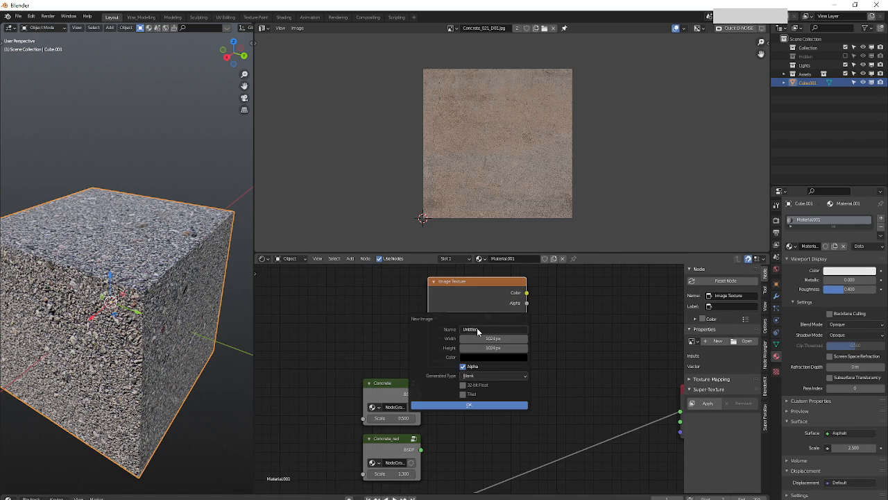
pyautogui.click(478, 328)
pyautogui.write('Alpha')
pyautogui.press('Return')
pyautogui.moveTo(489, 304); pyautogui.dragTo(414, 272)
pyautogui.scroll(-2, 472, 355)
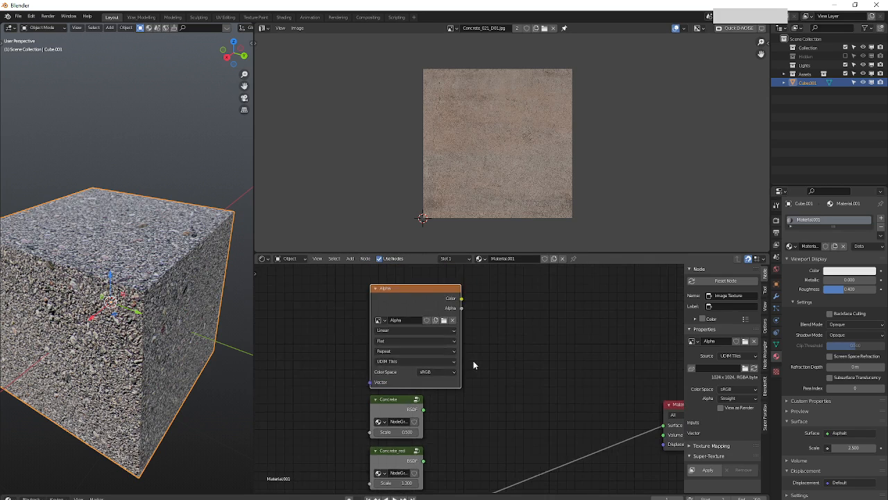
pyautogui.moveTo(477, 366); pyautogui.dragTo(477, 368, button='middle')
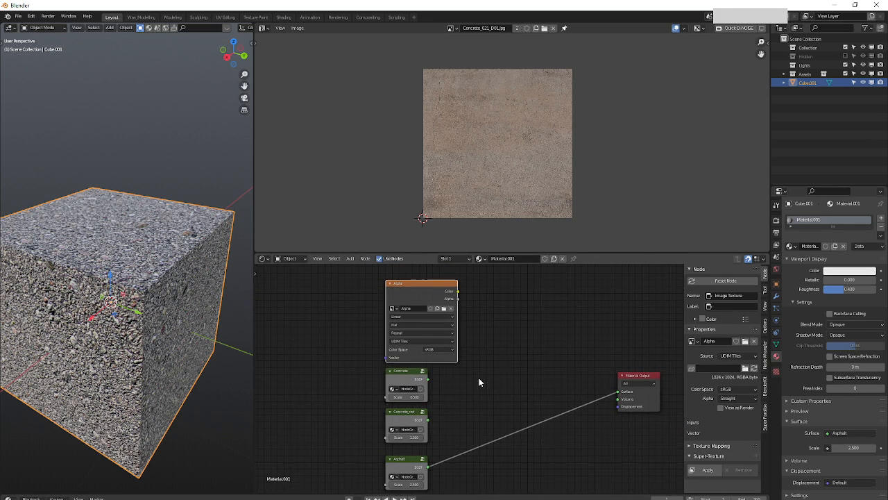
# Add a Mix Shader, link Concrete and Concrete_red into its two Shader inputs, and link its output to the Material Output Surface.
pyautogui.hotkey('shift', 'a')
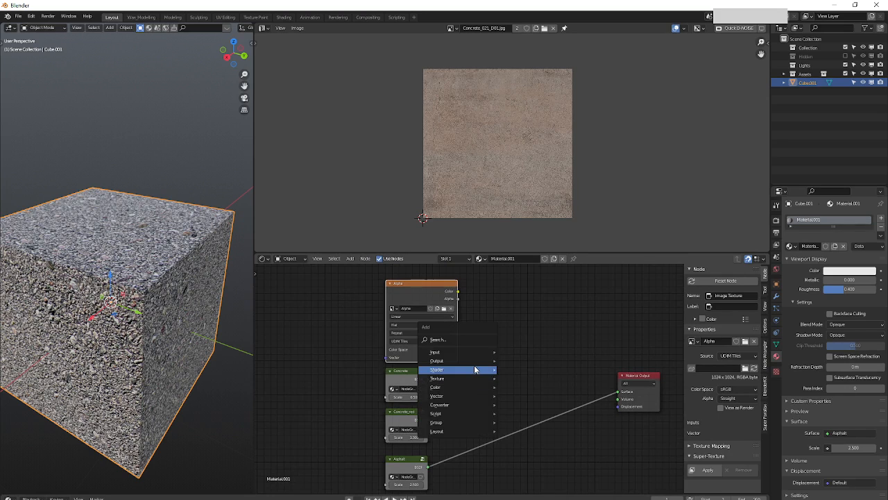
pyautogui.moveTo(498, 373)
pyautogui.click(520, 267)
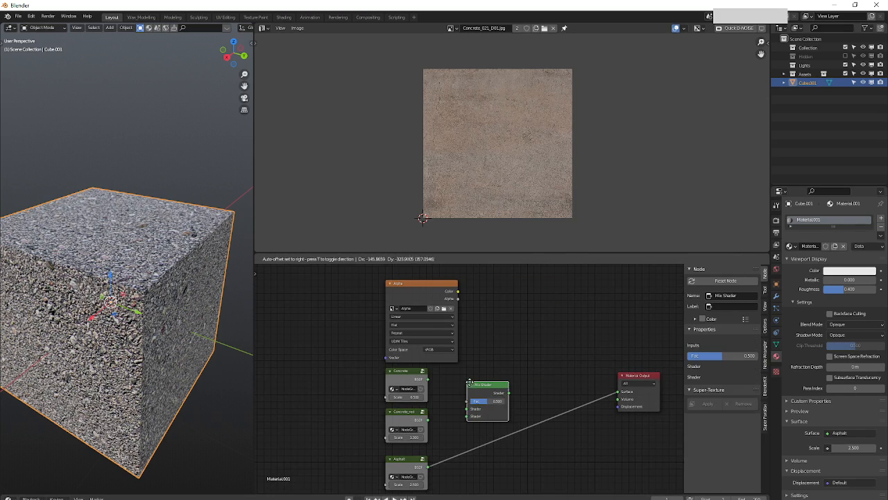
pyautogui.click(476, 379)
pyautogui.moveTo(427, 381); pyautogui.dragTo(474, 402)
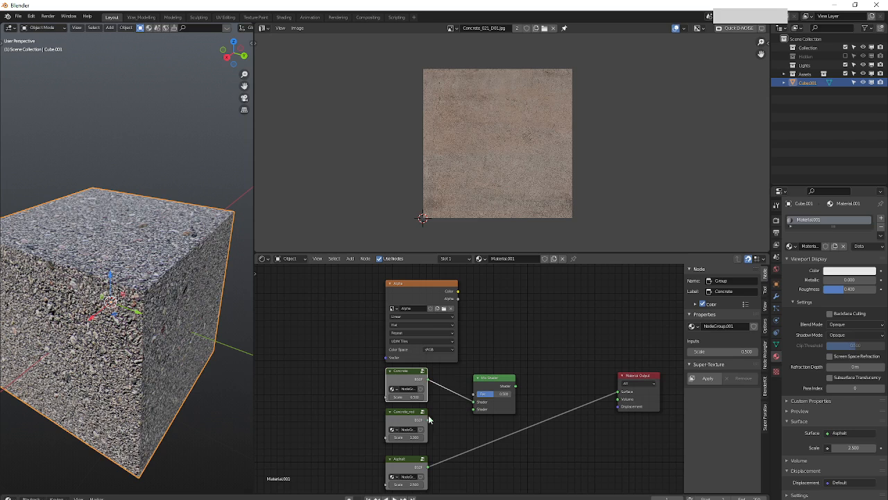
pyautogui.moveTo(427, 419); pyautogui.dragTo(476, 411)
pyautogui.moveTo(514, 386); pyautogui.dragTo(618, 391)
pyautogui.moveTo(483, 411); pyautogui.dragTo(507, 390, button='middle')
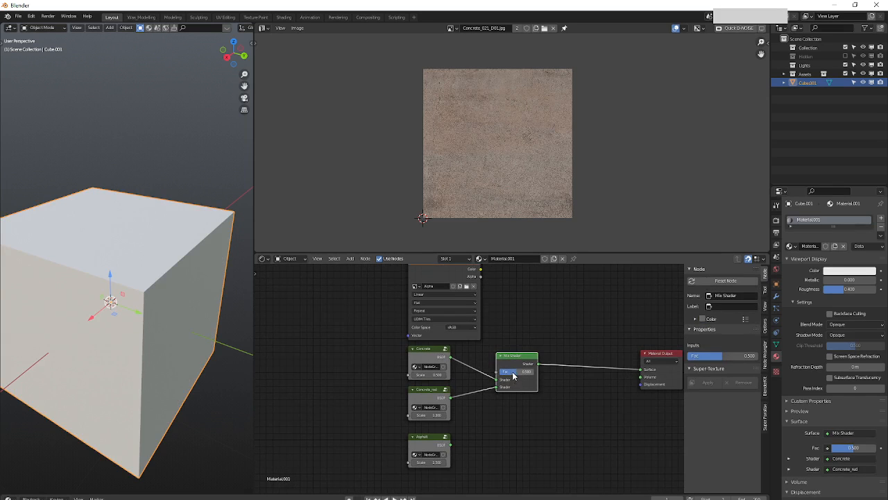
# Set the Mix Shader's Fac to 0 and raise the Concrete group's Scale to 1.61.
pyautogui.moveTo(517, 356); pyautogui.dragTo(501, 376)
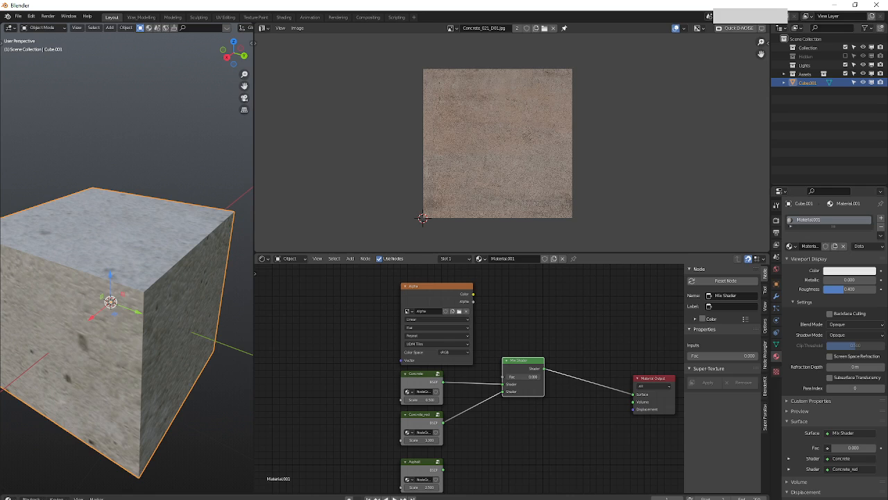
pyautogui.moveTo(450, 404); pyautogui.dragTo(494, 386, button='middle')
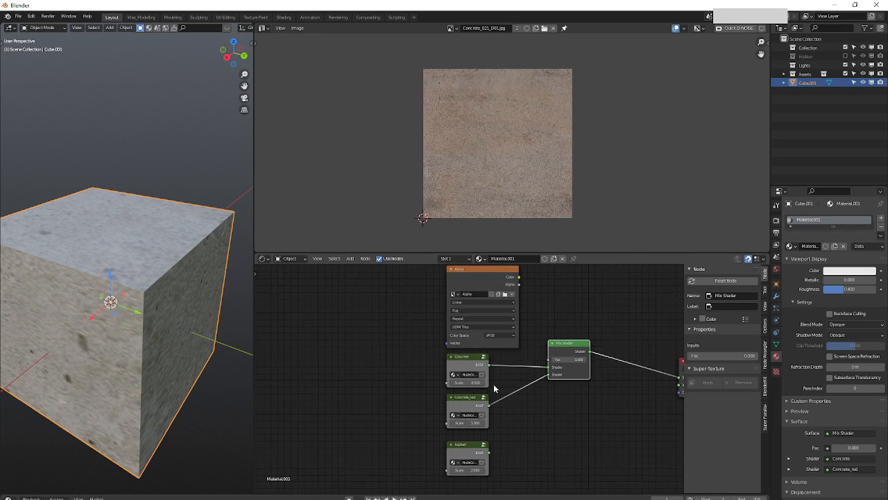
pyautogui.scroll(2, 476, 368)
pyautogui.moveTo(467, 381)
pyautogui.mouseDown()
pyautogui.moveTo(507, 380)
pyautogui.moveTo(470, 382)
pyautogui.mouseUp()
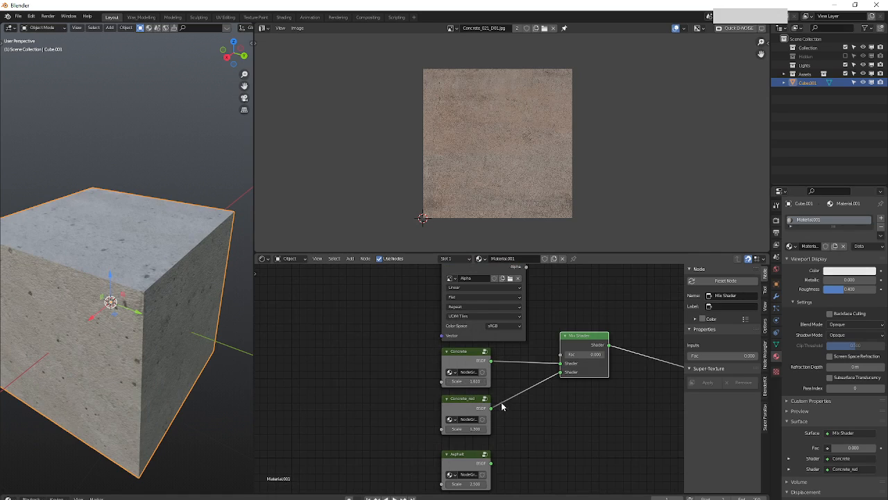
# Set the Mix Shader's Fac to 1 and adjust the Concrete_red group's Scale to about 1.4.
pyautogui.moveTo(501, 407); pyautogui.dragTo(484, 416, button='middle')
pyautogui.moveTo(456, 438); pyautogui.dragTo(455, 437)
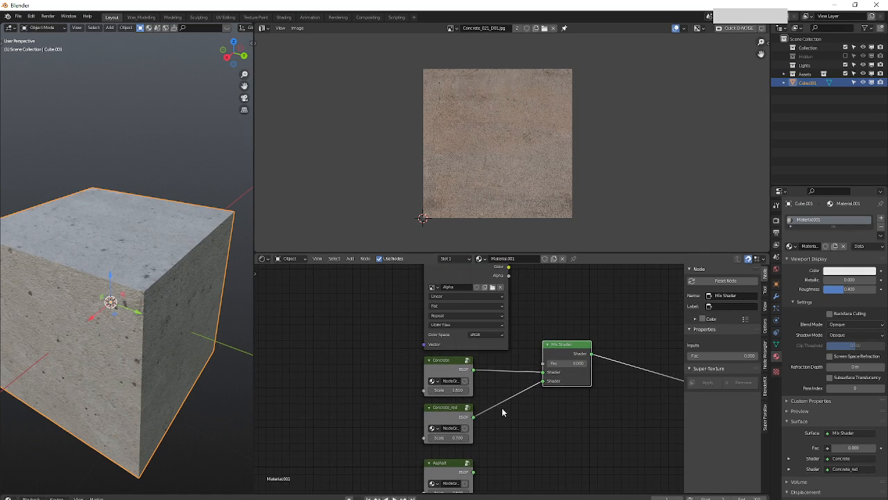
pyautogui.moveTo(571, 363); pyautogui.dragTo(597, 363)
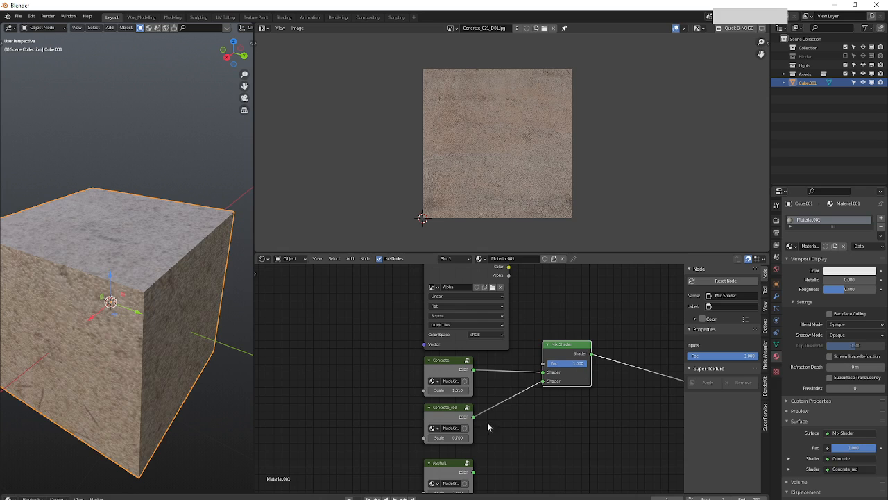
pyautogui.moveTo(448, 437); pyautogui.dragTo(501, 437)
pyautogui.moveTo(576, 363)
pyautogui.mouseDown()
pyautogui.moveTo(559, 363)
pyautogui.moveTo(589, 363)
pyautogui.mouseUp()
# Duplicate the Mix Shader onto the link before the Material Output and link Asphalt into its second Shader input.
pyautogui.scroll(-2, 533, 372)
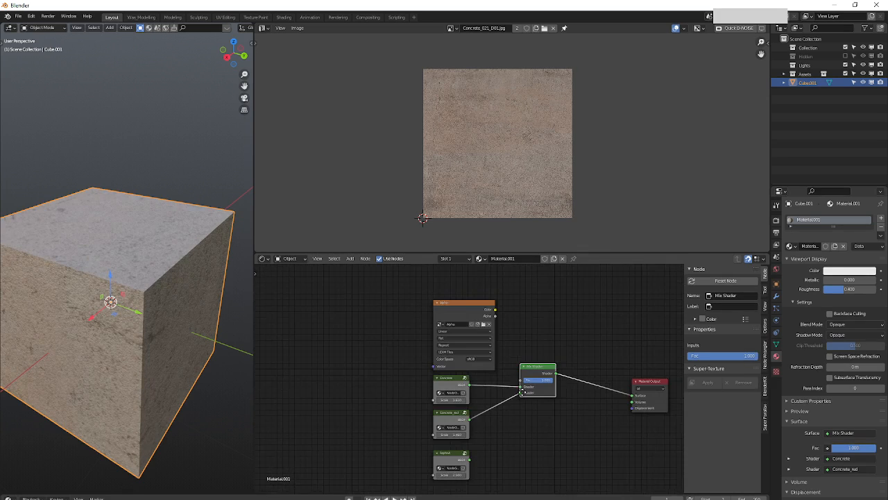
pyautogui.moveTo(524, 392); pyautogui.dragTo(507, 360, button='middle')
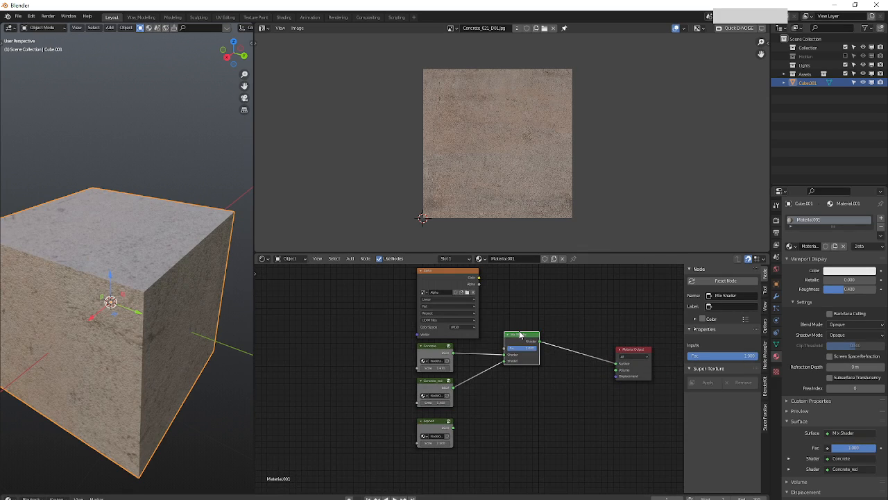
pyautogui.hotkey('shift', 'd')
pyautogui.click(583, 346)
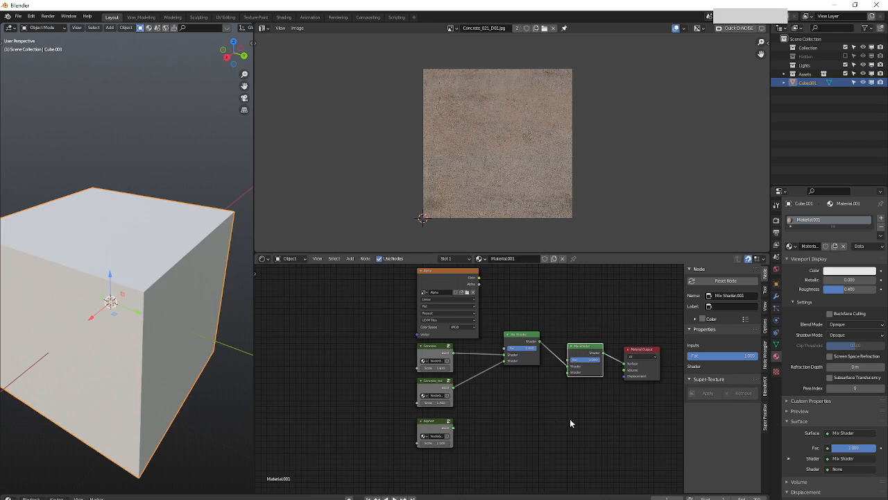
pyautogui.moveTo(453, 427); pyautogui.dragTo(567, 373)
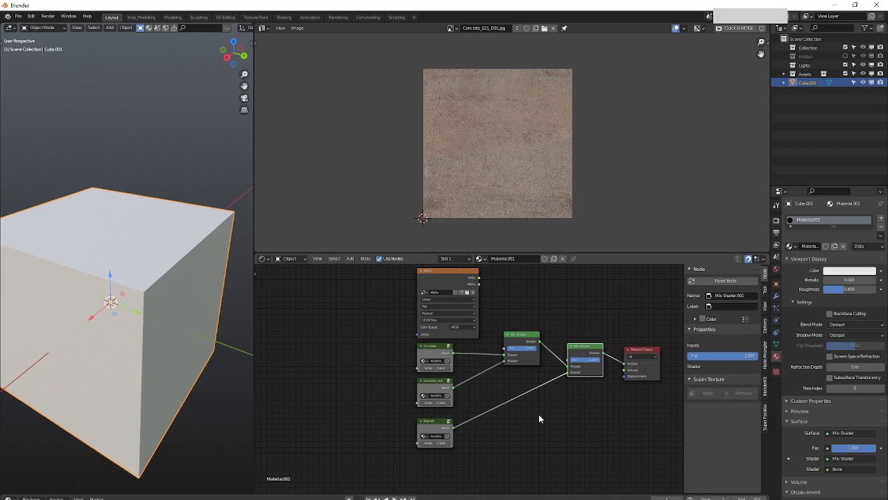
pyautogui.moveTo(457, 375); pyautogui.dragTo(441, 398, button='middle')
# Set the Concrete group node's custom colour to pure green using RGB values.
pyautogui.click(421, 374)
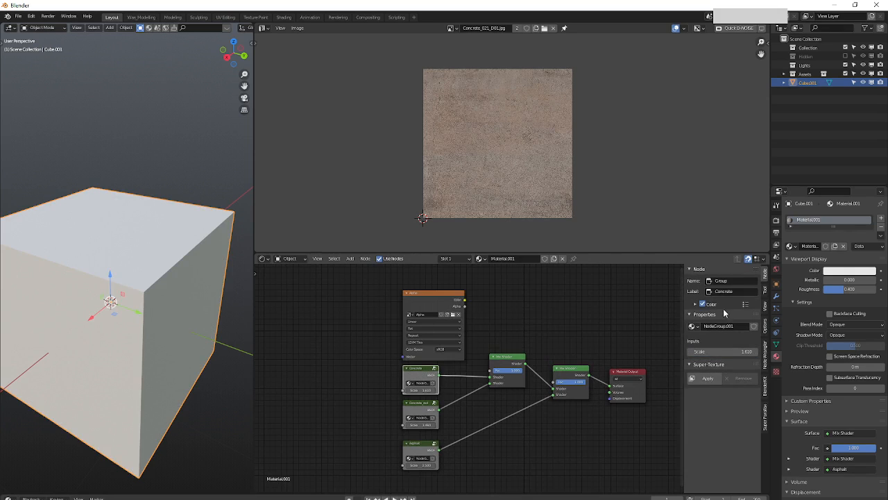
pyautogui.click(697, 306)
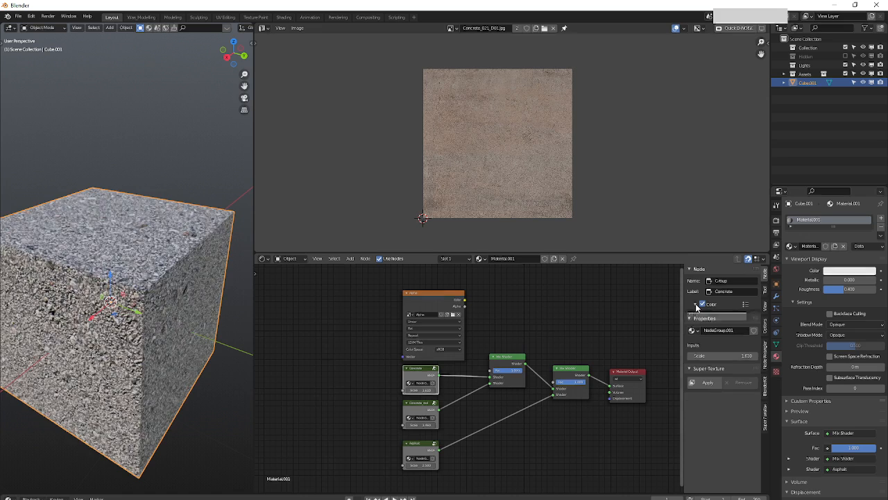
pyautogui.click(716, 316)
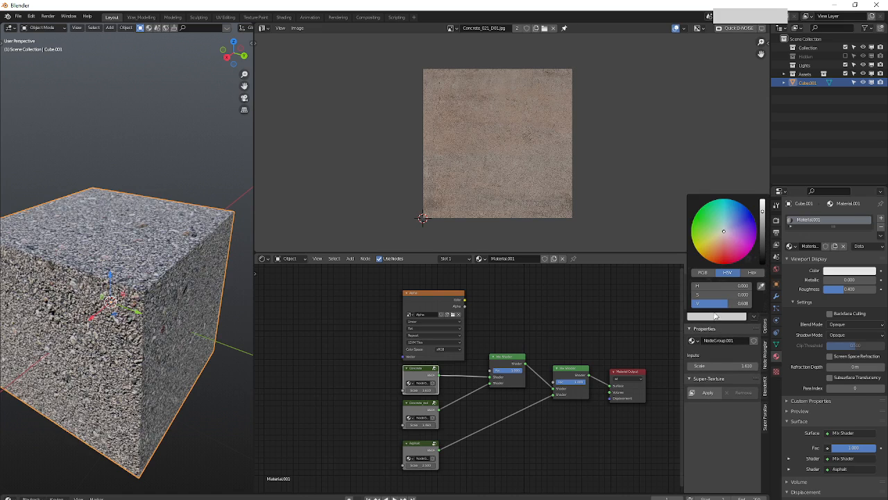
pyautogui.click(708, 275)
pyautogui.moveTo(722, 295); pyautogui.dragTo(690, 303)
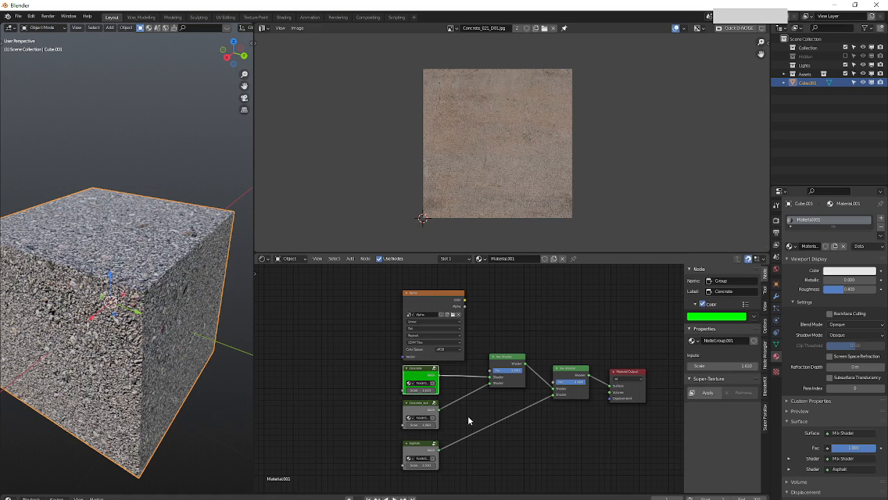
# Set the Concrete_red group node's custom colour to pure red using RGB values.
pyautogui.click(421, 409)
pyautogui.click(706, 315)
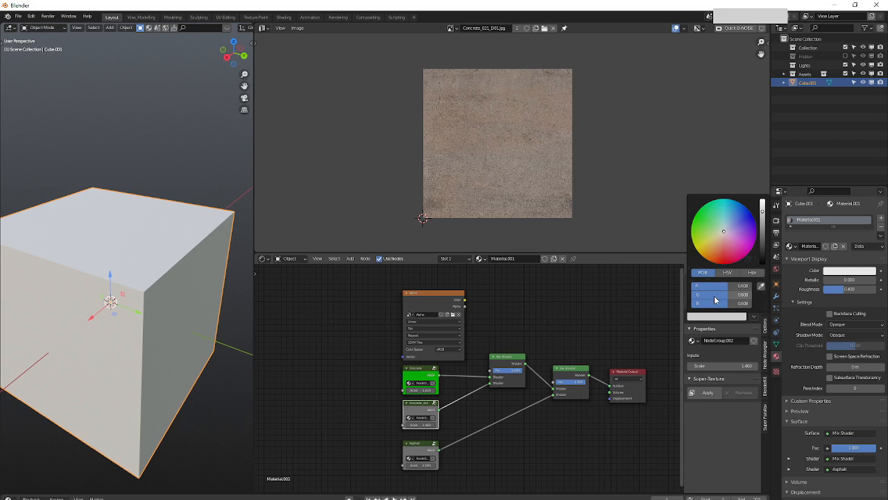
pyautogui.moveTo(723, 288); pyautogui.dragTo(723, 288)
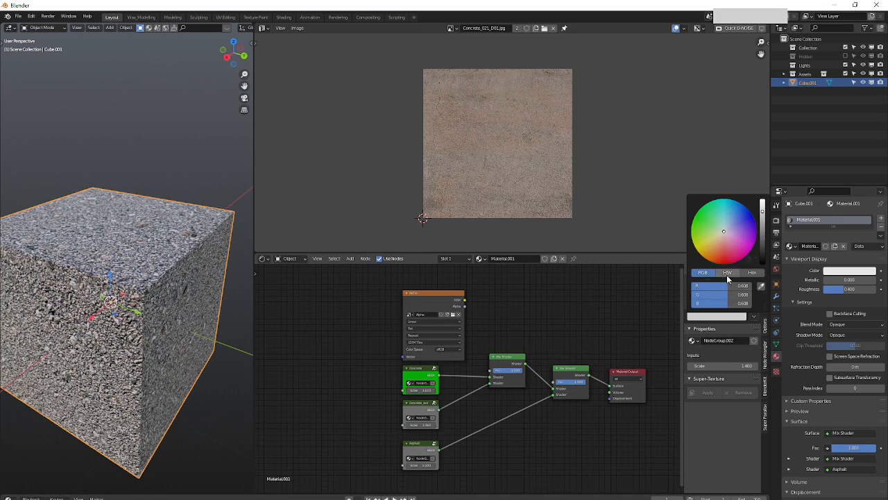
pyautogui.moveTo(721, 288); pyautogui.dragTo(691, 302)
# Set the Asphalt group node's custom colour to pure blue, with RGB values 0, 0 and 1.
pyautogui.click(420, 451)
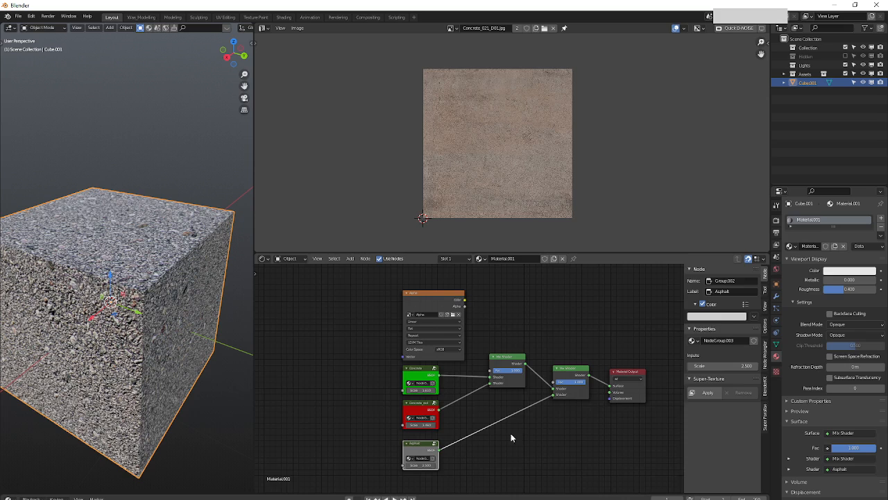
pyautogui.click(728, 317)
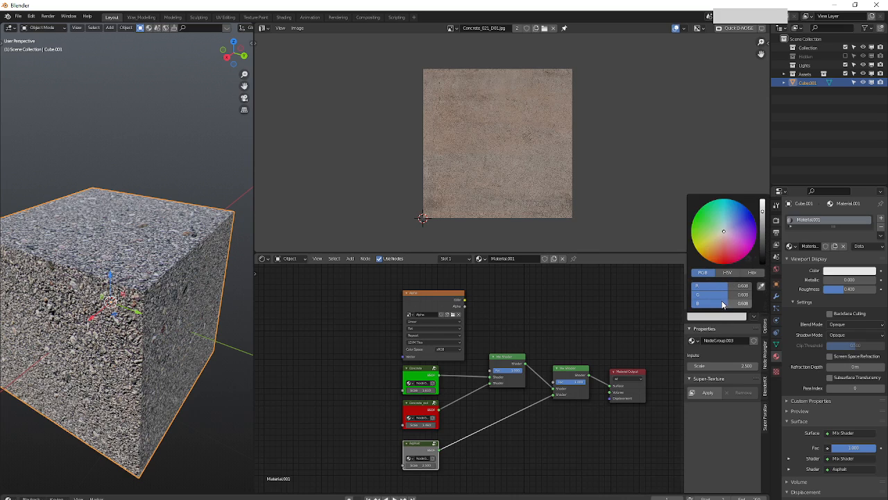
pyautogui.moveTo(722, 294); pyautogui.dragTo(753, 304)
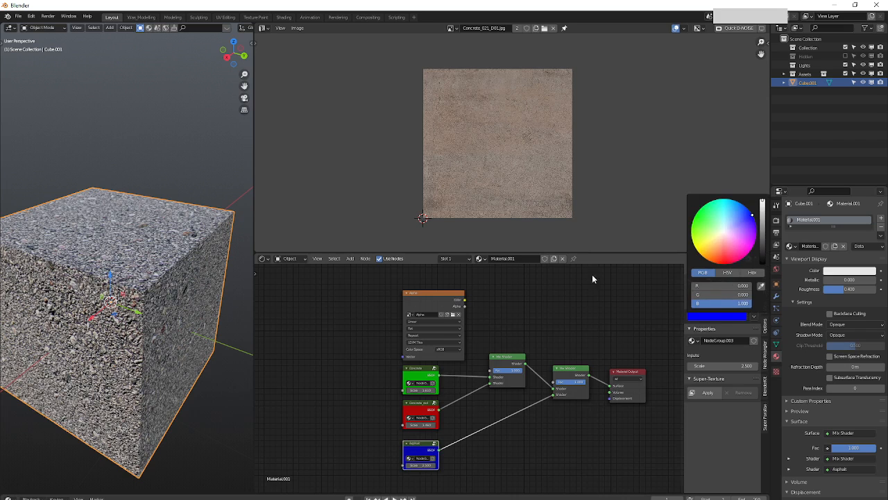
# Move the Alpha image texture up, away from the group nodes, and shift both Mix Shaders slightly towards the Material Output.
pyautogui.moveTo(492, 423); pyautogui.dragTo(508, 435, button='middle')
pyautogui.moveTo(434, 464); pyautogui.dragTo(436, 458)
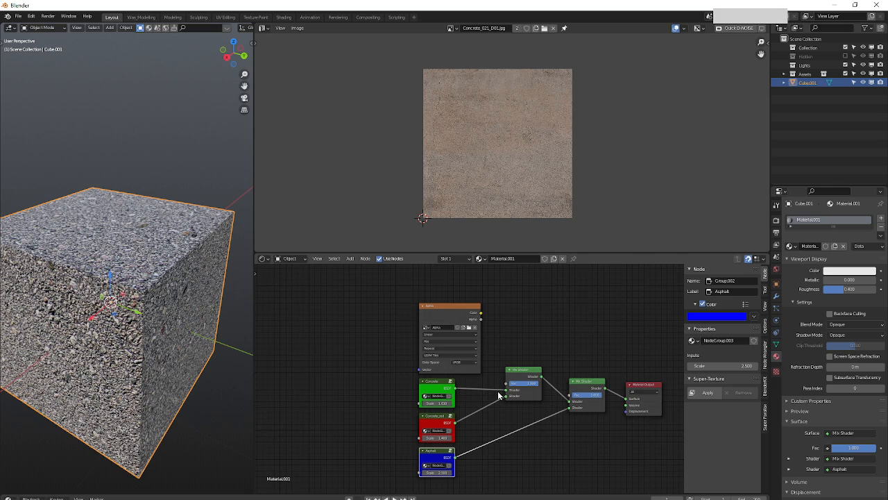
pyautogui.moveTo(536, 378); pyautogui.dragTo(548, 375, button='middle')
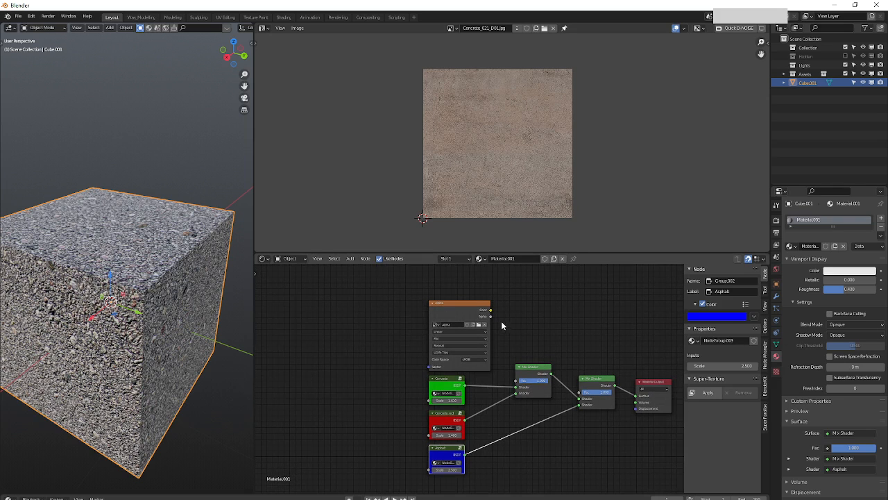
pyautogui.moveTo(489, 314); pyautogui.dragTo(484, 291)
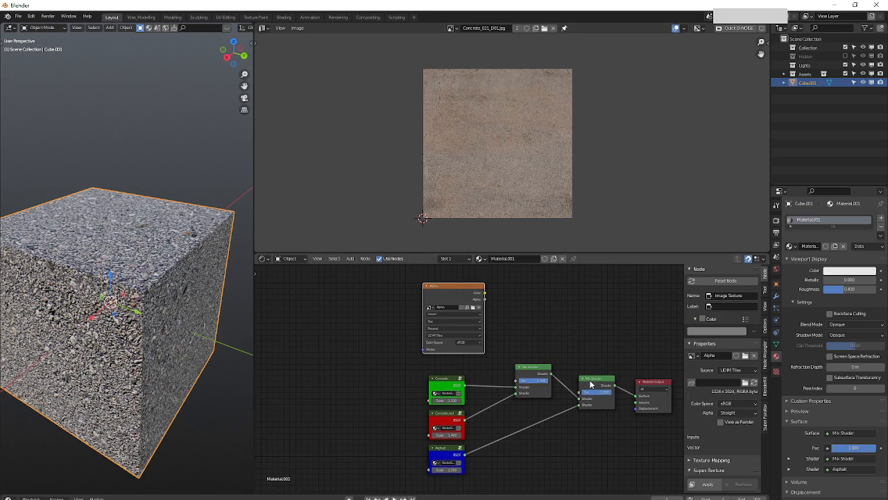
pyautogui.moveTo(591, 385); pyautogui.dragTo(596, 384)
pyautogui.moveTo(530, 369); pyautogui.dragTo(542, 376)
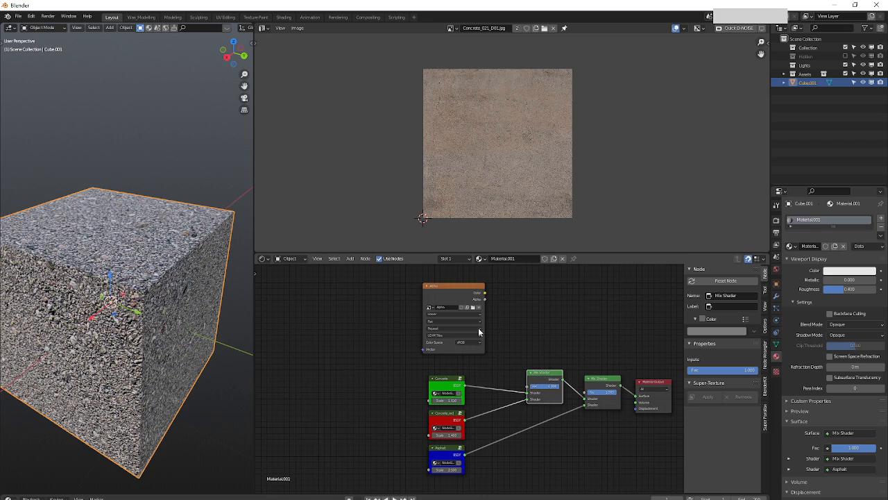
# Add a Separate RGB node beside the Alpha image texture and link the texture's Color output to its Image input.
pyautogui.moveTo(457, 350); pyautogui.dragTo(486, 365, button='middle')
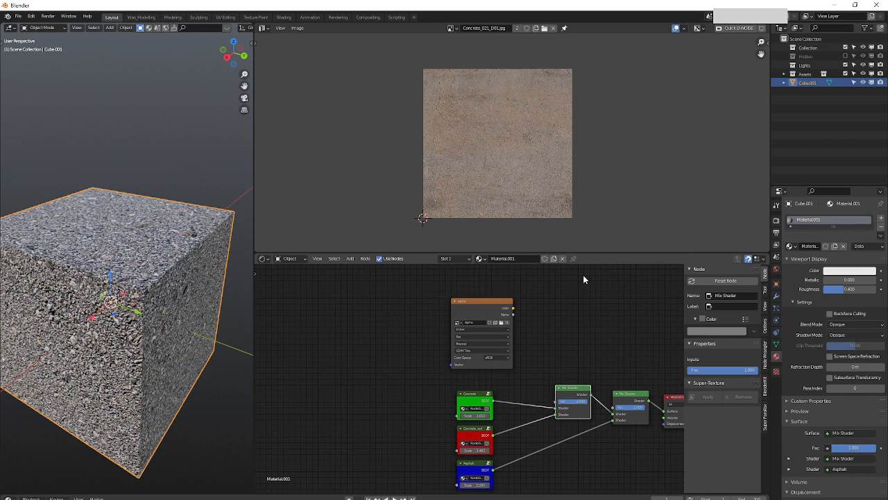
pyautogui.hotkey('shift', 'a')
pyautogui.moveTo(583, 276)
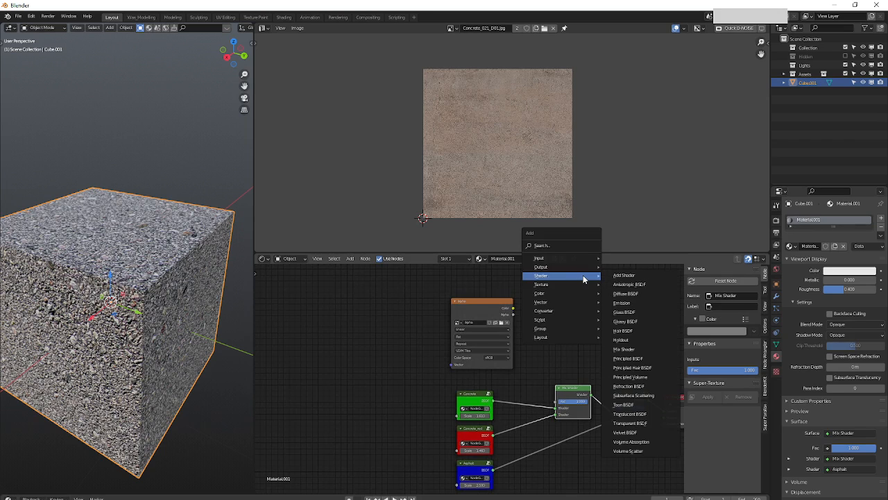
pyautogui.moveTo(569, 313)
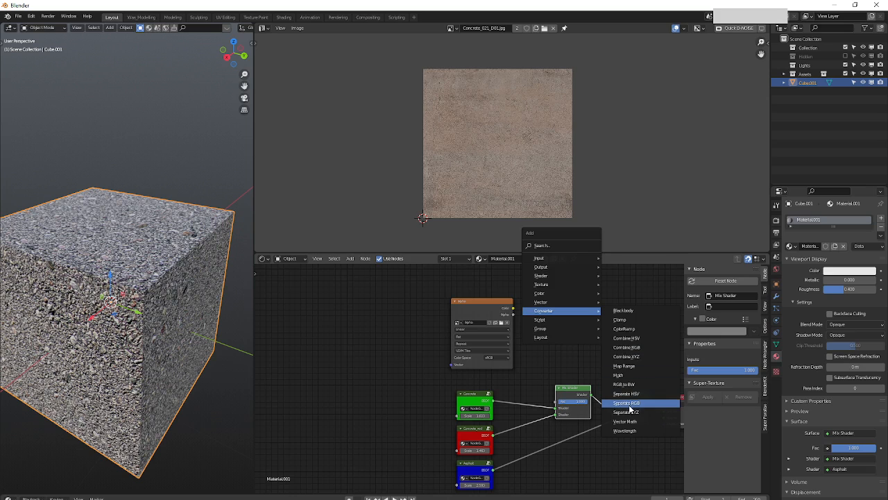
pyautogui.click(628, 404)
pyautogui.click(525, 312)
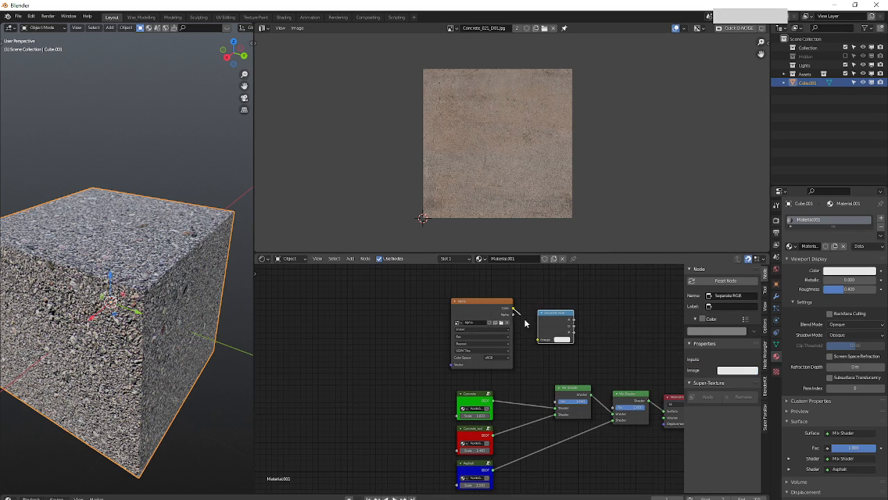
pyautogui.moveTo(513, 308); pyautogui.dragTo(539, 342)
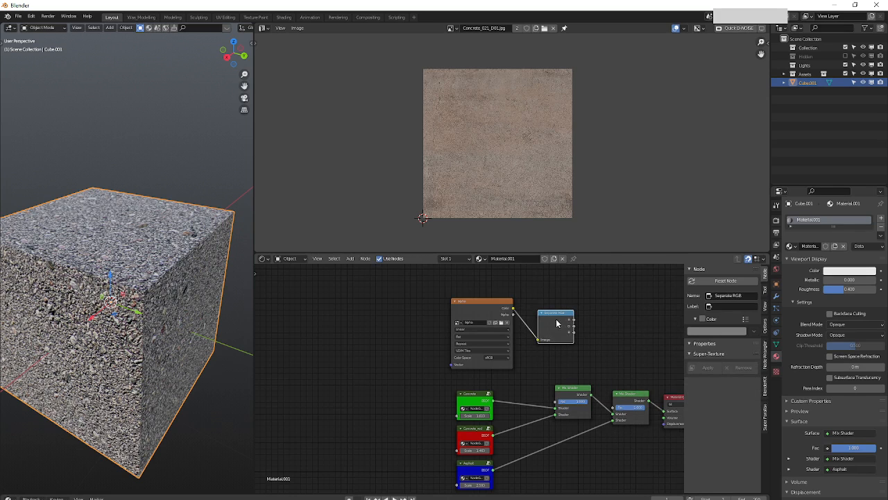
# Raise the first Mix Shader slightly and link the Separate RGB node's G output to its Fac input.
pyautogui.moveTo(510, 347); pyautogui.dragTo(461, 339, button='middle')
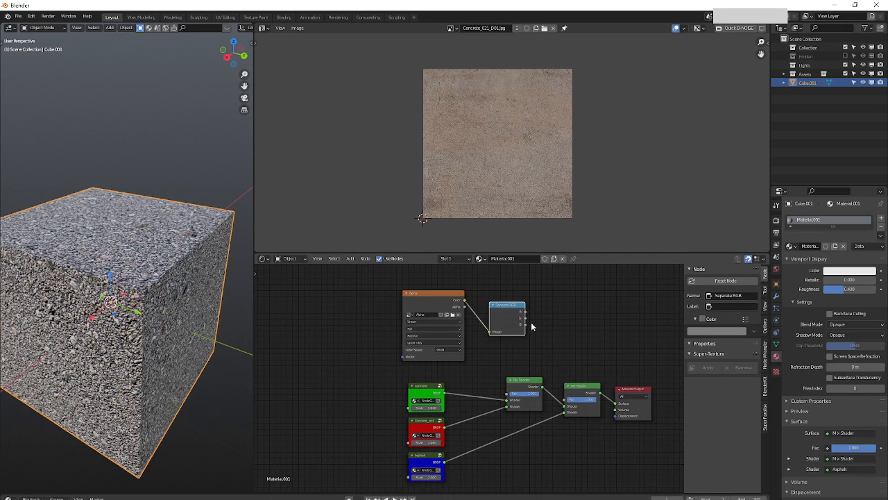
pyautogui.moveTo(533, 374); pyautogui.dragTo(526, 368)
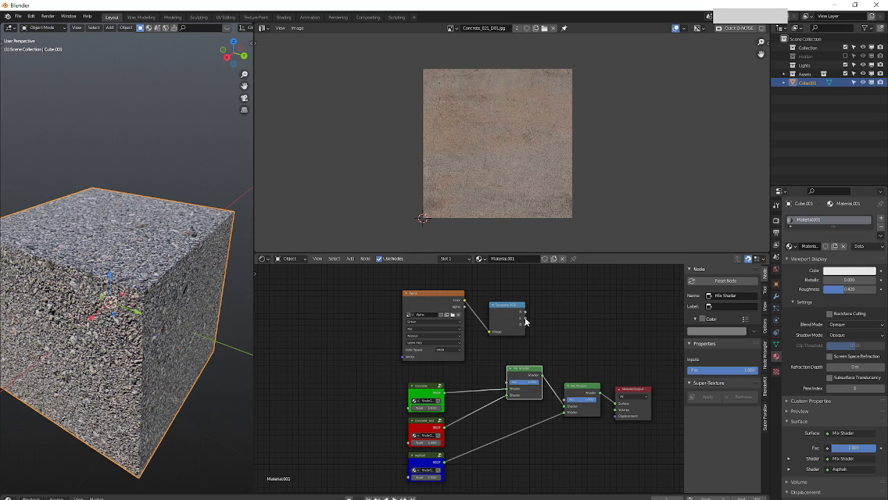
pyautogui.moveTo(526, 319); pyautogui.dragTo(510, 381)
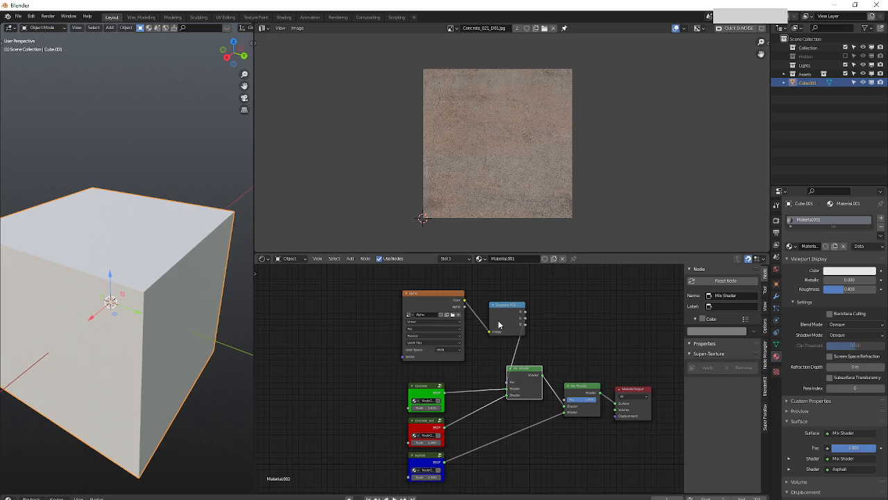
# Spread out the Alpha texture and Separate RGB nodes, and link the B output to the second Mix Shader's Fac.
pyautogui.moveTo(506, 308); pyautogui.dragTo(486, 303)
pyautogui.moveTo(447, 294); pyautogui.dragTo(401, 295)
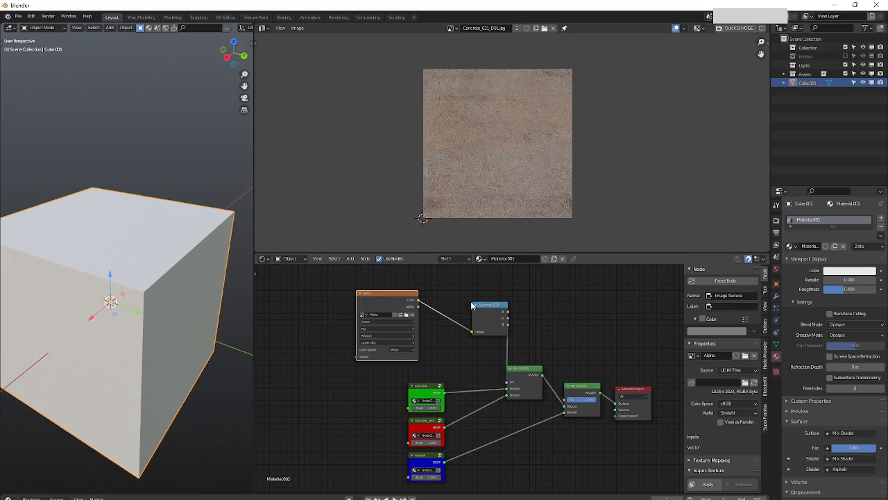
pyautogui.moveTo(497, 319); pyautogui.dragTo(474, 329)
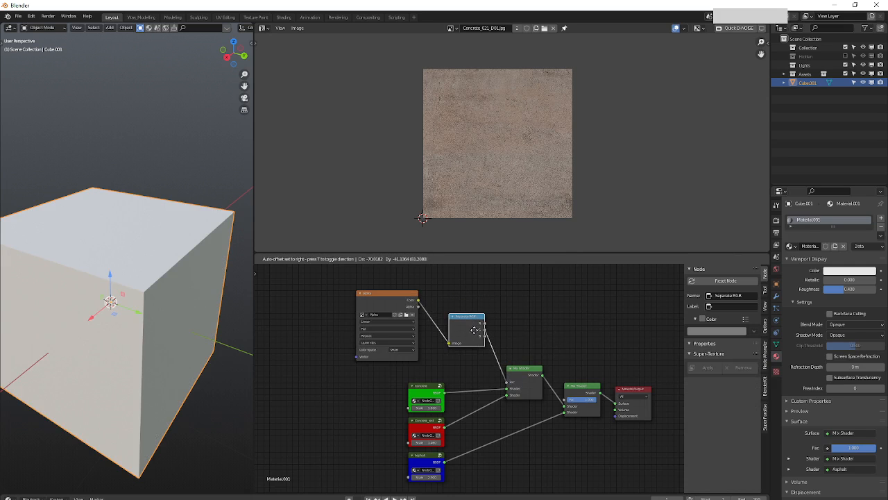
pyautogui.moveTo(474, 397); pyautogui.dragTo(458, 323)
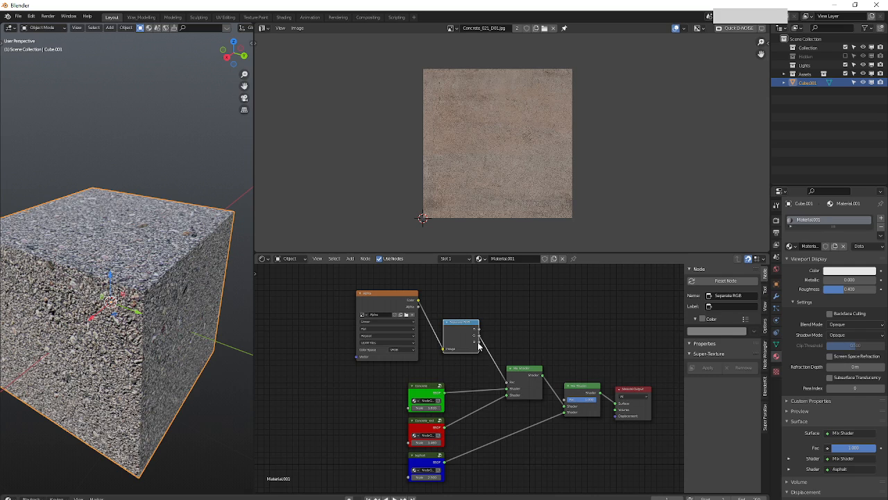
pyautogui.moveTo(479, 344); pyautogui.dragTo(566, 401)
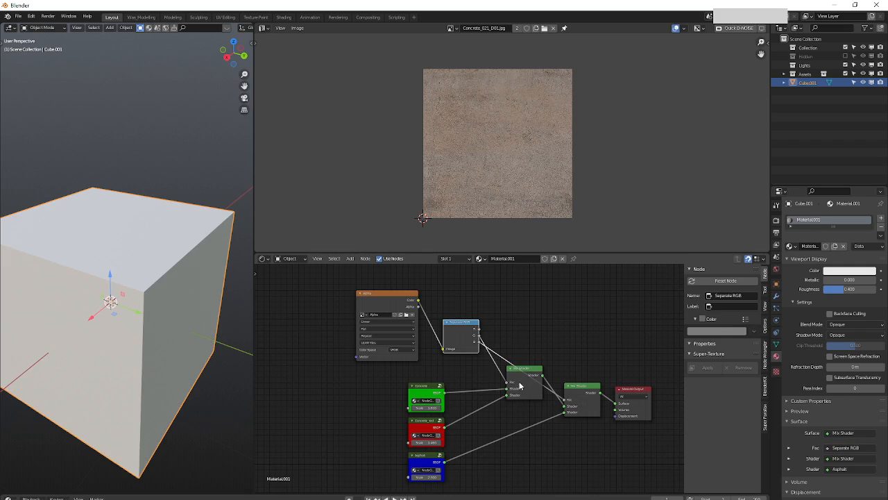
# Shift the first Mix Shader towards the groups and move the Material Output farther away from the second Mix Shader.
pyautogui.moveTo(519, 383); pyautogui.dragTo(505, 386)
pyautogui.moveTo(569, 403); pyautogui.dragTo(505, 378, button='middle')
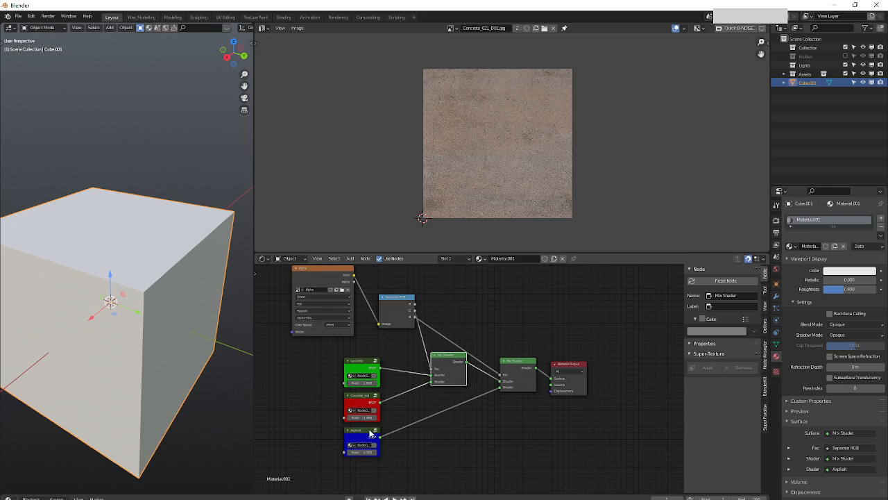
pyautogui.moveTo(427, 399)
pyautogui.mouseDown(button='middle')
pyautogui.moveTo(535, 418)
pyautogui.moveTo(430, 382)
pyautogui.mouseUp(button='middle')
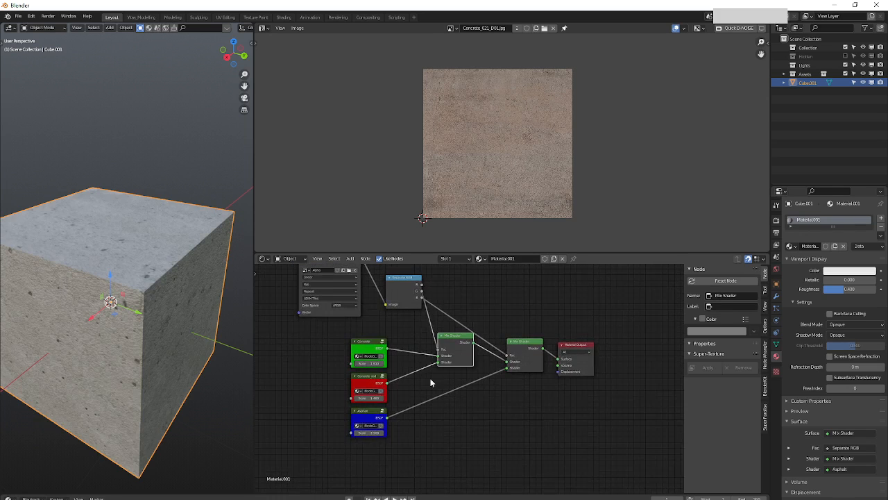
pyautogui.scroll(-1, 430, 383)
pyautogui.moveTo(545, 358); pyautogui.dragTo(595, 358)
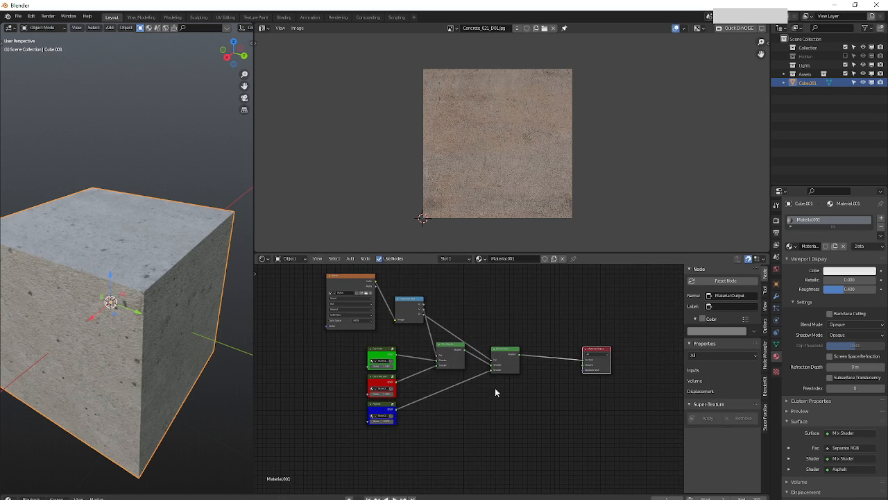
pyautogui.scroll(1, 375, 410)
# Duplicate the Asphalt group node, place the copy directly below it and make its node group single-user.
pyautogui.click(375, 410)
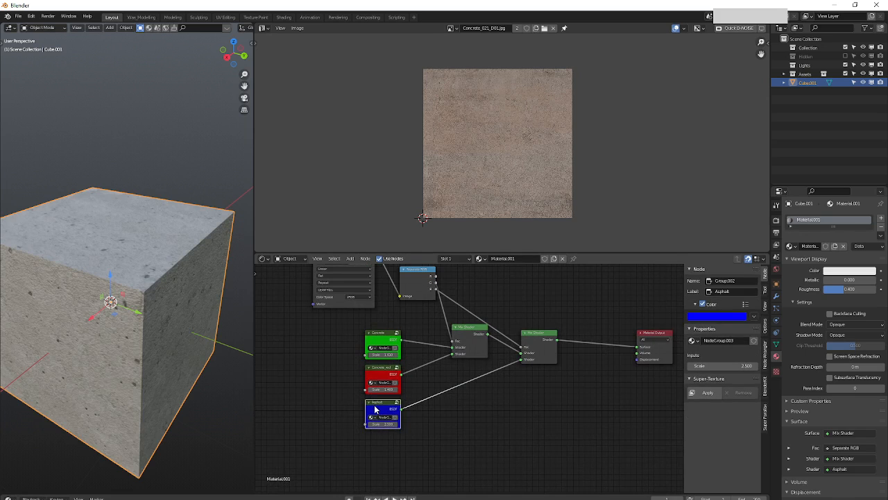
pyautogui.hotkey('shift', 'd')
pyautogui.click(377, 445)
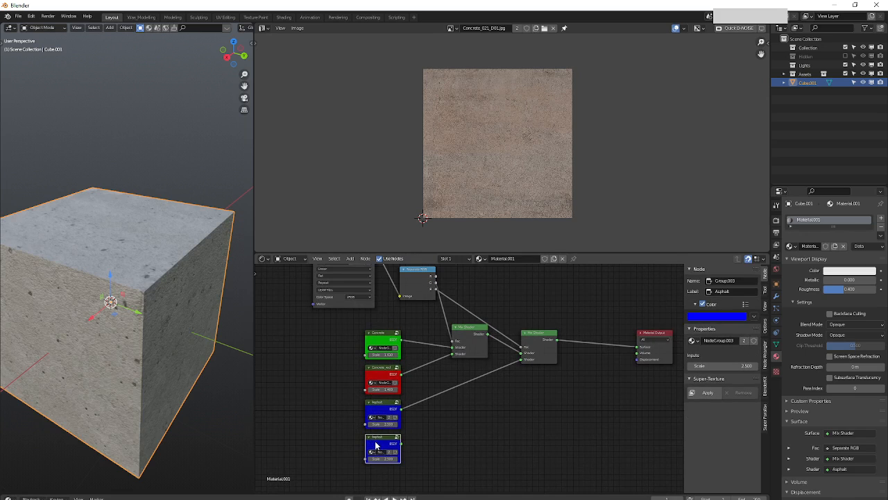
pyautogui.moveTo(412, 434); pyautogui.dragTo(418, 388, button='middle')
pyautogui.click(395, 407)
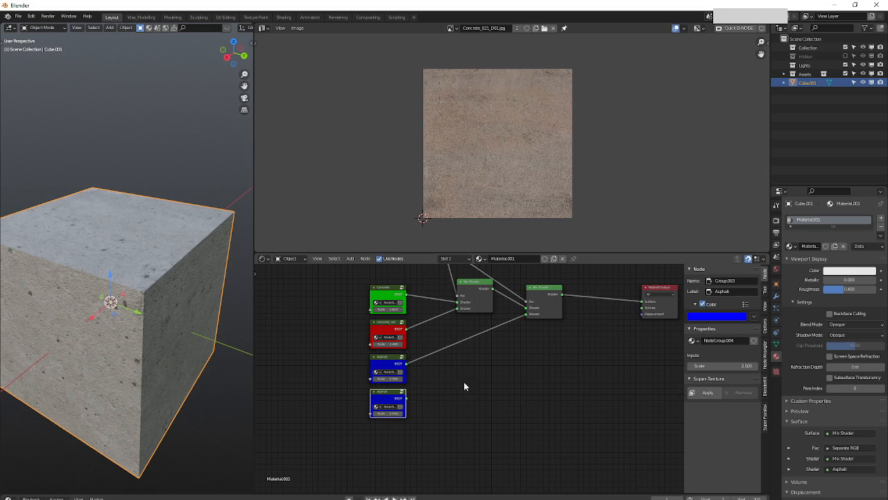
# Label the duplicated group node "moss" and open the group for editing.
pyautogui.click(726, 292)
pyautogui.write('gl')
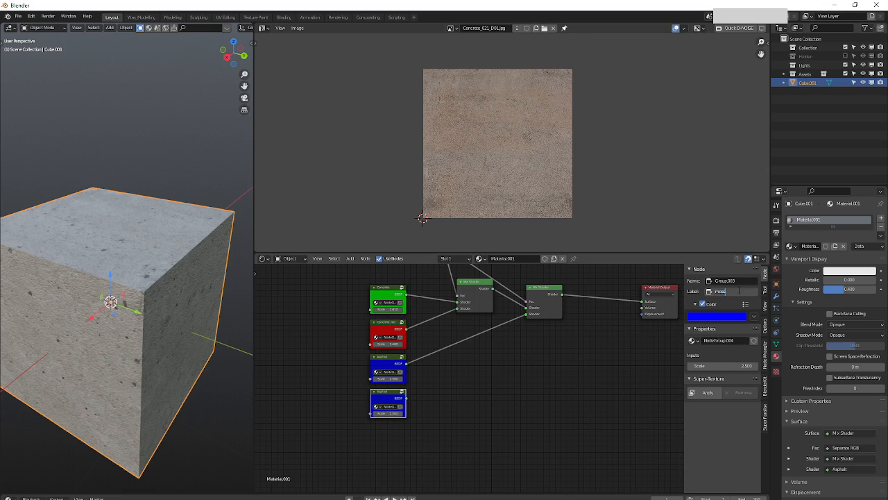
pyautogui.write('oss')
pyautogui.press('Return')
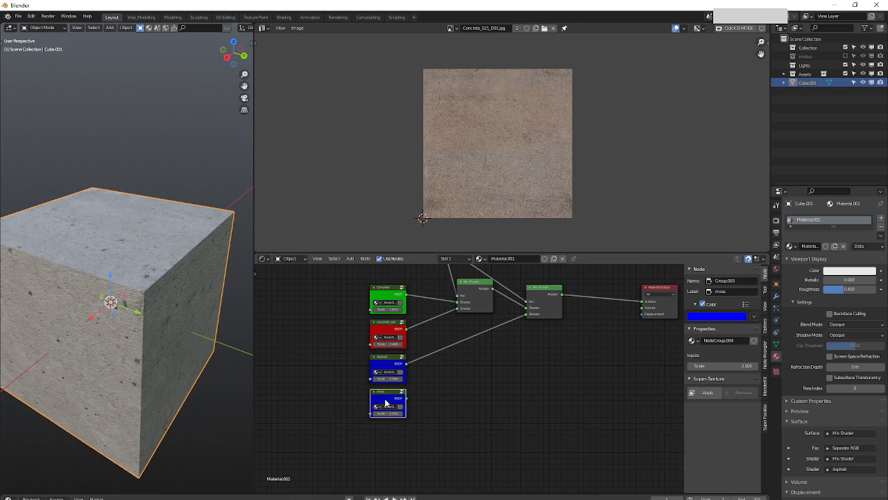
pyautogui.press('Tab')
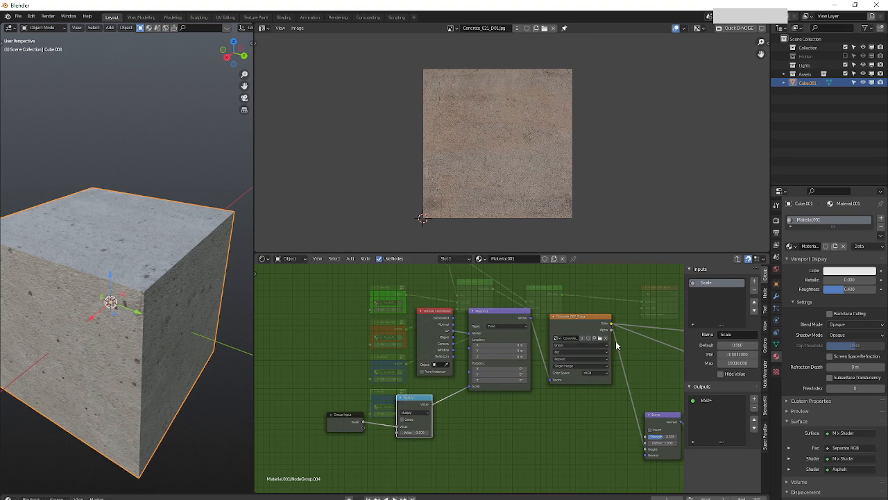
pyautogui.click(600, 338)
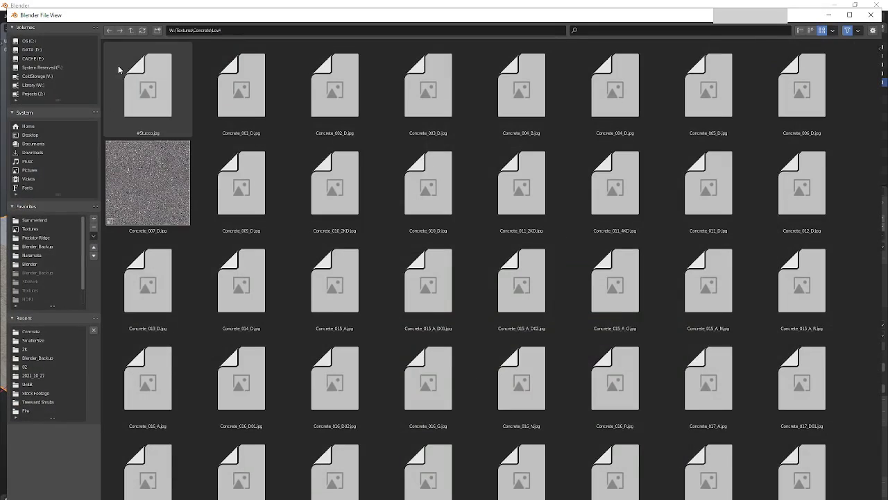
pyautogui.click(872, 18)
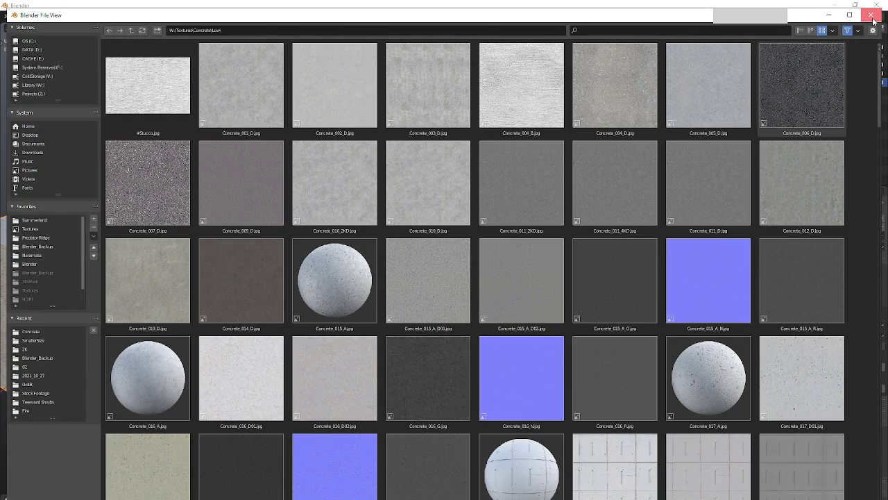
pyautogui.click(872, 18)
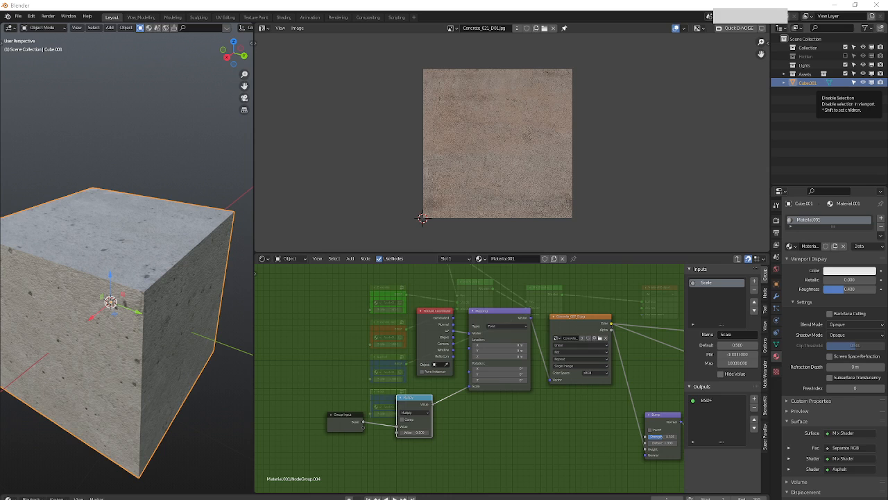
# Load Ground_027_D.jpg, assign it to the Image Texture node inside the moss group, and exit the group.
pyautogui.moveTo(580, 195); pyautogui.dragTo(526, 178)
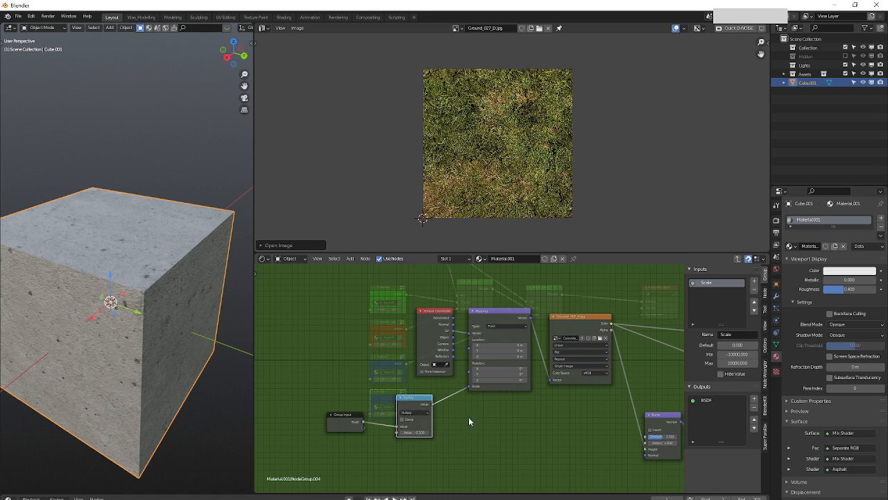
pyautogui.scroll(3, 468, 420)
pyautogui.click(516, 352)
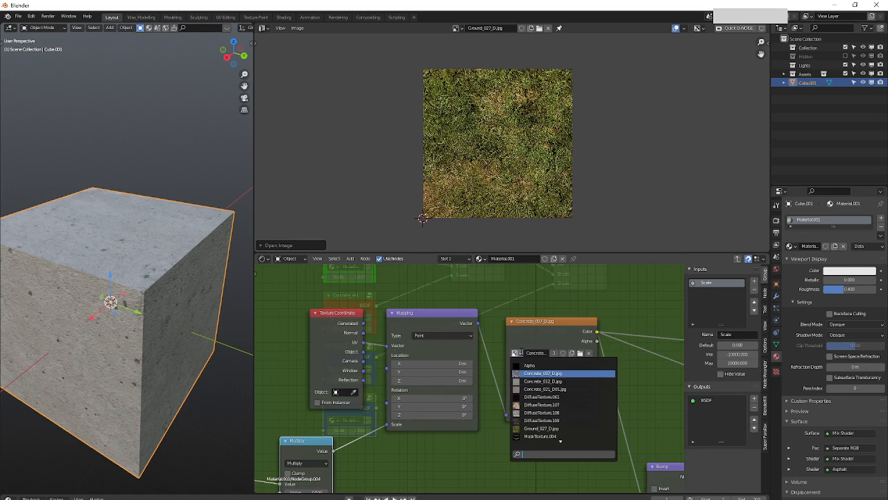
pyautogui.click(524, 429)
pyautogui.moveTo(515, 394); pyautogui.dragTo(514, 379, button='middle')
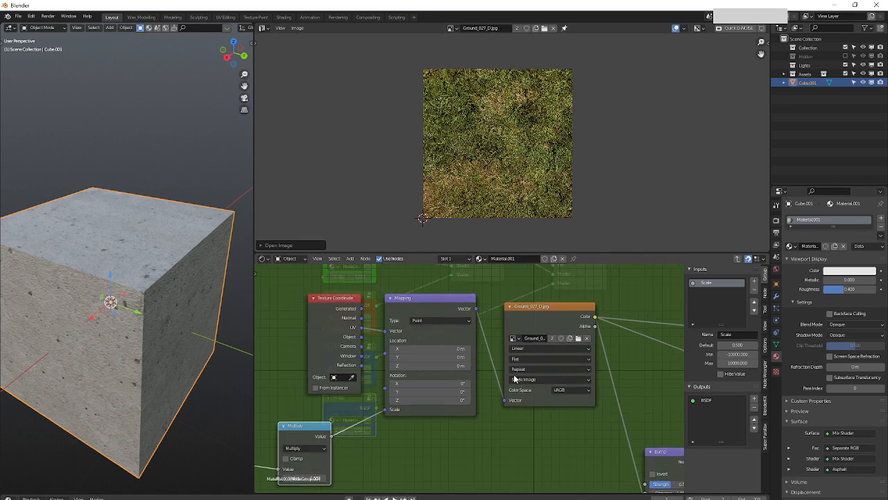
pyautogui.scroll(-2, 580, 384)
pyautogui.moveTo(580, 384); pyautogui.dragTo(511, 394, button='middle')
pyautogui.scroll(-1, 526, 373)
pyautogui.press('Tab')
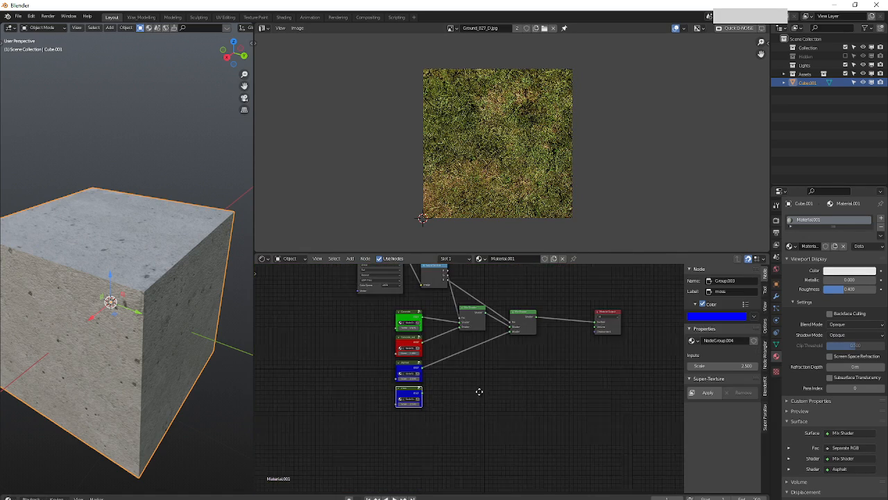
# Change the Concrete_red group node's colour to white.
pyautogui.scroll(1, 416, 397)
pyautogui.scroll(1, 412, 397)
pyautogui.moveTo(465, 376); pyautogui.dragTo(489, 408, button='middle')
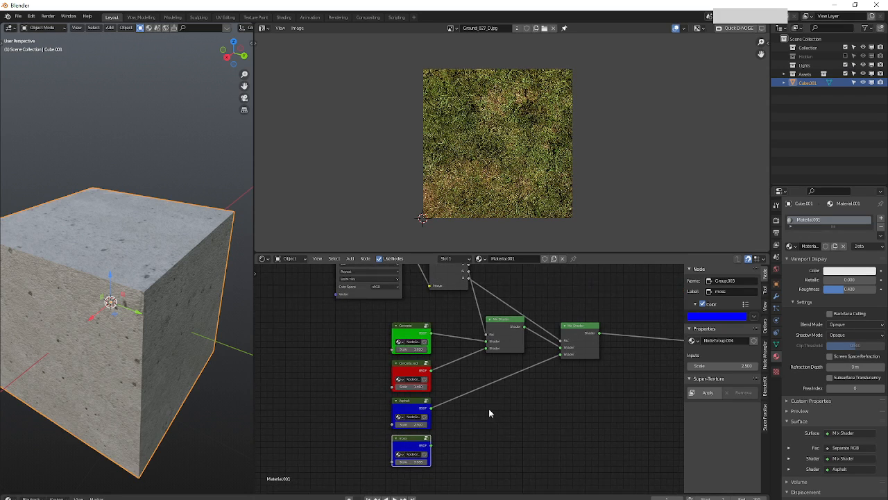
pyautogui.moveTo(439, 394); pyautogui.dragTo(473, 419, button='middle')
pyautogui.moveTo(465, 378); pyautogui.dragTo(463, 396, button='middle')
pyautogui.click(445, 409)
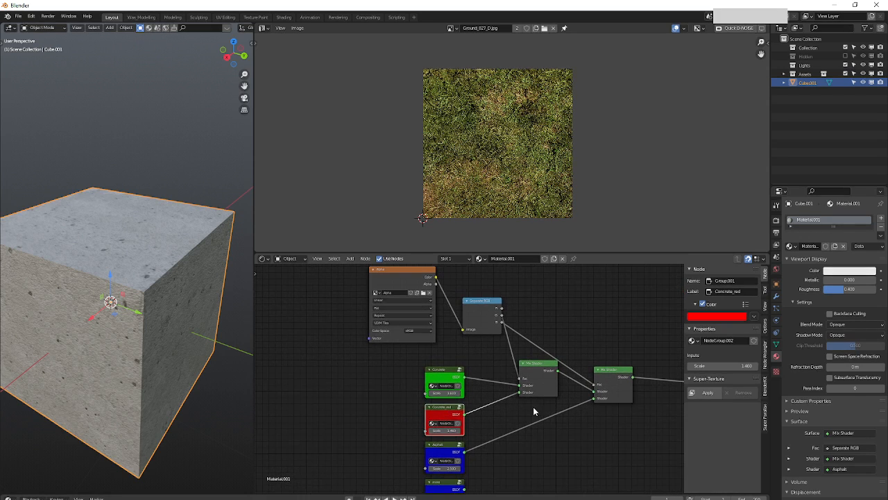
pyautogui.moveTo(533, 409); pyautogui.dragTo(487, 389, button='middle')
pyautogui.scroll(-4, 438, 362)
pyautogui.moveTo(425, 381); pyautogui.dragTo(439, 411, button='middle')
pyautogui.scroll(3, 428, 382)
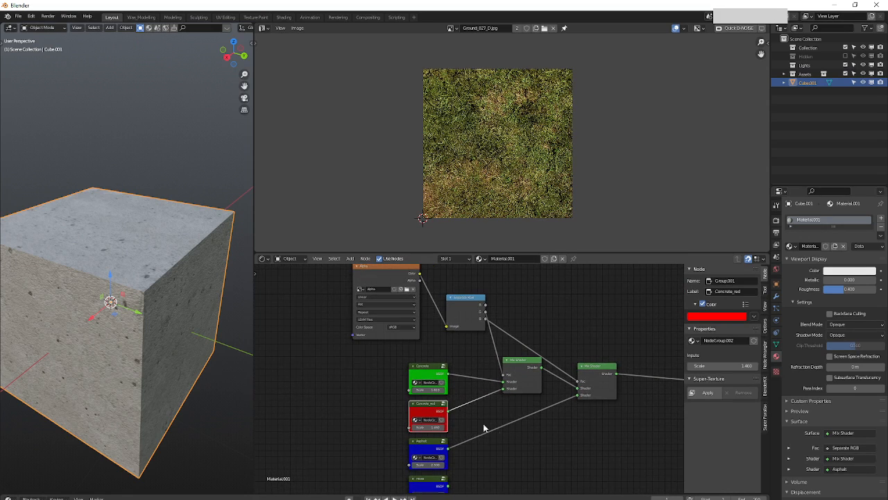
pyautogui.click(709, 316)
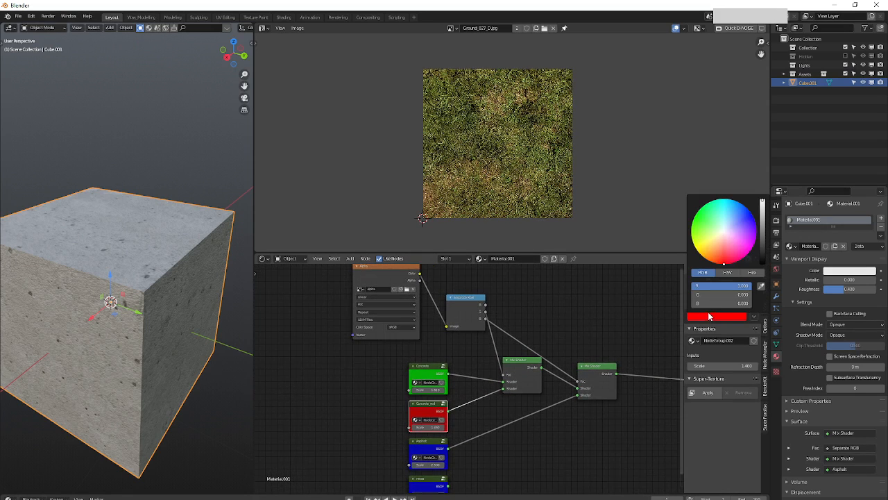
pyautogui.moveTo(715, 295); pyautogui.dragTo(752, 303)
pyautogui.moveTo(431, 444)
pyautogui.mouseDown(button='middle')
pyautogui.moveTo(425, 379)
pyautogui.moveTo(440, 457)
pyautogui.mouseUp(button='middle')
# Duplicate the second Mix Shader and insert the copy between it and the Material Output.
pyautogui.click(425, 380)
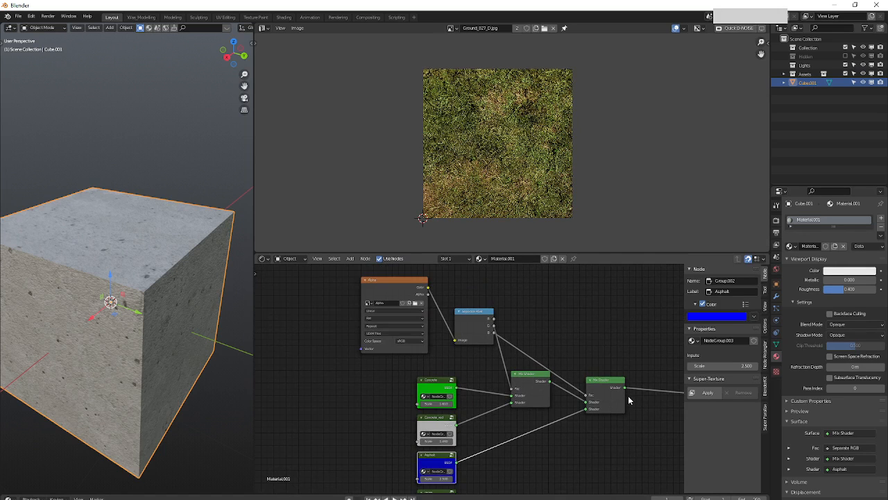
pyautogui.moveTo(628, 395); pyautogui.dragTo(531, 344, button='middle')
pyautogui.moveTo(502, 335); pyautogui.dragTo(510, 332)
# Change the moss group node's colour to pure red with R 1.000, G 0.000 and B 0.000.
pyautogui.click(339, 451)
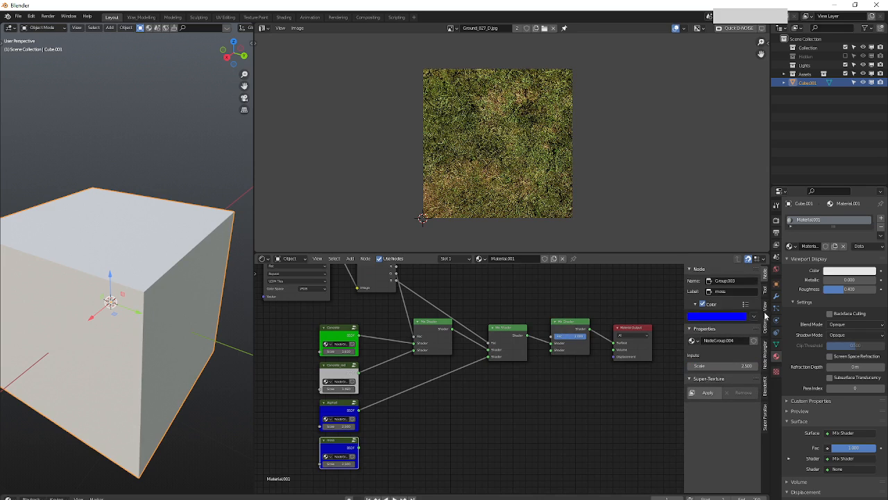
pyautogui.click(732, 317)
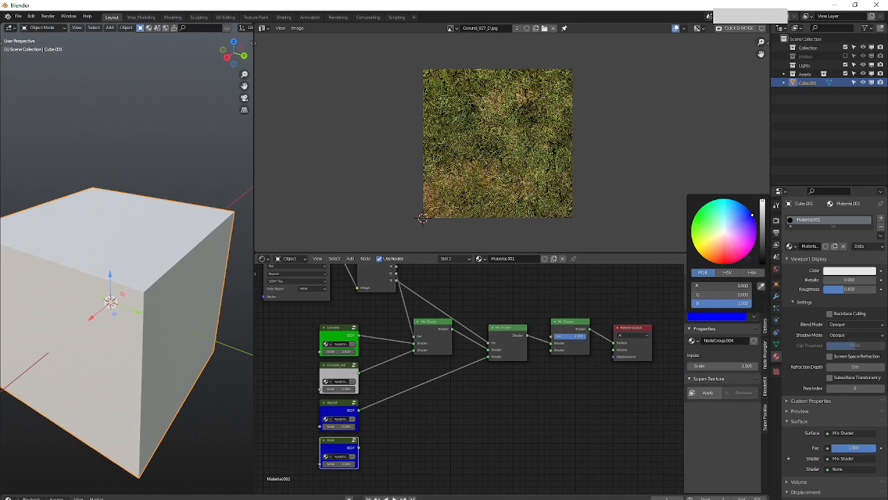
pyautogui.moveTo(695, 285); pyautogui.dragTo(697, 304)
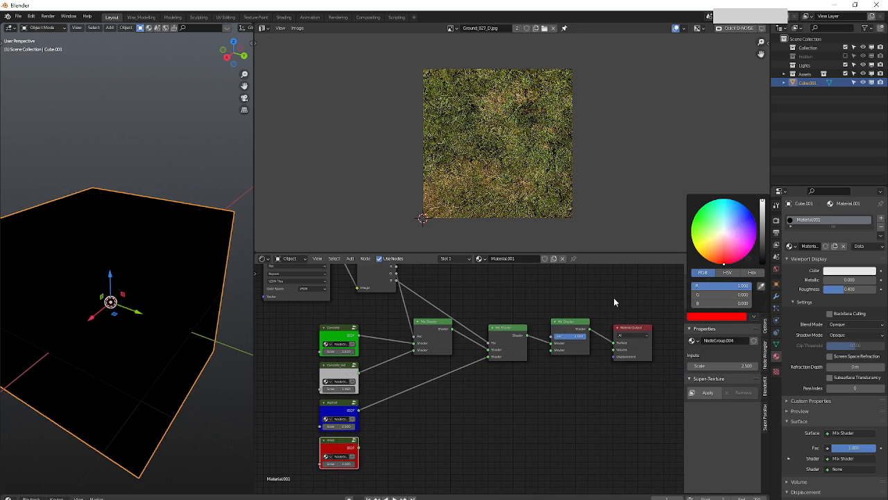
# Link the Separate RGB node's R output to the third Mix Shader's Fac input.
pyautogui.moveTo(474, 385); pyautogui.dragTo(471, 424, button='middle')
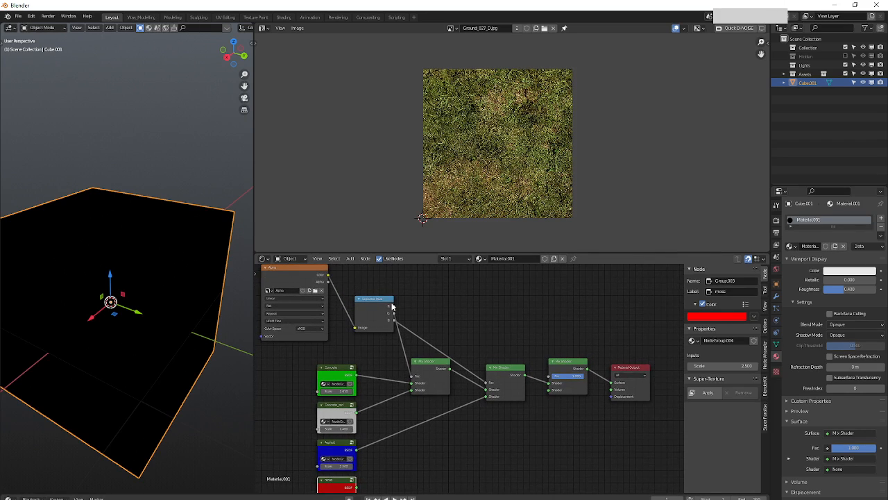
pyautogui.moveTo(392, 305); pyautogui.dragTo(549, 376)
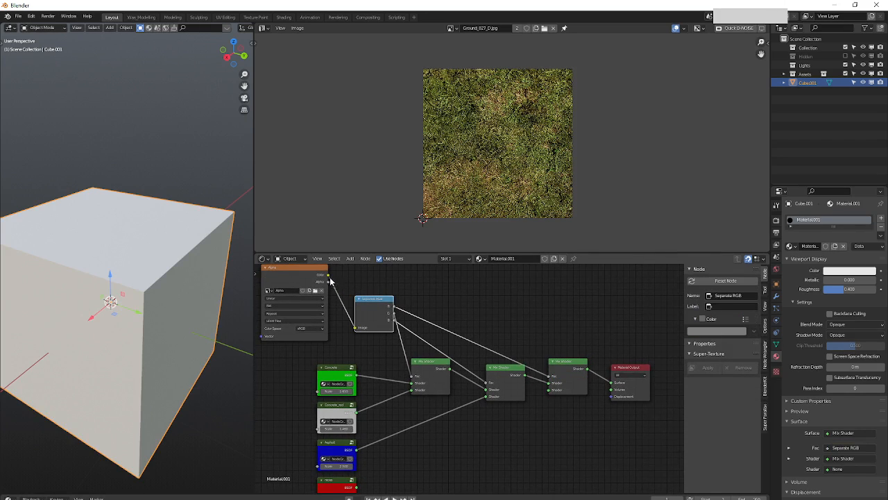
pyautogui.moveTo(373, 310)
pyautogui.mouseDown()
pyautogui.moveTo(405, 298)
pyautogui.moveTo(373, 316)
pyautogui.mouseUp()
pyautogui.moveTo(416, 410); pyautogui.dragTo(491, 393, button='middle')
pyautogui.scroll(-4, 481, 392)
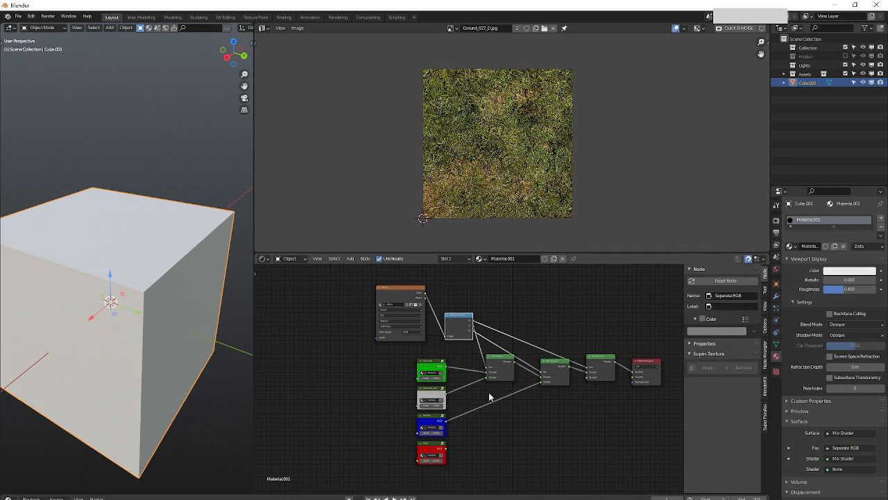
pyautogui.press('Home')
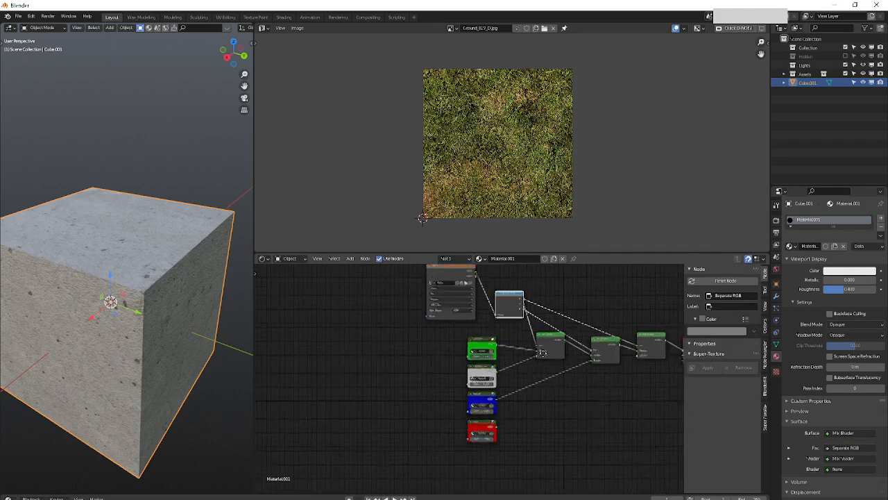
# Move the Material Output slightly farther out and link the moss group's BSDF to the third Mix Shader's second Shader input.
pyautogui.click(605, 375)
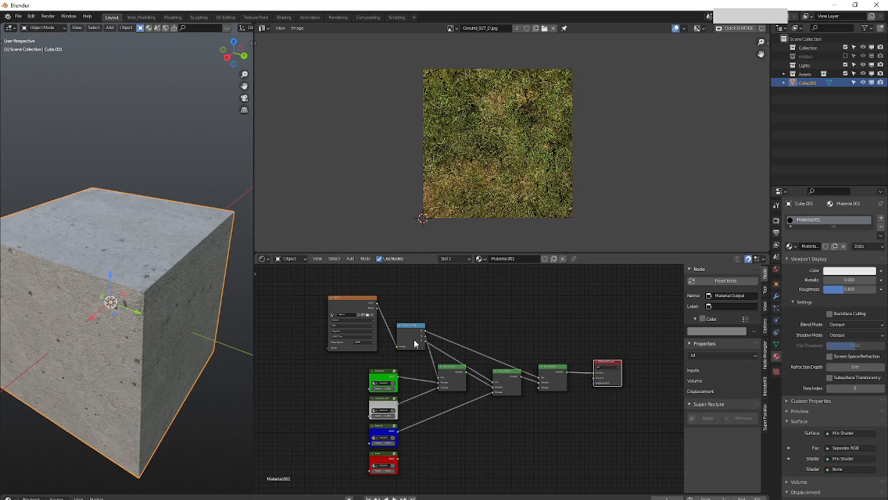
pyautogui.moveTo(417, 338); pyautogui.dragTo(438, 327, button='middle')
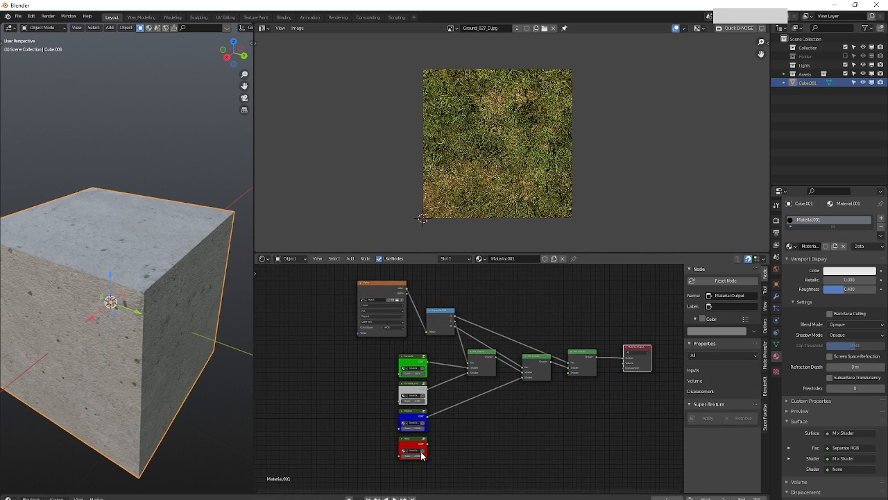
pyautogui.moveTo(569, 375); pyautogui.dragTo(569, 373)
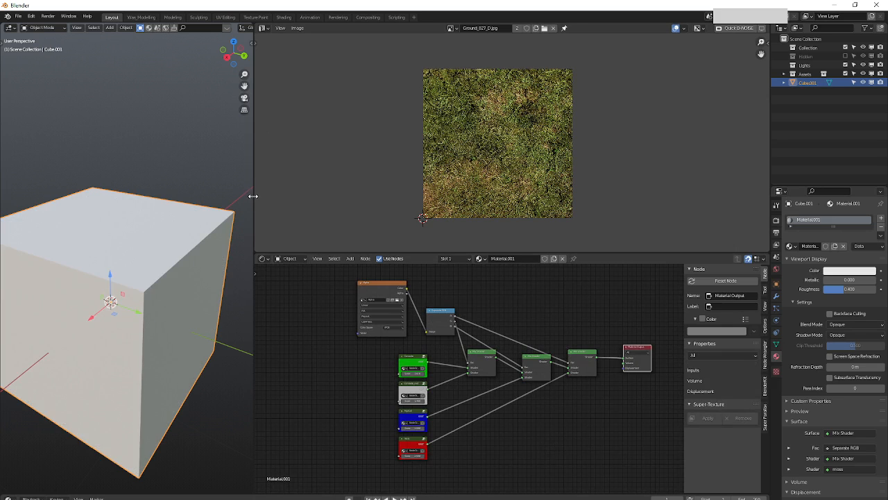
# Widen the 3D viewport across the window and switch the cube to Texture Paint mode.
pyautogui.moveTo(254, 196); pyautogui.dragTo(694, 196)
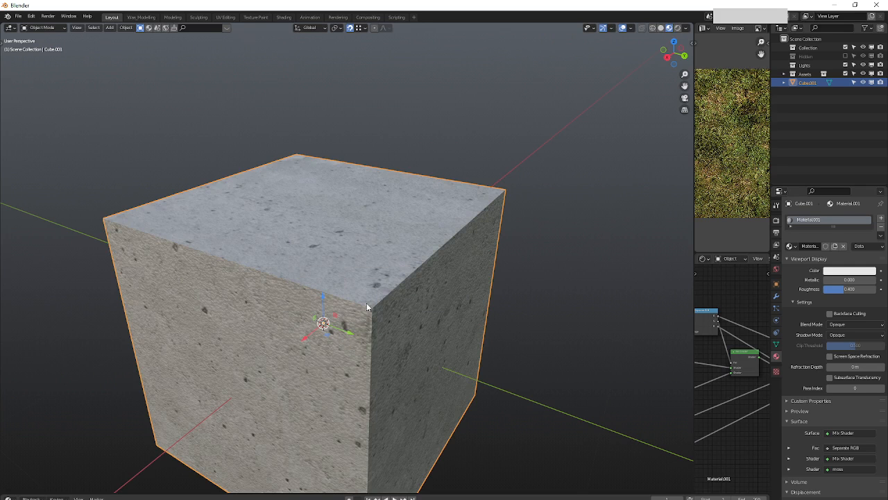
pyautogui.hotkey('ctrl', 'Tab')
pyautogui.click(413, 277)
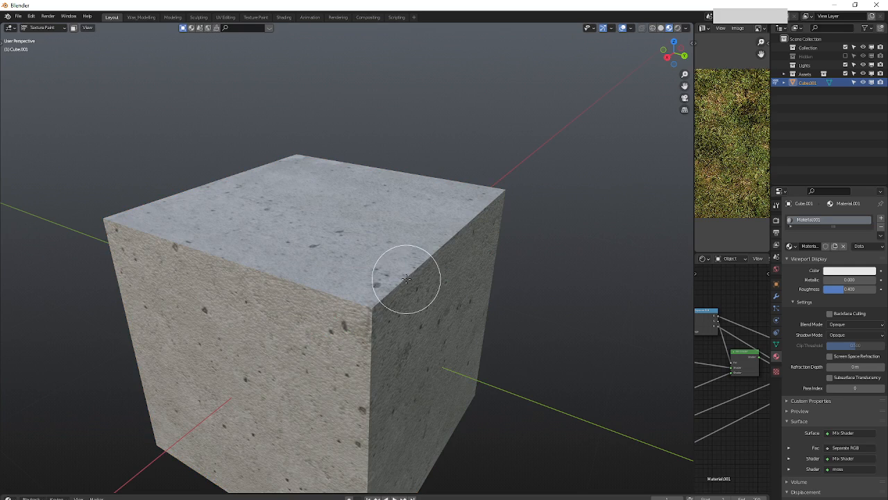
pyautogui.press(']')
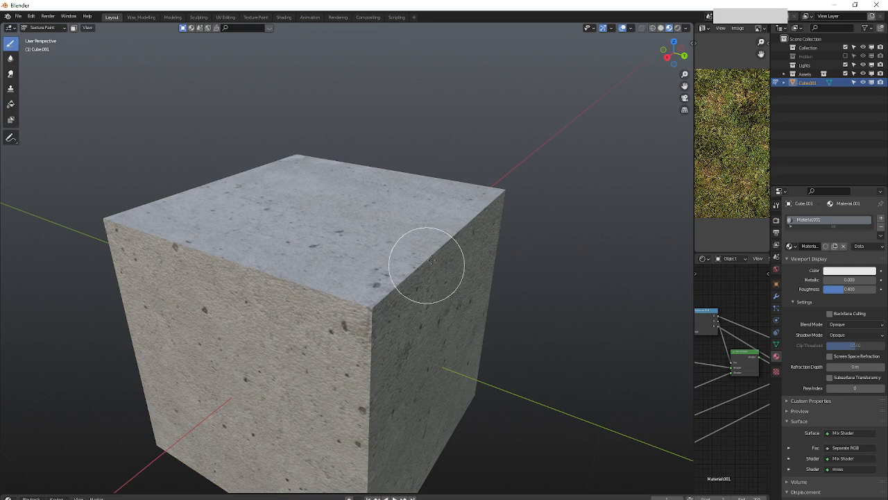
# Set the paint texture slot mode to Single Image and choose the Alpha image as the canvas.
pyautogui.press('n')
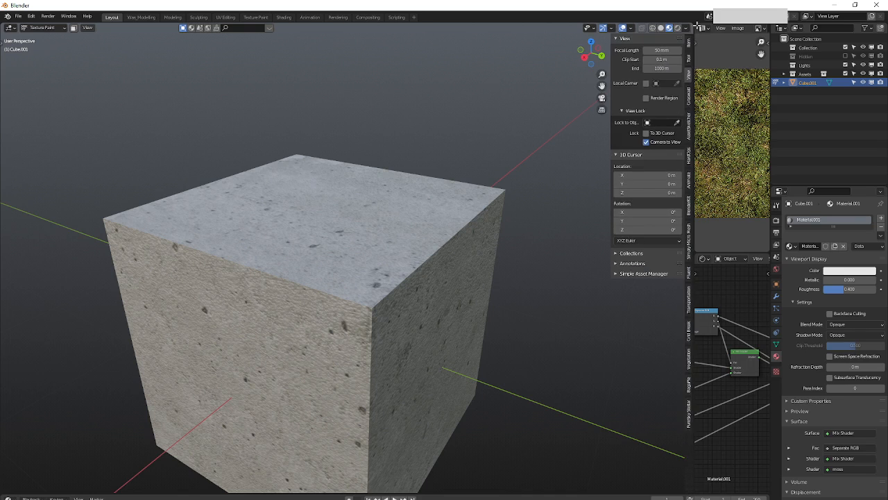
pyautogui.click(687, 61)
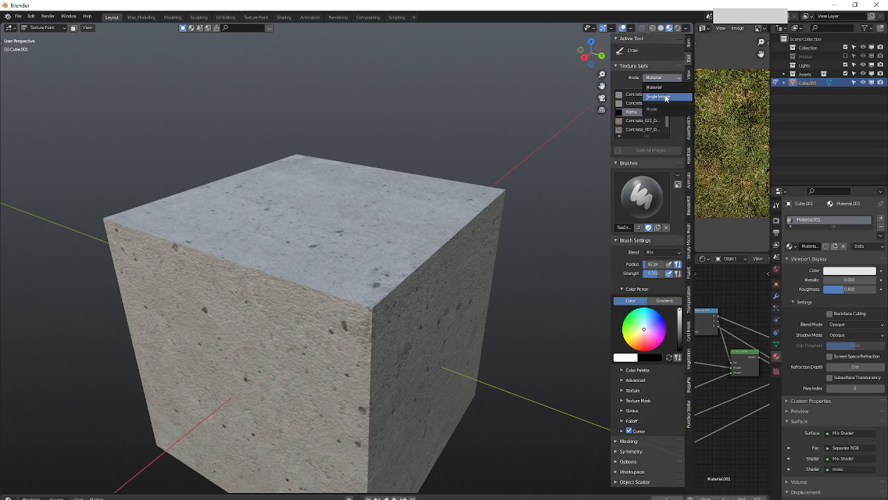
pyautogui.click(664, 96)
pyautogui.click(620, 92)
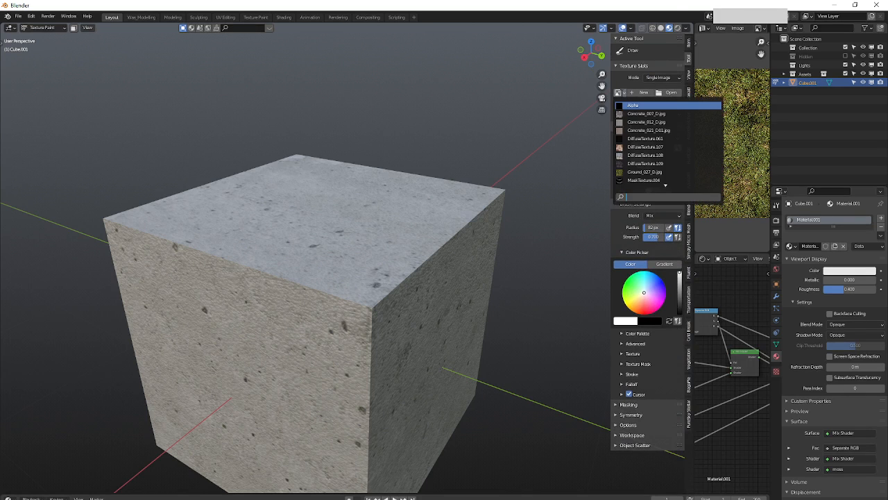
pyautogui.click(632, 105)
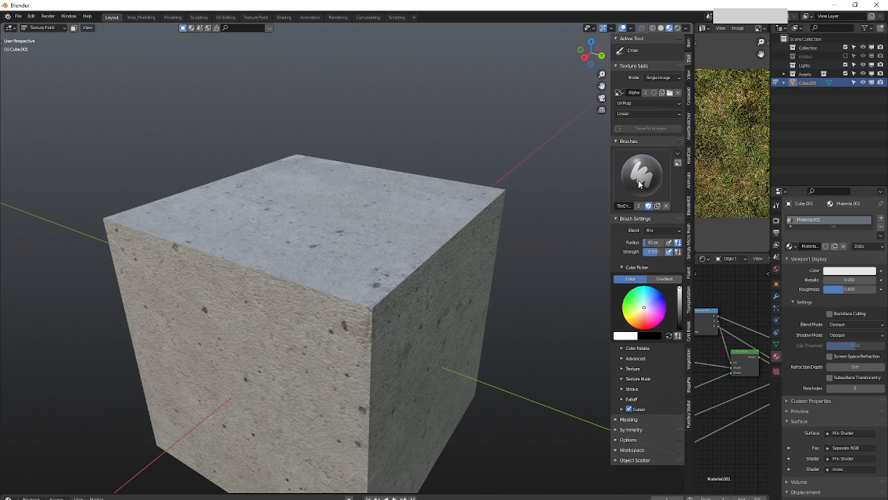
# Create a new colour palette for the brush and add pure red as its first swatch.
pyautogui.click(637, 348)
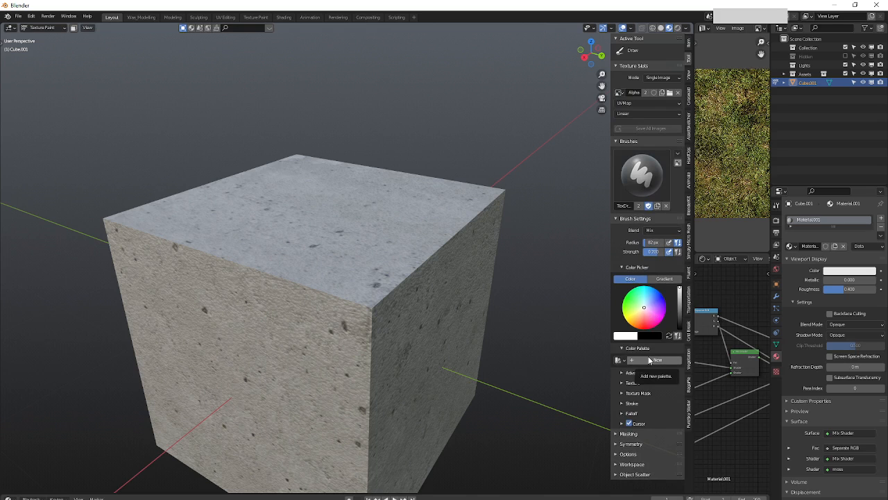
pyautogui.click(646, 360)
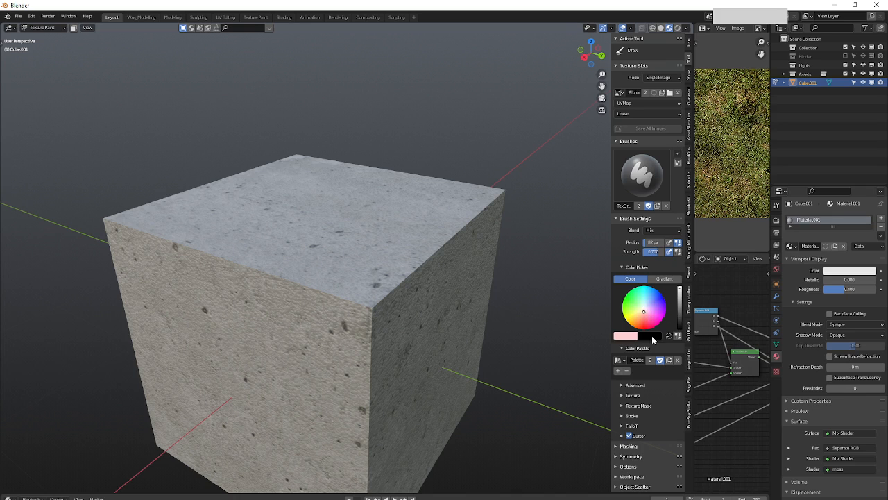
pyautogui.click(628, 336)
pyautogui.click(620, 371)
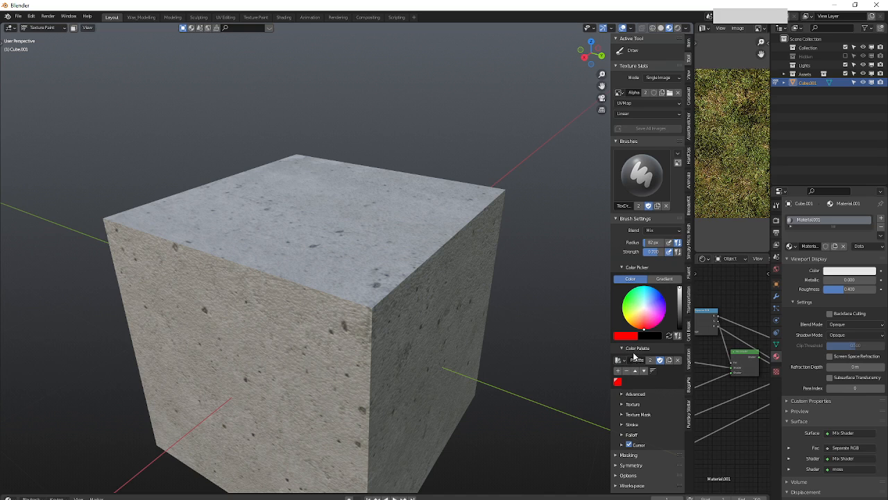
# Add green, blue and black swatches to the brush's colour palette.
pyautogui.click(633, 335)
pyautogui.click(633, 336)
pyautogui.moveTo(644, 315)
pyautogui.mouseDown()
pyautogui.moveTo(619, 315)
pyautogui.moveTo(679, 322)
pyautogui.mouseUp()
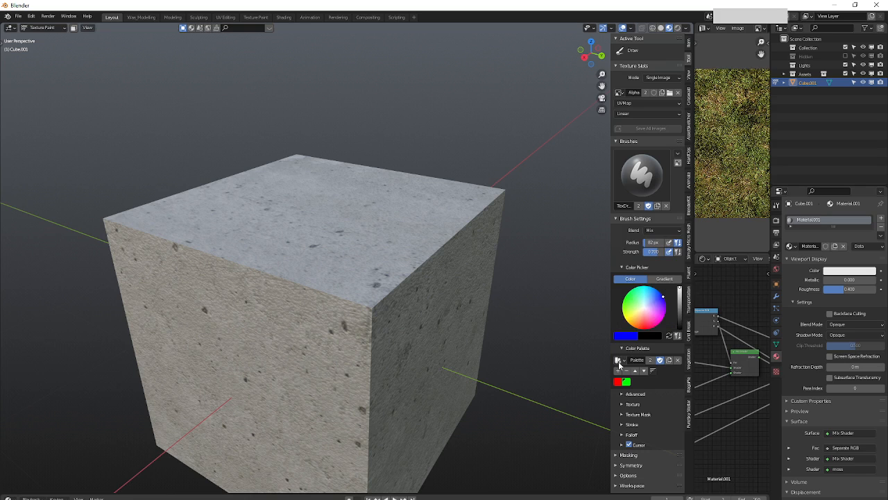
pyautogui.click(668, 336)
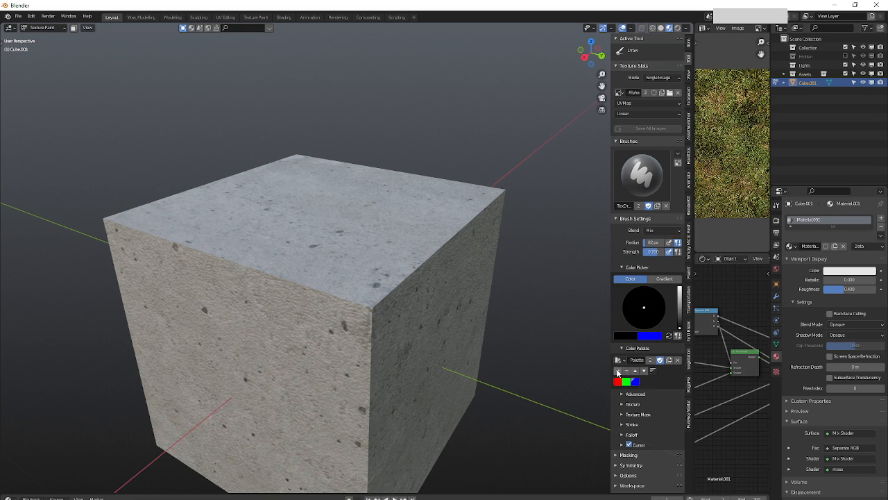
pyautogui.click(618, 370)
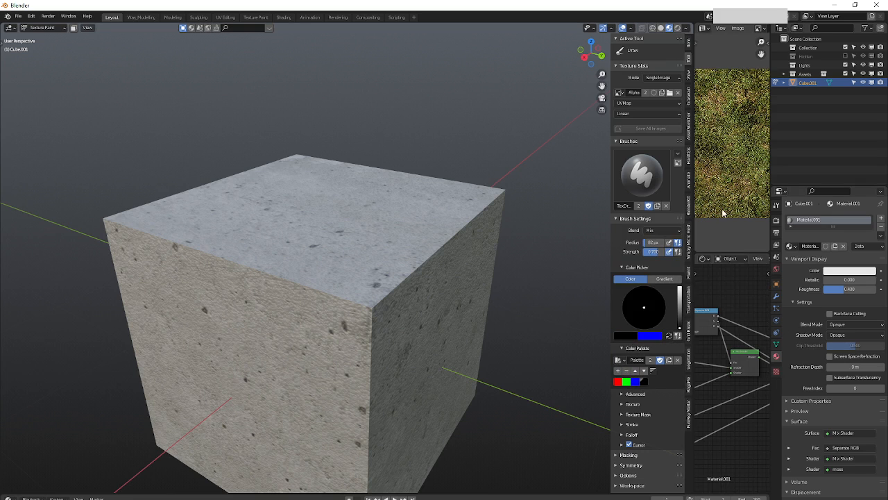
# Narrow the 3D viewport to give the node editor more room and bring the four group nodes into close view.
pyautogui.moveTo(692, 229); pyautogui.dragTo(552, 229)
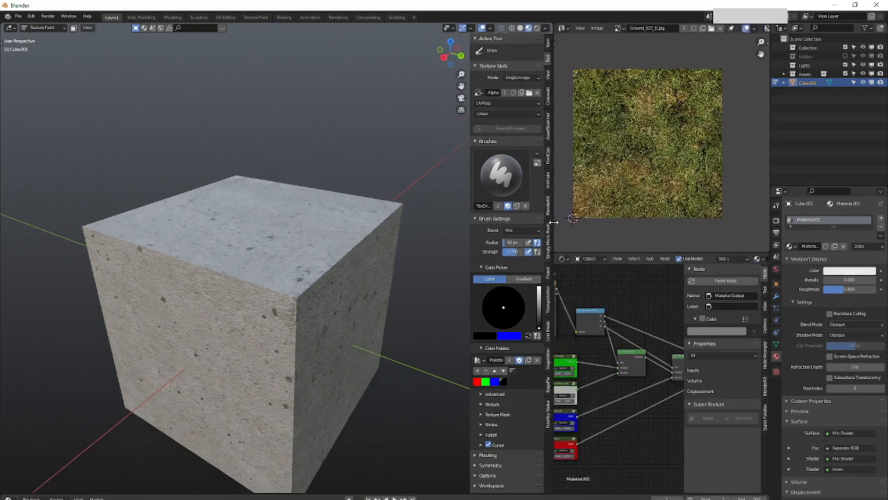
pyautogui.moveTo(602, 377); pyautogui.dragTo(631, 362, button='middle')
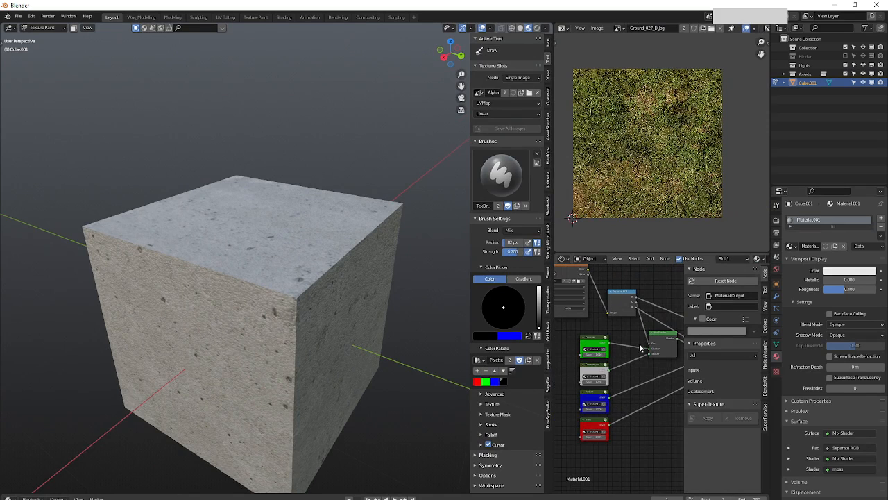
pyautogui.scroll(3, 639, 343)
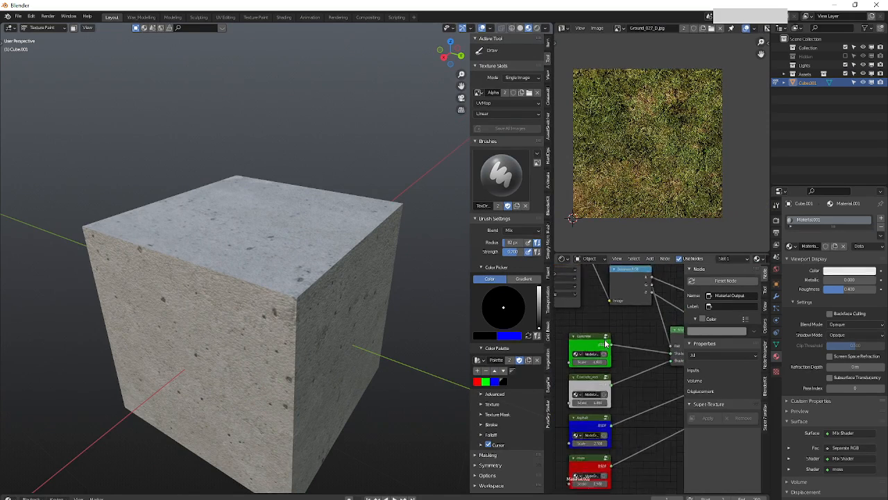
# Test-paint the palette's green around the cube's near corner and across its top face, and paint back over it with the black swatch.
pyautogui.click(486, 382)
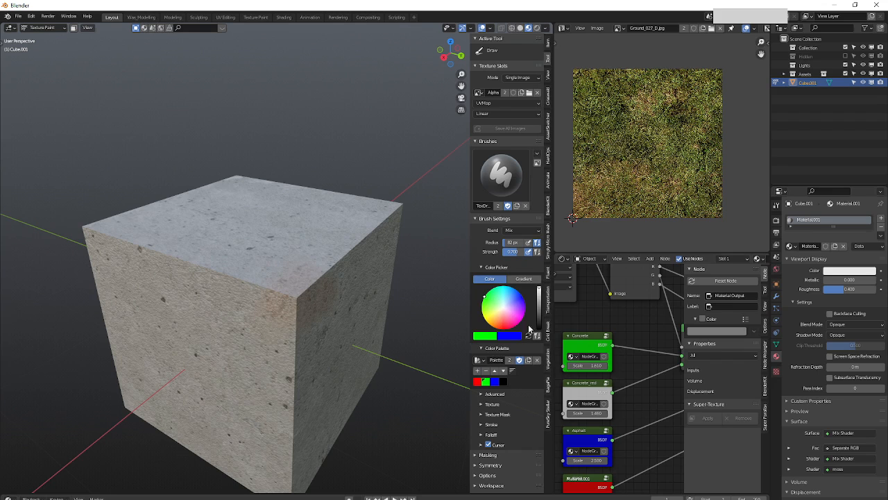
pyautogui.moveTo(643, 332); pyautogui.dragTo(620, 337, button='middle')
pyautogui.scroll(-3, 620, 336)
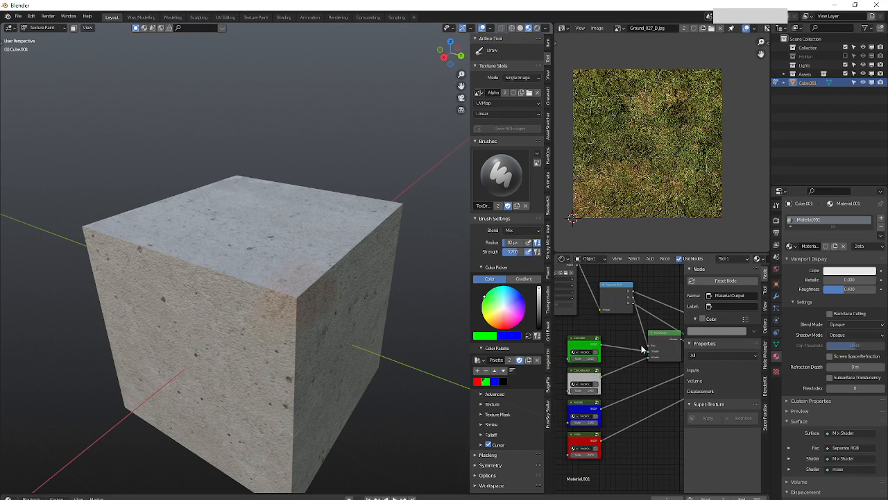
pyautogui.scroll(2, 610, 374)
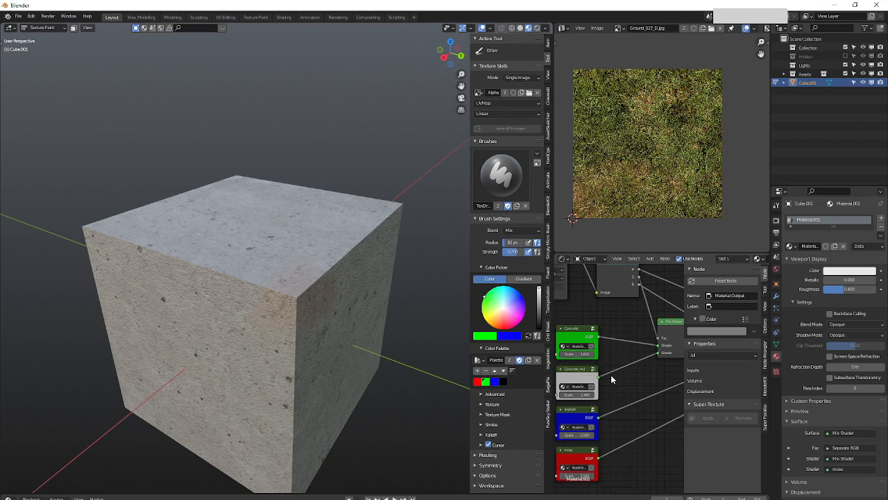
pyautogui.moveTo(297, 310)
pyautogui.mouseDown()
pyautogui.moveTo(183, 278)
pyautogui.moveTo(293, 273)
pyautogui.moveTo(258, 338)
pyautogui.moveTo(280, 395)
pyautogui.moveTo(294, 347)
pyautogui.moveTo(224, 353)
pyautogui.moveTo(277, 301)
pyautogui.mouseUp()
pyautogui.moveTo(277, 301)
pyautogui.mouseDown(button='middle')
pyautogui.moveTo(300, 307)
pyautogui.moveTo(297, 294)
pyautogui.mouseUp(button='middle')
pyautogui.scroll(-2, 346, 264)
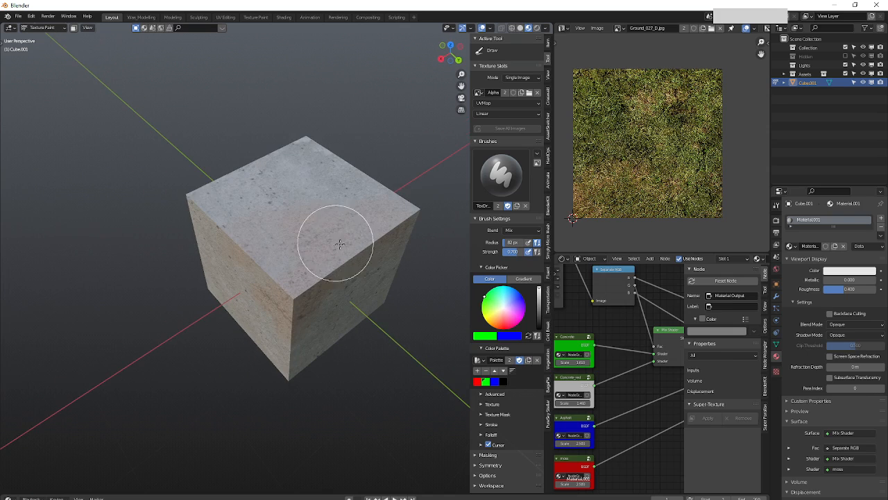
pyautogui.moveTo(376, 208)
pyautogui.mouseDown(button='middle')
pyautogui.moveTo(309, 248)
pyautogui.moveTo(307, 258)
pyautogui.mouseUp(button='middle')
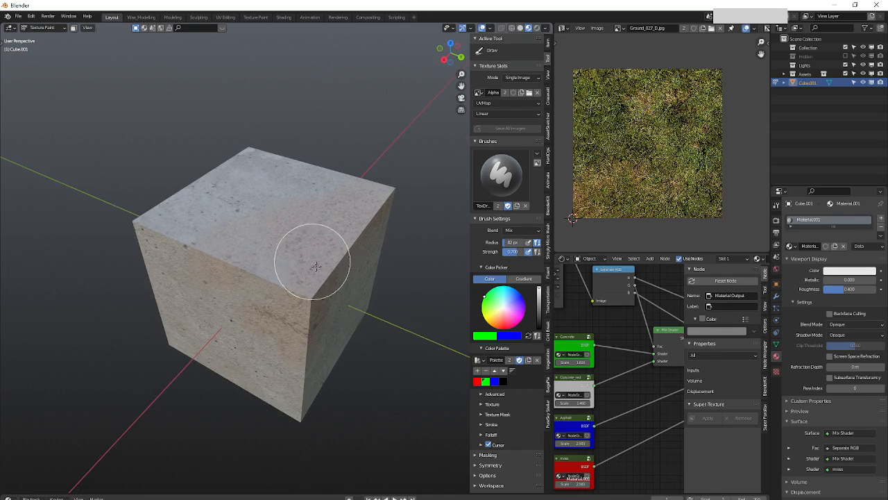
pyautogui.click(504, 382)
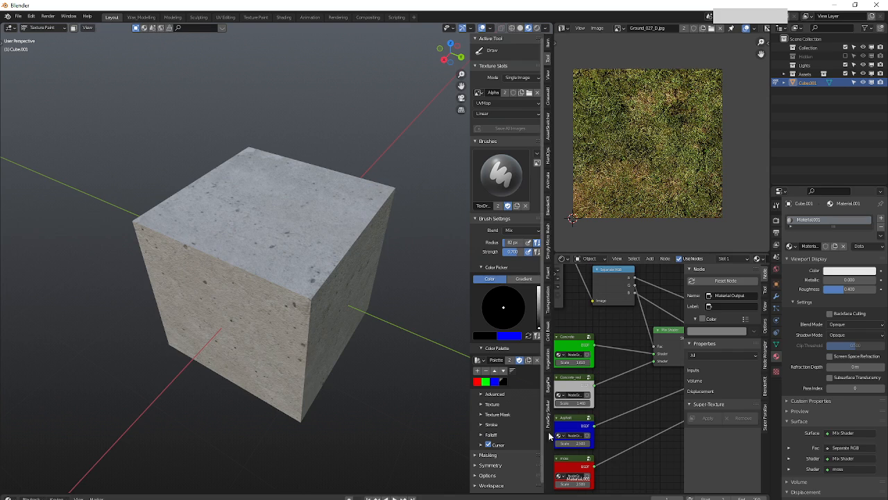
# Recolour the Concrete group node black and the Concrete_red group node green to match their mask colours.
pyautogui.click(572, 345)
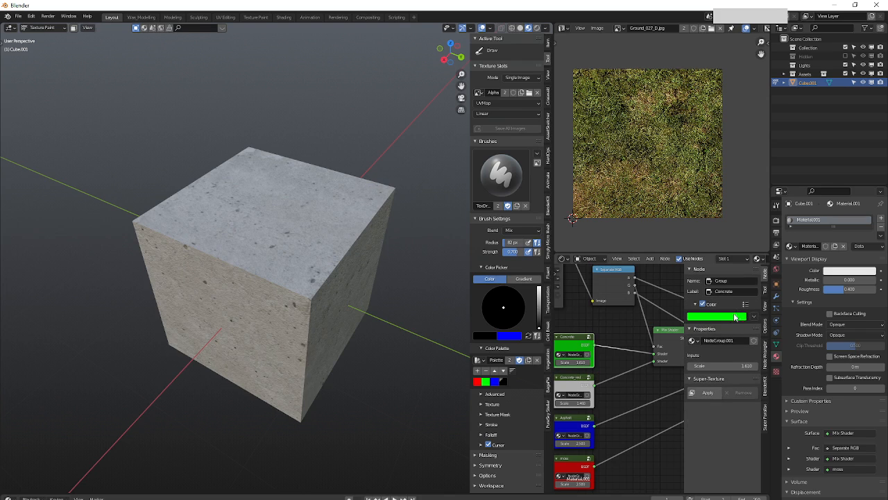
pyautogui.click(725, 318)
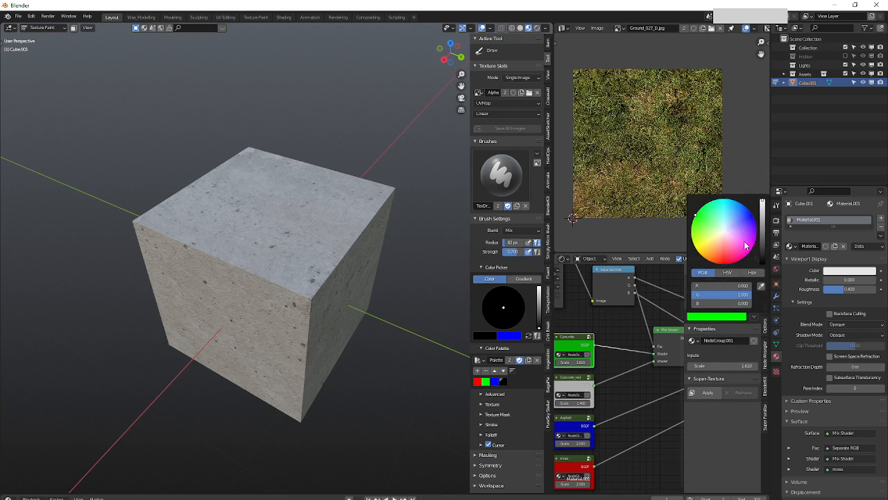
pyautogui.moveTo(762, 256); pyautogui.dragTo(762, 266)
pyautogui.click(577, 382)
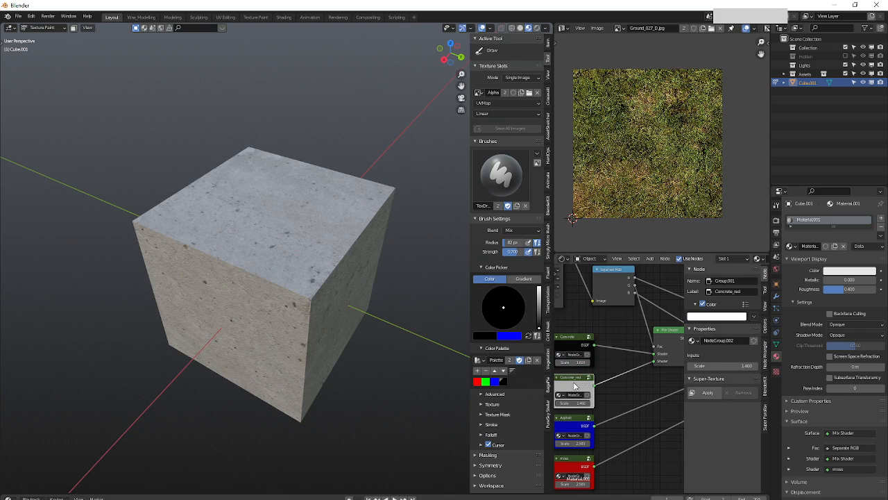
pyautogui.click(701, 317)
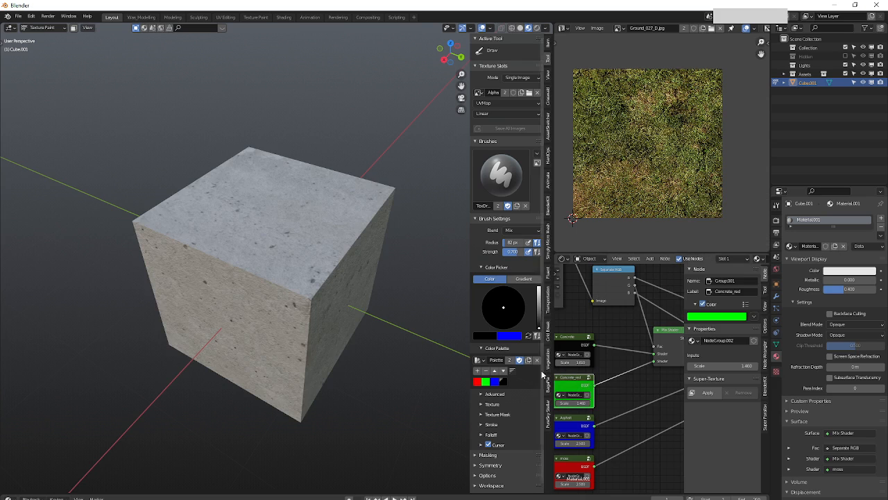
# Brush green onto the cube's upper edge area again and cover those strokes with black.
pyautogui.click(485, 383)
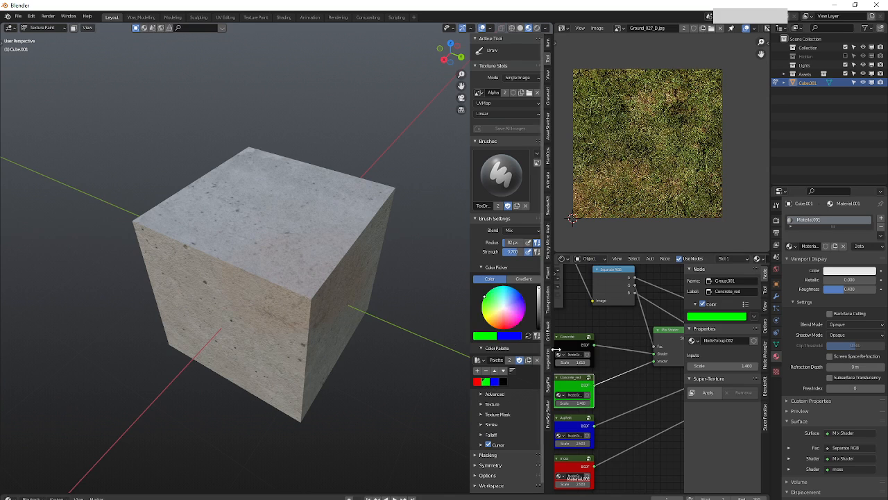
pyautogui.click(501, 381)
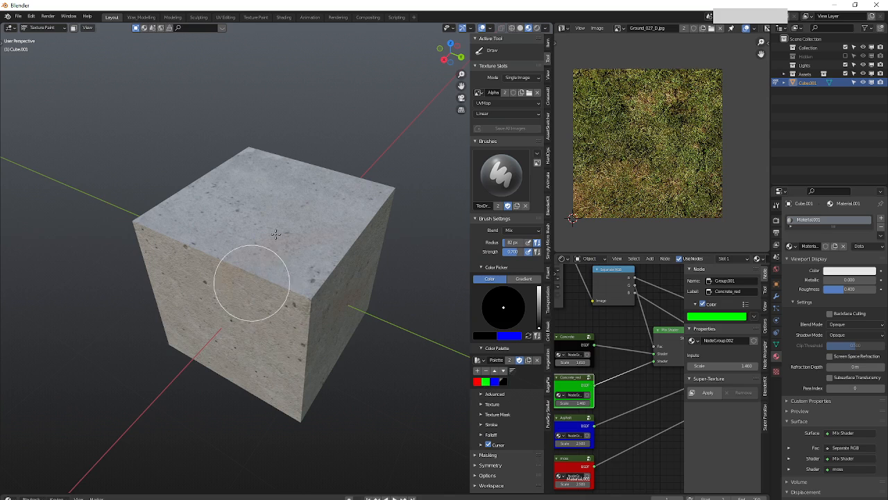
# Choose the palette's blue swatch as the brush colour for painting the cube.
pyautogui.click(494, 382)
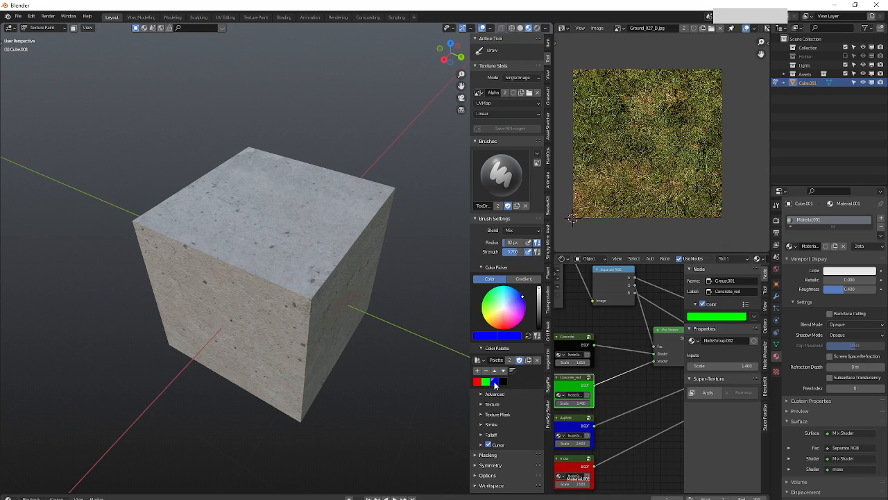
# Paint blue asphalt onto the cube's upper edges and corners, and cover most of it with green Concrete_red strokes.
pyautogui.moveTo(333, 325)
pyautogui.mouseDown()
pyautogui.moveTo(317, 283)
pyautogui.moveTo(323, 293)
pyautogui.moveTo(343, 264)
pyautogui.moveTo(280, 313)
pyautogui.moveTo(299, 288)
pyautogui.moveTo(285, 288)
pyautogui.mouseUp()
pyautogui.moveTo(285, 287)
pyautogui.mouseDown(button='middle')
pyautogui.moveTo(268, 278)
pyautogui.moveTo(432, 241)
pyautogui.moveTo(353, 254)
pyautogui.mouseUp(button='middle')
pyautogui.moveTo(353, 254)
pyautogui.mouseDown()
pyautogui.moveTo(317, 257)
pyautogui.moveTo(286, 288)
pyautogui.moveTo(292, 282)
pyautogui.moveTo(319, 315)
pyautogui.moveTo(317, 338)
pyautogui.moveTo(341, 311)
pyautogui.mouseUp()
pyautogui.moveTo(340, 311)
pyautogui.mouseDown(button='middle')
pyautogui.moveTo(254, 290)
pyautogui.moveTo(324, 284)
pyautogui.moveTo(273, 275)
pyautogui.mouseUp(button='middle')
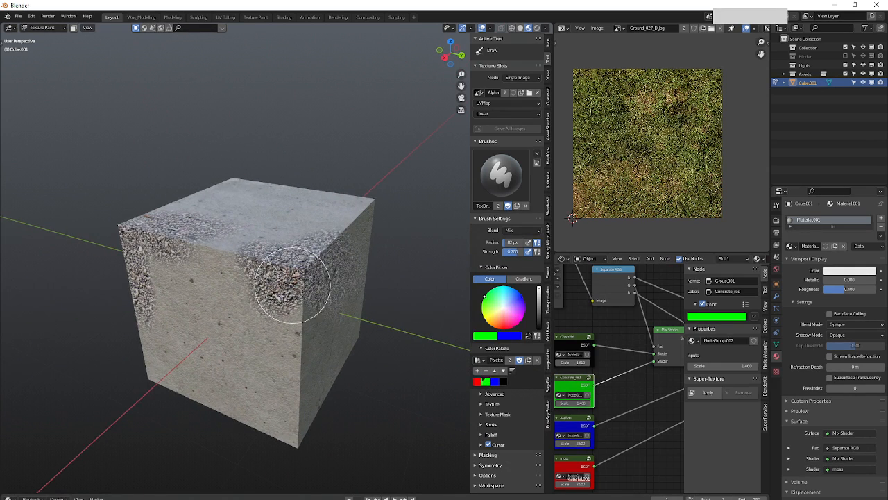
pyautogui.moveTo(292, 285)
pyautogui.mouseDown()
pyautogui.moveTo(297, 259)
pyautogui.moveTo(159, 242)
pyautogui.moveTo(228, 258)
pyautogui.mouseUp()
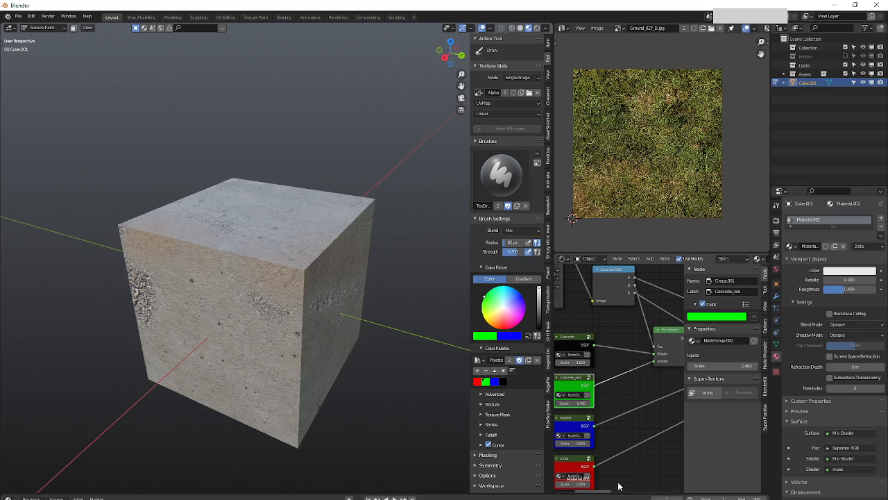
# Paint red moss over the cube's near upper corner and increase the moss node's Scale.
pyautogui.moveTo(610, 463); pyautogui.dragTo(632, 415, button='middle')
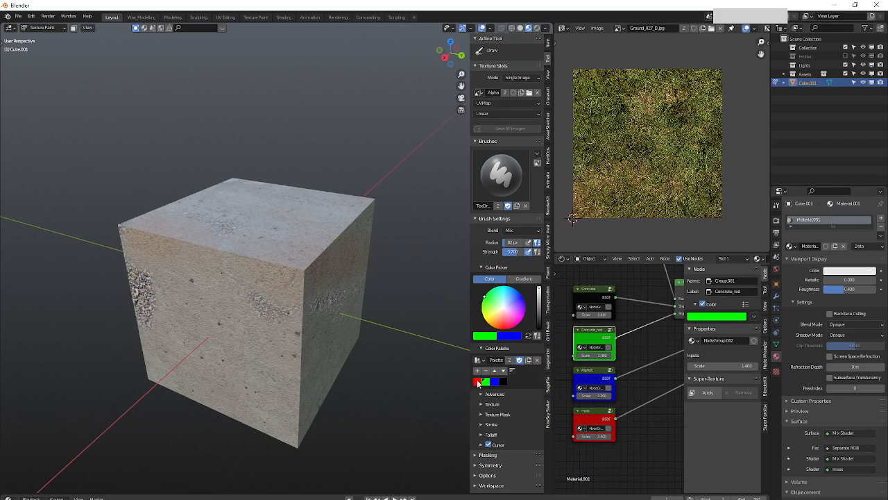
pyautogui.moveTo(268, 263)
pyautogui.mouseDown()
pyautogui.moveTo(314, 290)
pyautogui.moveTo(315, 307)
pyautogui.mouseUp()
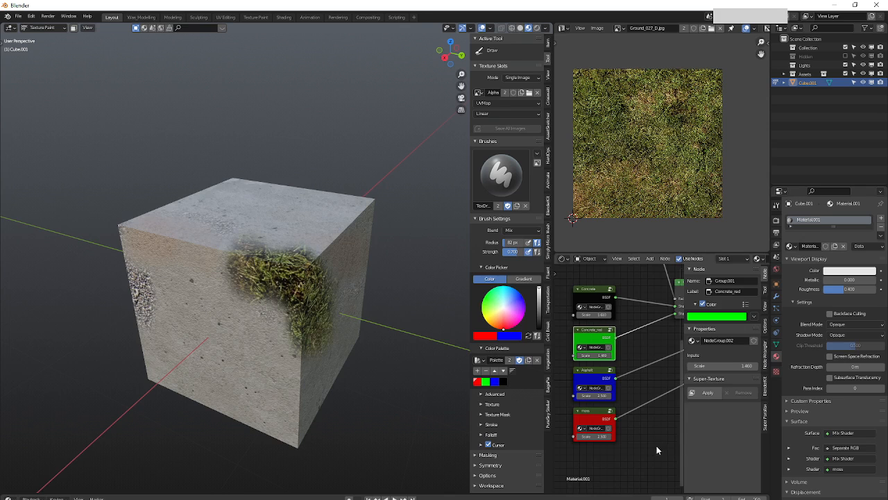
pyautogui.moveTo(594, 446); pyautogui.dragTo(611, 419, button='middle')
pyautogui.moveTo(611, 410); pyautogui.dragTo(652, 409)
# Extend the red moss paint along the cube's upper edges and across the top face.
pyautogui.moveTo(294, 302); pyautogui.dragTo(240, 281, button='middle')
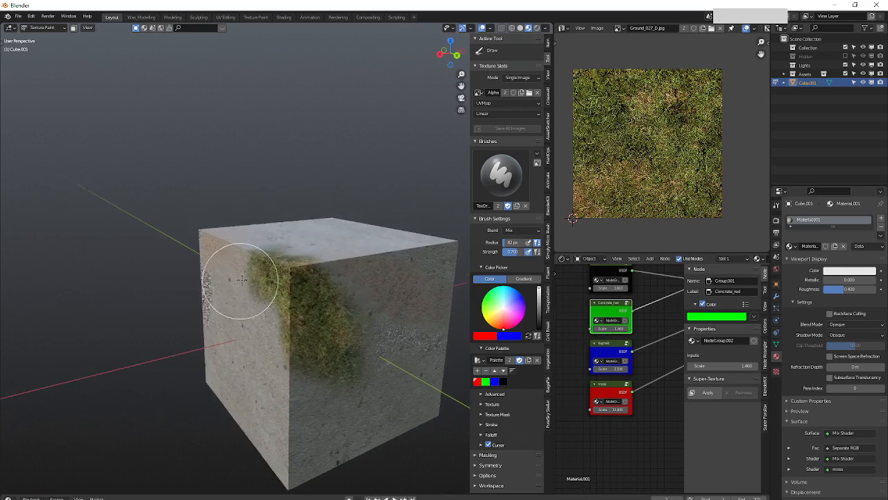
pyautogui.scroll(2, 278, 283)
pyautogui.moveTo(302, 268); pyautogui.dragTo(329, 282, button='middle')
pyautogui.scroll(-2, 337, 273)
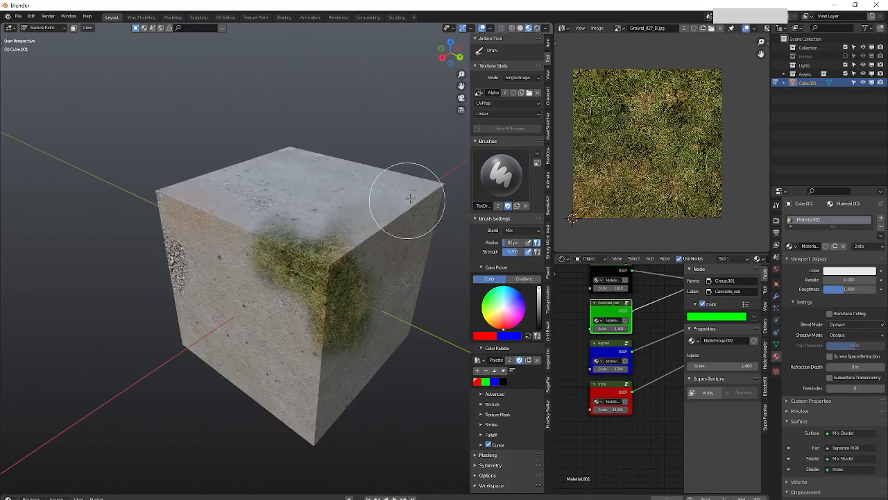
pyautogui.moveTo(407, 202)
pyautogui.mouseDown()
pyautogui.moveTo(424, 195)
pyautogui.moveTo(413, 203)
pyautogui.moveTo(153, 192)
pyautogui.moveTo(204, 218)
pyautogui.moveTo(163, 206)
pyautogui.moveTo(213, 218)
pyautogui.mouseUp()
pyautogui.moveTo(212, 217); pyautogui.dragTo(266, 271, button='middle')
pyautogui.scroll(-2, 256, 267)
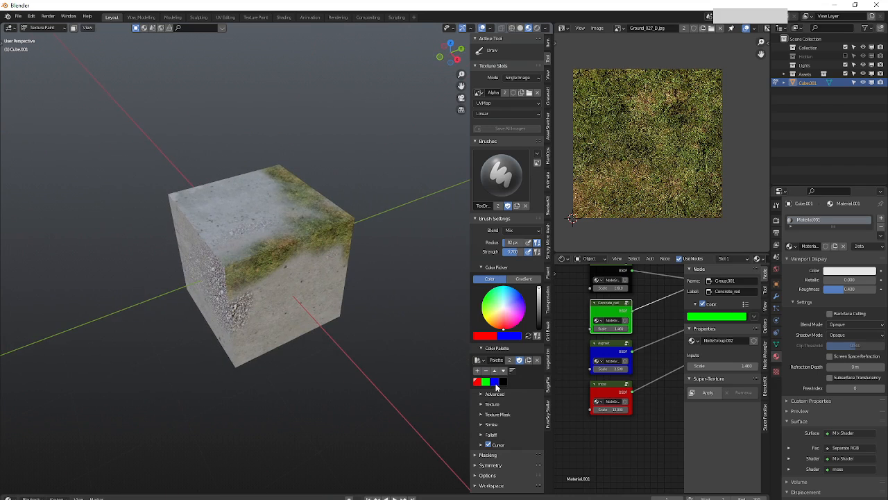
# Paint blue asphalt patches over the mossy top edge, its corner and the adjacent side edge.
pyautogui.moveTo(281, 249); pyautogui.dragTo(279, 242)
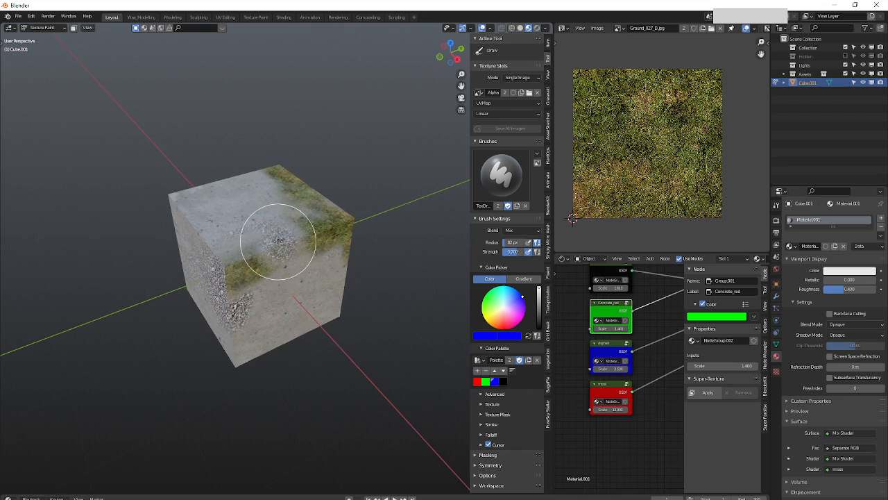
pyautogui.scroll(2, 334, 228)
pyautogui.moveTo(334, 227)
pyautogui.mouseDown()
pyautogui.moveTo(347, 208)
pyautogui.moveTo(311, 198)
pyautogui.moveTo(329, 250)
pyautogui.mouseUp()
pyautogui.moveTo(142, 291); pyautogui.dragTo(198, 341)
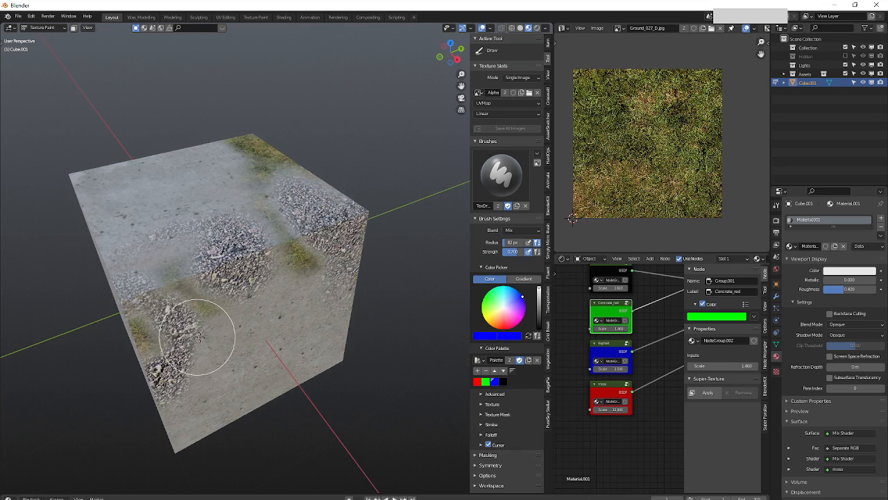
pyautogui.moveTo(198, 341); pyautogui.dragTo(244, 338, button='middle')
pyautogui.scroll(-2, 196, 328)
pyautogui.moveTo(177, 327)
pyautogui.mouseDown(button='middle')
pyautogui.moveTo(337, 337)
pyautogui.moveTo(258, 318)
pyautogui.moveTo(285, 286)
pyautogui.mouseUp(button='middle')
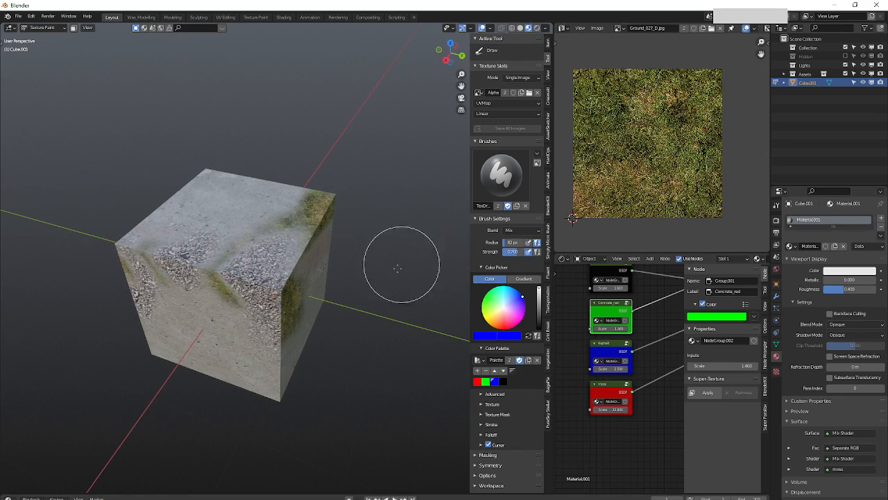
# Display the Alpha image in the image editor and zoom in on its blended mask colours.
pyautogui.click(564, 30)
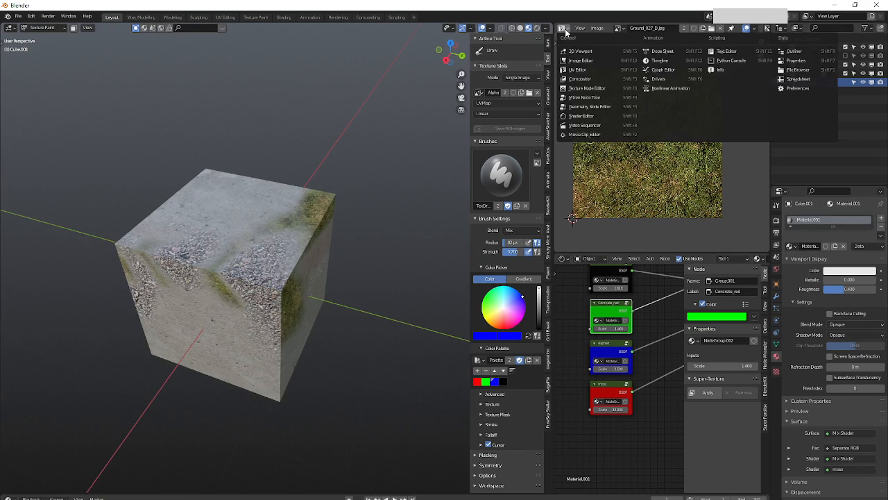
pyautogui.click(565, 29)
pyautogui.click(619, 29)
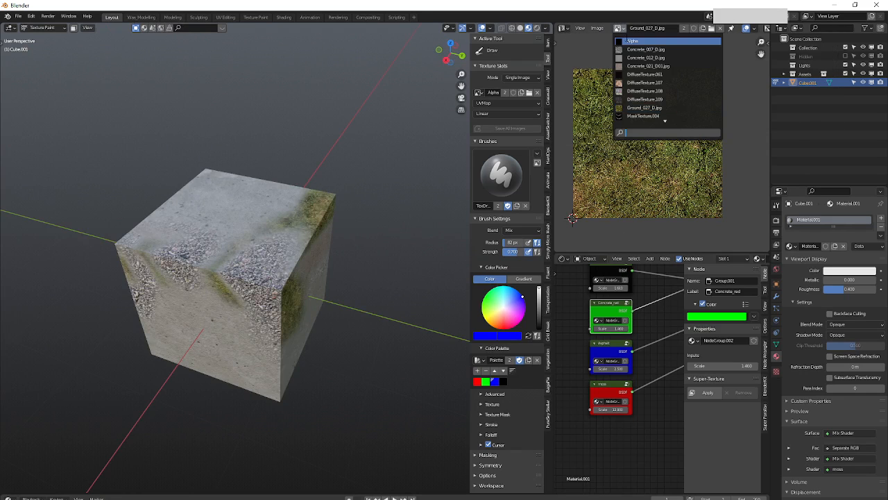
pyautogui.click(646, 39)
pyautogui.scroll(8, 663, 135)
pyautogui.scroll(-3, 640, 92)
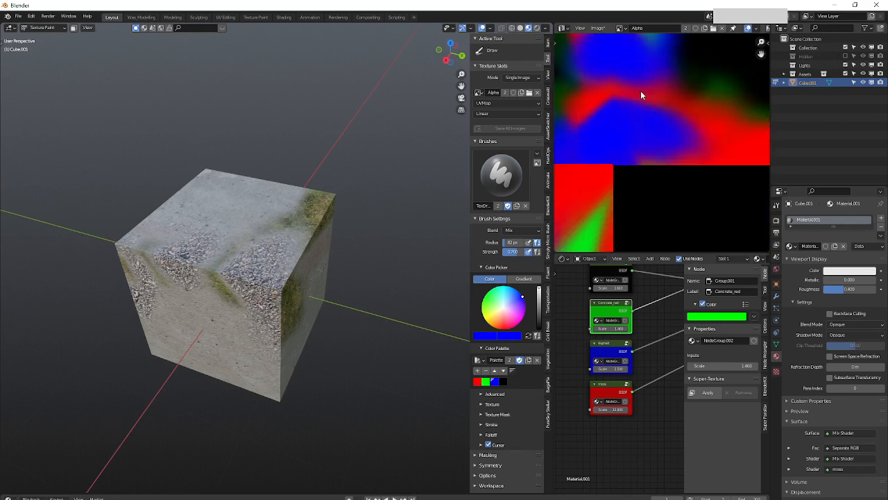
pyautogui.moveTo(641, 92); pyautogui.dragTo(661, 133, button='middle')
pyautogui.scroll(5, 651, 88)
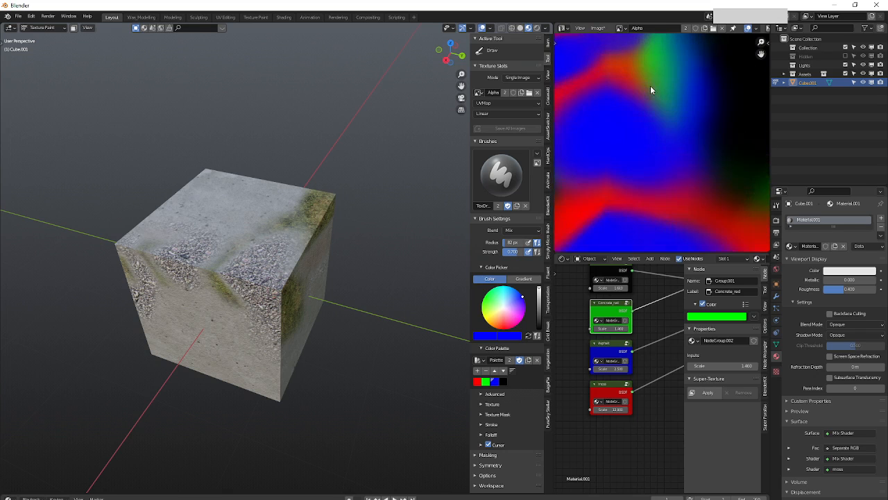
pyautogui.scroll(2, 208, 288)
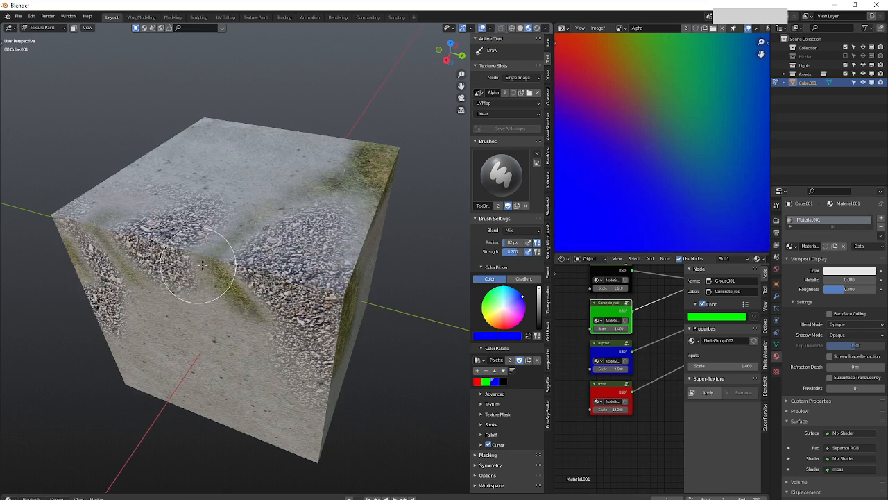
# Paint more blue asphalt over the moss on the front edge and across the cube's top face.
pyautogui.moveTo(254, 277); pyautogui.dragTo(198, 278, button='middle')
pyautogui.moveTo(203, 257)
pyautogui.mouseDown()
pyautogui.moveTo(238, 268)
pyautogui.moveTo(258, 291)
pyautogui.moveTo(131, 324)
pyautogui.moveTo(142, 300)
pyautogui.mouseUp()
pyautogui.scroll(-4, 217, 281)
pyautogui.moveTo(212, 261); pyautogui.dragTo(293, 288, button='middle')
pyautogui.scroll(3, 294, 288)
pyautogui.moveTo(294, 288)
pyautogui.mouseDown()
pyautogui.moveTo(199, 208)
pyautogui.moveTo(293, 174)
pyautogui.moveTo(218, 165)
pyautogui.moveTo(248, 195)
pyautogui.mouseUp()
pyautogui.moveTo(216, 265); pyautogui.dragTo(313, 243, button='middle')
pyautogui.scroll(-3, 149, 301)
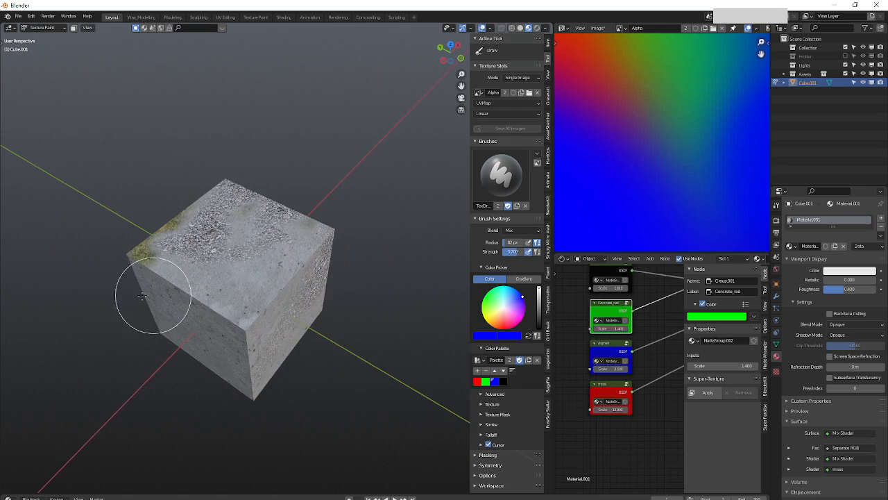
# Examine the material's layered node network and the image used as the paint texture slot.
pyautogui.keyDown('shift'); pyautogui.moveTo(148, 301); pyautogui.dragTo(211, 263, button='middle'); pyautogui.keyUp('shift')
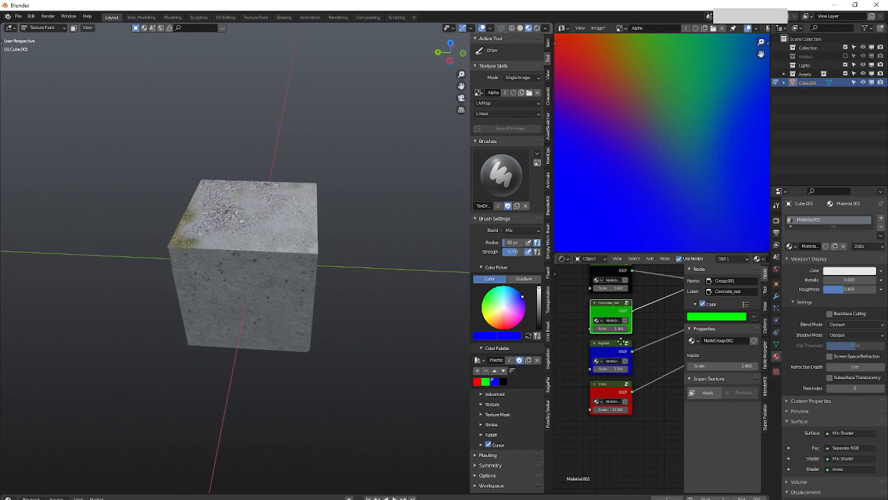
pyautogui.moveTo(623, 345); pyautogui.dragTo(599, 385, button='middle')
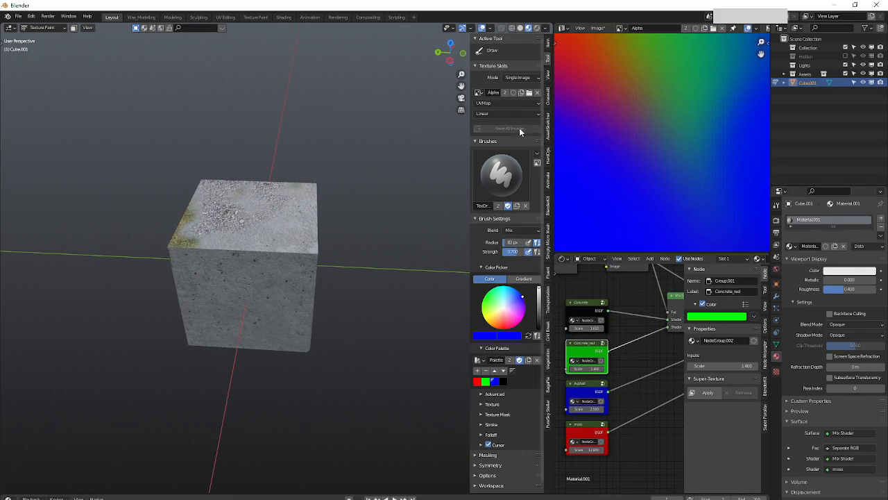
pyautogui.moveTo(640, 313); pyautogui.dragTo(608, 385, button='middle')
pyautogui.scroll(-4, 608, 385)
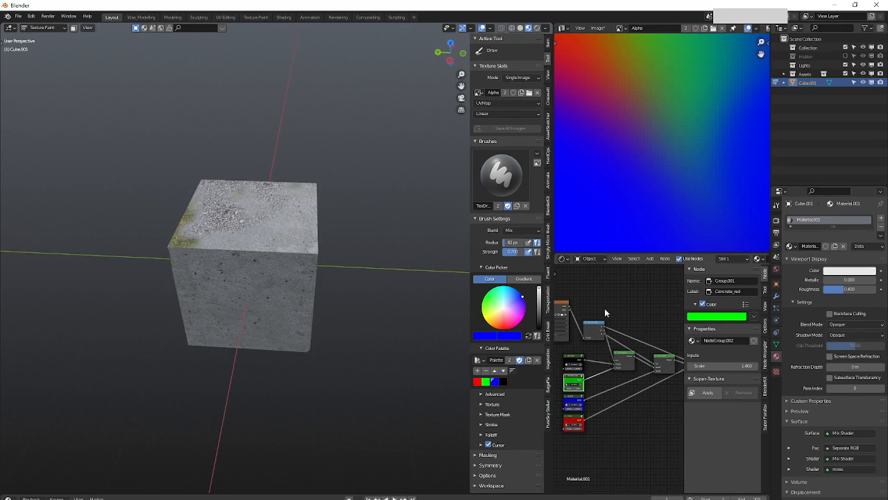
pyautogui.scroll(-2, 644, 345)
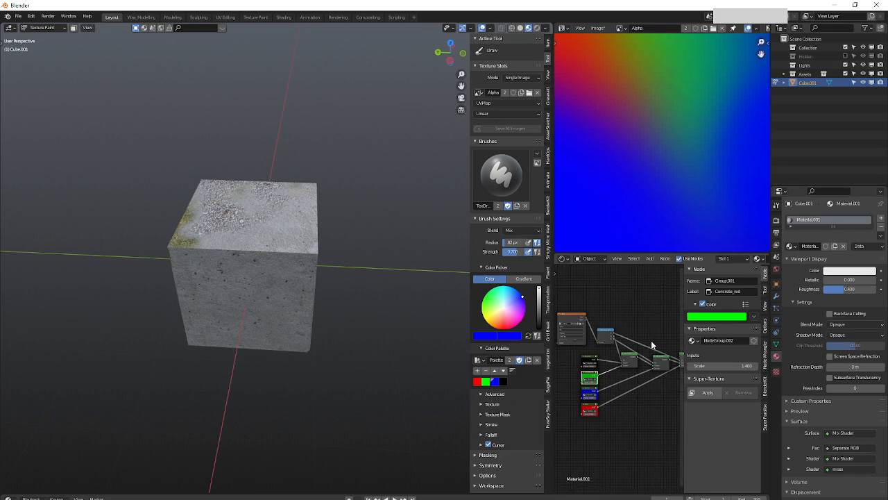
pyautogui.scroll(3, 654, 357)
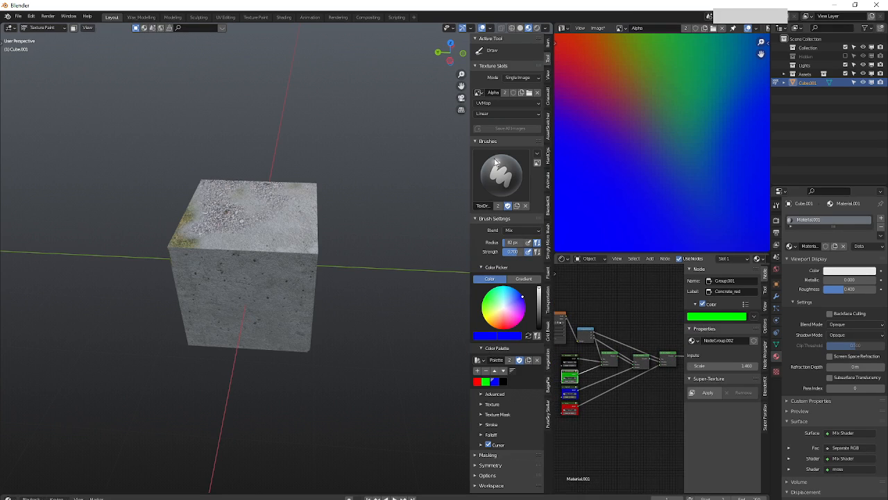
pyautogui.click(478, 93)
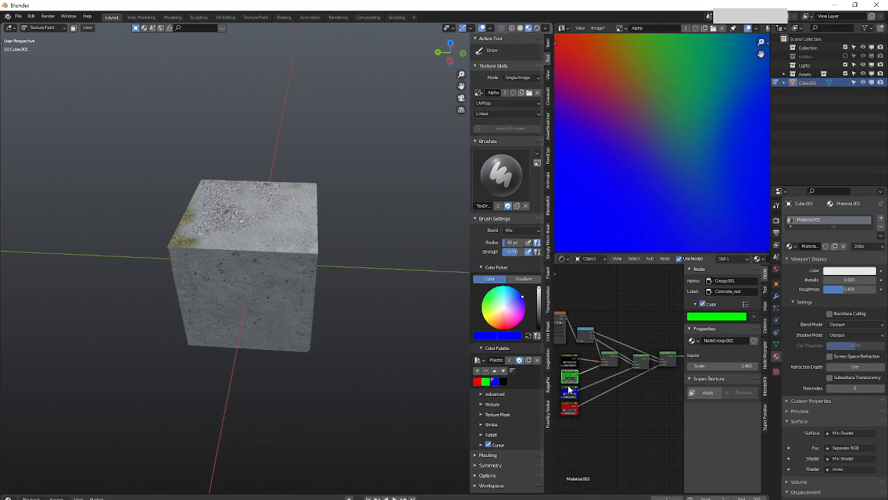
# Paint blue asphalt along the upper edge of the bare concrete side and over the top face beside the mossy side.
pyautogui.moveTo(275, 308); pyautogui.dragTo(253, 322, button='middle')
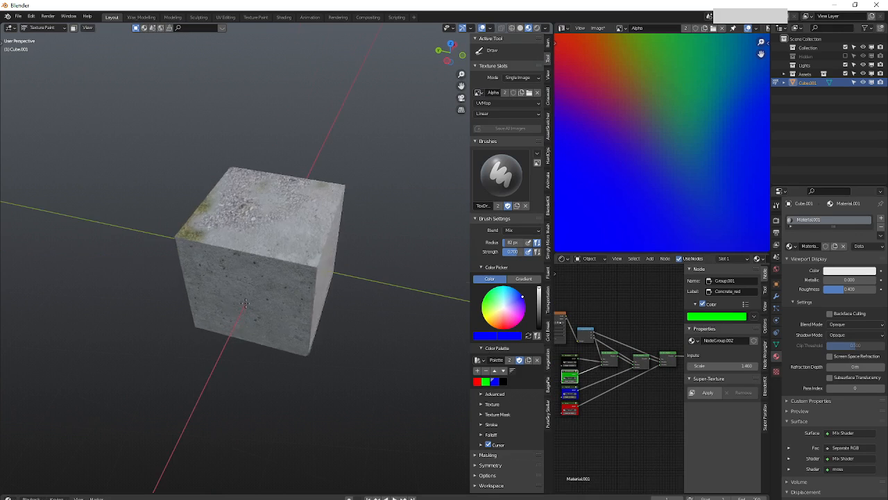
pyautogui.scroll(4, 256, 258)
pyautogui.moveTo(276, 253)
pyautogui.mouseDown()
pyautogui.moveTo(254, 246)
pyautogui.moveTo(247, 215)
pyautogui.moveTo(198, 268)
pyautogui.moveTo(252, 277)
pyautogui.moveTo(313, 263)
pyautogui.moveTo(366, 287)
pyautogui.mouseUp()
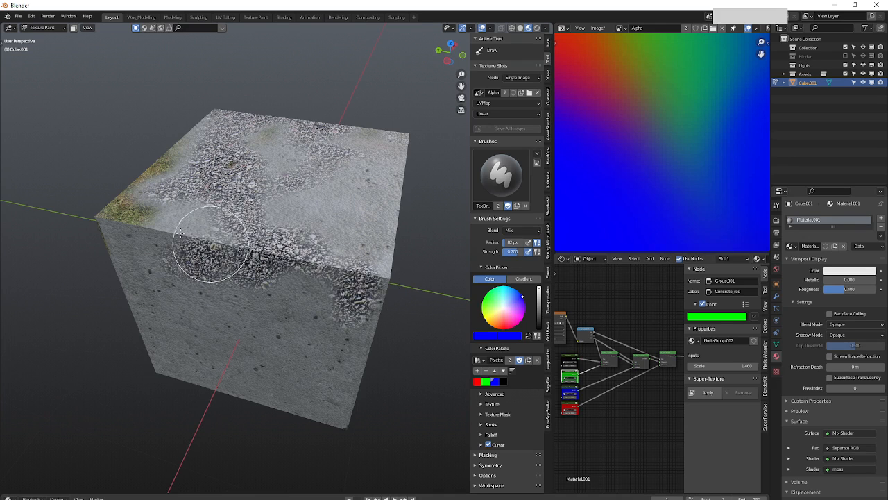
pyautogui.moveTo(139, 212)
pyautogui.mouseDown()
pyautogui.moveTo(151, 218)
pyautogui.moveTo(125, 217)
pyautogui.mouseUp()
pyautogui.moveTo(125, 240)
pyautogui.mouseDown(button='middle')
pyautogui.moveTo(195, 240)
pyautogui.moveTo(259, 286)
pyautogui.mouseUp(button='middle')
pyautogui.scroll(2, 220, 254)
pyautogui.moveTo(214, 236); pyautogui.dragTo(253, 231)
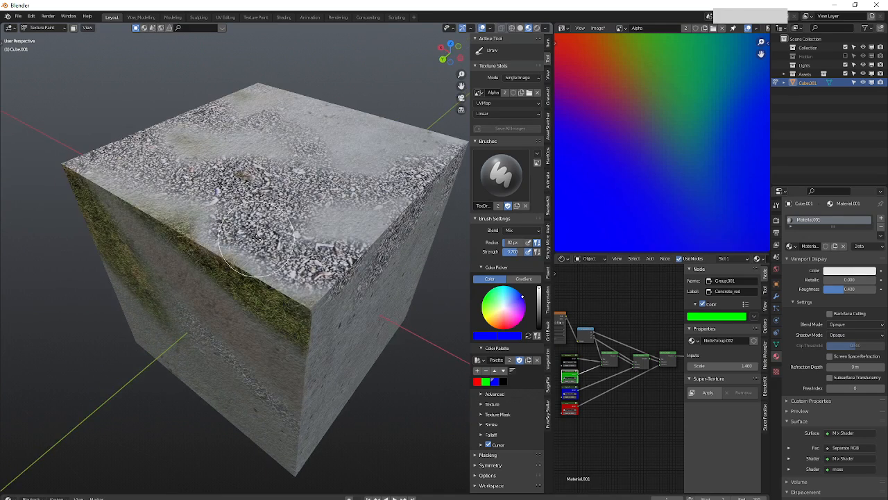
pyautogui.moveTo(251, 232)
pyautogui.mouseDown(button='middle')
pyautogui.moveTo(222, 358)
pyautogui.moveTo(262, 283)
pyautogui.moveTo(220, 297)
pyautogui.moveTo(221, 291)
pyautogui.mouseUp(button='middle')
pyautogui.scroll(-3, 238, 290)
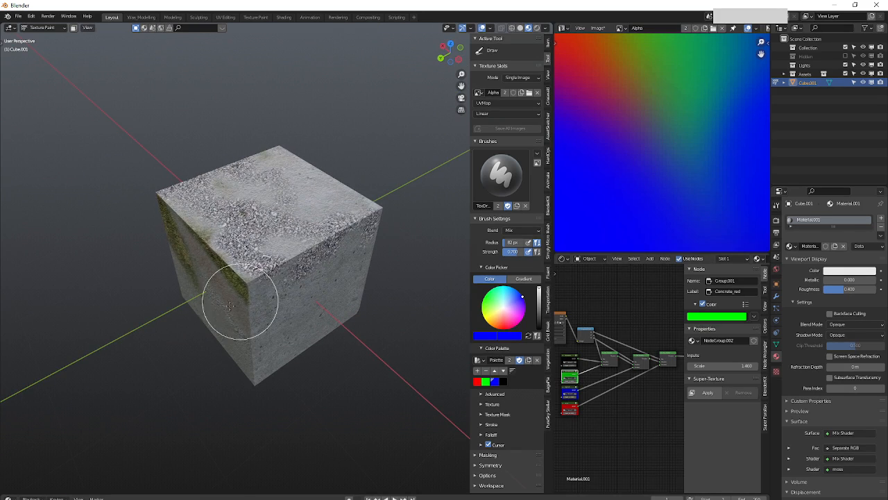
# Expand the brush's Texture Mask settings and look over its mapping options.
pyautogui.click(498, 414)
pyautogui.scroll(-3, 498, 415)
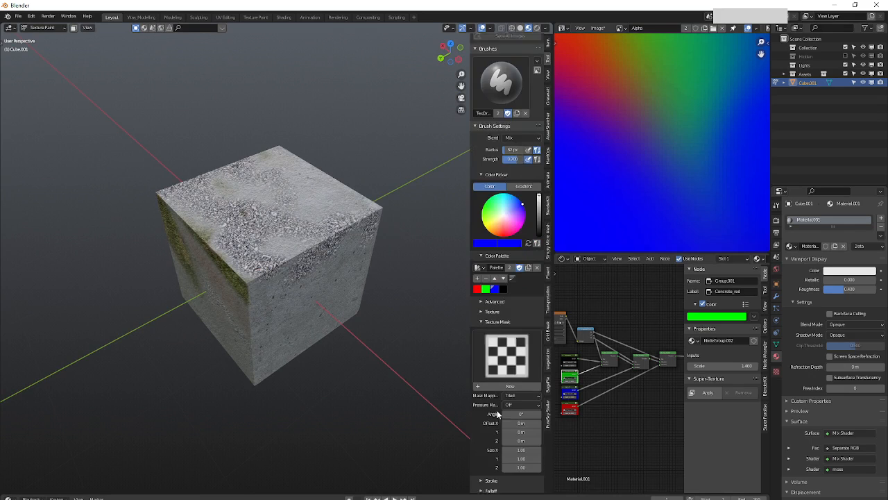
pyautogui.scroll(-1, 497, 414)
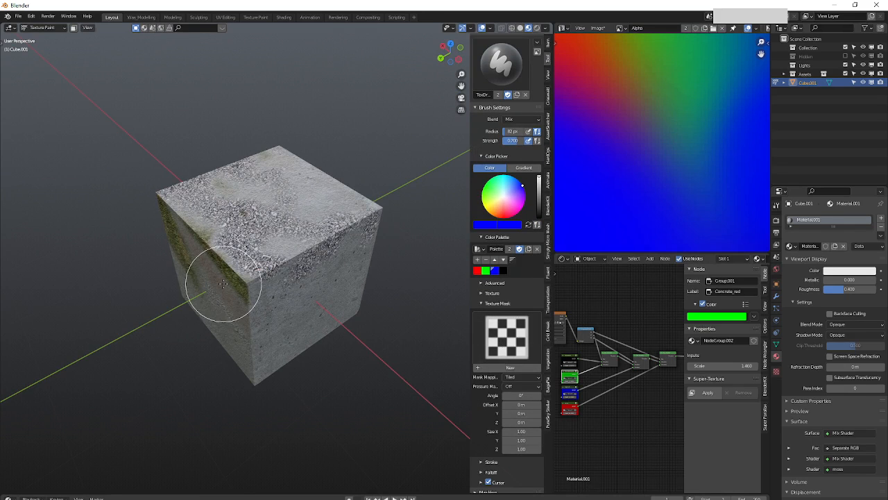
# Paint blue asphalt on the mossy side of the cube, next to the moss patch.
pyautogui.moveTo(225, 284); pyautogui.dragTo(229, 306, button='middle')
pyautogui.scroll(5, 229, 305)
pyautogui.moveTo(242, 248)
pyautogui.mouseDown()
pyautogui.moveTo(145, 257)
pyautogui.moveTo(224, 208)
pyautogui.moveTo(196, 221)
pyautogui.moveTo(180, 248)
pyautogui.moveTo(236, 240)
pyautogui.mouseUp()
pyautogui.scroll(-5, 235, 334)
pyautogui.moveTo(235, 333); pyautogui.dragTo(254, 347, button='middle')
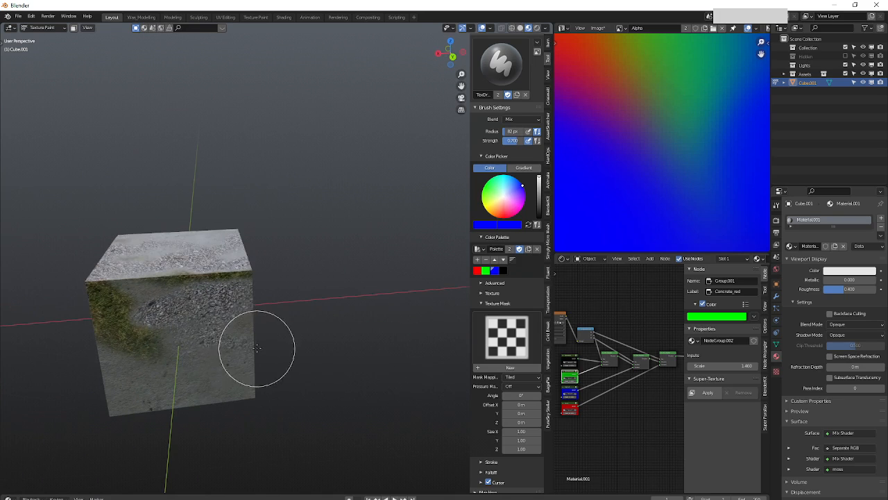
# Set the viewport shading's render pass to Diffuse Color and inspect the painted cube.
pyautogui.moveTo(256, 272); pyautogui.dragTo(212, 278, button='middle')
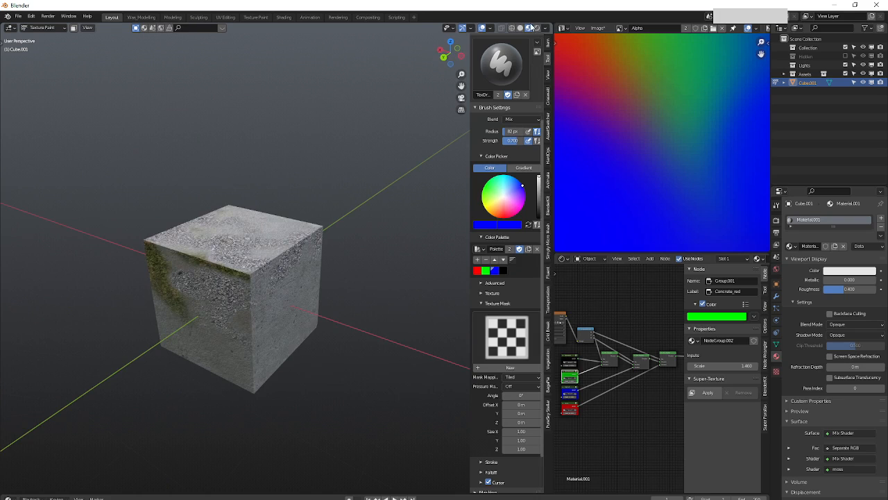
pyautogui.scroll(4, 268, 243)
pyautogui.moveTo(286, 220); pyautogui.dragTo(292, 151, button='middle')
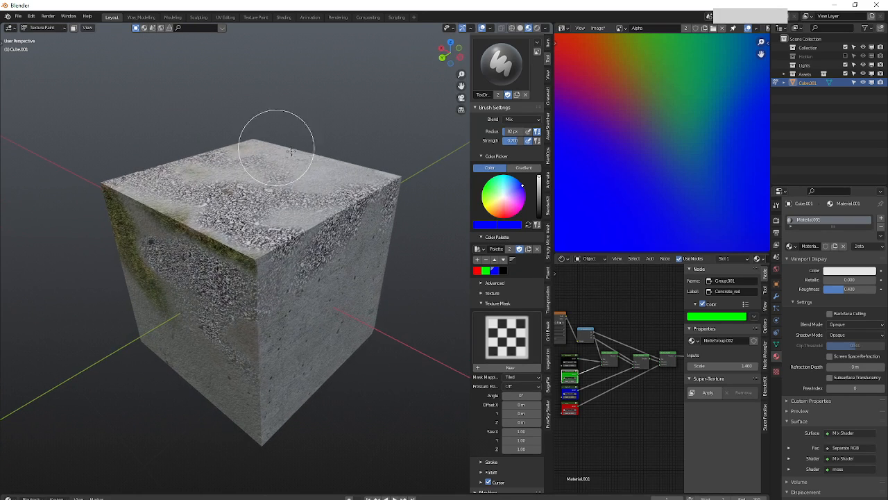
pyautogui.click(546, 29)
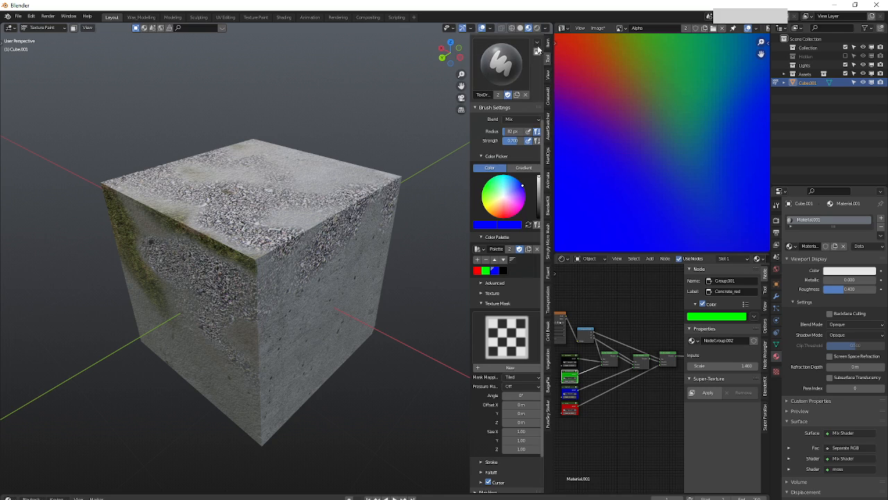
pyautogui.click(546, 28)
pyautogui.click(530, 172)
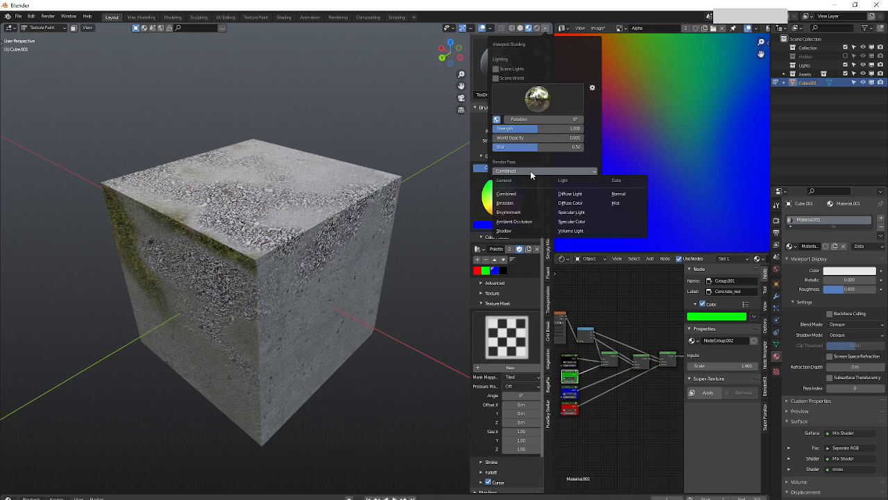
pyautogui.click(571, 203)
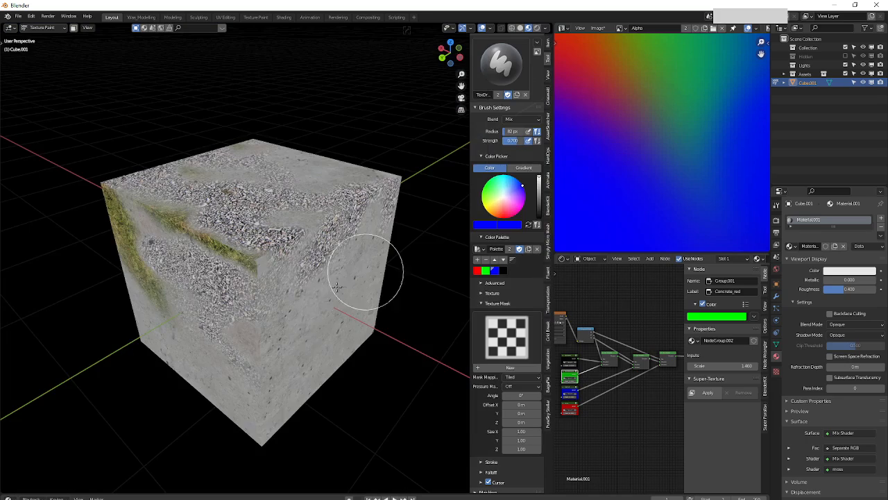
pyautogui.moveTo(336, 287); pyautogui.dragTo(258, 307, button='middle')
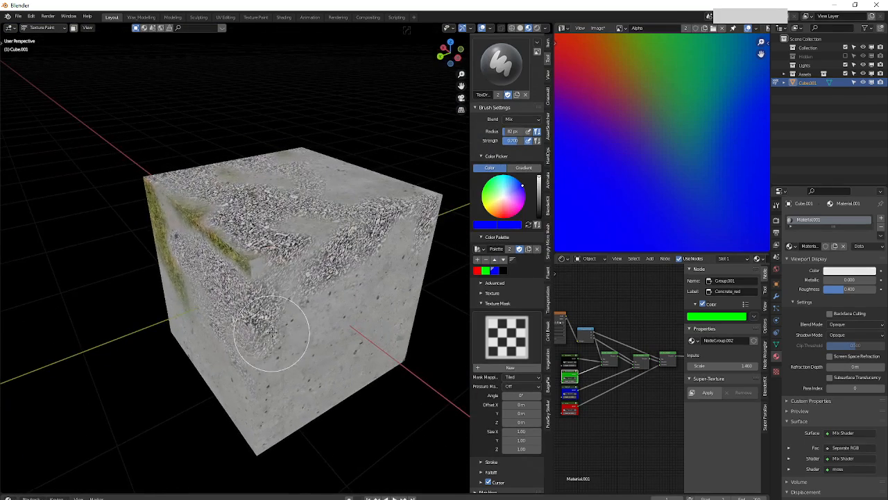
# Paint a diagonal strip of blue asphalt across the bare concrete side of the cube, down to its lower corner.
pyautogui.moveTo(272, 333)
pyautogui.mouseDown()
pyautogui.moveTo(268, 267)
pyautogui.moveTo(229, 239)
pyautogui.moveTo(382, 367)
pyautogui.mouseUp()
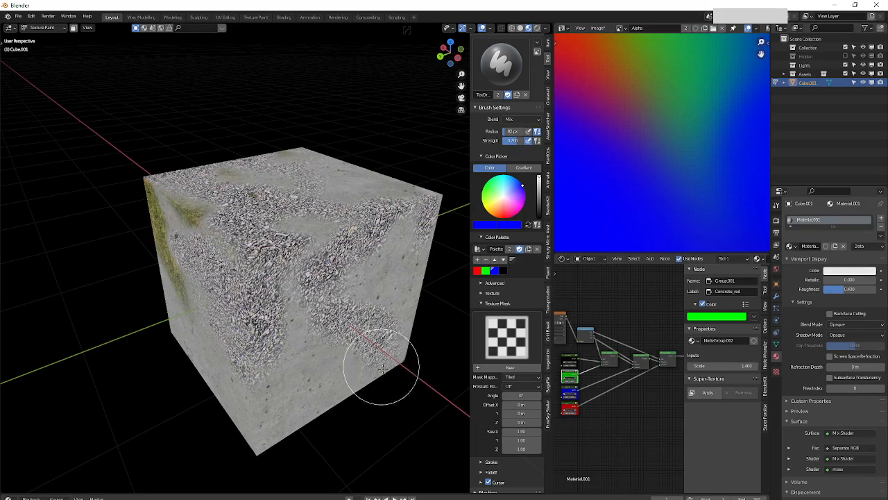
pyautogui.moveTo(312, 403)
pyautogui.mouseDown(button='middle')
pyautogui.moveTo(298, 317)
pyautogui.moveTo(436, 131)
pyautogui.mouseUp(button='middle')
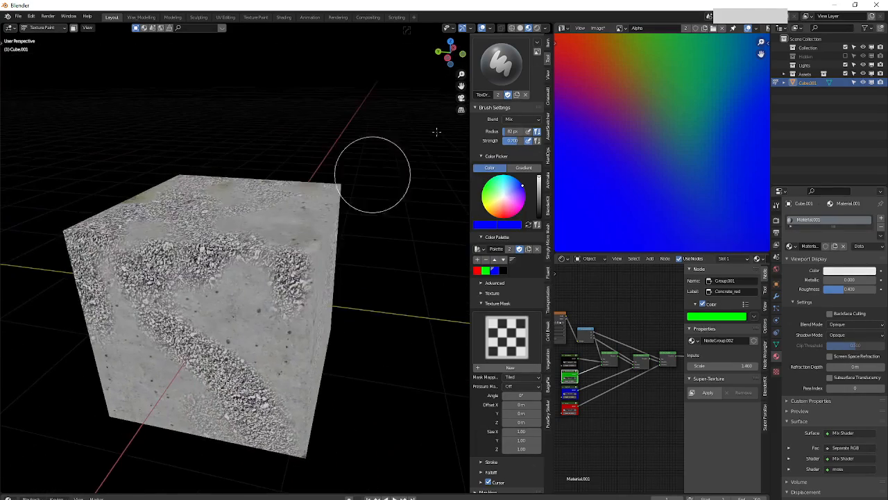
# Set the viewport shading's render pass to Combined and inspect the mossy side of the cube.
pyautogui.click(546, 28)
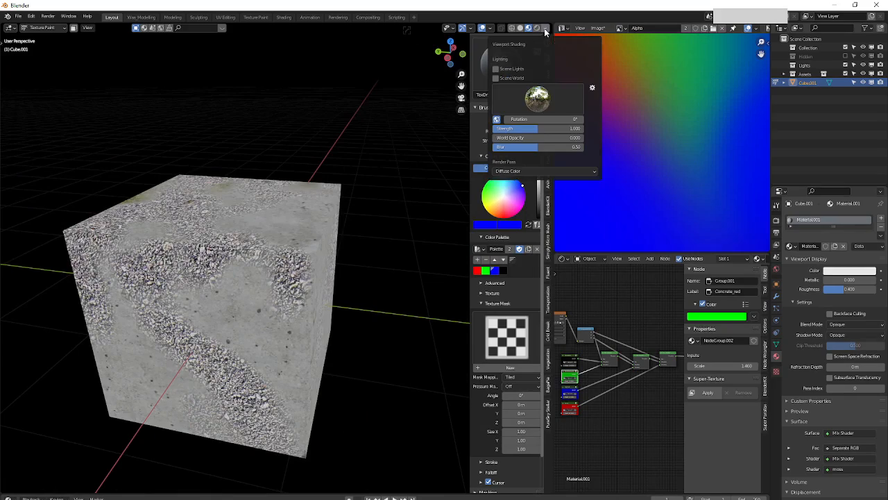
pyautogui.click(518, 172)
pyautogui.click(518, 190)
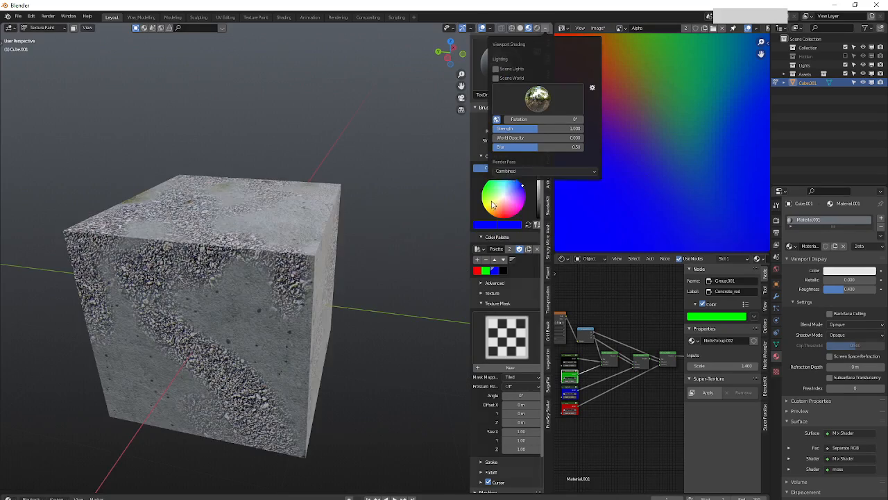
pyautogui.moveTo(250, 277); pyautogui.dragTo(283, 238, button='middle')
pyautogui.scroll(-3, 283, 237)
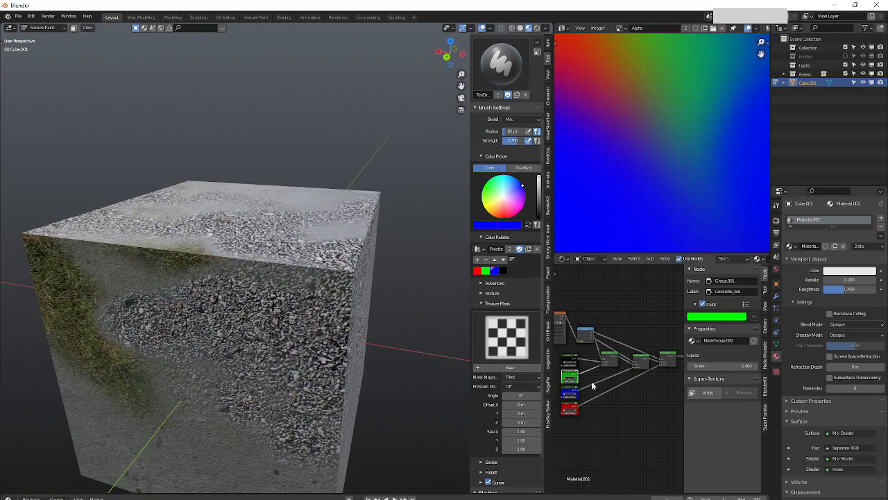
# Enter the Concrete node group and raise the strength of its Bump node.
pyautogui.scroll(3, 590, 370)
pyautogui.scroll(2, 590, 371)
pyautogui.scroll(2, 615, 344)
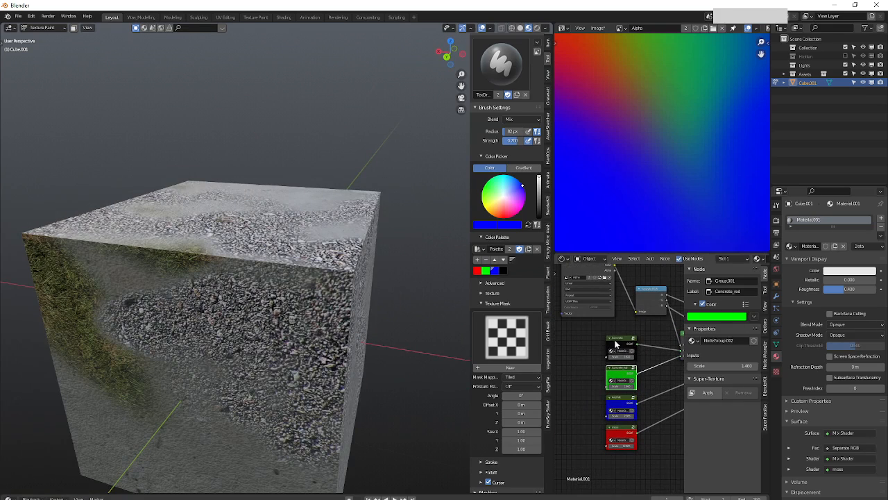
pyautogui.moveTo(628, 356); pyautogui.dragTo(625, 347, button='middle')
pyautogui.click(614, 334)
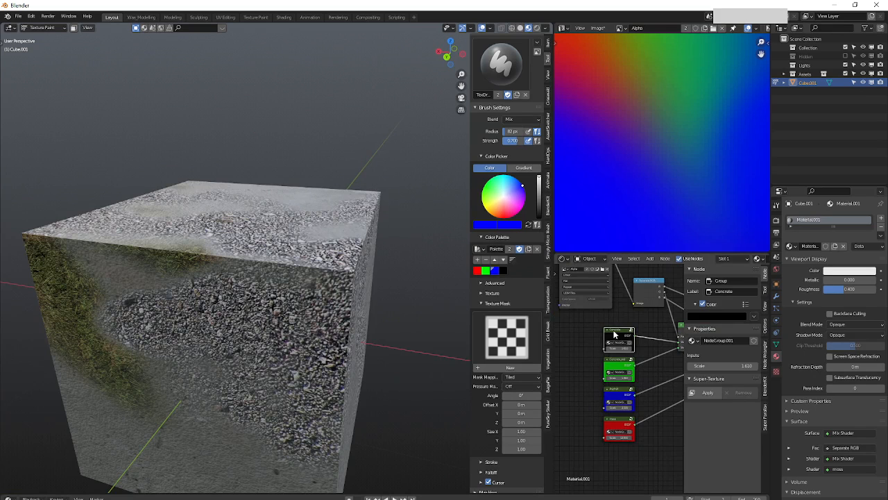
pyautogui.press('Tab')
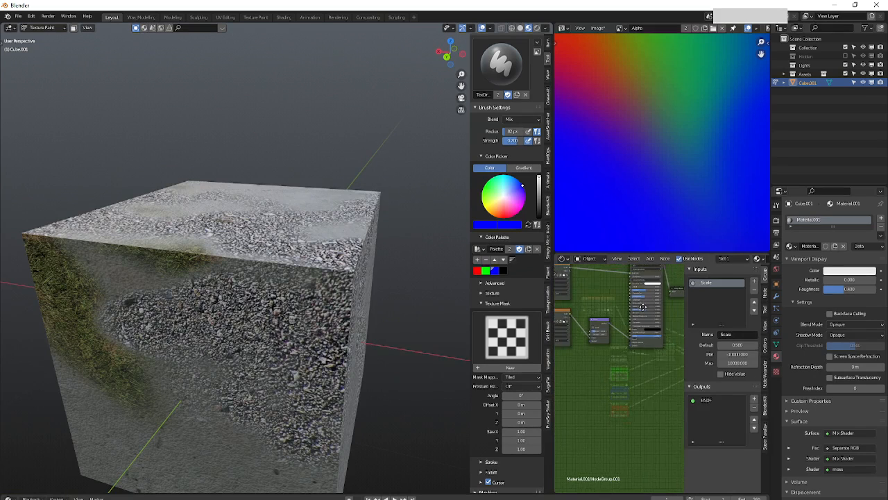
pyautogui.scroll(3, 597, 332)
pyautogui.moveTo(600, 332)
pyautogui.mouseDown()
pyautogui.moveTo(624, 331)
pyautogui.moveTo(592, 332)
pyautogui.moveTo(613, 331)
pyautogui.mouseUp()
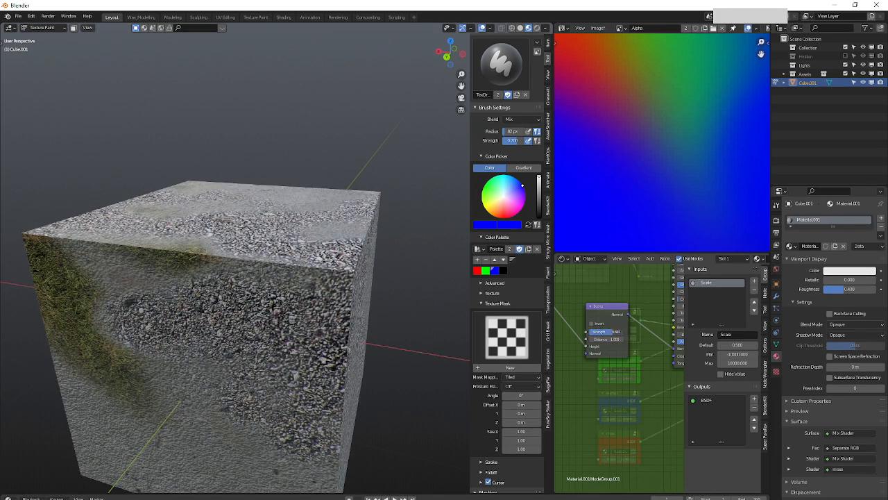
pyautogui.scroll(-3, 606, 332)
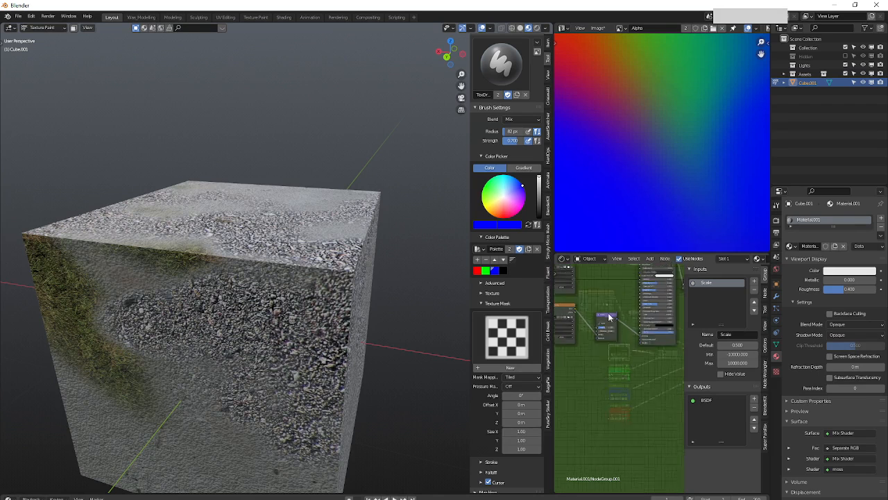
# Lower the roughness of the Principled shader in the Concrete group and check the cube's surface.
pyautogui.moveTo(606, 318); pyautogui.dragTo(578, 361, button='middle')
pyautogui.scroll(3, 615, 342)
pyautogui.moveTo(634, 329); pyautogui.dragTo(602, 329)
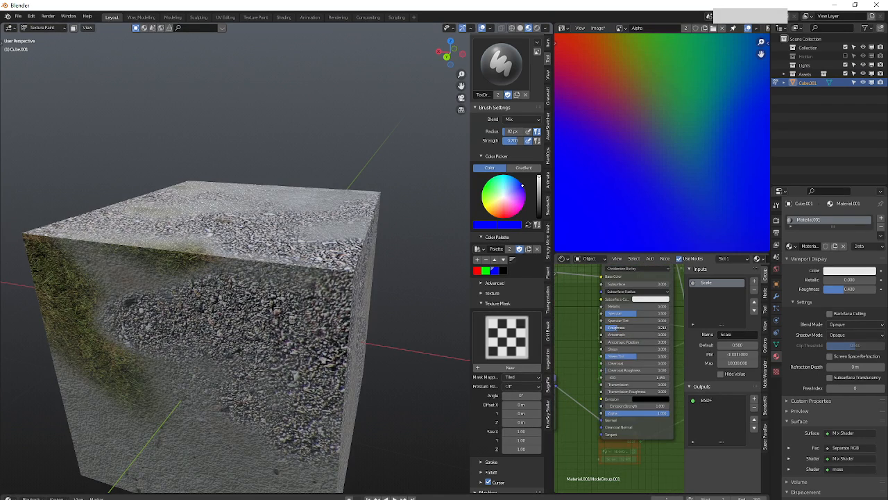
pyautogui.moveTo(256, 221)
pyautogui.mouseDown(button='middle')
pyautogui.moveTo(228, 238)
pyautogui.moveTo(177, 245)
pyautogui.moveTo(182, 273)
pyautogui.moveTo(272, 221)
pyautogui.mouseUp(button='middle')
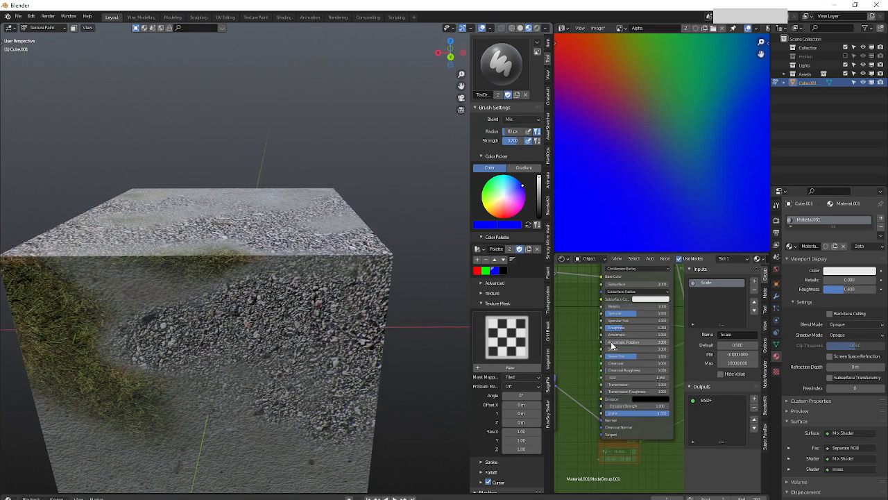
pyautogui.hscroll(-2, 627, 378)
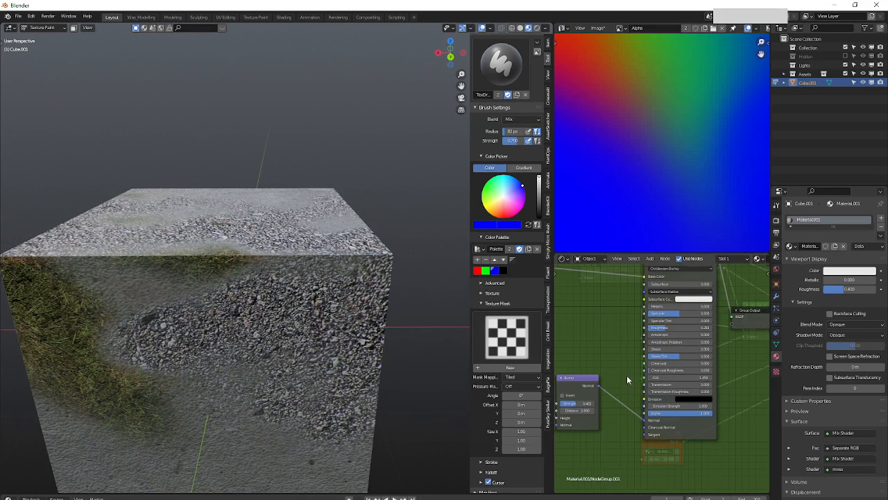
# Switch to the Concrete_red node group and insert a Hue/Saturation node after its concrete image texture.
pyautogui.press('Tab')
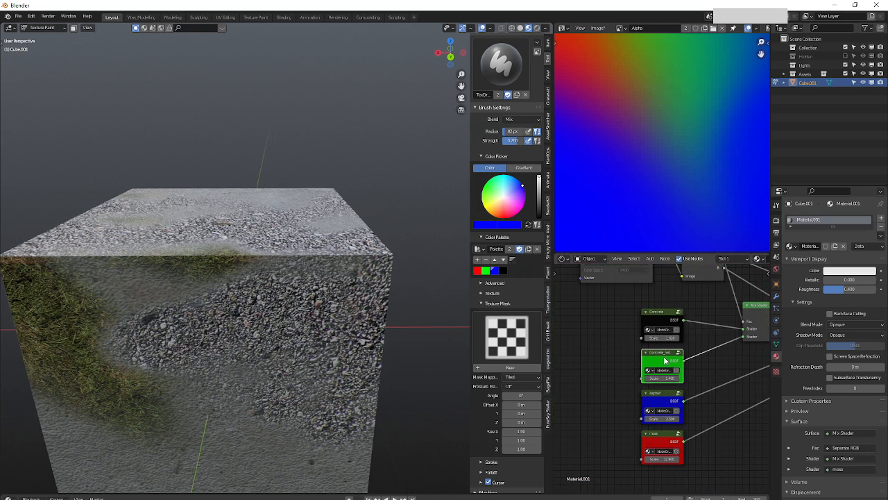
pyautogui.press('Tab')
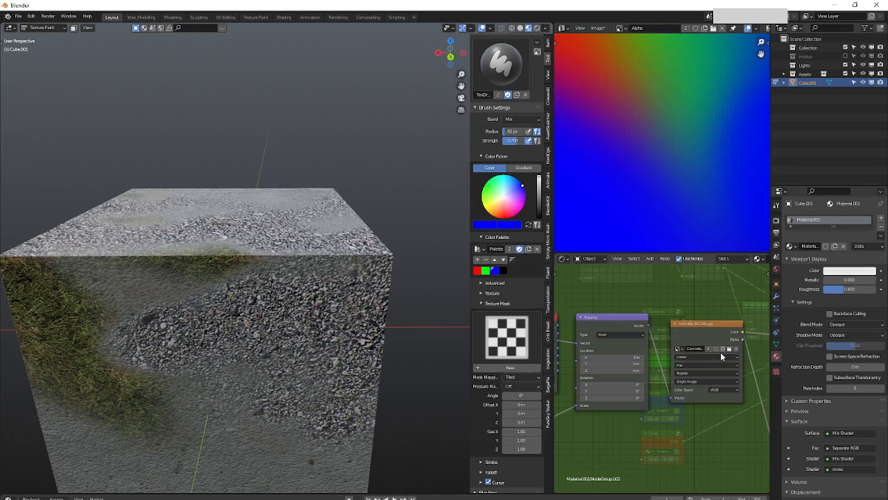
pyautogui.moveTo(723, 351); pyautogui.dragTo(669, 313, button='middle')
pyautogui.scroll(6, 574, 320)
pyautogui.press('q')
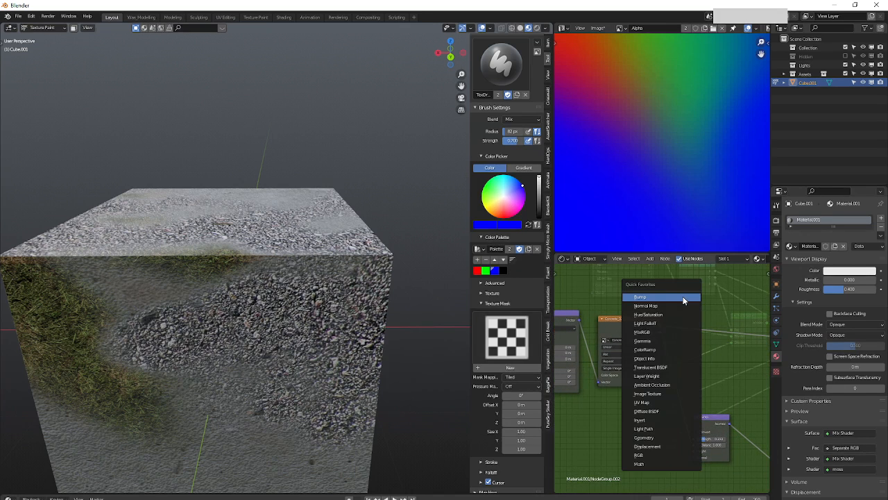
pyautogui.click(659, 315)
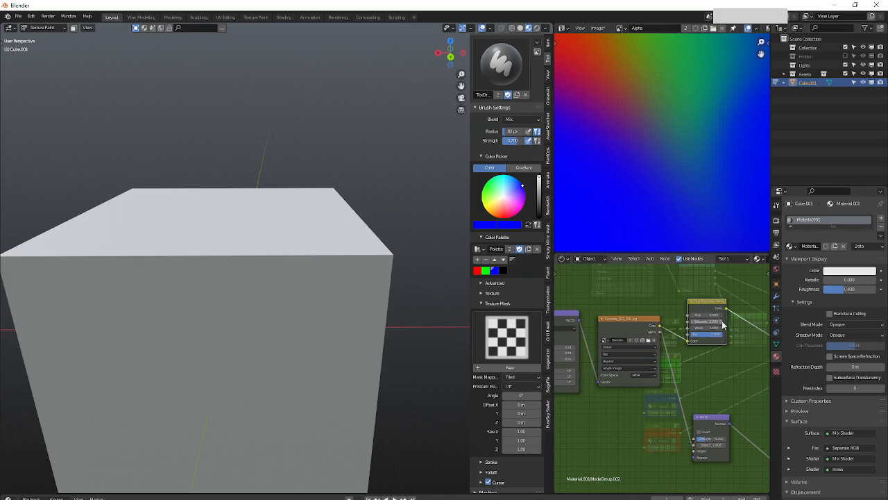
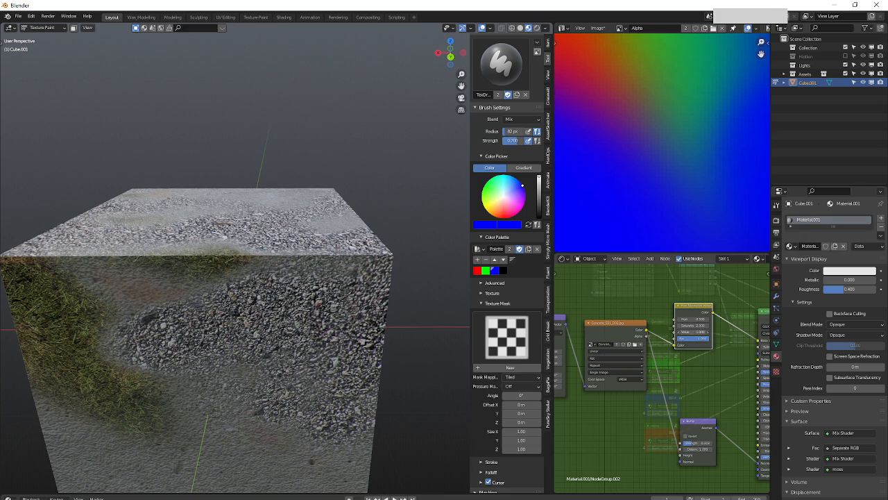
# Tune the Hue/Saturation node in the Concrete_red group while checking the cube from several sides, and exit the group.
pyautogui.moveTo(313, 280); pyautogui.dragTo(236, 298, button='middle')
pyautogui.scroll(-4, 323, 301)
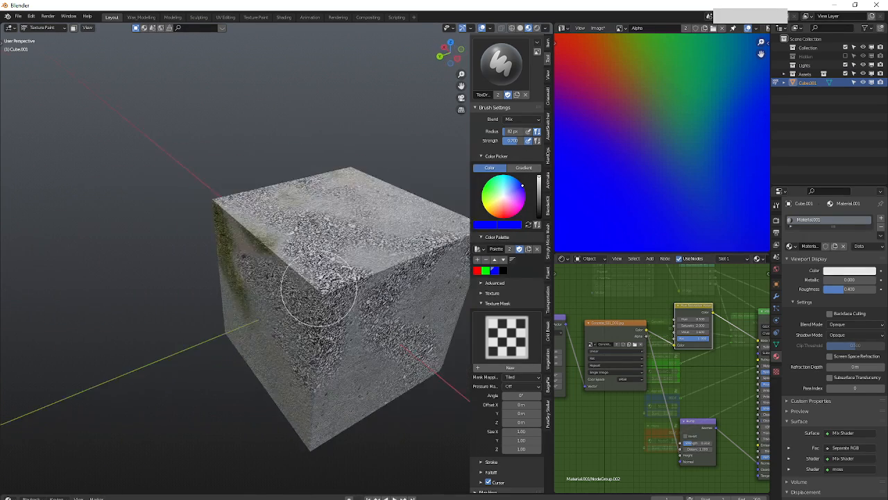
pyautogui.moveTo(368, 297); pyautogui.dragTo(335, 302, button='middle')
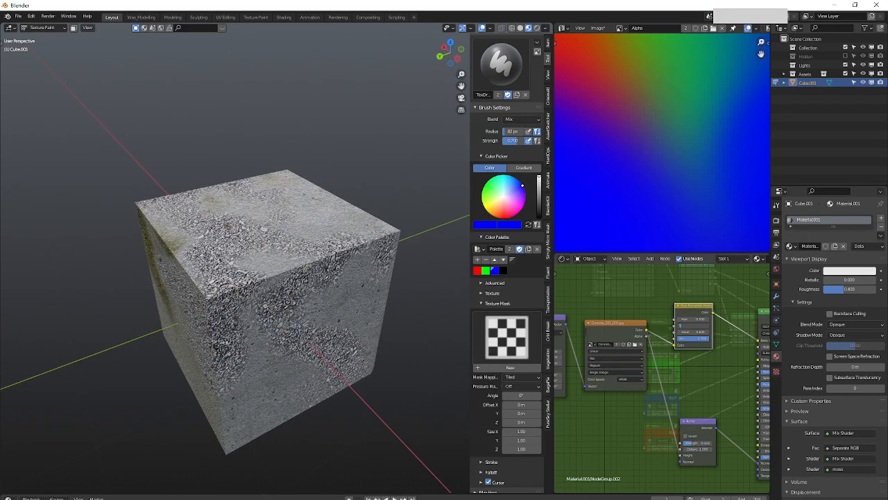
pyautogui.moveTo(168, 298); pyautogui.dragTo(248, 268, button='middle')
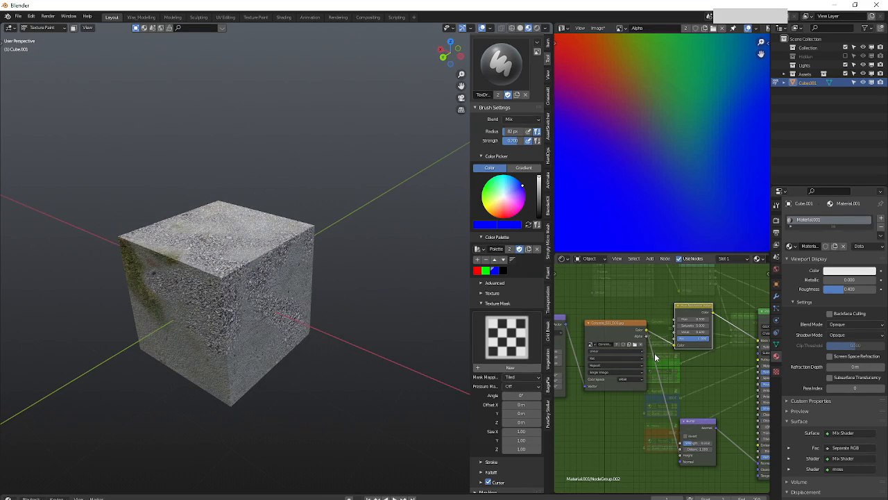
pyautogui.press('Tab')
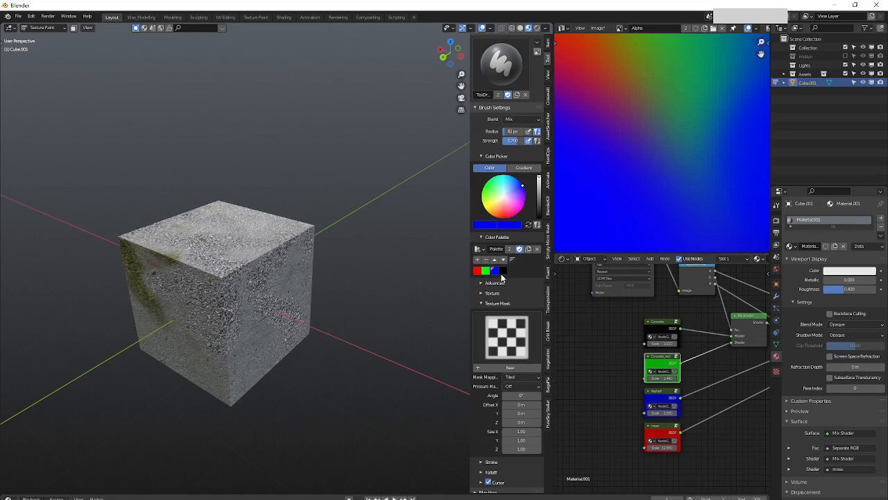
# Paint plain concrete over the asphalt near the side's upper edge and green Concrete_red over its upper corners.
pyautogui.moveTo(232, 284)
pyautogui.mouseDown()
pyautogui.moveTo(230, 328)
pyautogui.moveTo(205, 350)
pyautogui.moveTo(210, 278)
pyautogui.moveTo(250, 287)
pyautogui.mouseUp()
pyautogui.moveTo(249, 287)
pyautogui.mouseDown(button='middle')
pyautogui.moveTo(215, 268)
pyautogui.moveTo(234, 259)
pyautogui.moveTo(287, 279)
pyautogui.moveTo(332, 261)
pyautogui.mouseUp(button='middle')
pyautogui.moveTo(332, 261)
pyautogui.mouseDown()
pyautogui.moveTo(354, 253)
pyautogui.moveTo(369, 347)
pyautogui.moveTo(339, 392)
pyautogui.moveTo(362, 372)
pyautogui.mouseUp()
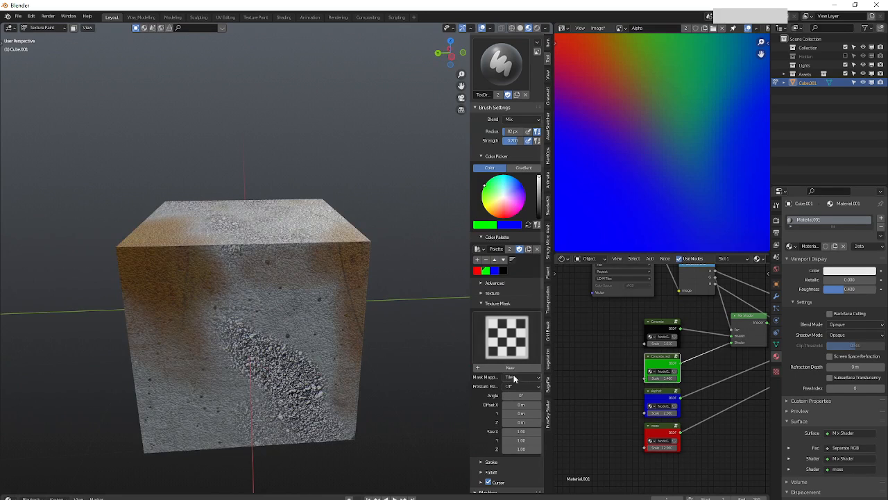
# Create a new texture for the brush's Texture Mask and bring up its Brush Mask texture properties.
pyautogui.click(512, 369)
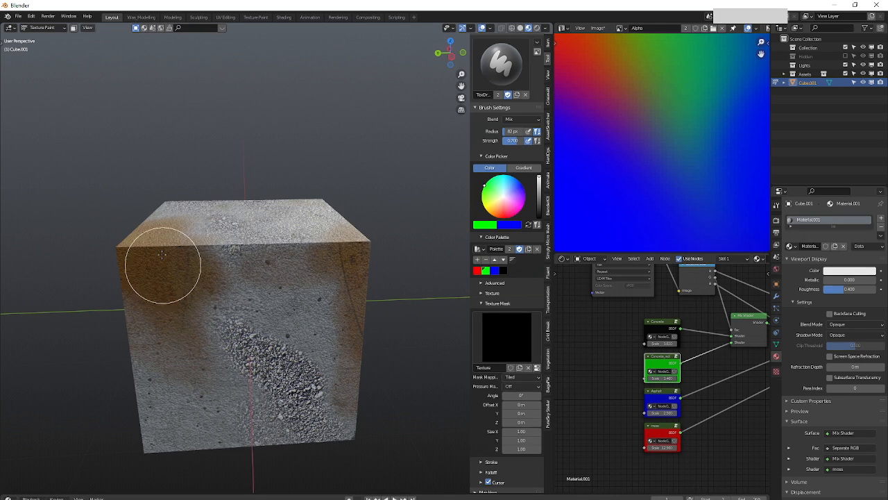
pyautogui.moveTo(159, 267); pyautogui.dragTo(229, 270, button='middle')
pyautogui.moveTo(229, 270); pyautogui.dragTo(128, 200)
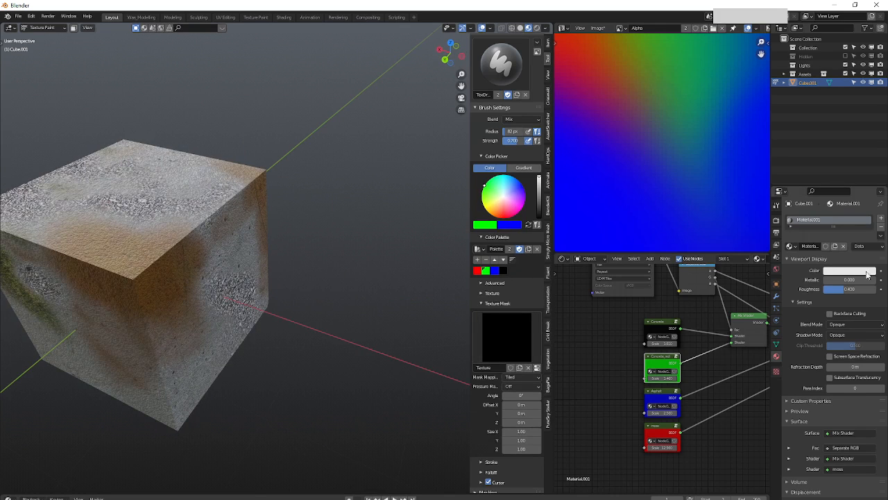
pyautogui.click(776, 371)
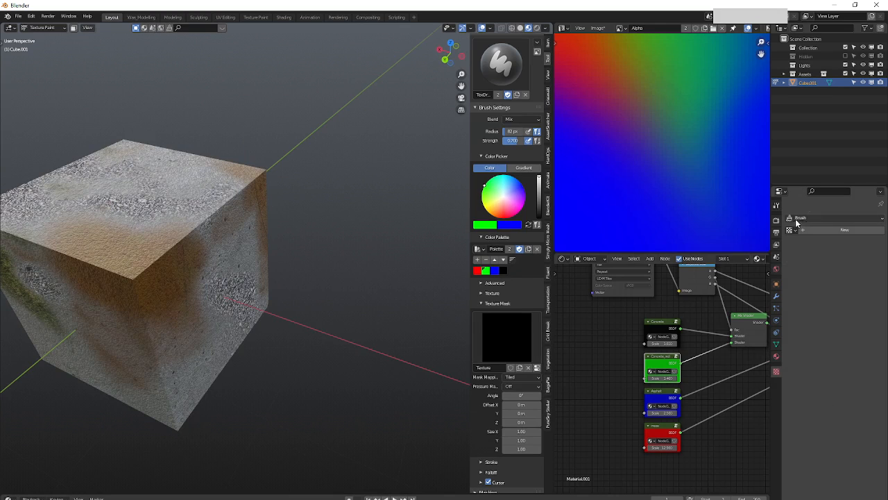
pyautogui.click(807, 218)
pyautogui.click(812, 238)
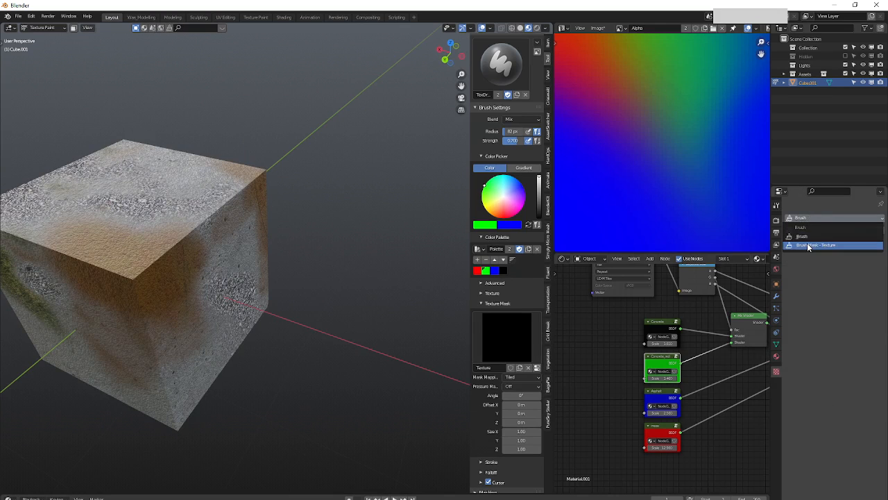
pyautogui.click(817, 230)
# Look through the available images for the mask texture and set its type to Musgrave.
pyautogui.click(790, 362)
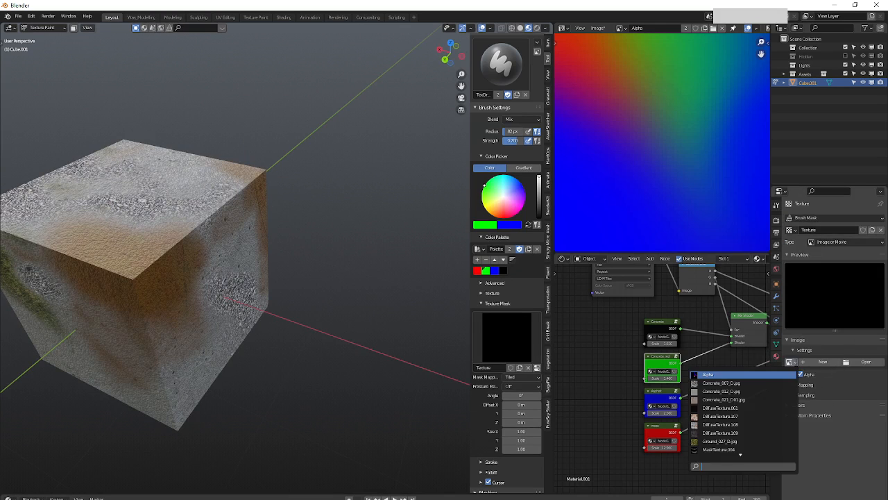
pyautogui.click(803, 365)
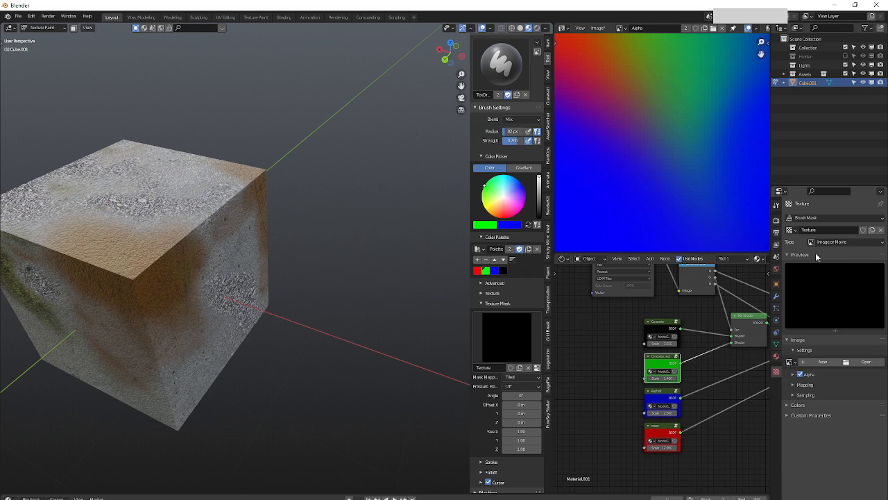
pyautogui.click(836, 242)
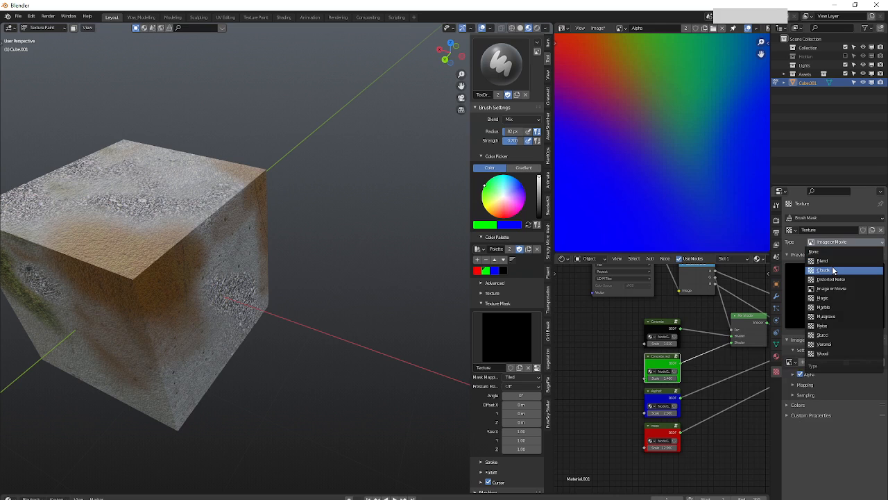
pyautogui.click(826, 316)
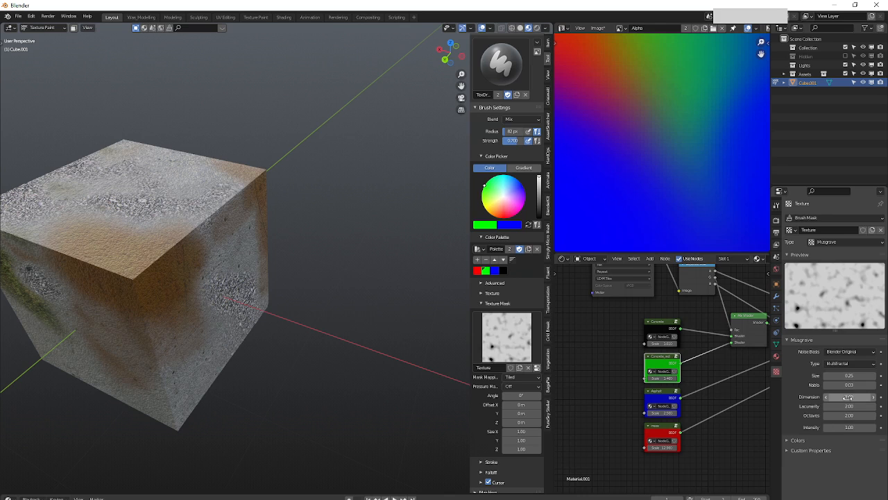
# Adjust the Musgrave mask's size, dimension, lacunarity and octaves, and raise its color contrast.
pyautogui.moveTo(849, 396)
pyautogui.mouseDown()
pyautogui.moveTo(871, 396)
pyautogui.moveTo(841, 375)
pyautogui.moveTo(820, 375)
pyautogui.moveTo(833, 385)
pyautogui.moveTo(882, 376)
pyautogui.mouseUp()
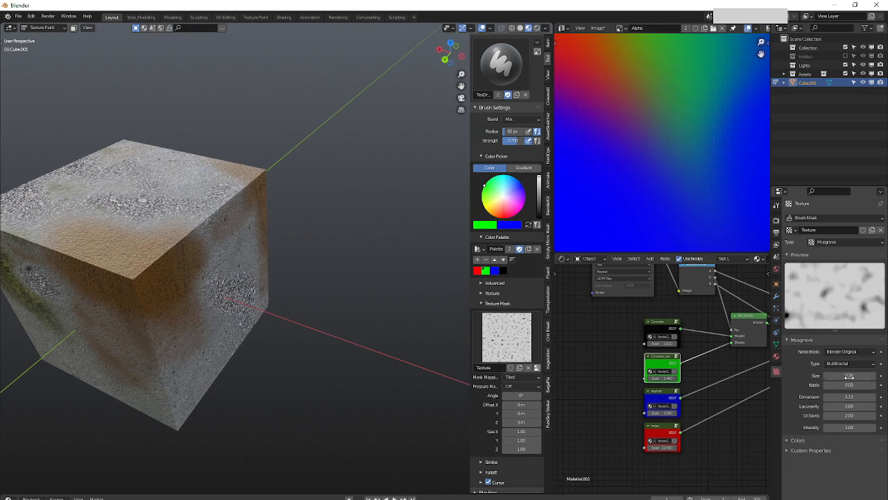
pyautogui.moveTo(851, 407); pyautogui.dragTo(831, 417)
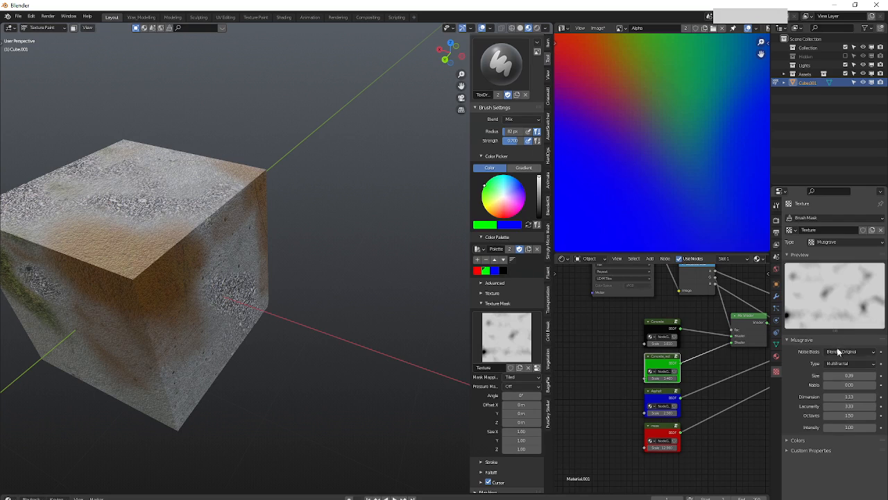
pyautogui.click(798, 440)
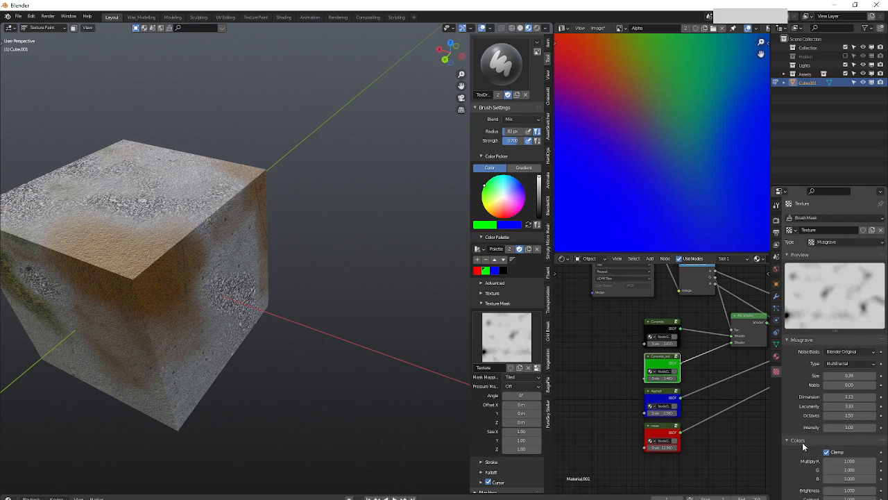
pyautogui.moveTo(853, 497); pyautogui.dragTo(869, 498)
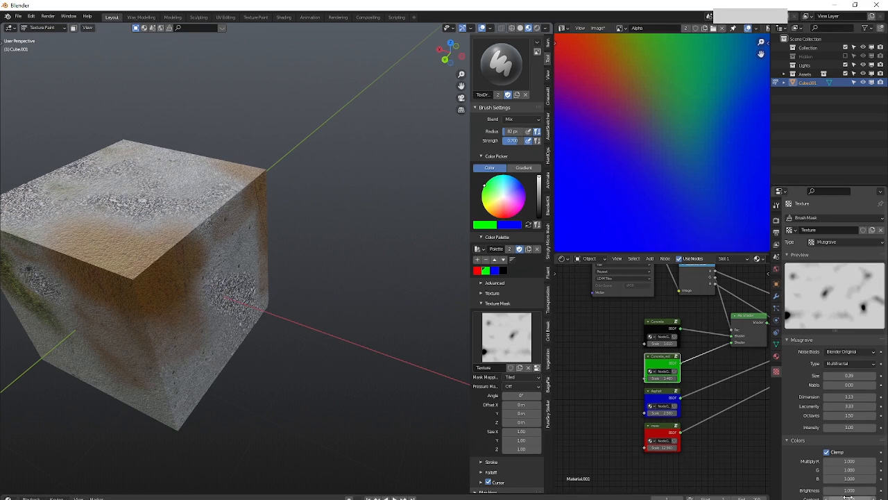
# Lower the Musgrave mask's color brightness and paint green Concrete_red blotches through it across the cube's top face.
pyautogui.moveTo(849, 490); pyautogui.dragTo(823, 490)
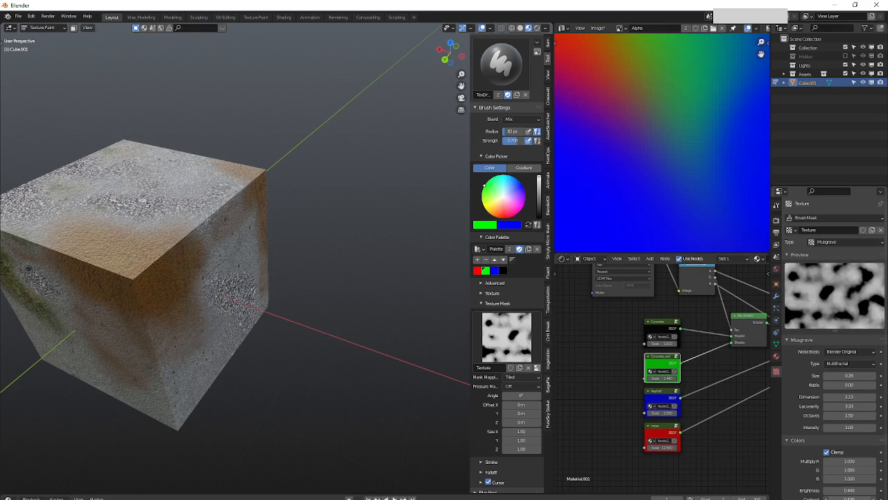
pyautogui.moveTo(172, 325)
pyautogui.mouseDown(button='middle')
pyautogui.moveTo(208, 306)
pyautogui.moveTo(162, 294)
pyautogui.mouseUp(button='middle')
pyautogui.moveTo(205, 296)
pyautogui.mouseDown()
pyautogui.moveTo(162, 292)
pyautogui.moveTo(258, 305)
pyautogui.moveTo(258, 257)
pyautogui.mouseUp()
pyautogui.moveTo(194, 257)
pyautogui.mouseDown()
pyautogui.moveTo(149, 226)
pyautogui.moveTo(150, 246)
pyautogui.moveTo(88, 299)
pyautogui.moveTo(107, 311)
pyautogui.mouseUp()
pyautogui.moveTo(115, 317); pyautogui.dragTo(267, 307, button='middle')
pyautogui.moveTo(233, 270)
pyautogui.mouseDown()
pyautogui.moveTo(201, 234)
pyautogui.moveTo(166, 284)
pyautogui.mouseUp()
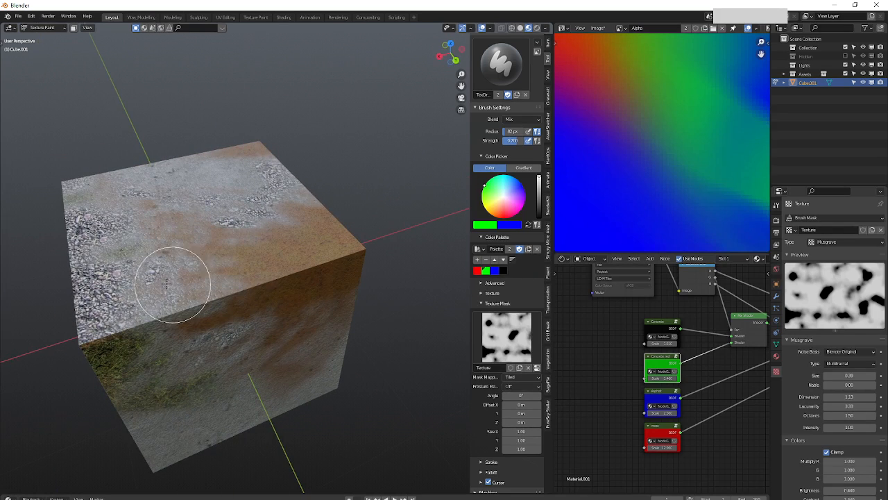
# Paint mottled Concrete_red onto the mossy side of the cube, including its upper edge above the moss.
pyautogui.moveTo(224, 340); pyautogui.dragTo(232, 358)
pyautogui.keyDown('shift'); pyautogui.moveTo(291, 355); pyautogui.dragTo(358, 326, button='middle'); pyautogui.keyUp('shift')
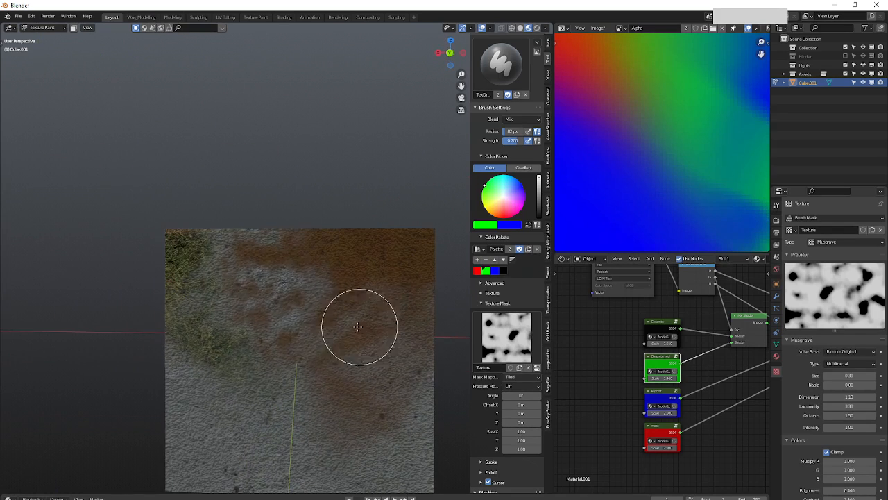
pyautogui.moveTo(213, 229); pyautogui.dragTo(249, 251)
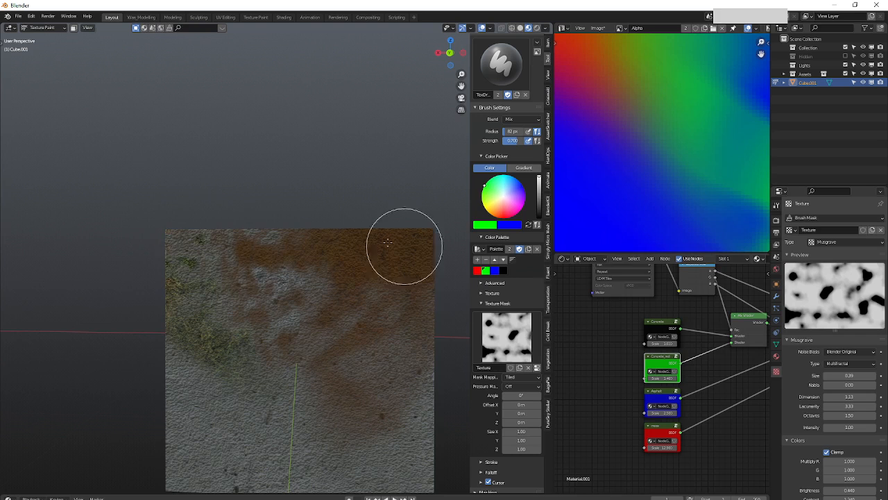
# Choose blue from the palette and paint masked asphalt patches on the adjacent side and the cube's top face.
pyautogui.moveTo(239, 281); pyautogui.dragTo(428, 340, button='middle')
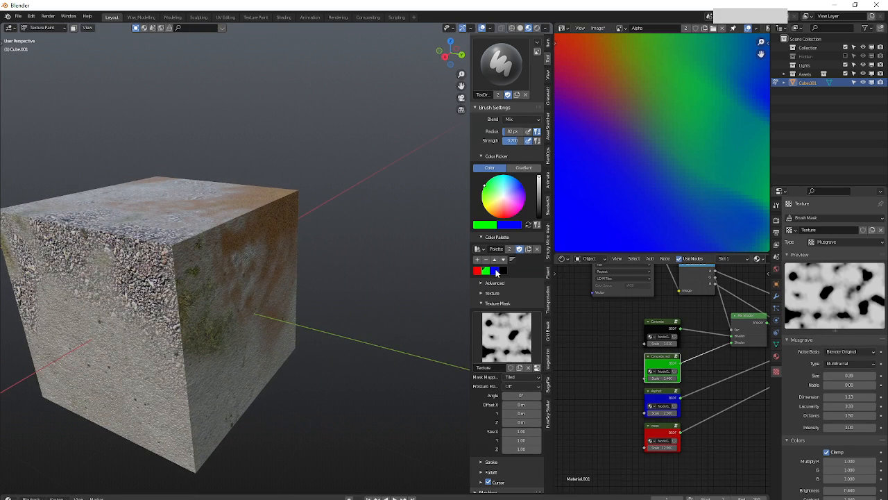
pyautogui.moveTo(153, 281)
pyautogui.mouseDown()
pyautogui.moveTo(228, 268)
pyautogui.moveTo(254, 224)
pyautogui.moveTo(278, 215)
pyautogui.moveTo(276, 258)
pyautogui.mouseUp()
pyautogui.moveTo(270, 307); pyautogui.dragTo(307, 317, button='middle')
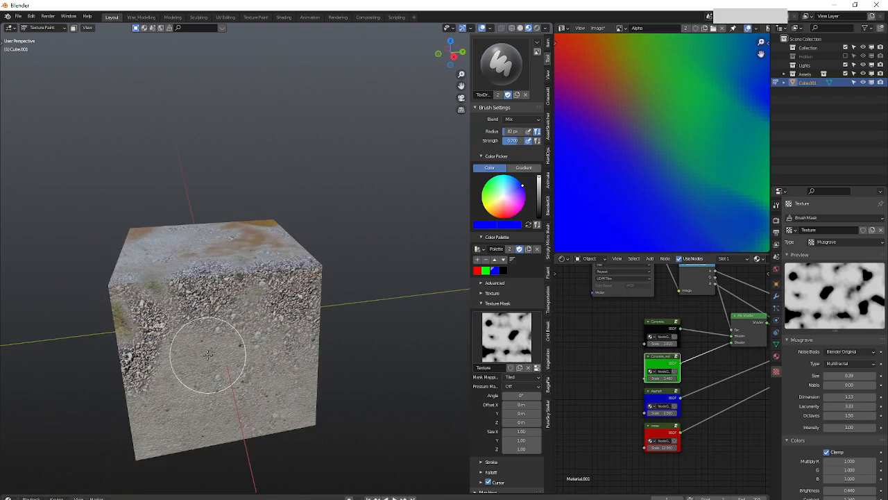
pyautogui.moveTo(161, 365); pyautogui.dragTo(309, 312, button='middle')
pyautogui.moveTo(232, 139); pyautogui.dragTo(216, 221, button='middle')
pyautogui.moveTo(224, 218); pyautogui.dragTo(296, 303)
pyautogui.keyDown('shift'); pyautogui.moveTo(240, 312); pyautogui.dragTo(272, 301, button='middle'); pyautogui.keyUp('shift')
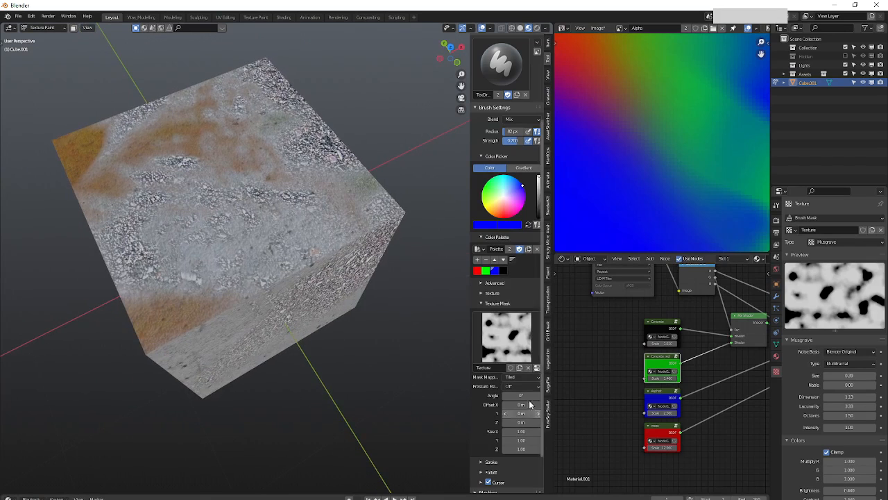
# Set the texture mask's mapping to Stencil and move the stencil over the cube.
pyautogui.click(514, 379)
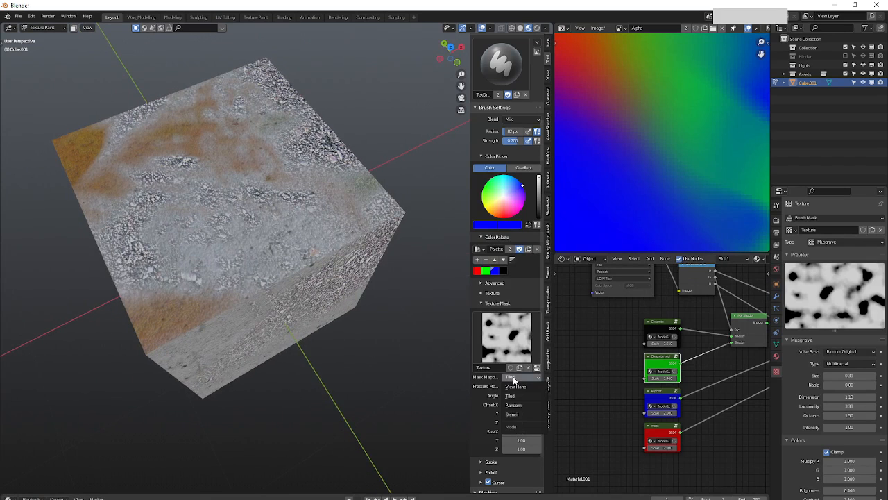
pyautogui.click(511, 395)
pyautogui.click(515, 382)
pyautogui.click(525, 412)
pyautogui.moveTo(147, 382); pyautogui.dragTo(160, 375, button='middle')
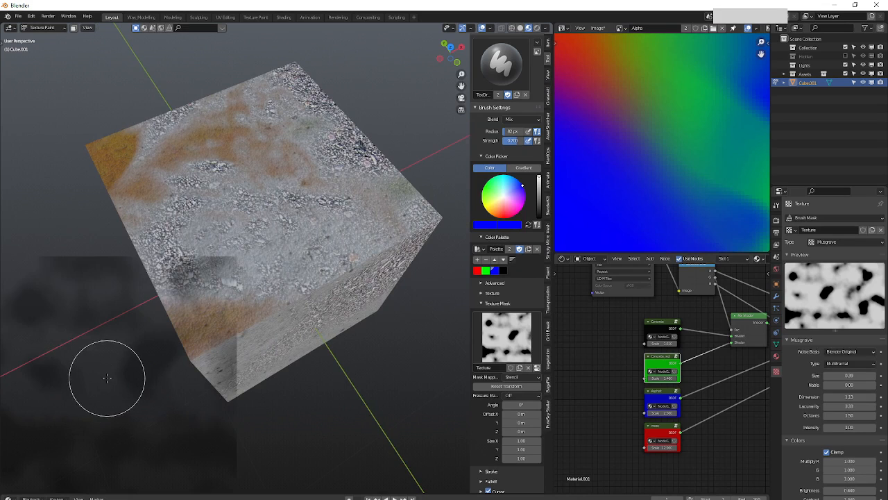
pyautogui.moveTo(107, 378)
pyautogui.mouseDown(button='right')
pyautogui.moveTo(238, 278)
pyautogui.moveTo(113, 335)
pyautogui.moveTo(276, 269)
pyautogui.mouseUp(button='right')
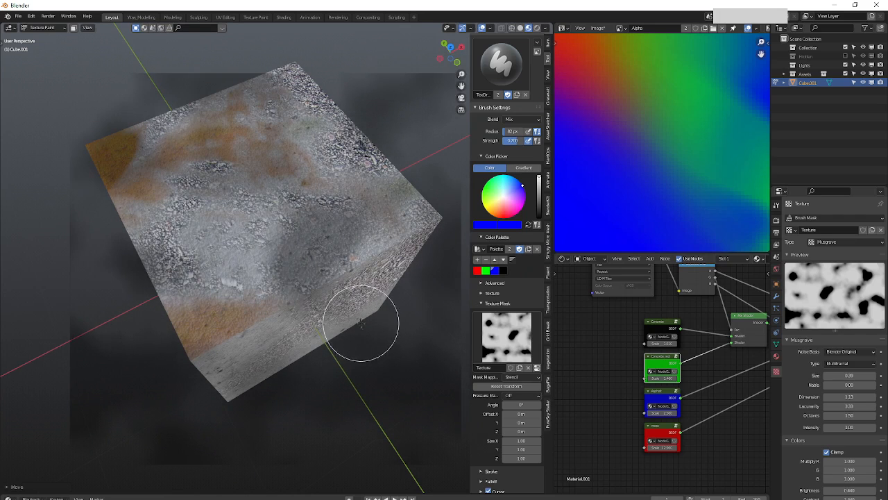
pyautogui.moveTo(366, 307); pyautogui.dragTo(341, 281, button='right')
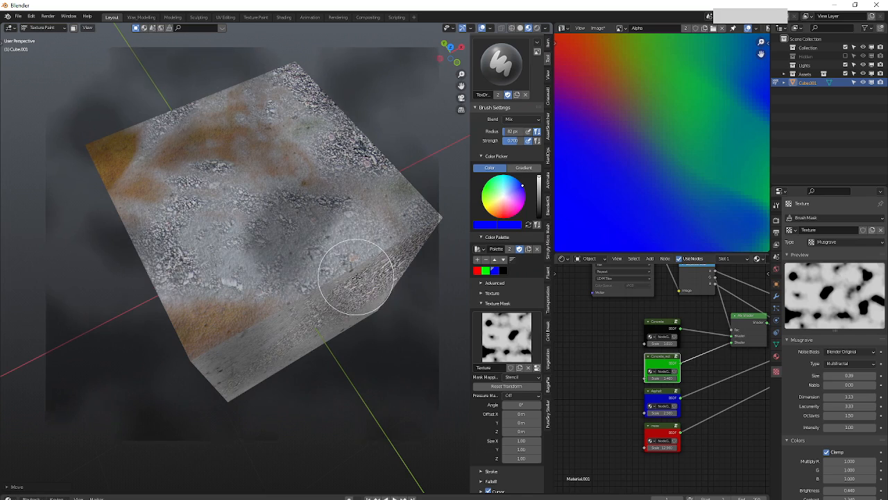
# View the cube from the back, then fit the stencil over that face and rotate it to 357°.
pyautogui.press('ctrl+KP_1')
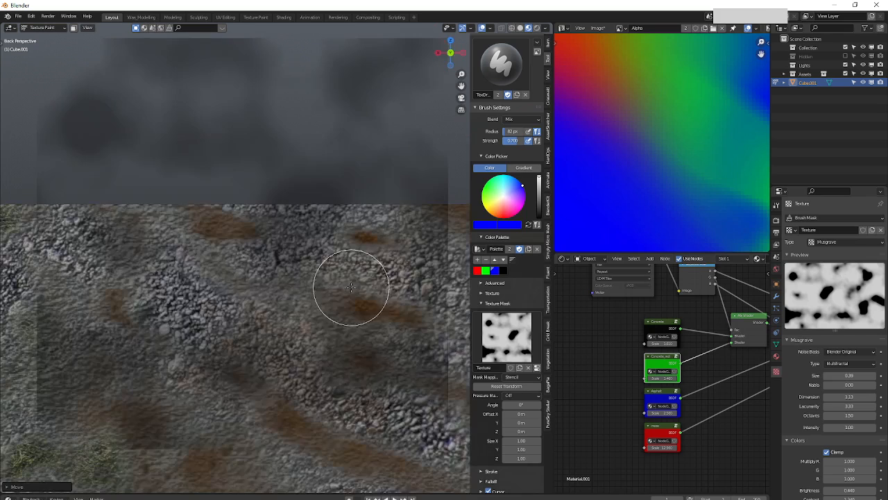
pyautogui.scroll(-2, 329, 288)
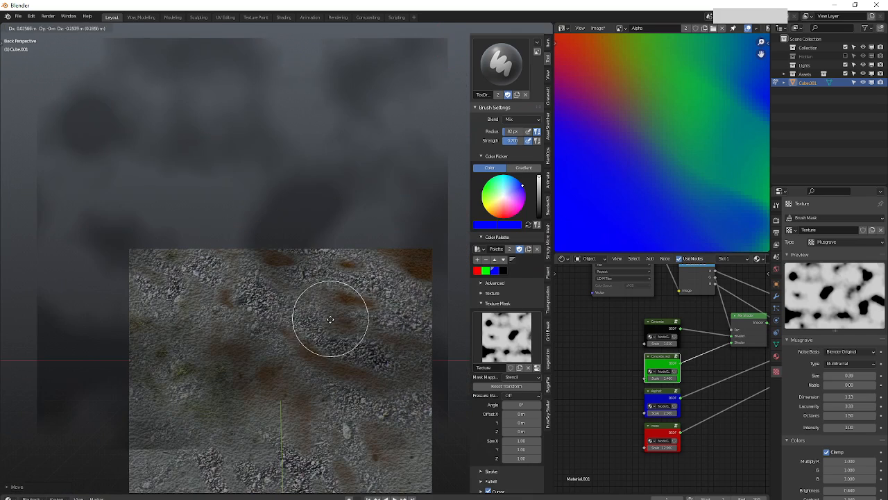
pyautogui.moveTo(307, 315)
pyautogui.keyDown('alt'); pyautogui.mouseDown(button='right')
pyautogui.moveTo(305, 343)
pyautogui.moveTo(307, 311)
pyautogui.moveTo(327, 323)
pyautogui.moveTo(317, 319)
pyautogui.moveTo(313, 386)
pyautogui.moveTo(353, 327)
pyautogui.moveTo(337, 298)
pyautogui.moveTo(363, 353)
pyautogui.moveTo(353, 317)
pyautogui.moveTo(359, 345)
pyautogui.moveTo(363, 333)
pyautogui.moveTo(375, 346)
pyautogui.moveTo(351, 292)
pyautogui.moveTo(317, 257)
pyautogui.moveTo(363, 337)
pyautogui.moveTo(307, 337)
pyautogui.moveTo(309, 321)
pyautogui.mouseUp(button='right'); pyautogui.keyUp('alt')
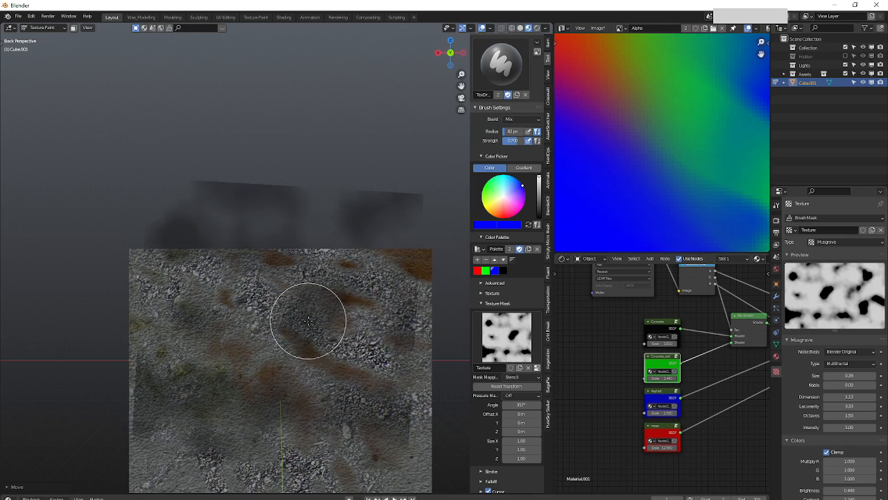
# Paint asphalt through the stencil over the back face, set the mask size to 7.20 on all axes, and paint more asphalt.
pyautogui.moveTo(206, 346)
pyautogui.mouseDown()
pyautogui.moveTo(174, 297)
pyautogui.moveTo(224, 396)
pyautogui.moveTo(335, 303)
pyautogui.mouseUp()
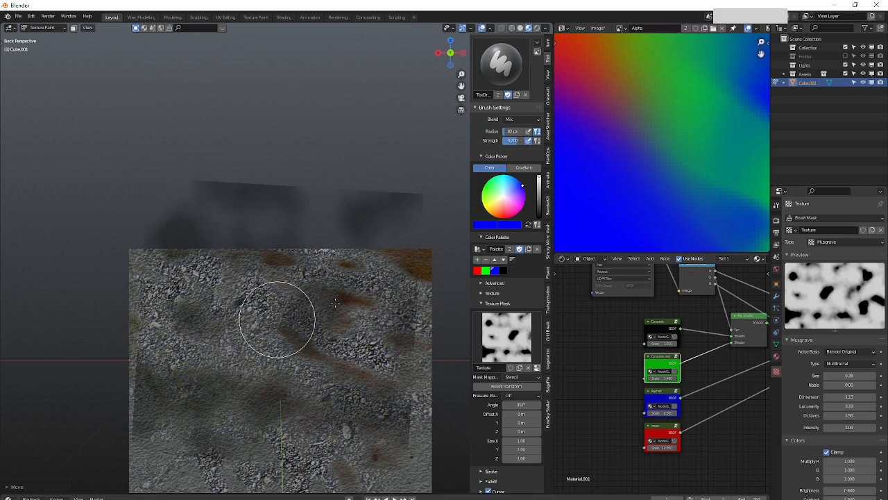
pyautogui.moveTo(276, 241); pyautogui.dragTo(256, 196)
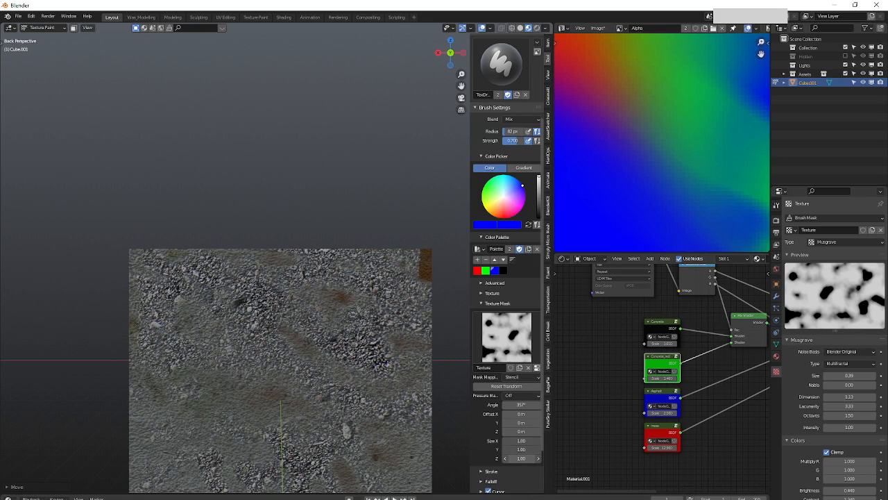
pyautogui.moveTo(520, 458); pyautogui.dragTo(534, 441)
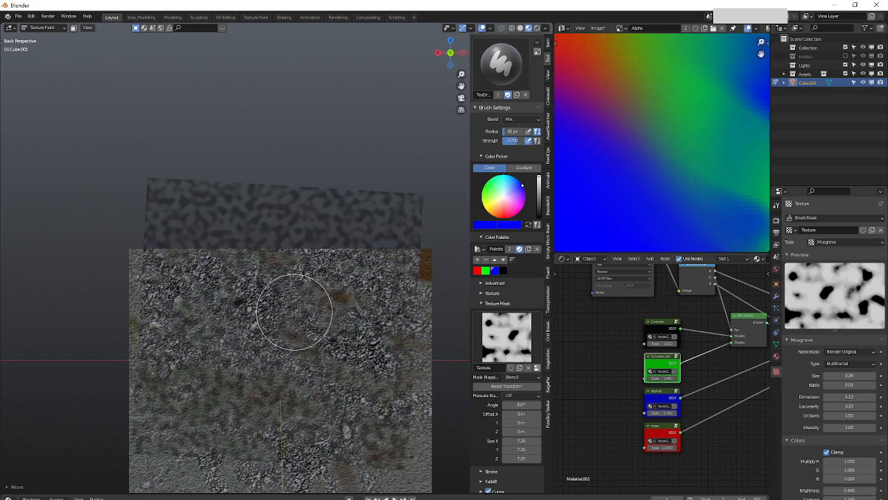
pyautogui.moveTo(264, 354)
pyautogui.mouseDown()
pyautogui.moveTo(225, 391)
pyautogui.moveTo(293, 386)
pyautogui.moveTo(399, 232)
pyautogui.moveTo(409, 274)
pyautogui.mouseUp()
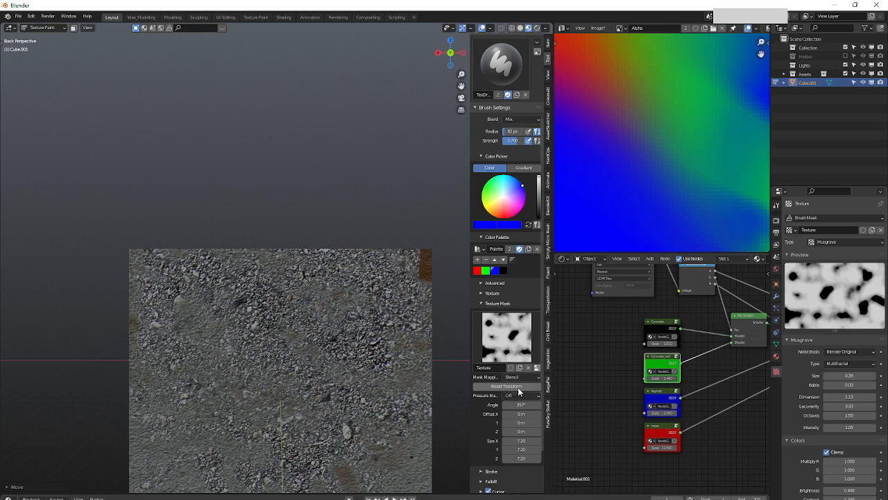
# Set the texture mask's mapping to Random and paint asphalt across the cube's top face.
pyautogui.click(521, 376)
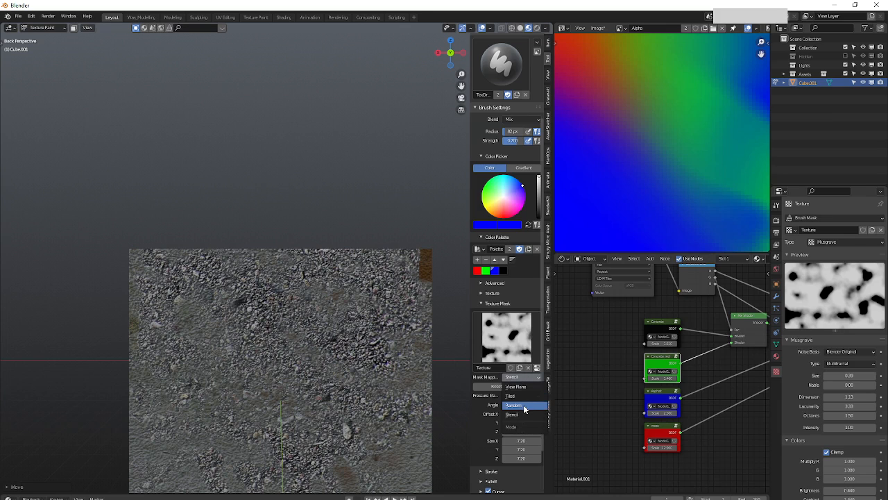
pyautogui.click(517, 405)
pyautogui.moveTo(307, 341); pyautogui.dragTo(271, 342, button='middle')
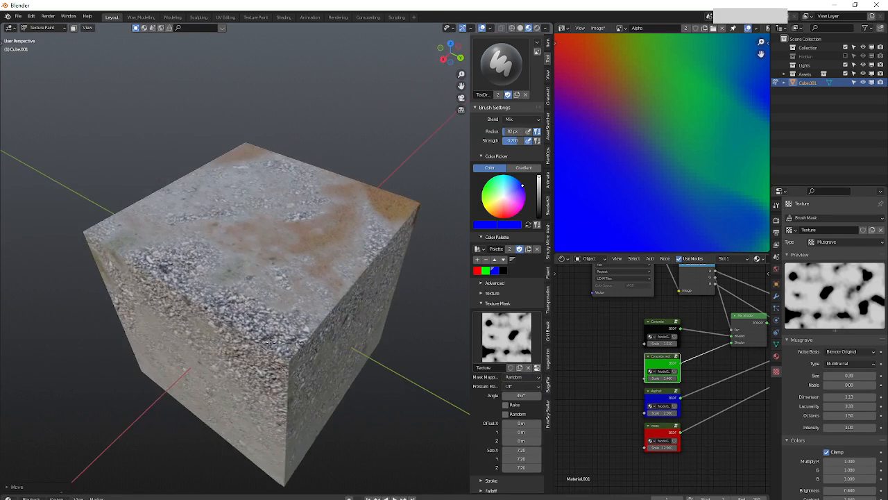
pyautogui.moveTo(271, 341)
pyautogui.mouseDown()
pyautogui.moveTo(159, 209)
pyautogui.moveTo(258, 268)
pyautogui.moveTo(397, 198)
pyautogui.moveTo(340, 218)
pyautogui.mouseUp()
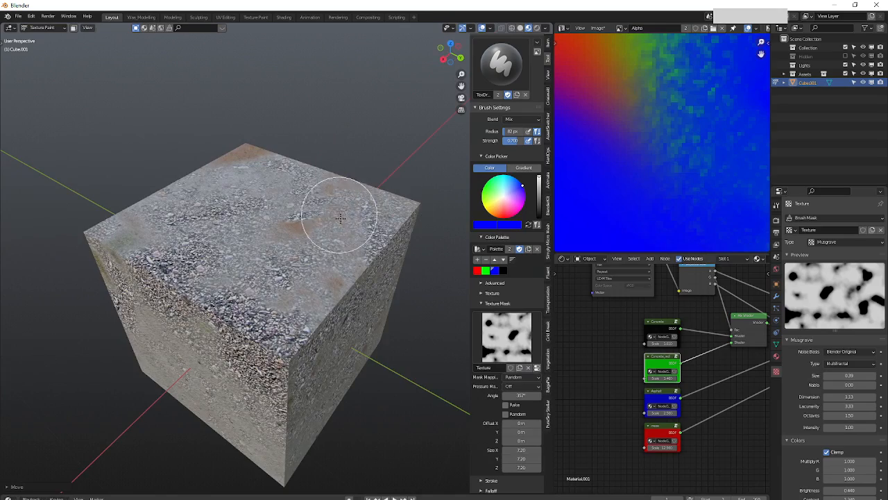
pyautogui.scroll(6, 340, 218)
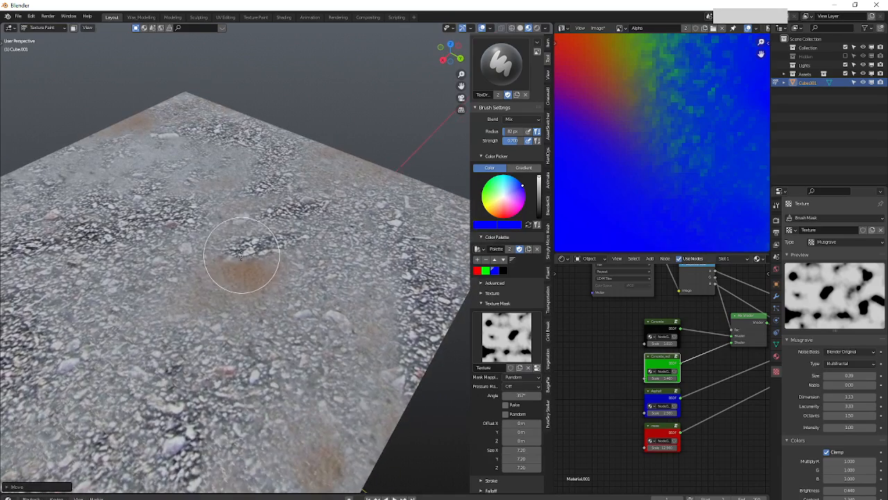
pyautogui.scroll(-8, 288, 248)
# Choose red from the palette and paint moss on the cube's side, in its middle and along its upper edge.
pyautogui.moveTo(278, 294); pyautogui.dragTo(301, 331, button='middle')
pyautogui.scroll(2, 291, 327)
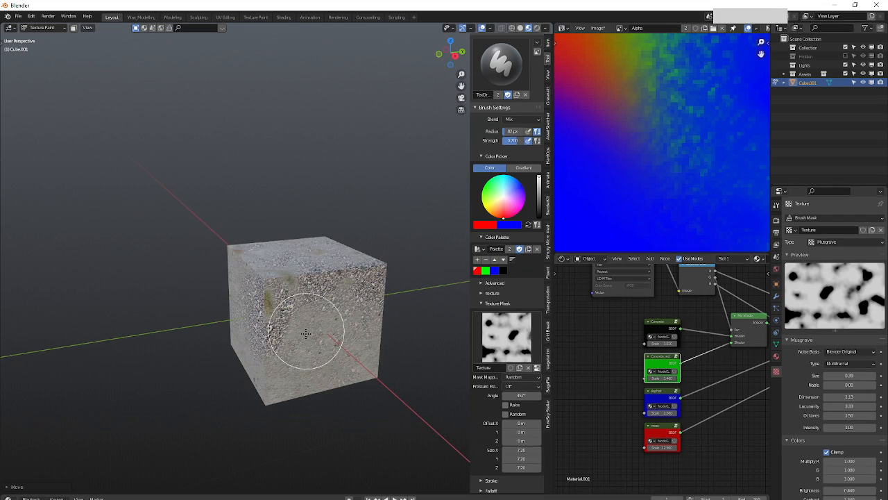
pyautogui.moveTo(306, 334)
pyautogui.mouseDown()
pyautogui.moveTo(287, 338)
pyautogui.moveTo(317, 347)
pyautogui.moveTo(323, 338)
pyautogui.mouseUp()
pyautogui.scroll(1, 296, 333)
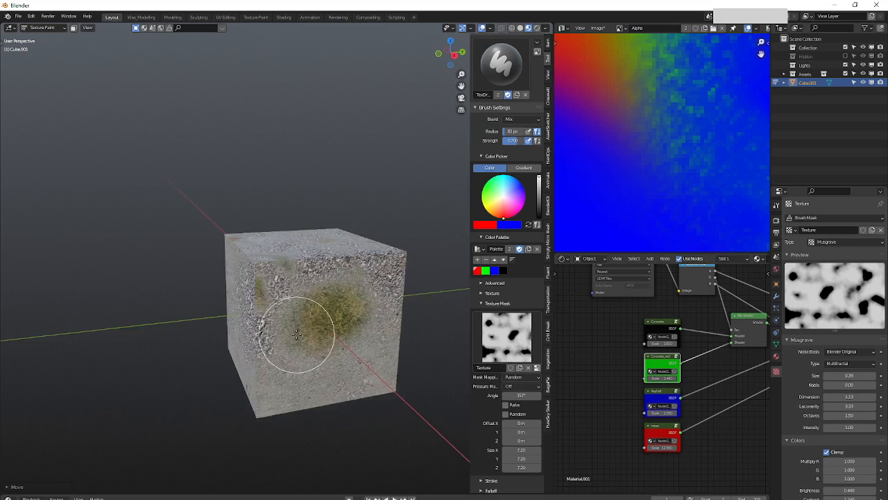
pyautogui.scroll(2, 296, 334)
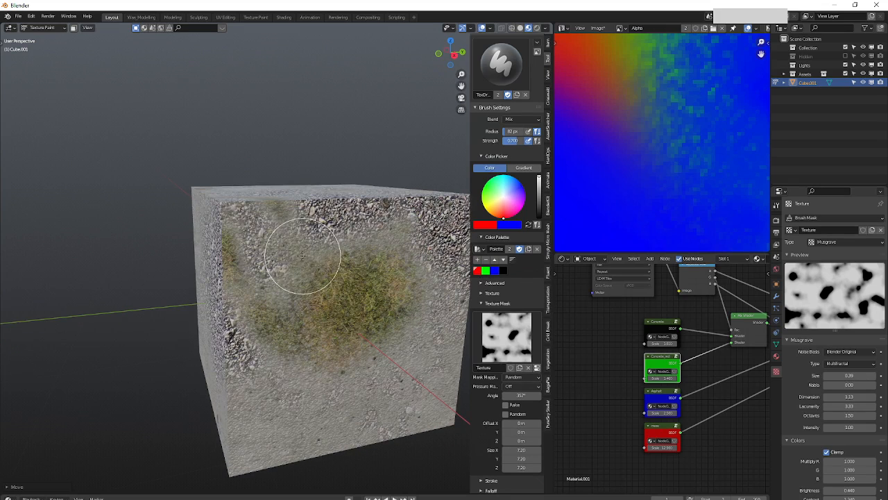
pyautogui.moveTo(302, 256)
pyautogui.mouseDown()
pyautogui.moveTo(326, 229)
pyautogui.moveTo(440, 204)
pyautogui.moveTo(227, 190)
pyautogui.moveTo(333, 213)
pyautogui.mouseUp()
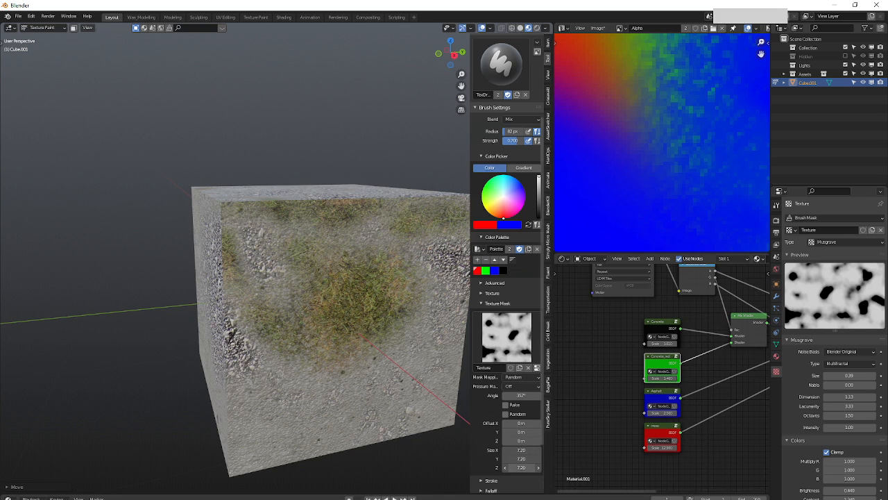
# Set the mask size to 3.50 on all axes and paint more moss beside the vertical edge and around its upper corner.
pyautogui.moveTo(521, 467); pyautogui.dragTo(495, 450)
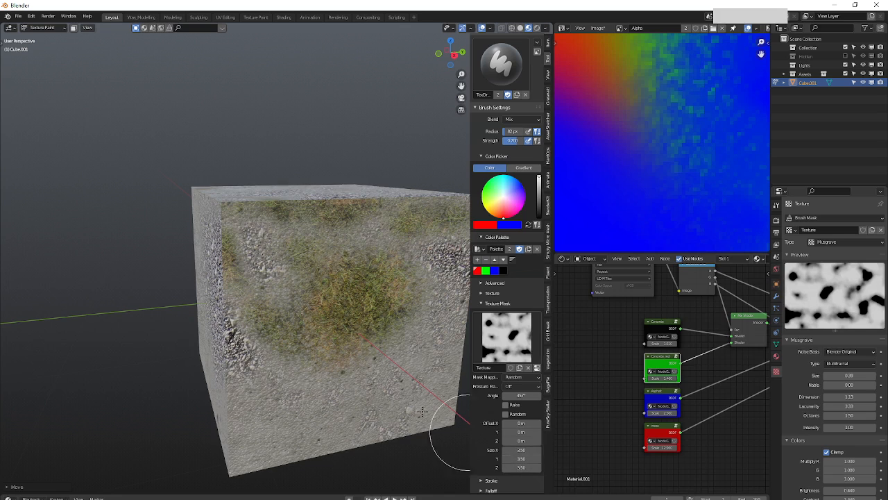
pyautogui.moveTo(249, 333)
pyautogui.mouseDown()
pyautogui.moveTo(263, 282)
pyautogui.moveTo(280, 290)
pyautogui.moveTo(265, 250)
pyautogui.moveTo(242, 238)
pyautogui.mouseUp()
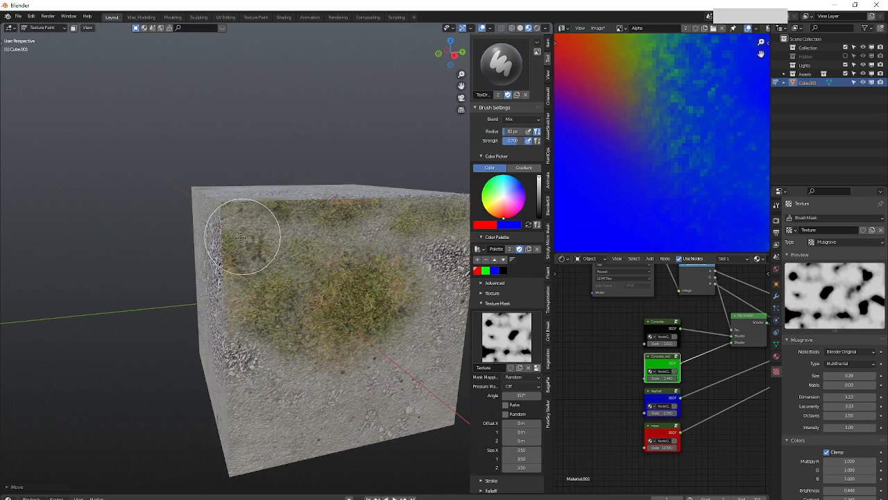
pyautogui.moveTo(308, 364); pyautogui.dragTo(317, 368, button='middle')
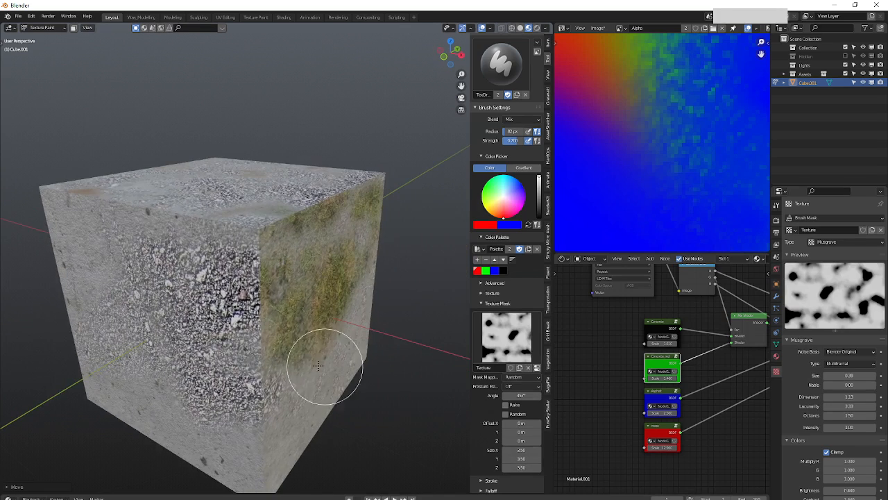
pyautogui.moveTo(318, 368)
pyautogui.mouseDown()
pyautogui.moveTo(245, 234)
pyautogui.moveTo(237, 248)
pyautogui.mouseUp()
# Check the painted cube in Rendered shading, return to Material Preview, and bring the Alpha image node into view.
pyautogui.moveTo(330, 284); pyautogui.dragTo(309, 282, button='middle')
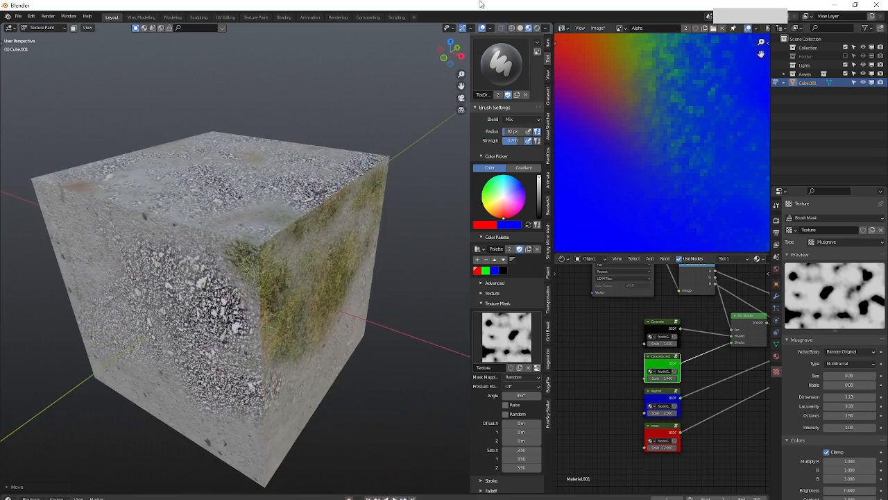
pyautogui.click(536, 28)
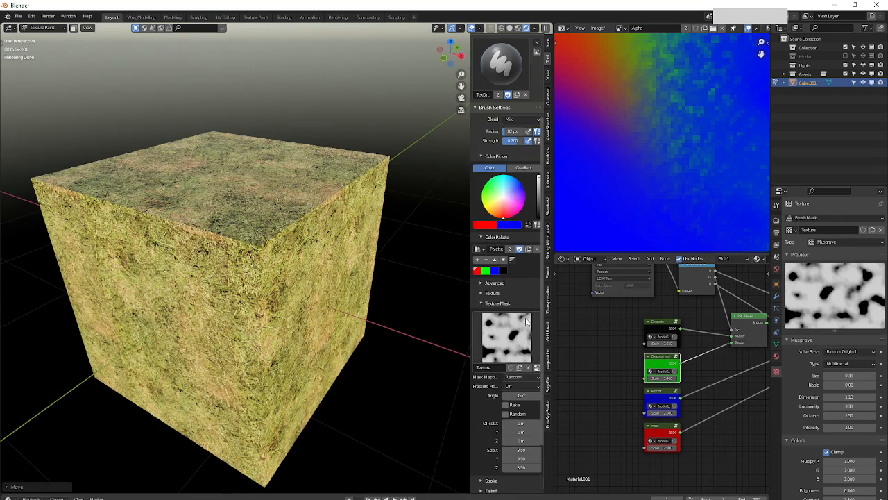
pyautogui.scroll(4, 527, 312)
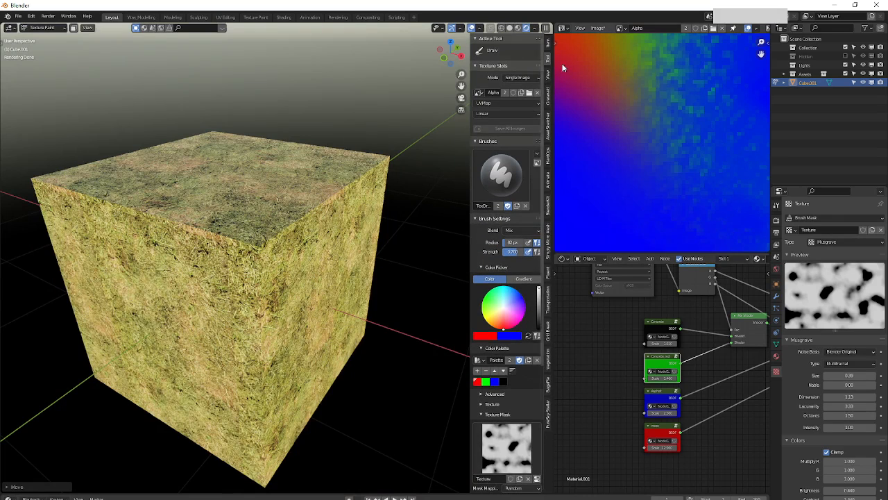
pyautogui.click(517, 28)
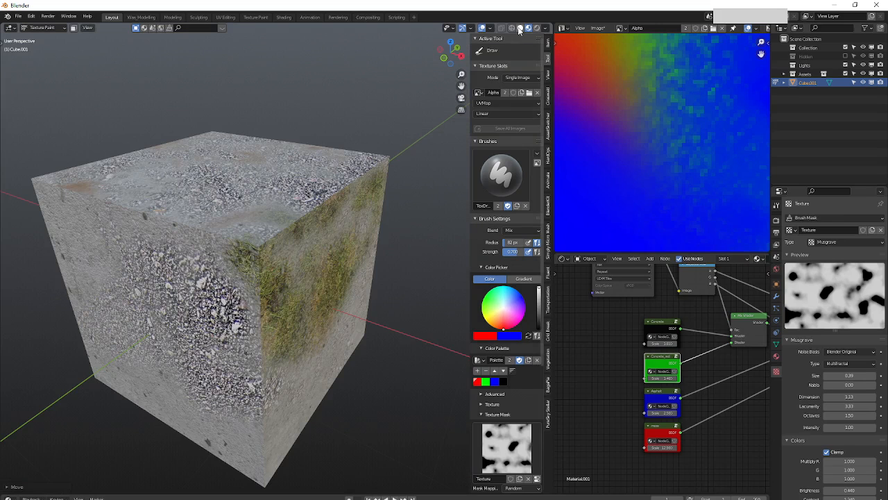
pyautogui.moveTo(243, 245); pyautogui.dragTo(239, 254, button='middle')
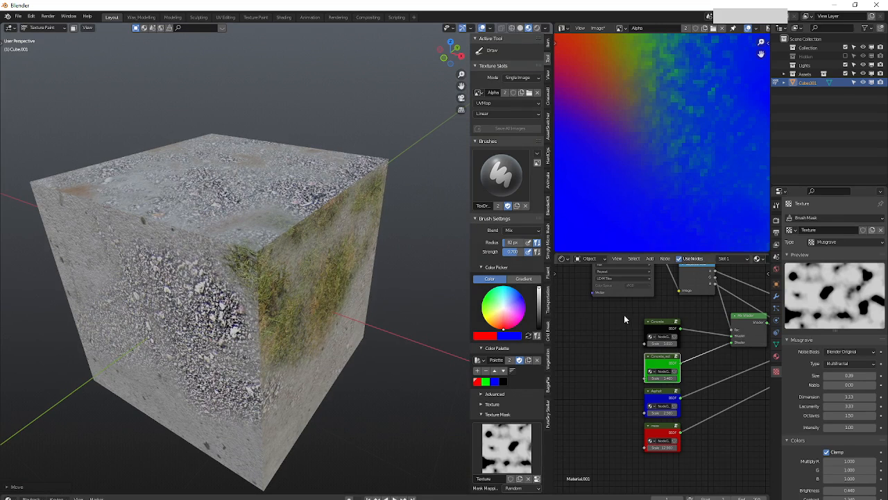
pyautogui.moveTo(624, 318); pyautogui.dragTo(598, 403, button='middle')
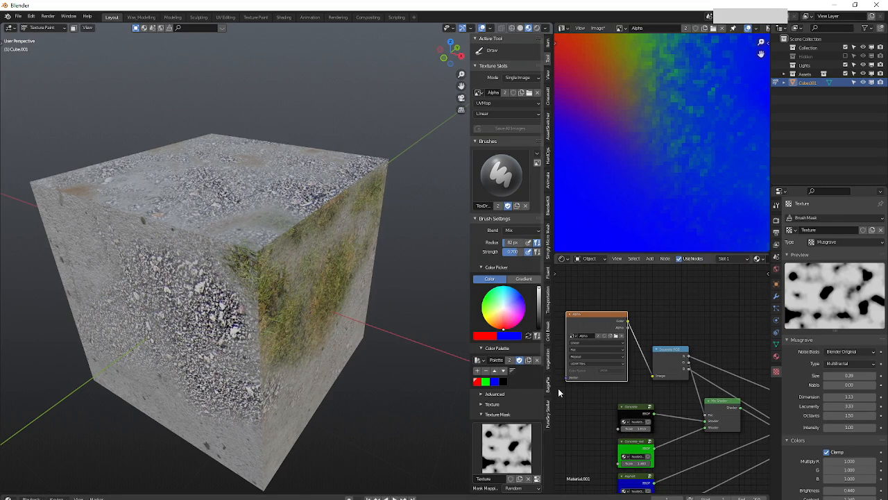
# Save the Alpha image as a PNG file in the Desktop folder.
pyautogui.moveTo(621, 356); pyautogui.dragTo(631, 345, button='middle')
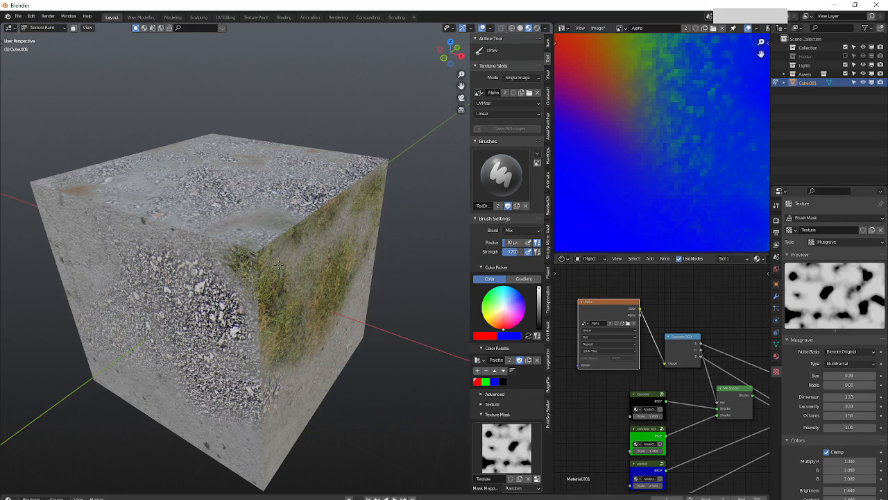
pyautogui.moveTo(278, 264); pyautogui.dragTo(278, 269, button='middle')
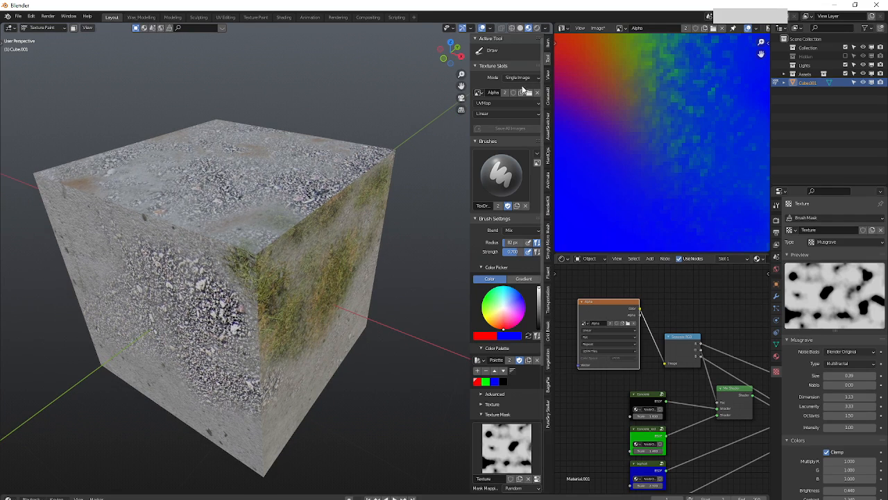
pyautogui.click(478, 93)
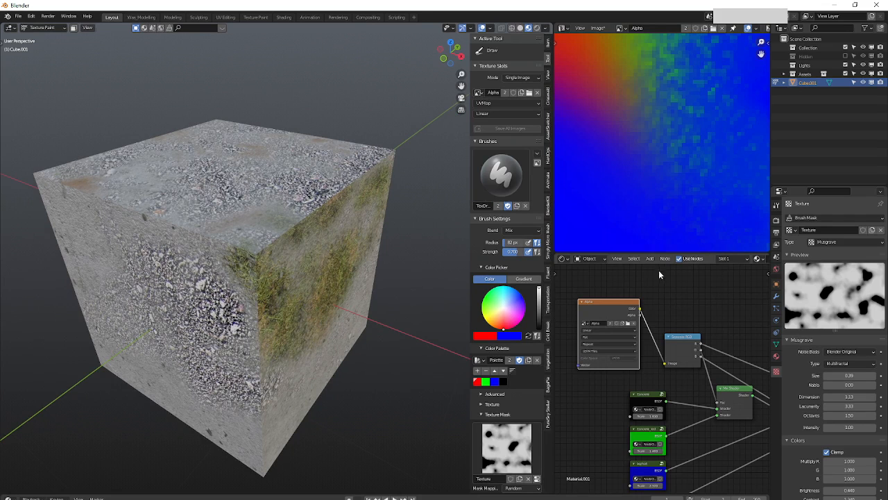
pyautogui.moveTo(687, 313); pyautogui.dragTo(681, 302, button='middle')
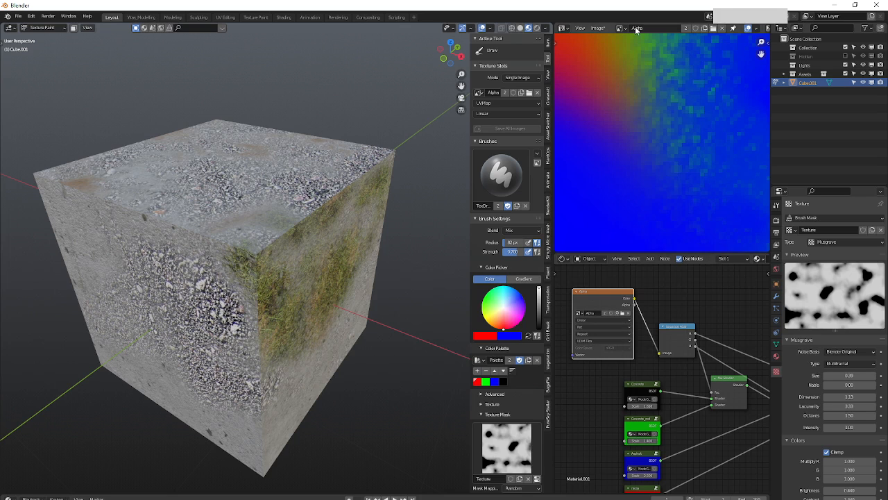
pyautogui.click(599, 29)
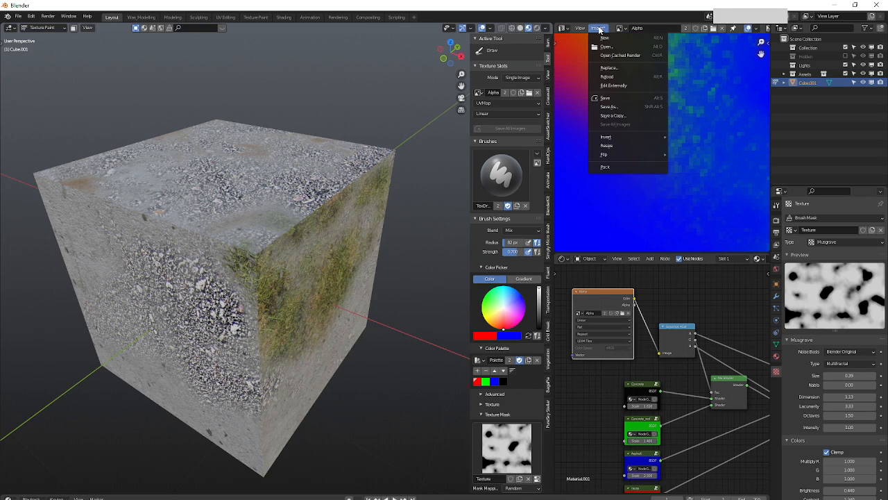
pyautogui.click(619, 101)
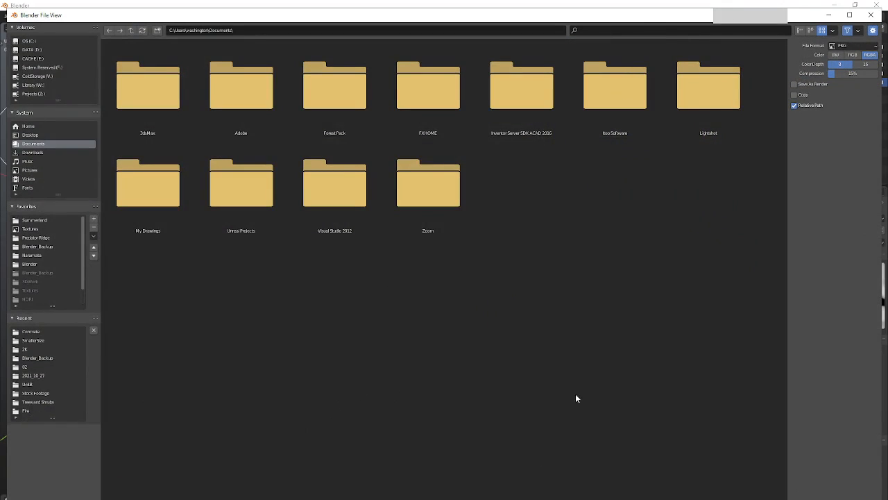
pyautogui.click(29, 136)
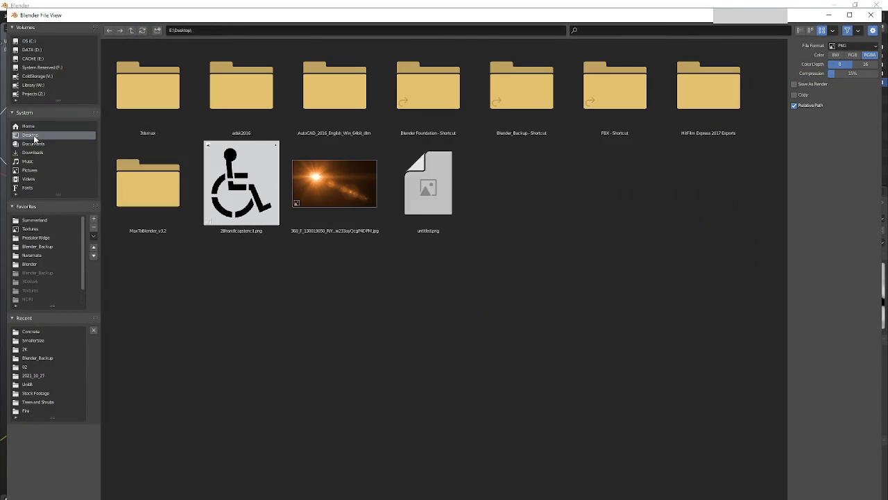
pyautogui.press('Escape')
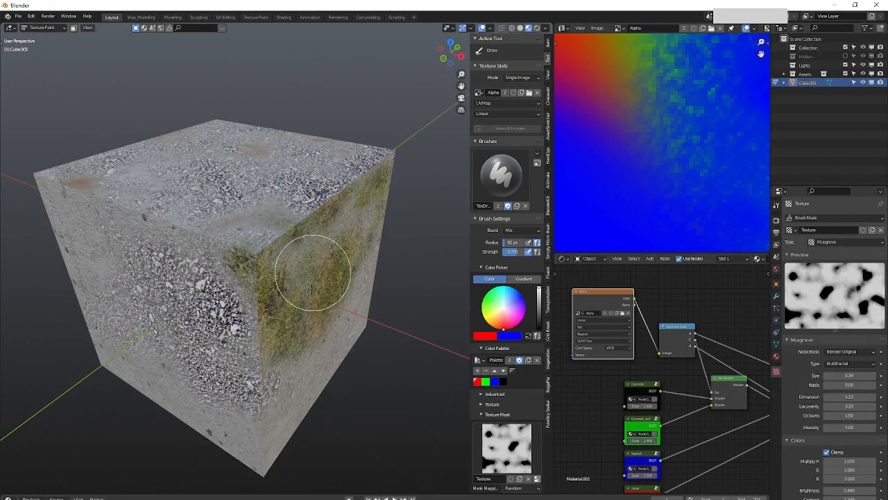
# Assign a different image to the paint texture slot and set the slot back to Alpha.
pyautogui.moveTo(311, 289)
pyautogui.mouseDown(button='middle')
pyautogui.moveTo(271, 285)
pyautogui.moveTo(308, 258)
pyautogui.moveTo(377, 244)
pyautogui.mouseUp(button='middle')
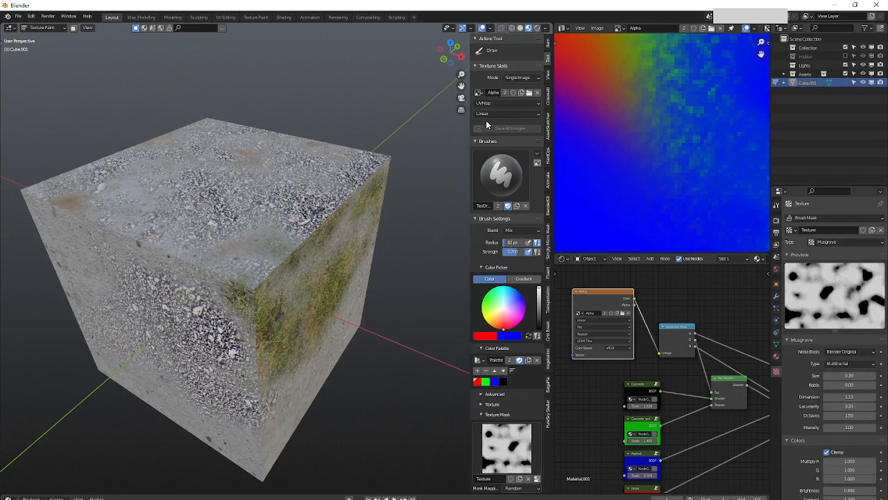
pyautogui.click(478, 93)
pyautogui.click(495, 114)
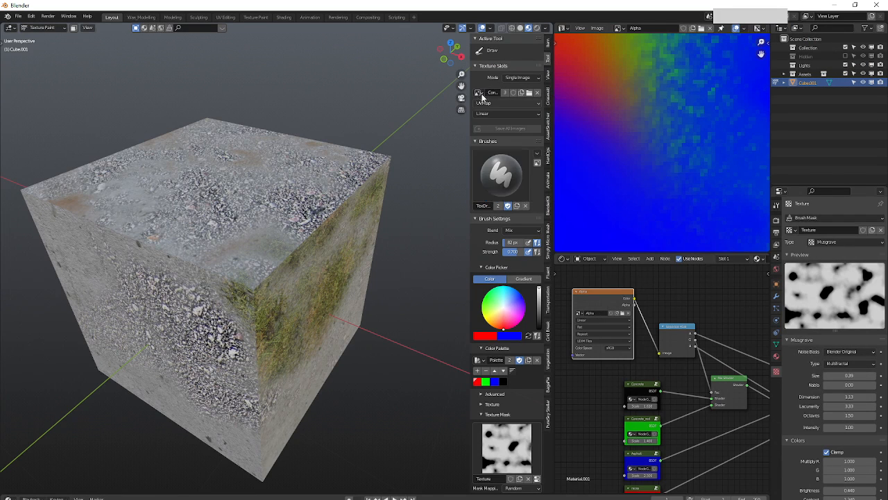
pyautogui.click(478, 93)
pyautogui.click(490, 107)
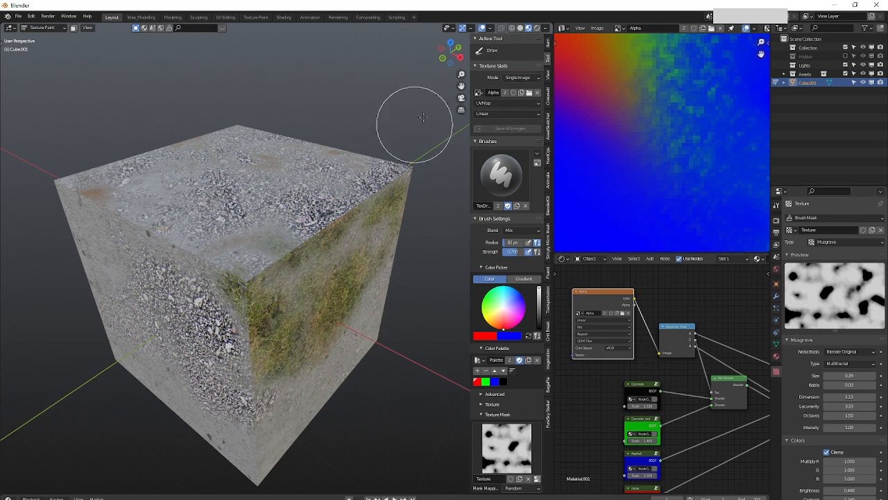
# Paint moss over the cube's front upper edge and across its top face in Material Preview, and save all images.
pyautogui.click(537, 29)
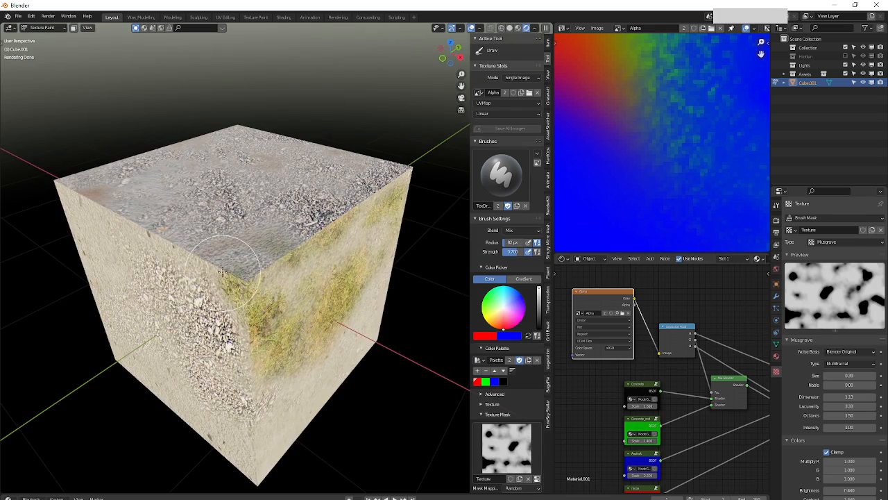
pyautogui.click(217, 259)
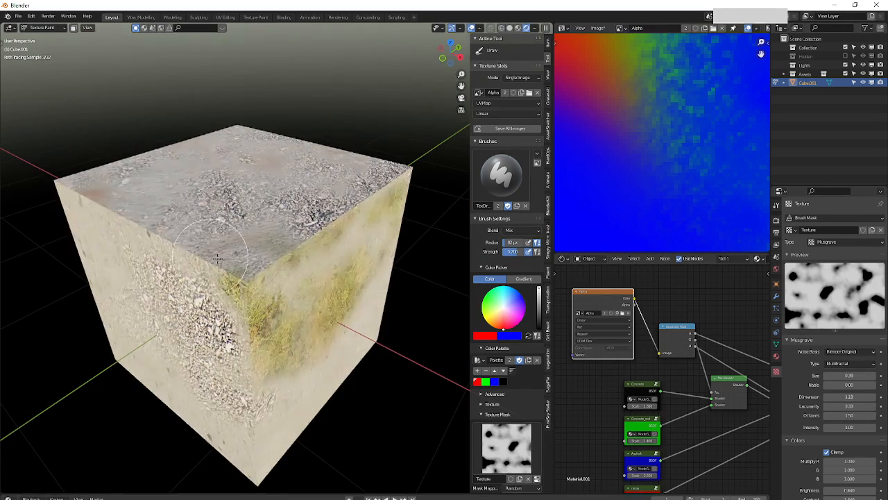
pyautogui.click(518, 27)
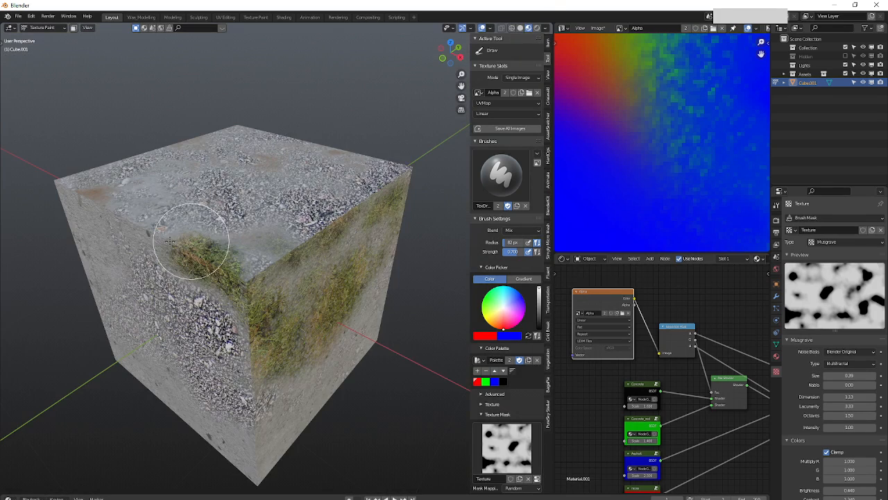
pyautogui.moveTo(186, 247)
pyautogui.mouseDown()
pyautogui.moveTo(299, 252)
pyautogui.moveTo(118, 201)
pyautogui.moveTo(136, 181)
pyautogui.moveTo(340, 146)
pyautogui.moveTo(361, 174)
pyautogui.moveTo(328, 178)
pyautogui.moveTo(406, 189)
pyautogui.moveTo(340, 178)
pyautogui.moveTo(321, 184)
pyautogui.moveTo(312, 203)
pyautogui.moveTo(319, 198)
pyautogui.mouseUp()
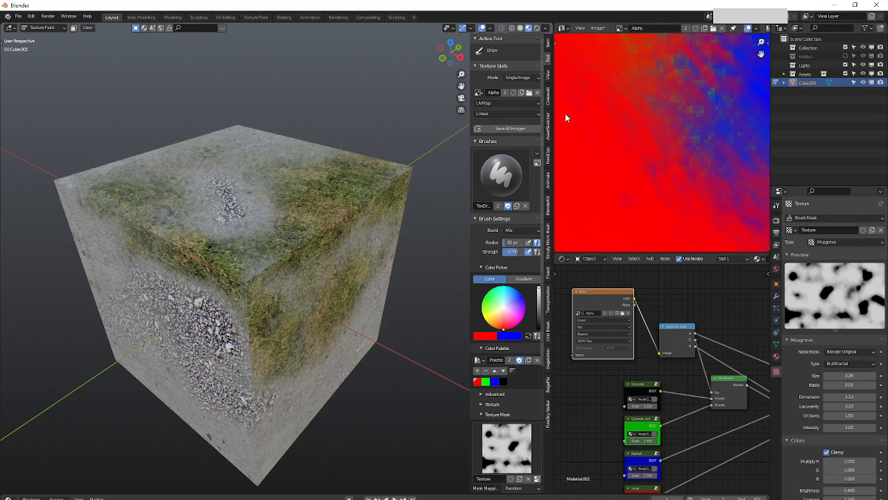
pyautogui.click(510, 129)
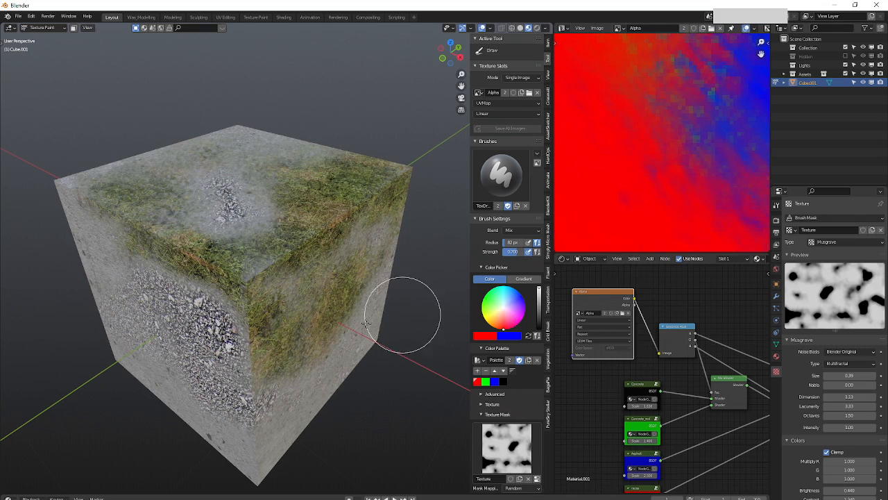
# Inspect the moss closely in Rendered shading, open the moss node group and raise its Bump strength.
pyautogui.click(536, 28)
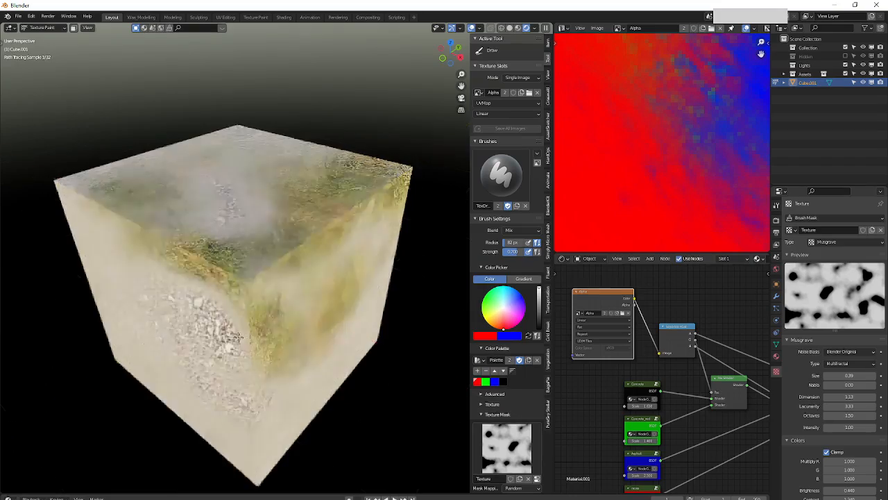
pyautogui.moveTo(209, 306)
pyautogui.mouseDown(button='middle')
pyautogui.moveTo(265, 268)
pyautogui.moveTo(229, 260)
pyautogui.moveTo(264, 274)
pyautogui.moveTo(293, 268)
pyautogui.mouseUp(button='middle')
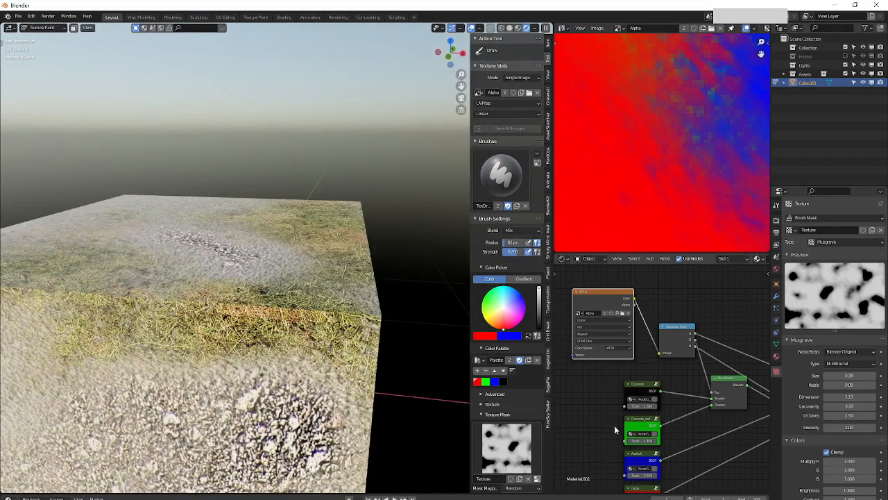
pyautogui.keyDown('shift'); pyautogui.scroll(-4, 614, 425); pyautogui.keyUp('shift')
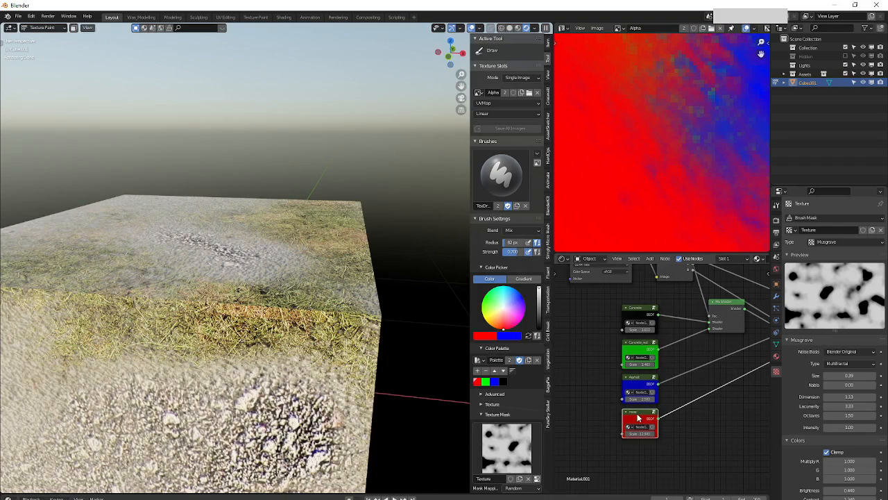
pyautogui.press('Tab')
pyautogui.moveTo(700, 442); pyautogui.dragTo(665, 395, button='middle')
pyautogui.scroll(2, 668, 400)
pyautogui.moveTo(667, 419)
pyautogui.mouseDown()
pyautogui.moveTo(657, 419)
pyautogui.moveTo(681, 418)
pyautogui.mouseUp()
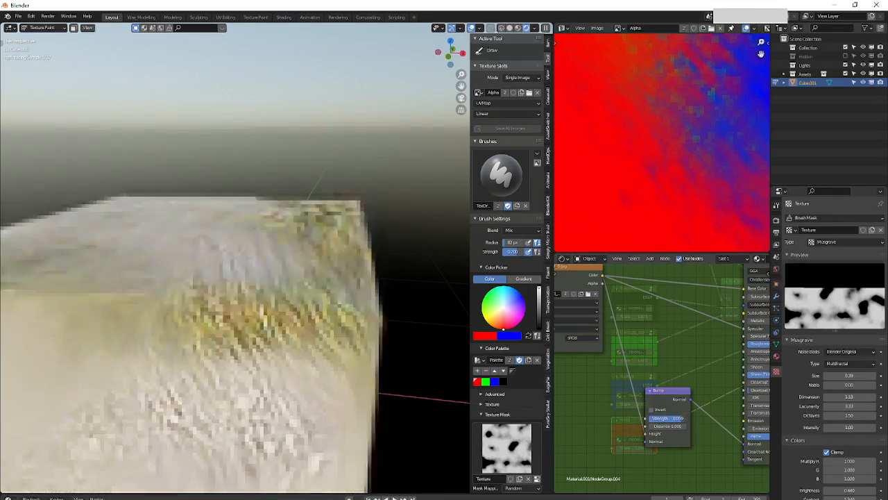
# In Material Preview, set the moss Principled BSDF's Roughness to about 0.68 and disconnect the texture from its Specular input.
pyautogui.scroll(-3, 722, 410)
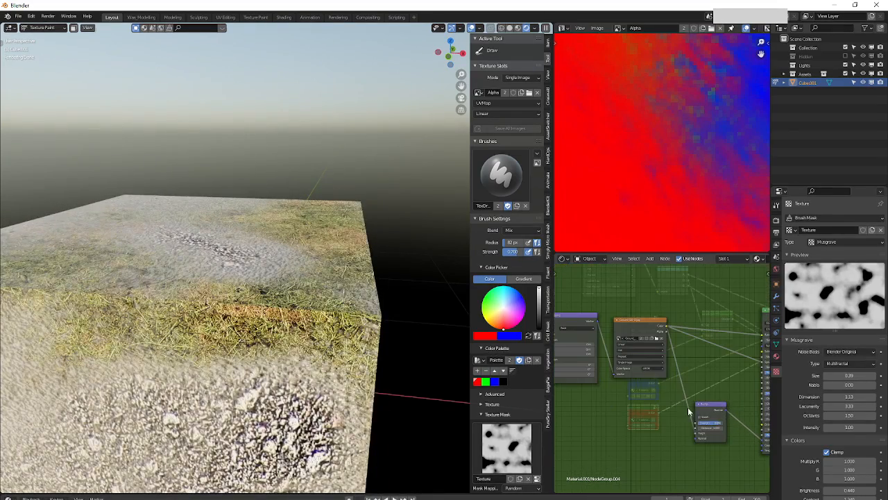
pyautogui.moveTo(644, 368); pyautogui.dragTo(583, 361, button='middle')
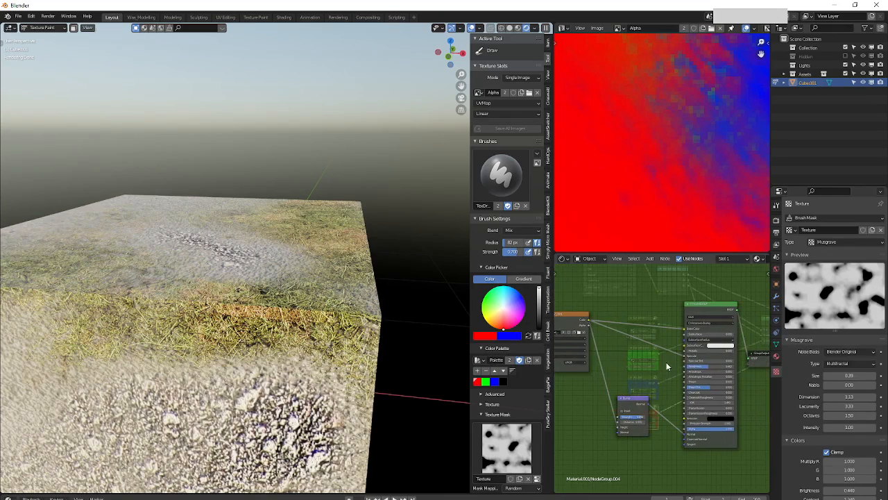
pyautogui.scroll(4, 668, 366)
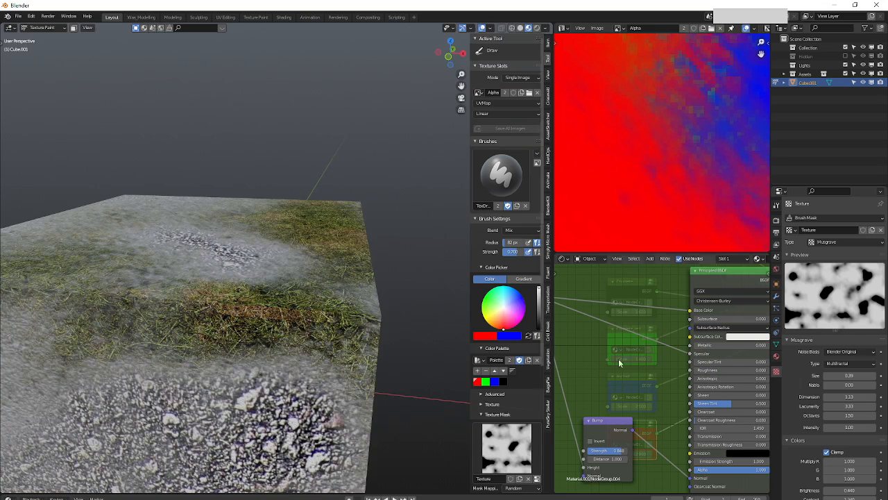
pyautogui.moveTo(608, 369); pyautogui.dragTo(520, 411, button='middle')
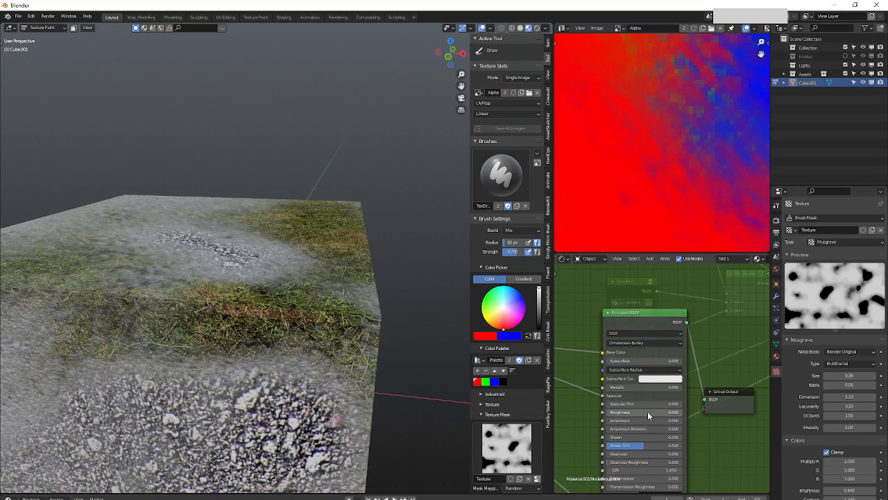
pyautogui.moveTo(647, 411)
pyautogui.mouseDown()
pyautogui.moveTo(677, 411)
pyautogui.moveTo(642, 411)
pyautogui.moveTo(658, 411)
pyautogui.mouseUp()
pyautogui.moveTo(600, 399); pyautogui.dragTo(623, 389, button='middle')
pyautogui.moveTo(624, 386); pyautogui.dragTo(580, 395)
pyautogui.moveTo(373, 224); pyautogui.dragTo(329, 262, button='middle')
pyautogui.scroll(1, 337, 275)
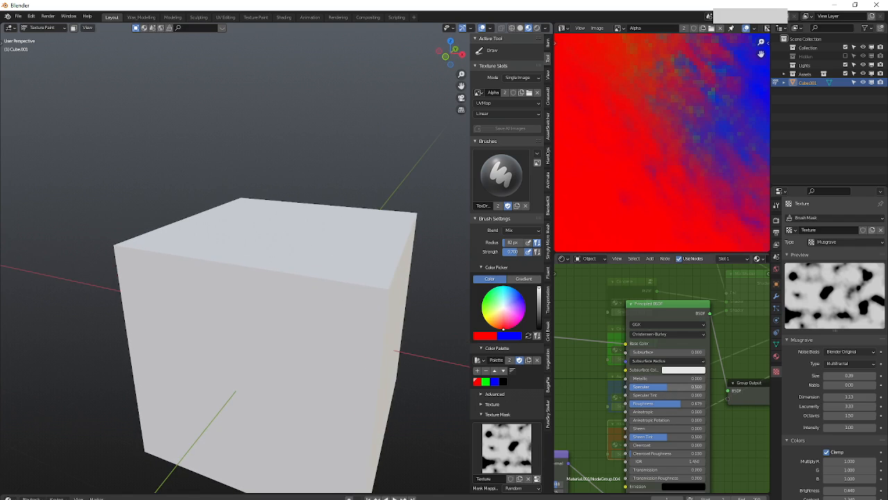
# Set the moss shader's Specular to about 0.60, and try Metallic at 1.000 before returning it to 0.000.
pyautogui.doubleClick(678, 387)
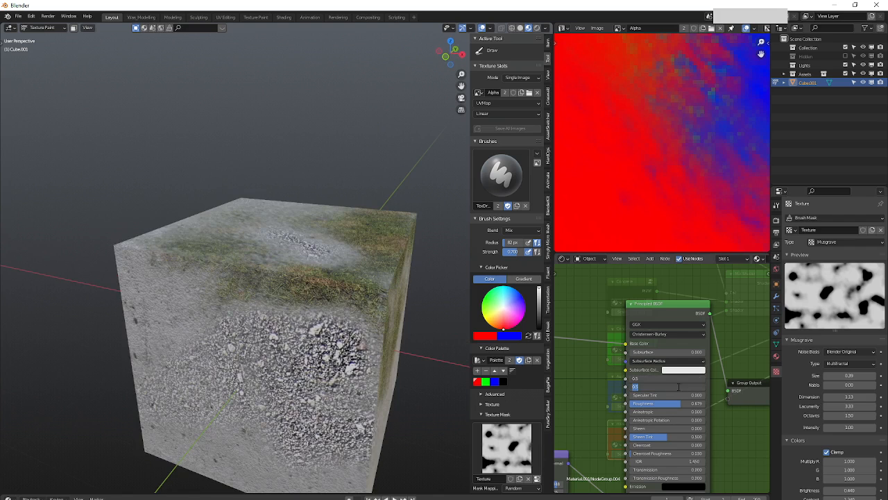
pyautogui.write('0.337')
pyautogui.press('Return')
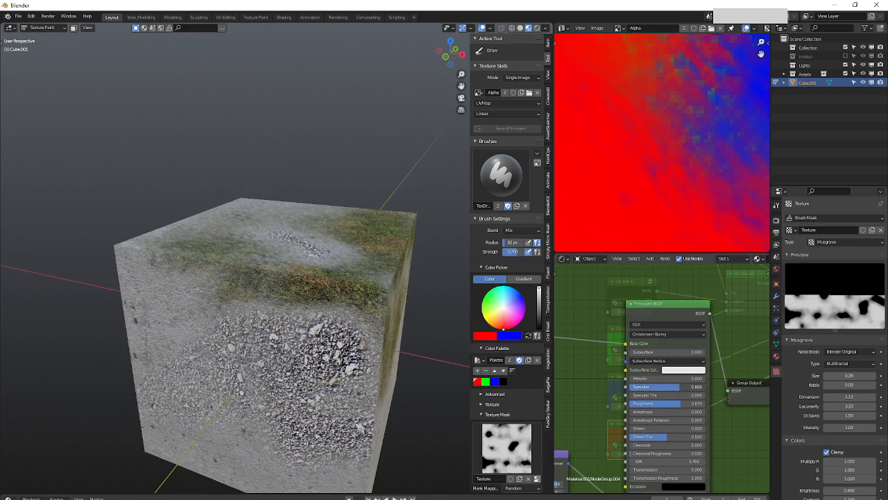
pyautogui.moveTo(654, 386); pyautogui.dragTo(705, 378)
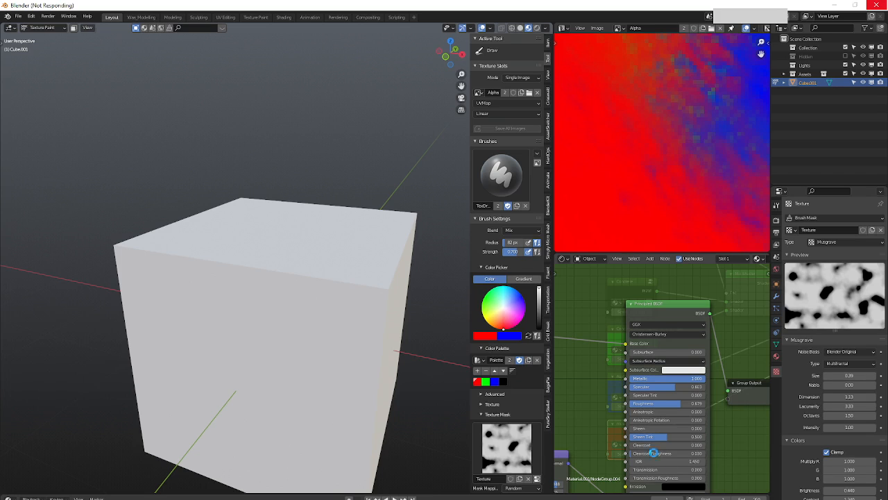
pyautogui.moveTo(705, 378); pyautogui.dragTo(628, 379)
# Set the moss group's Bump strength to 0.000 and inspect the mossy edge up close.
pyautogui.moveTo(630, 383); pyautogui.dragTo(683, 343, button='middle')
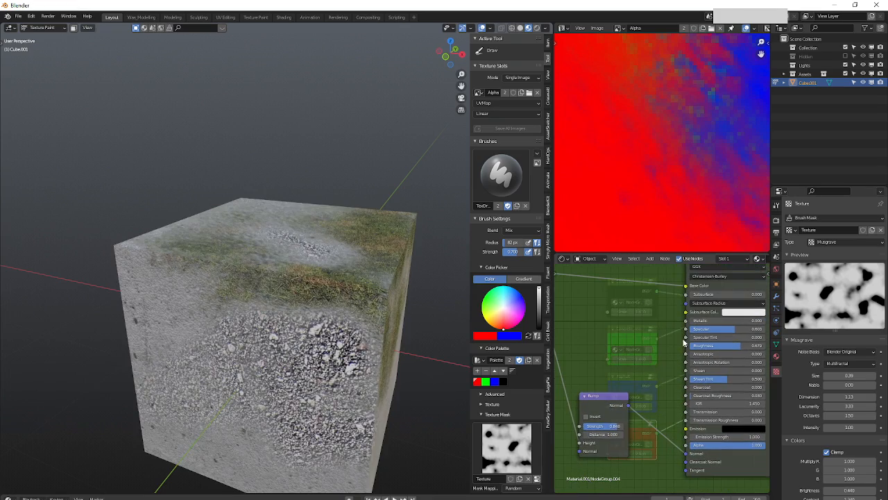
pyautogui.moveTo(608, 427); pyautogui.dragTo(580, 426)
pyautogui.scroll(3, 373, 256)
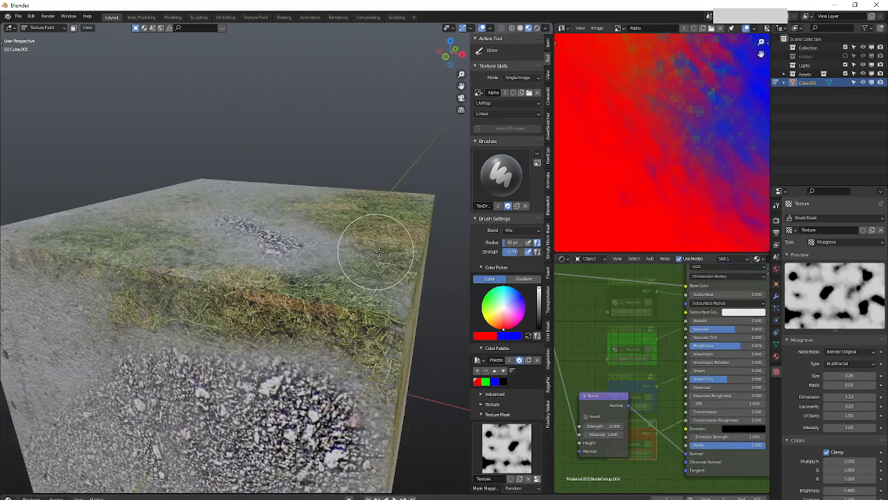
pyautogui.moveTo(380, 252)
pyautogui.mouseDown(button='middle')
pyautogui.moveTo(404, 242)
pyautogui.moveTo(396, 258)
pyautogui.mouseUp(button='middle')
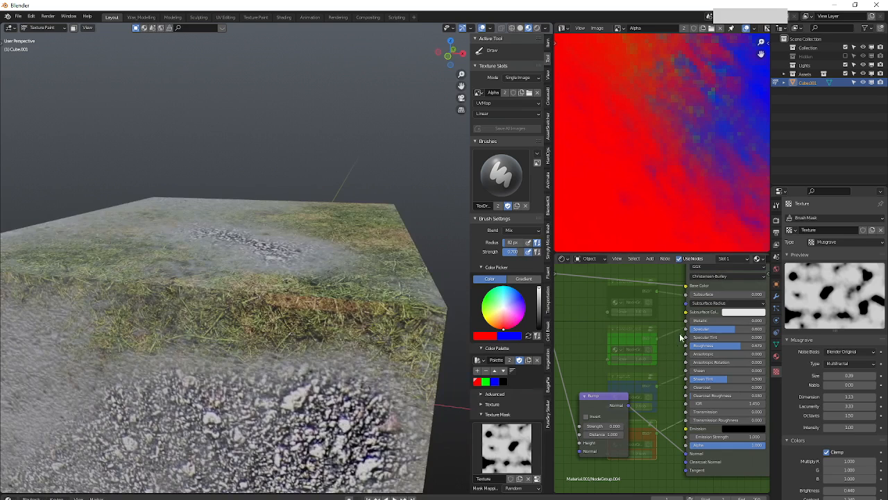
# Set the moss shader's Roughness to 0.043 and paint a little more moss on the cube's top face.
pyautogui.moveTo(724, 350); pyautogui.dragTo(694, 345)
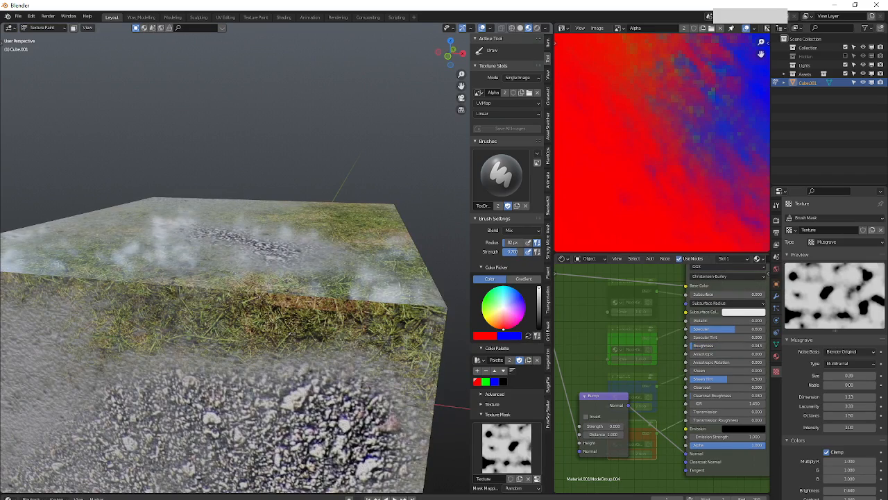
pyautogui.moveTo(285, 312)
pyautogui.mouseDown(button='middle')
pyautogui.moveTo(307, 345)
pyautogui.moveTo(240, 313)
pyautogui.moveTo(318, 268)
pyautogui.mouseUp(button='middle')
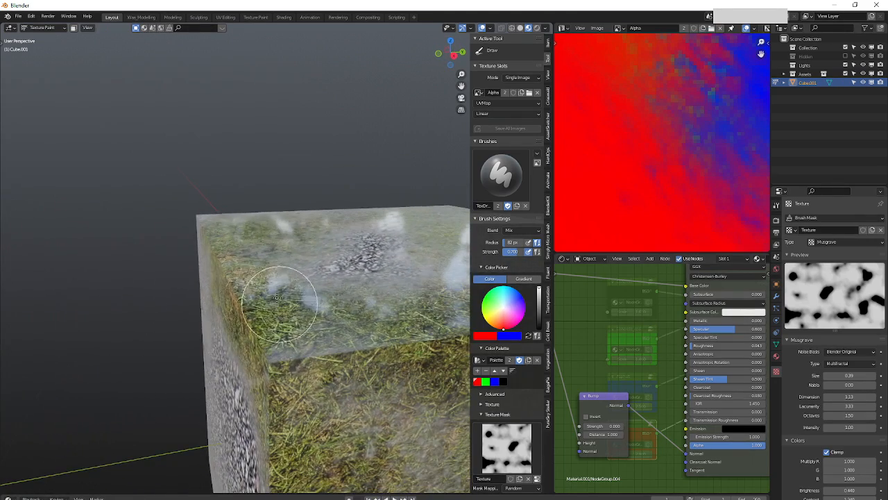
pyautogui.moveTo(318, 267); pyautogui.dragTo(334, 273)
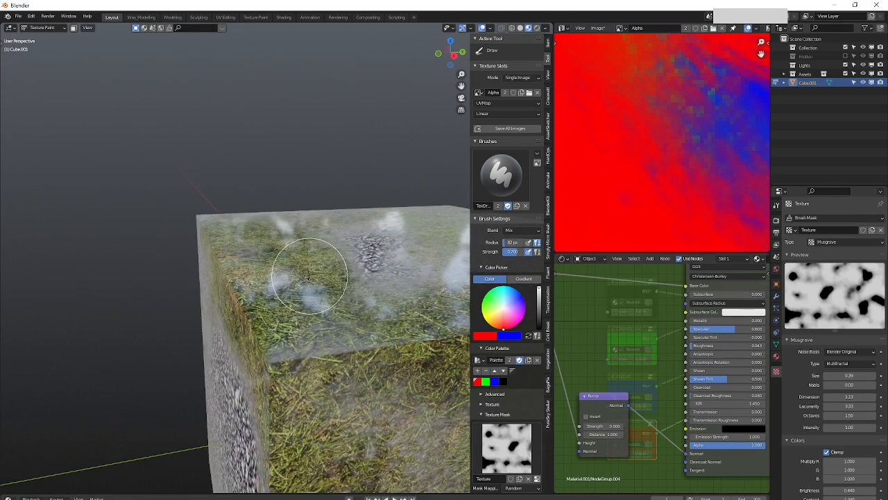
pyautogui.moveTo(331, 278); pyautogui.dragTo(396, 312, button='middle')
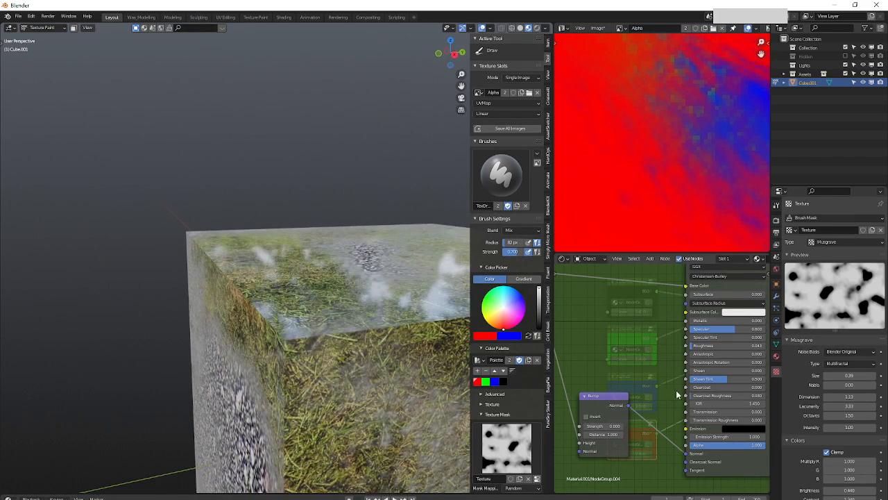
# Set the moss shader's Specular to 0.000 and Roughness to about 0.10, and dab moss onto the cube's near top corner.
pyautogui.moveTo(730, 344); pyautogui.dragTo(678, 330)
pyautogui.moveTo(297, 288); pyautogui.dragTo(292, 347, button='middle')
pyautogui.scroll(-5, 283, 339)
pyautogui.keyDown('shift'); pyautogui.moveTo(218, 345); pyautogui.dragTo(313, 332, button='middle'); pyautogui.keyUp('shift')
pyautogui.scroll(2, 313, 332)
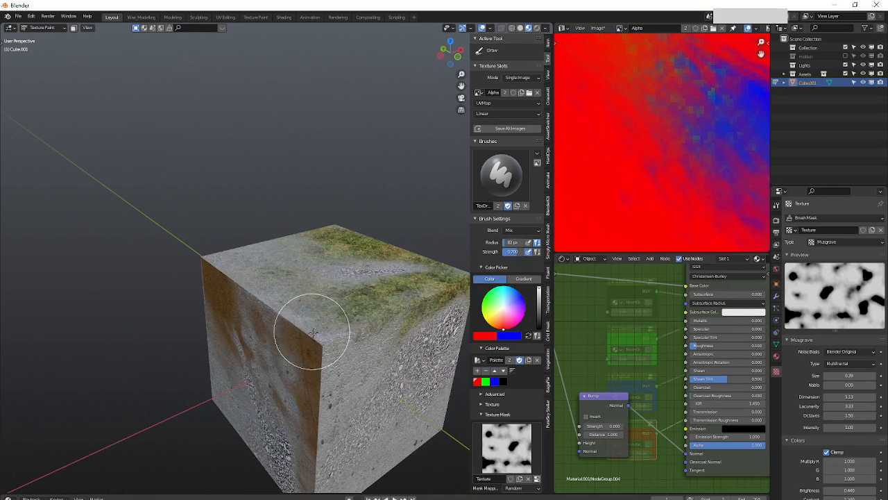
pyautogui.moveTo(313, 333)
pyautogui.mouseDown()
pyautogui.moveTo(303, 317)
pyautogui.moveTo(317, 337)
pyautogui.mouseUp()
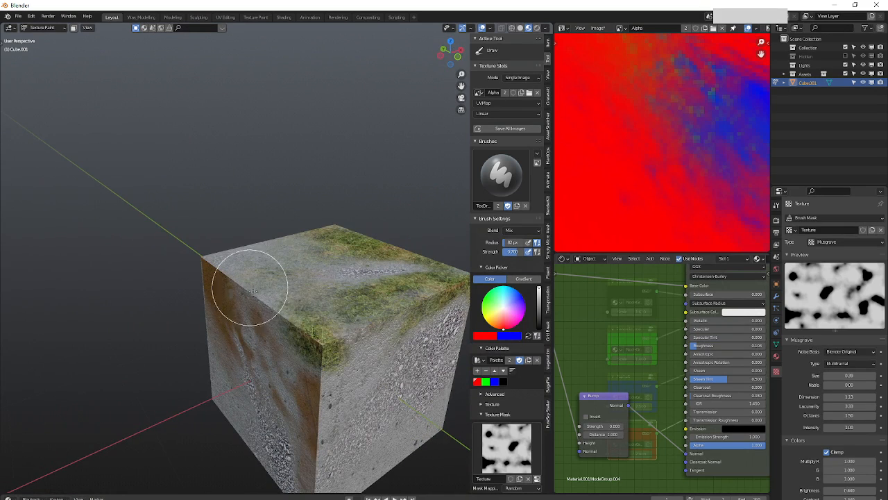
# Switch the cube from Texture Paint to Object Mode and bring up the active tool's transform options.
pyautogui.moveTo(222, 271)
pyautogui.mouseDown(button='middle')
pyautogui.moveTo(297, 306)
pyautogui.moveTo(264, 286)
pyautogui.mouseUp(button='middle')
pyautogui.hotkey('ctrl', 'Tab')
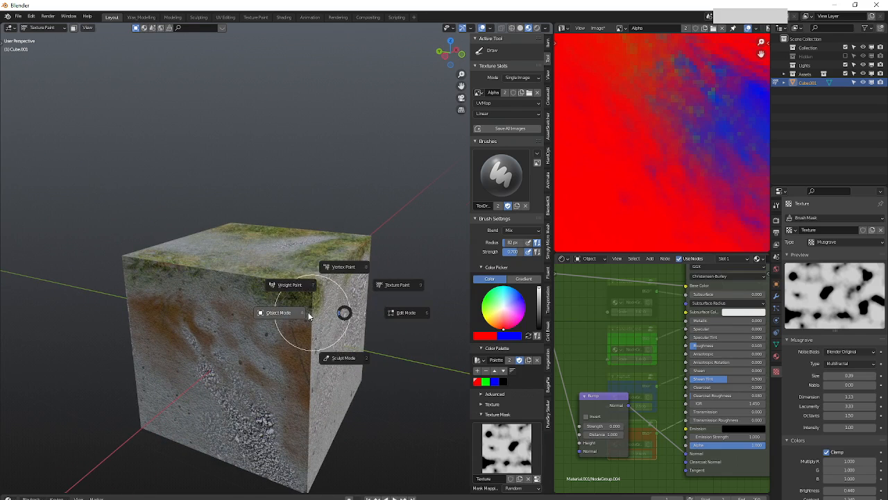
pyautogui.click(309, 317)
pyautogui.moveTo(331, 312)
pyautogui.mouseDown(button='middle')
pyautogui.moveTo(320, 321)
pyautogui.moveTo(282, 304)
pyautogui.moveTo(358, 340)
pyautogui.mouseUp(button='middle')
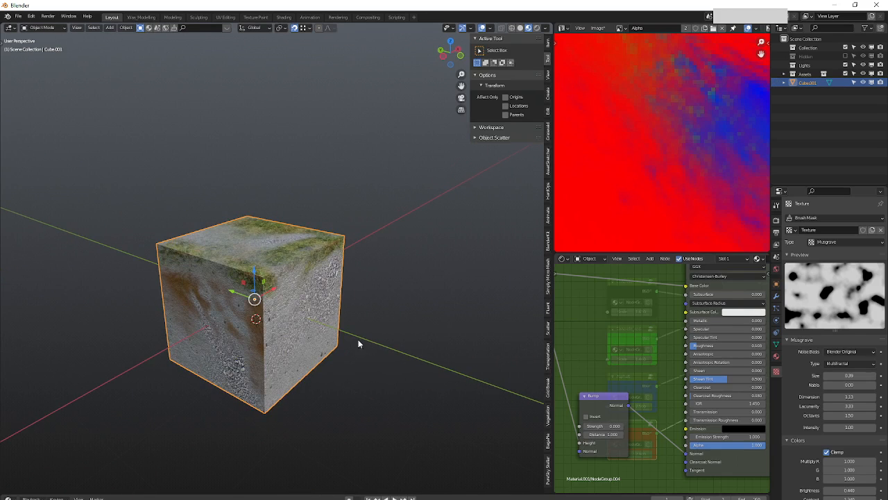
pyautogui.scroll(-3, 713, 146)
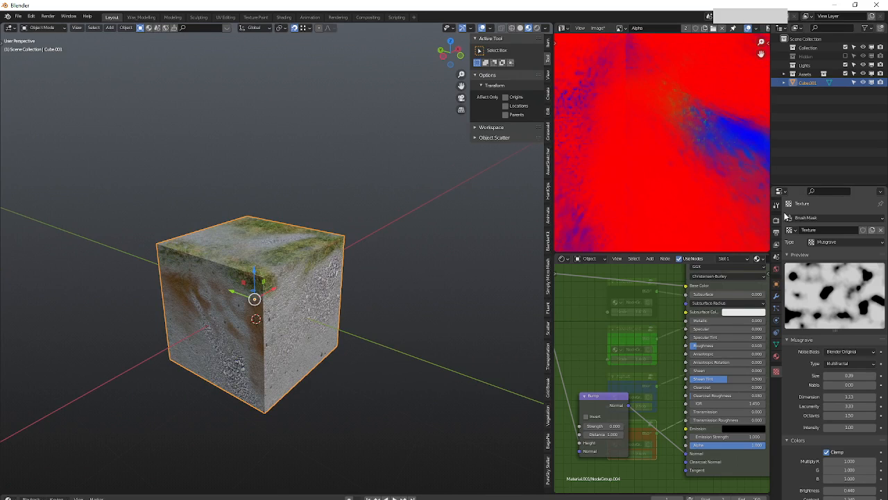
pyautogui.click(777, 205)
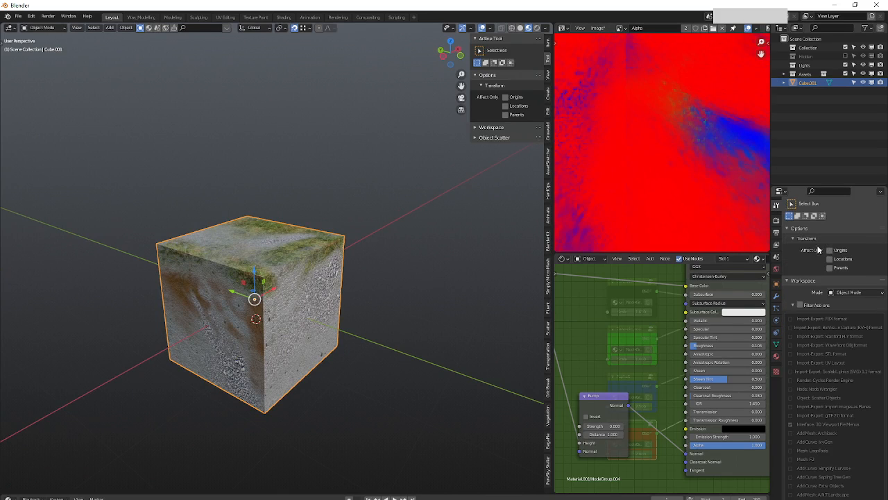
pyautogui.click(799, 229)
pyautogui.click(799, 229)
# In Edit Mode with Correct Face Attributes on, try moving one side face of the cube along global Y, and return to Object Mode.
pyautogui.press('Tab')
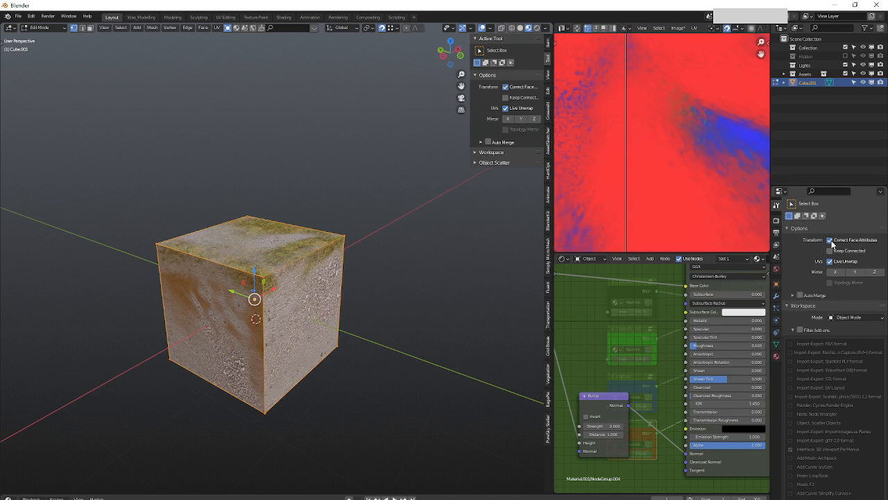
pyautogui.press('3')
pyautogui.click(315, 338)
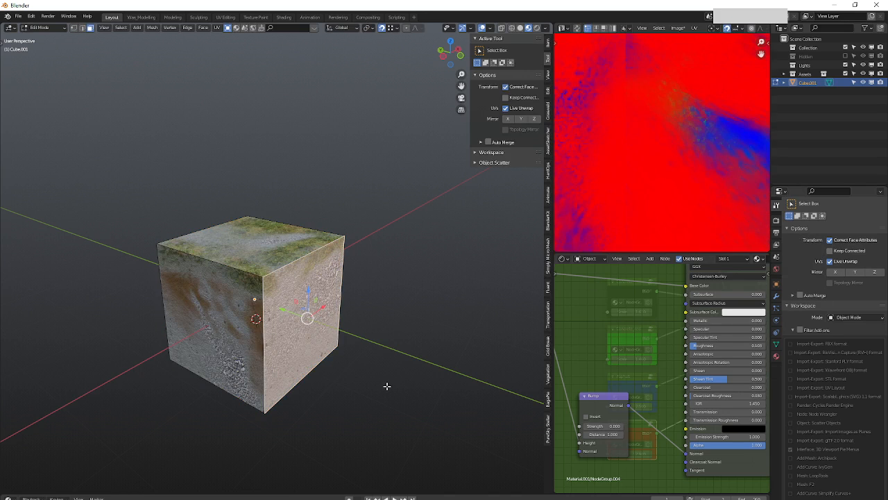
pyautogui.press('e')
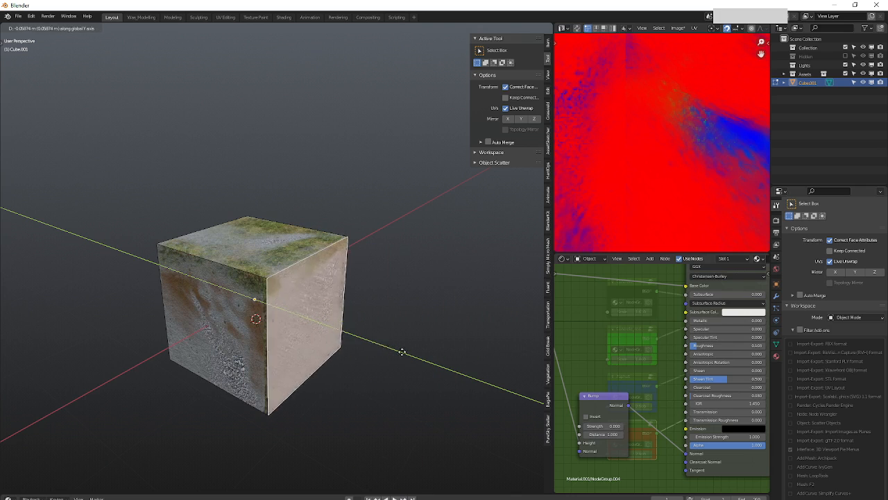
pyautogui.rightClick(371, 338)
pyautogui.moveTo(230, 288); pyautogui.dragTo(270, 287, button='middle')
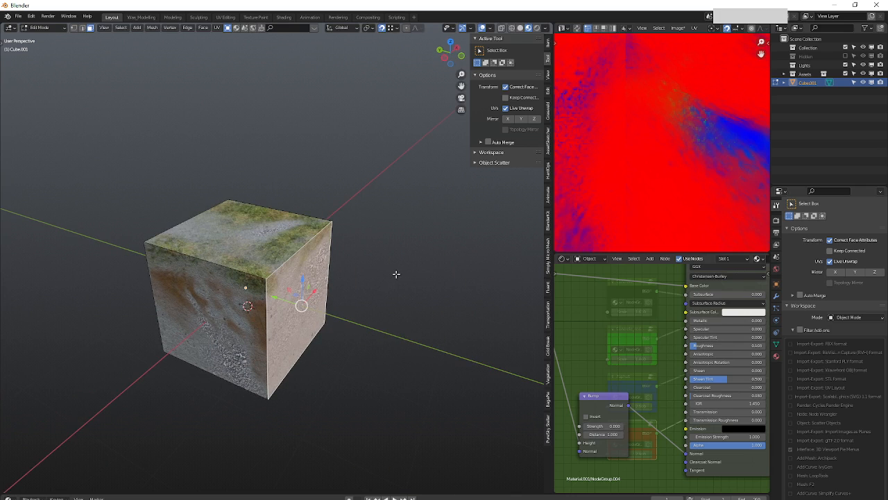
pyautogui.press('Tab')
# Exit the moss node group and move the Alpha image node up and away from the Separate RGB node.
pyautogui.moveTo(453, 275); pyautogui.dragTo(285, 297, button='middle')
pyautogui.moveTo(657, 345); pyautogui.dragTo(645, 349, button='middle')
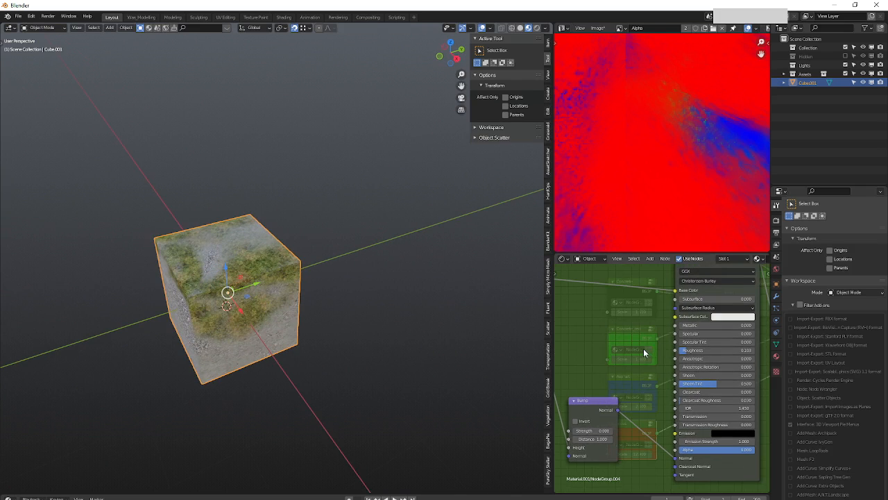
pyautogui.press('Tab')
pyautogui.scroll(-5, 686, 343)
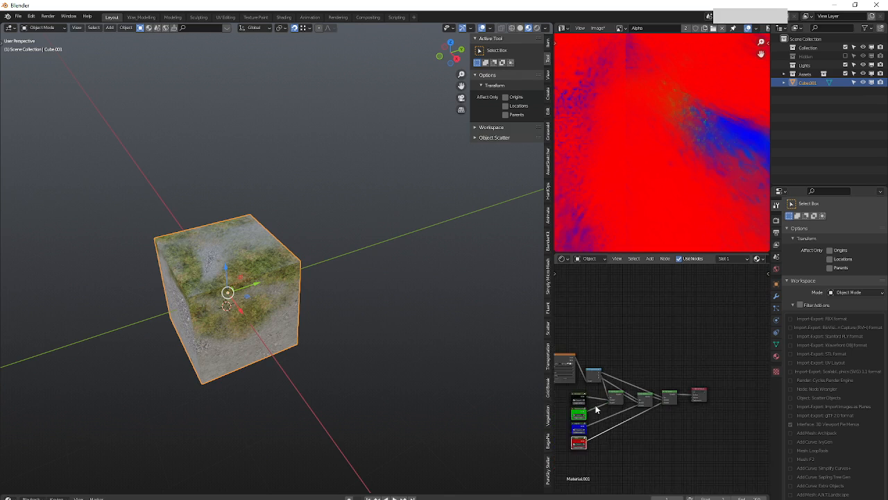
pyautogui.scroll(4, 596, 410)
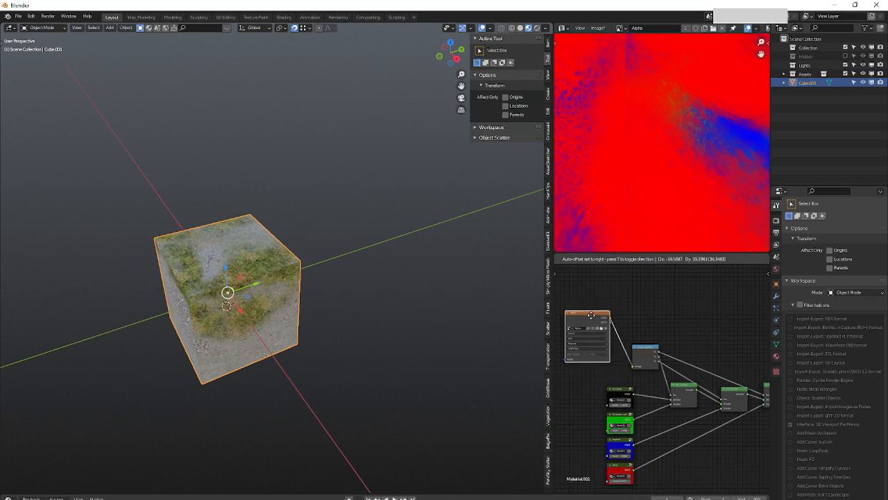
pyautogui.scroll(-3, 632, 351)
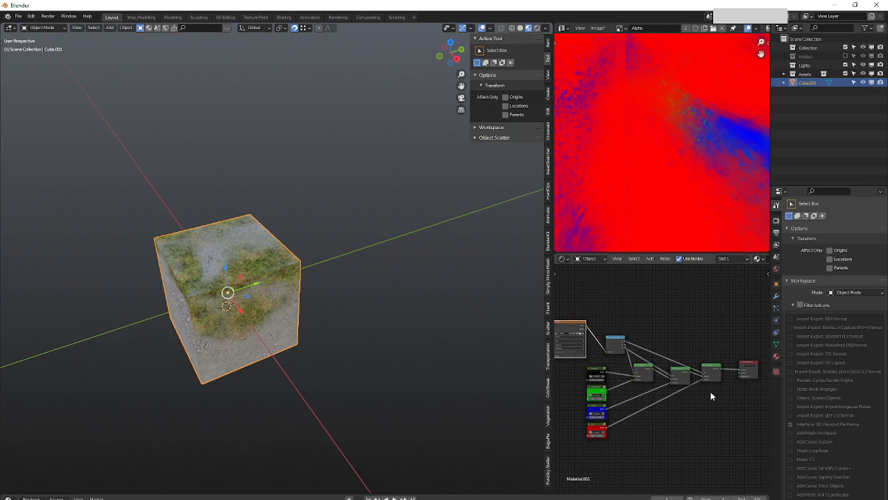
# In the Cycles bake settings, set the bake type to Diffuse with Direct and Indirect contributions off and only Color on.
pyautogui.moveTo(211, 298); pyautogui.dragTo(309, 297, button='middle')
pyautogui.scroll(4, 231, 248)
pyautogui.scroll(-2, 282, 265)
pyautogui.moveTo(205, 270); pyautogui.dragTo(355, 292, button='middle')
pyautogui.scroll(-4, 285, 299)
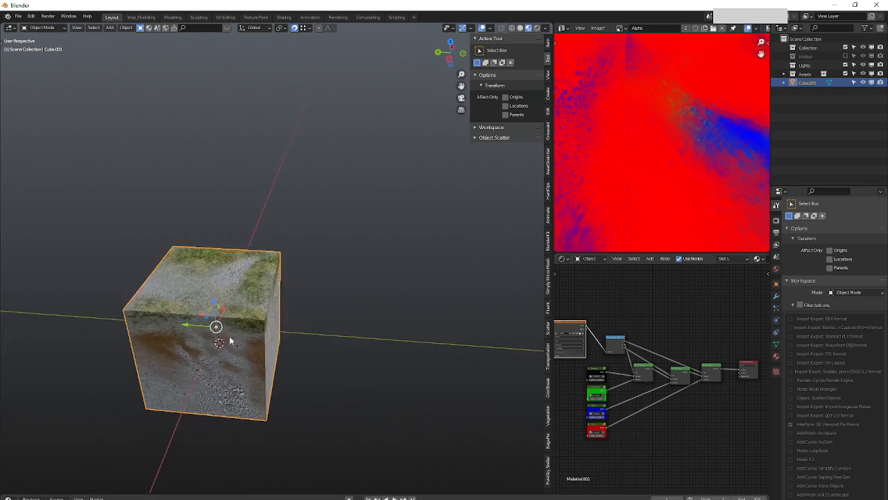
pyautogui.moveTo(231, 340); pyautogui.dragTo(500, 325, button='middle')
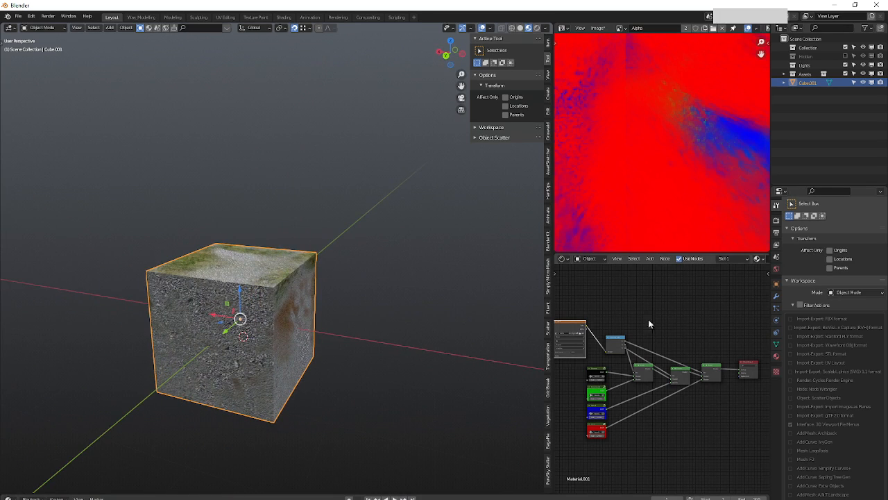
pyautogui.click(777, 234)
pyautogui.click(792, 429)
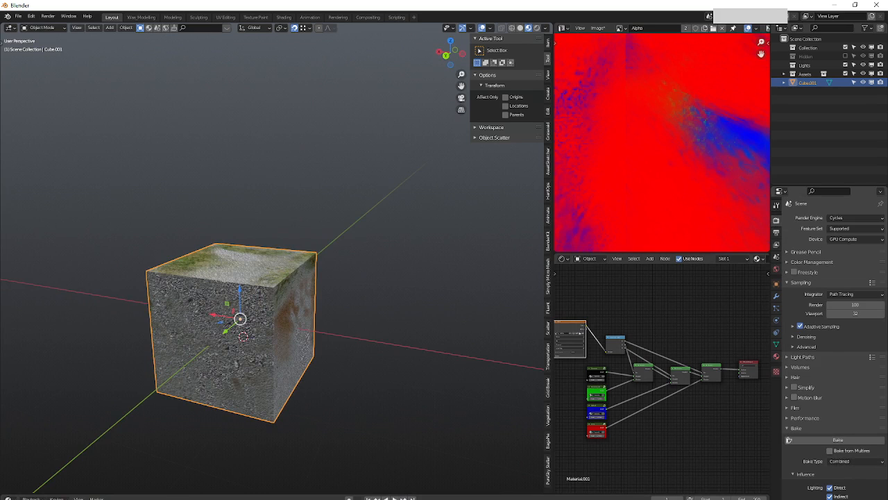
pyautogui.click(856, 462)
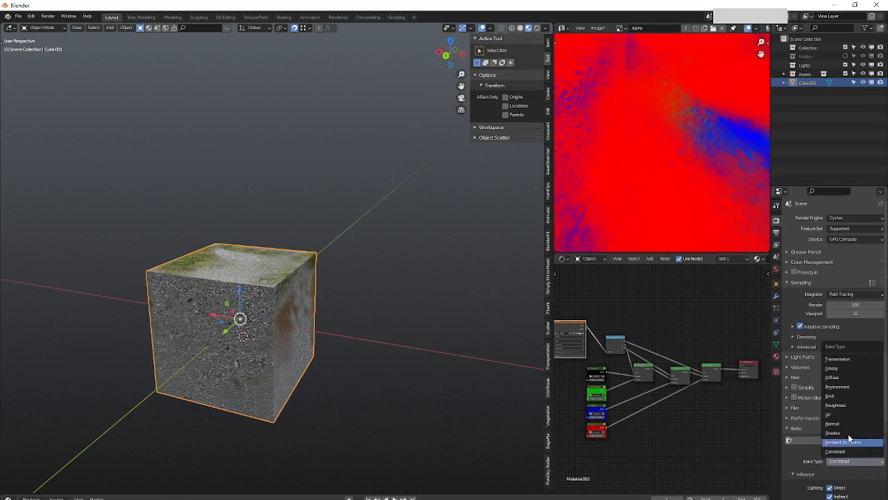
pyautogui.click(845, 378)
pyautogui.scroll(-4, 842, 372)
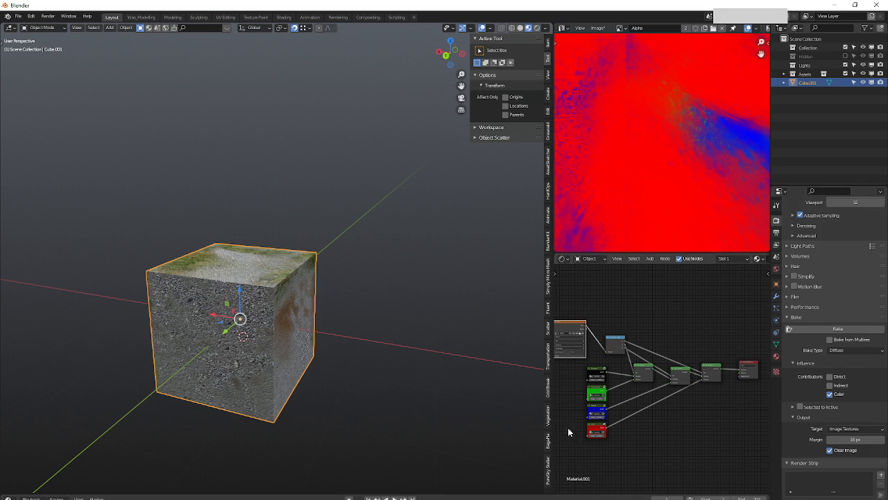
# Inspect the blended materials on the cube's faces and nudge the Alpha image node closer to the Separate RGB node.
pyautogui.moveTo(290, 302); pyautogui.dragTo(281, 361, button='middle')
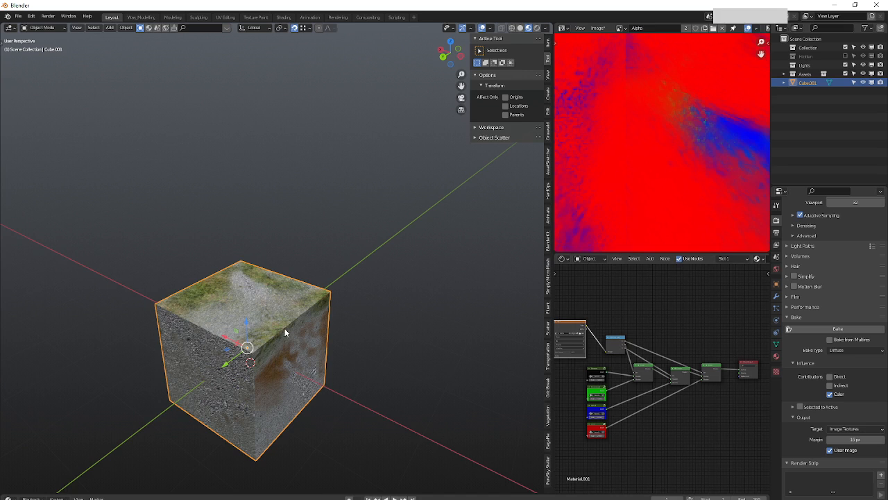
pyautogui.moveTo(284, 331); pyautogui.dragTo(229, 335, button='middle')
pyautogui.scroll(3, 271, 300)
pyautogui.keyDown('shift'); pyautogui.moveTo(274, 291); pyautogui.dragTo(388, 316, button='middle'); pyautogui.keyUp('shift')
pyautogui.scroll(-2, 326, 311)
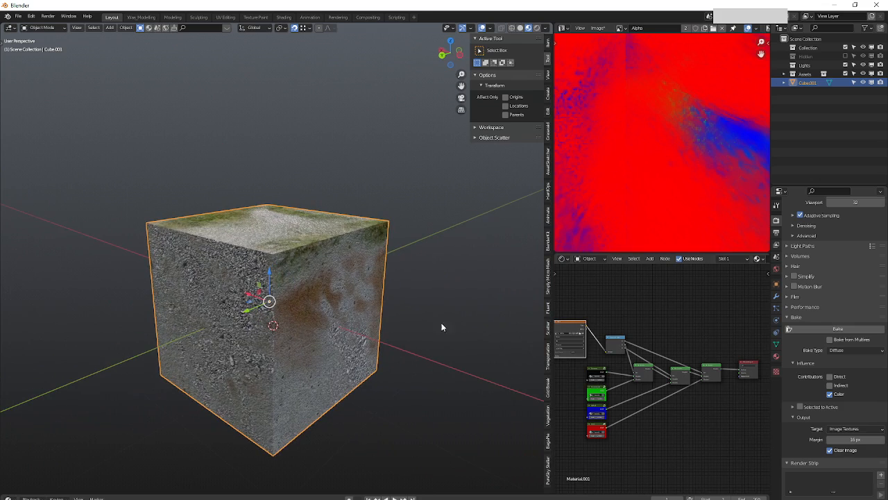
pyautogui.moveTo(567, 328); pyautogui.dragTo(578, 328)
pyautogui.scroll(2, 582, 329)
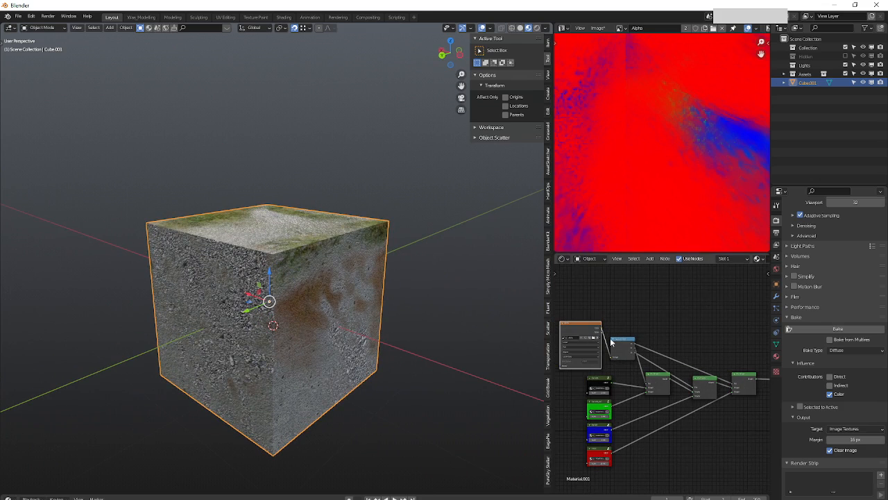
pyautogui.scroll(2, 589, 319)
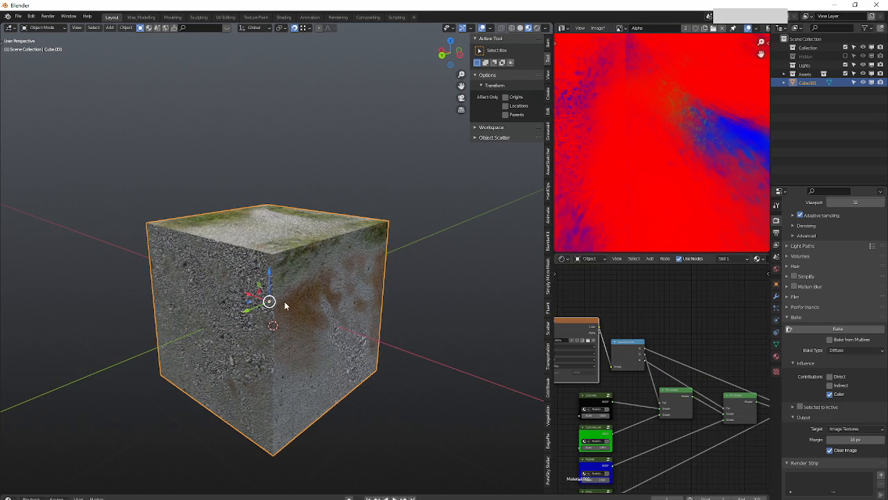
# Add an unconnected Image Texture node to the cube's material, placed above the Mix Shader nodes.
pyautogui.moveTo(284, 301); pyautogui.dragTo(309, 285, button='middle')
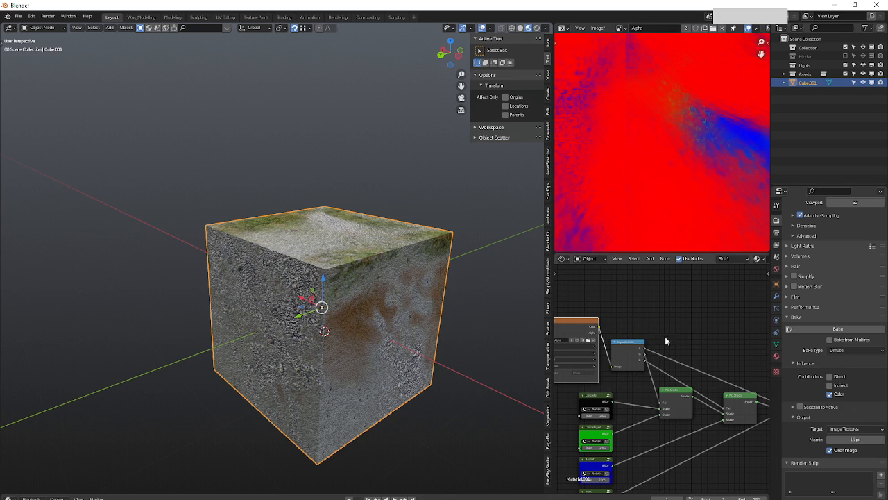
pyautogui.moveTo(665, 336); pyautogui.dragTo(662, 330, button='middle')
pyautogui.moveTo(329, 243); pyautogui.dragTo(342, 247, button='middle')
pyautogui.moveTo(646, 306); pyautogui.dragTo(639, 304, button='middle')
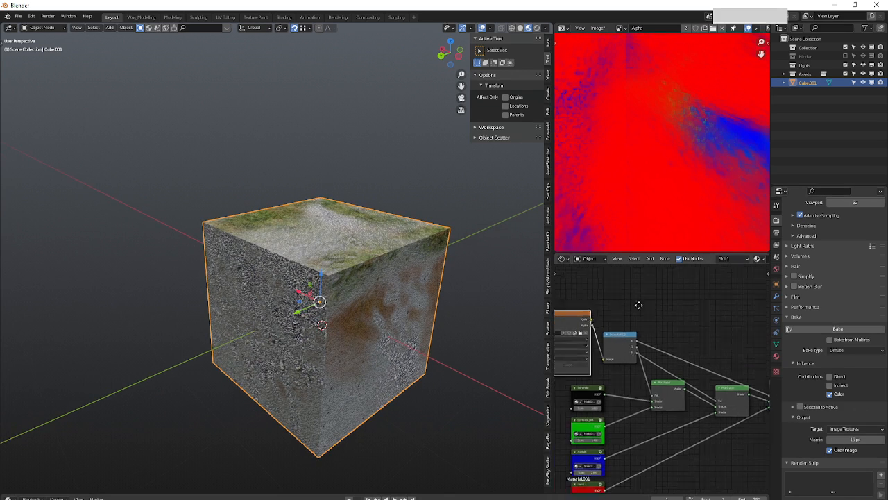
pyautogui.scroll(-3, 650, 310)
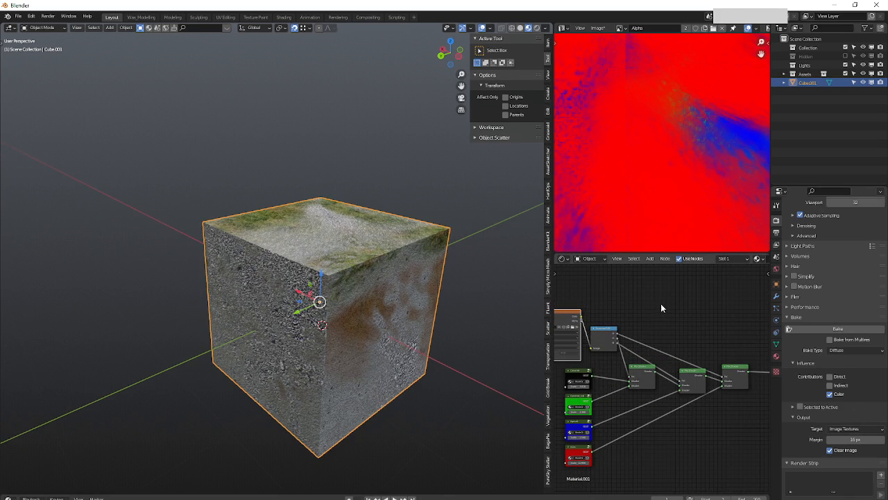
pyautogui.hotkey('shift', 'a')
pyautogui.moveTo(662, 304)
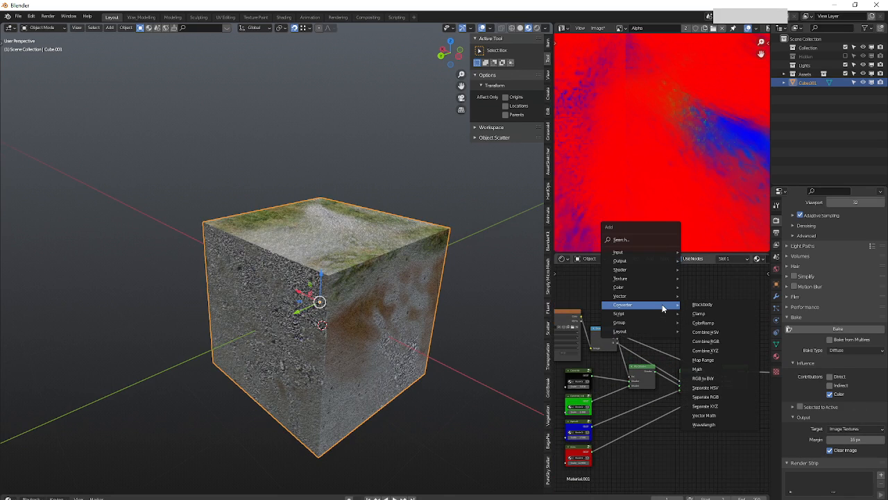
pyautogui.moveTo(652, 277)
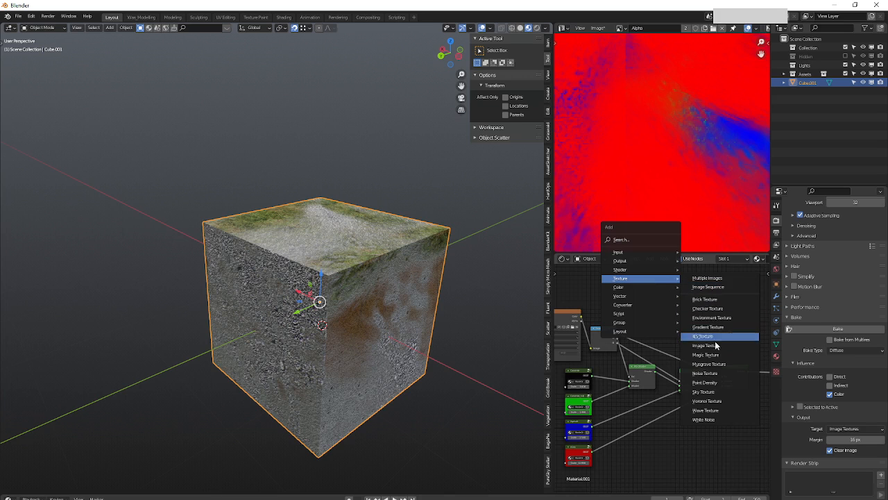
pyautogui.click(716, 345)
pyautogui.click(697, 316)
pyautogui.scroll(3, 698, 315)
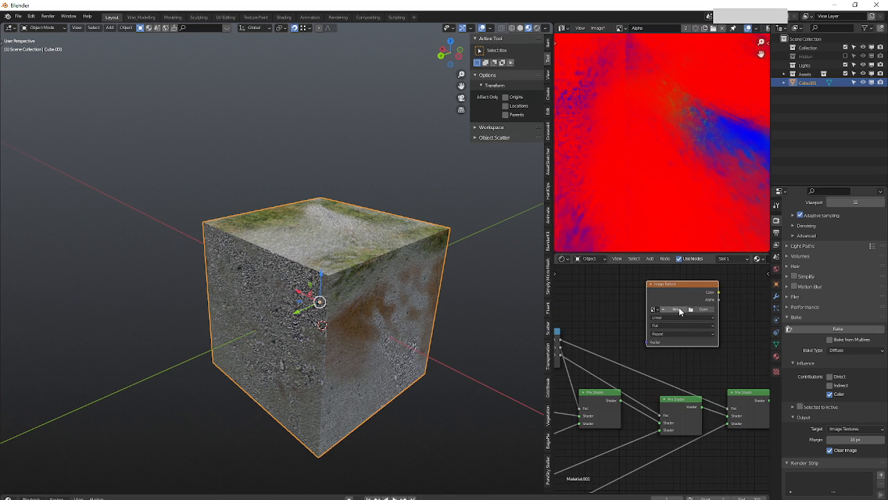
# Create a new blank 2048 × 2048 px image named Untitled in the added Image Texture node.
pyautogui.click(679, 309)
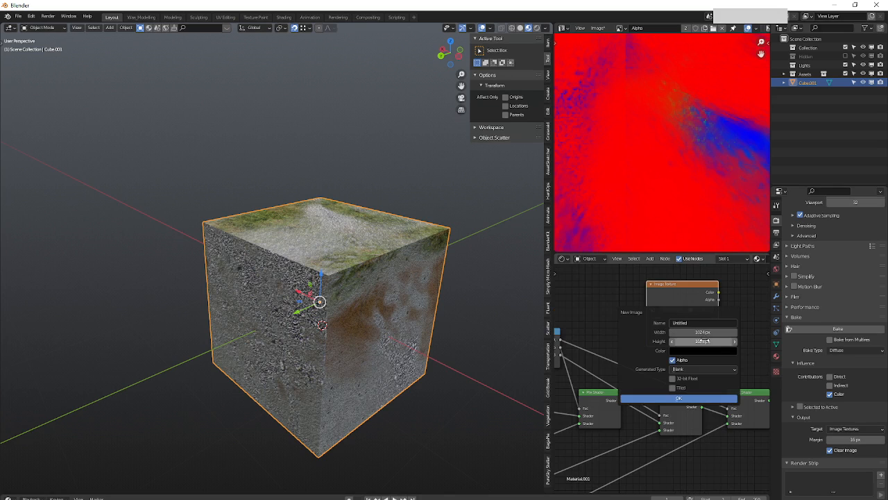
pyautogui.write('204')
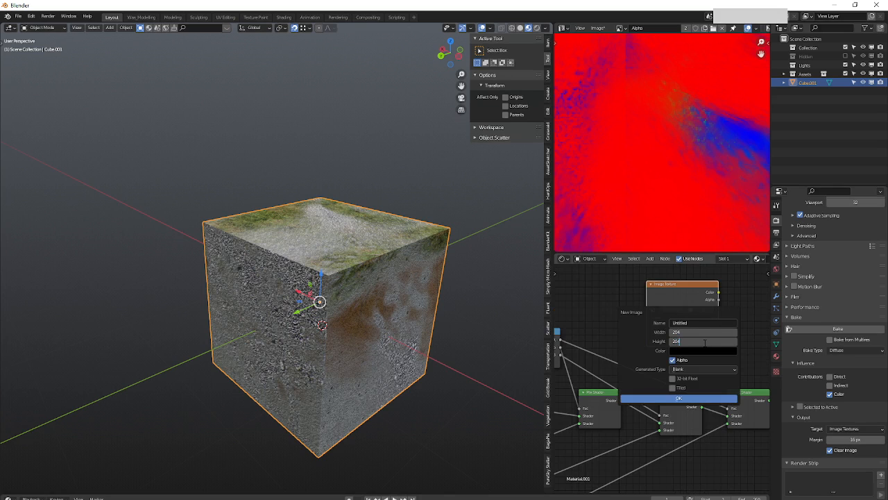
pyautogui.write('8')
pyautogui.press('Return')
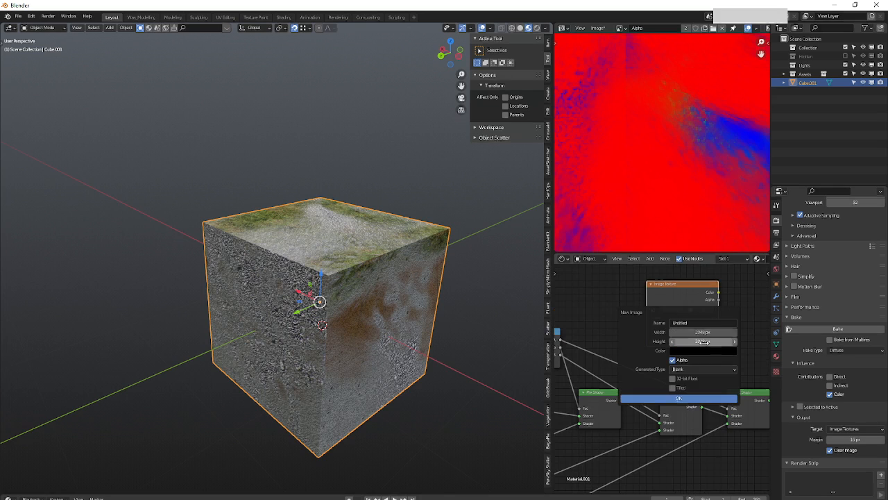
pyautogui.click(672, 399)
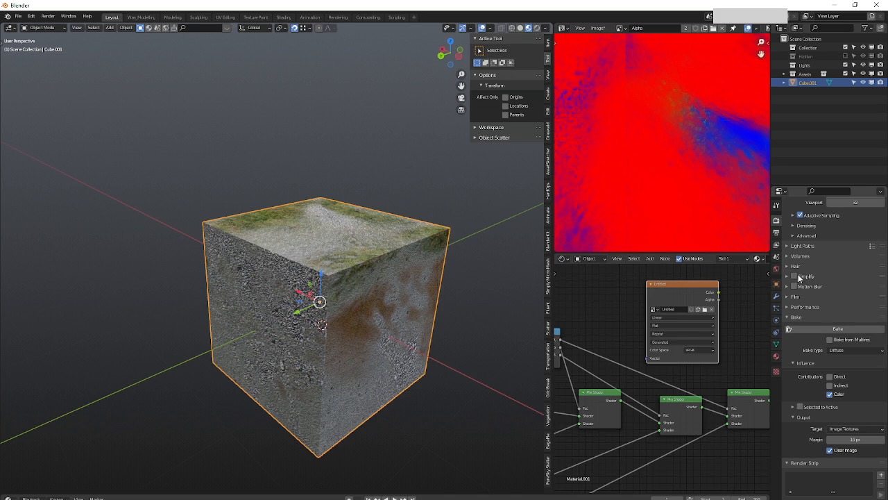
# Set the render samples to 10 and start the Diffuse bake into the Untitled image.
pyautogui.scroll(5, 816, 271)
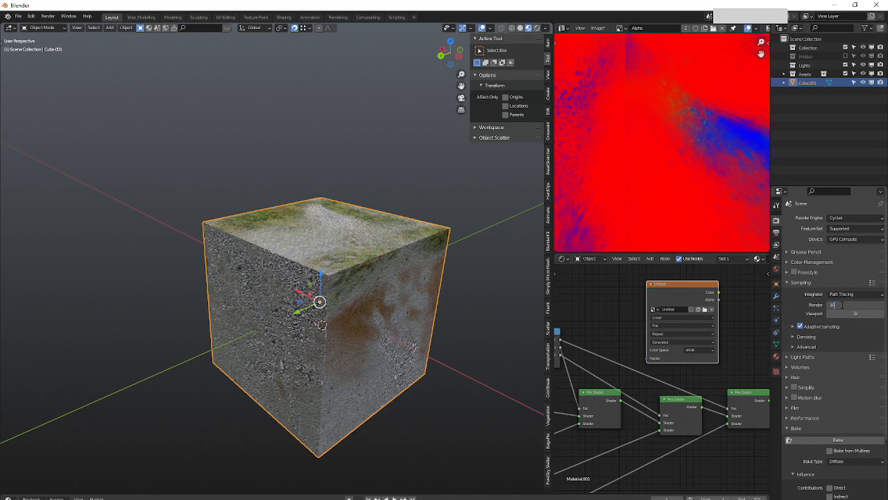
pyautogui.click(822, 439)
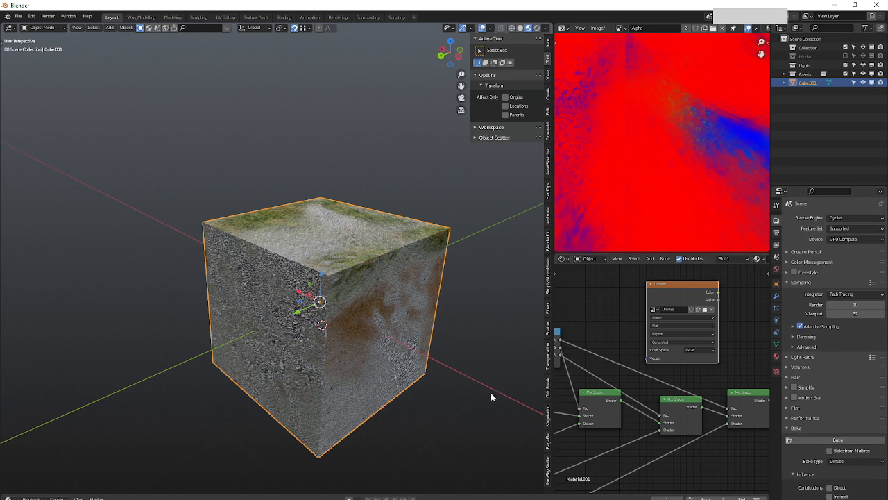
# Connect the baked Untitled image's Color output to the Material Output's Surface input, in place of the Mix Shader.
pyautogui.scroll(-6, 689, 118)
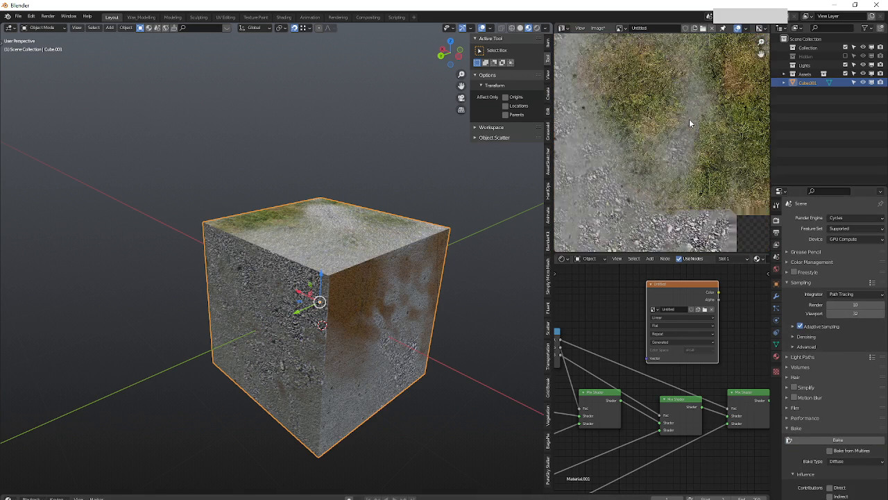
pyautogui.moveTo(410, 294); pyautogui.dragTo(425, 303, button='middle')
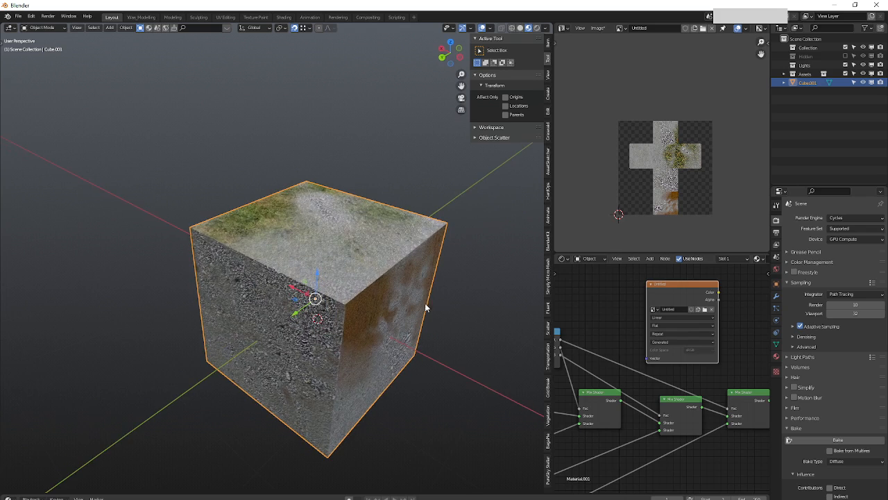
pyautogui.moveTo(654, 347); pyautogui.dragTo(642, 323, button='middle')
pyautogui.scroll(-7, 646, 331)
pyautogui.scroll(3, 697, 352)
pyautogui.moveTo(706, 352); pyautogui.dragTo(737, 308)
pyautogui.moveTo(635, 287); pyautogui.dragTo(645, 287)
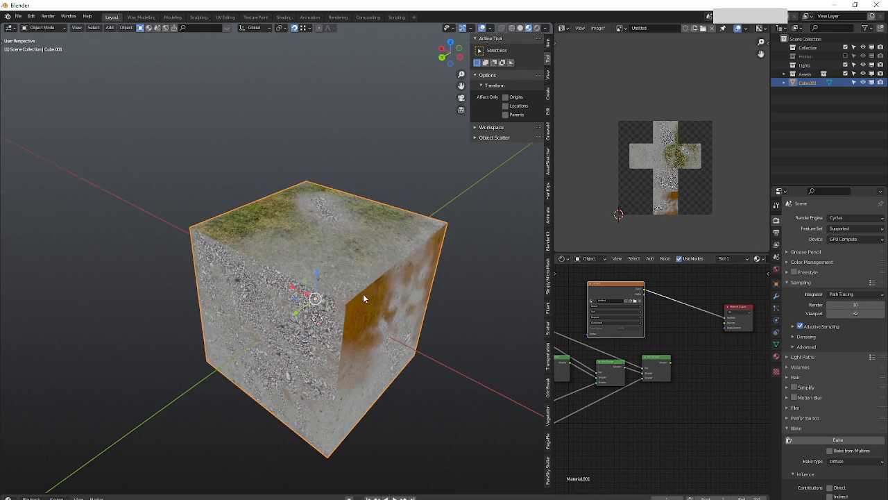
# Inspect the baked texture on the cube's faces up close, then from farther back in Rendered shading.
pyautogui.moveTo(363, 298); pyautogui.dragTo(360, 262, button='middle')
pyautogui.scroll(2, 679, 327)
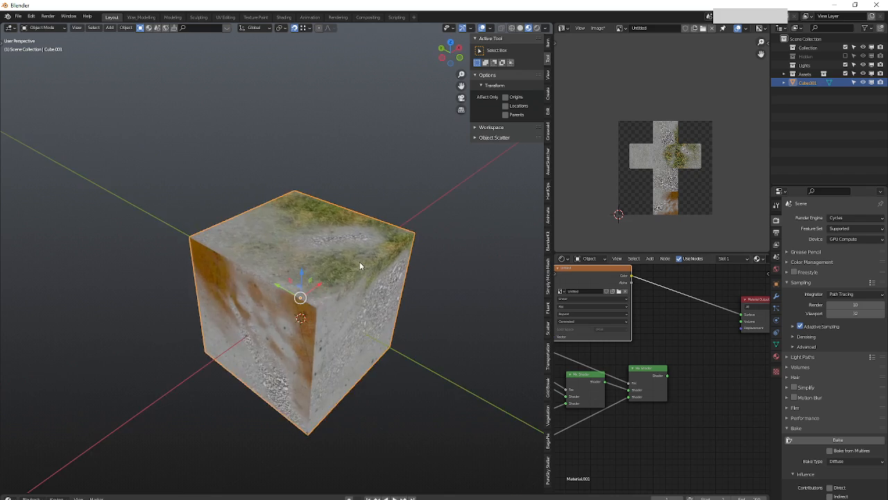
pyautogui.scroll(3, 359, 262)
pyautogui.moveTo(342, 311); pyautogui.dragTo(317, 334, button='middle')
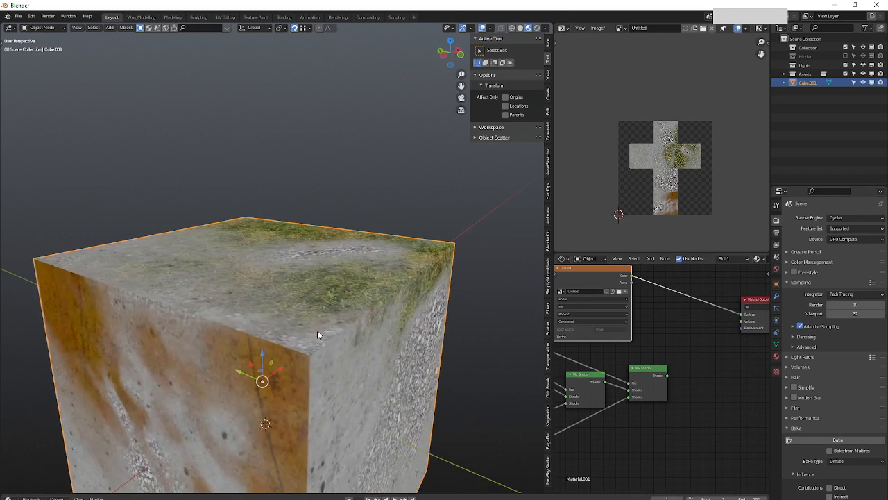
pyautogui.moveTo(680, 315); pyautogui.dragTo(697, 328, button='middle')
pyautogui.scroll(-3, 697, 328)
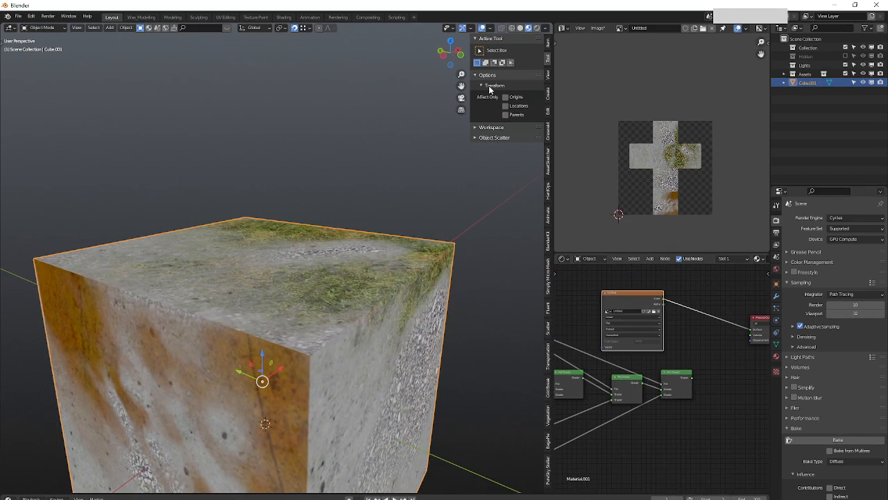
pyautogui.click(537, 28)
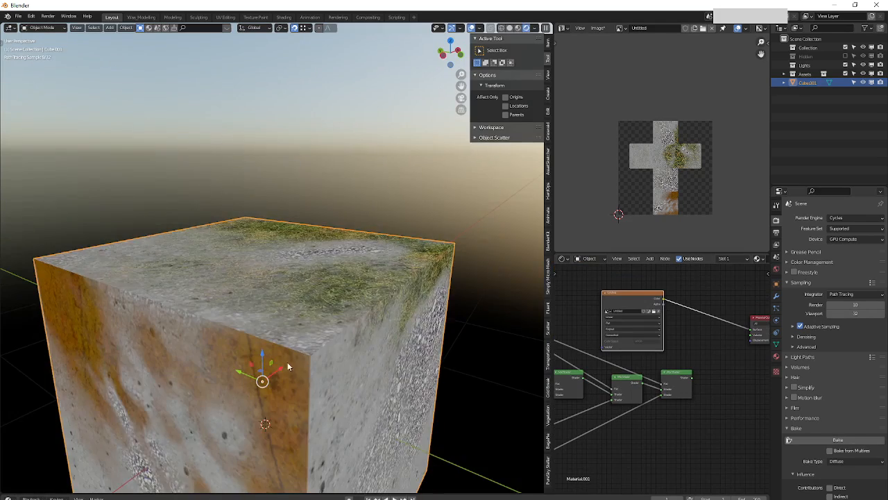
pyautogui.moveTo(287, 363)
pyautogui.mouseDown(button='middle')
pyautogui.moveTo(291, 291)
pyautogui.moveTo(531, 278)
pyautogui.mouseUp(button='middle')
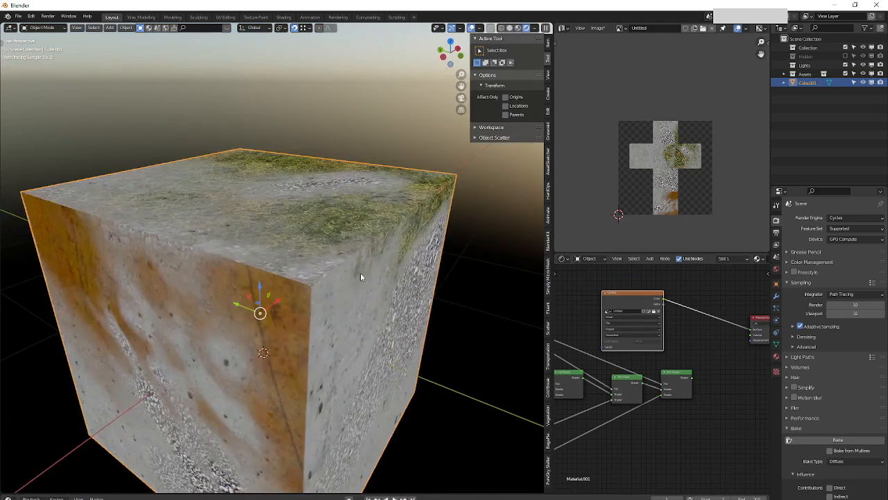
pyautogui.scroll(-3, 355, 279)
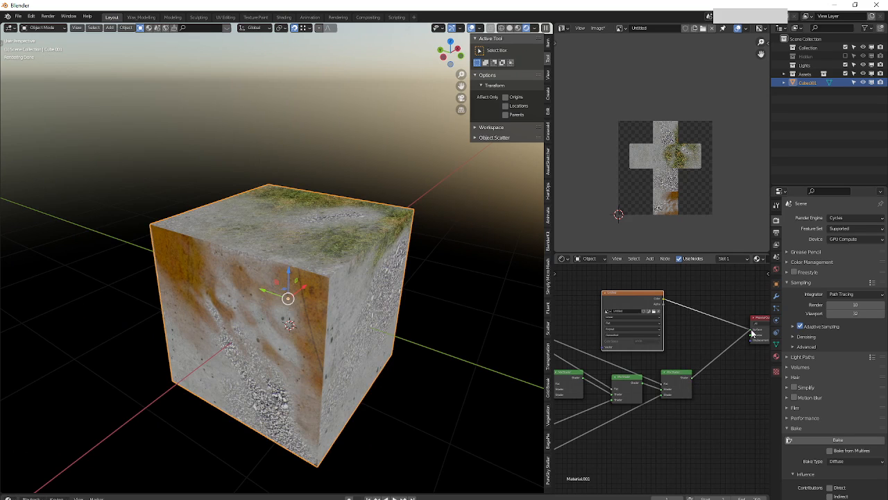
# Link the final Mix Shader to the Material Output to compare it with the bake, and reconnect the baked image.
pyautogui.moveTo(751, 333); pyautogui.dragTo(750, 331)
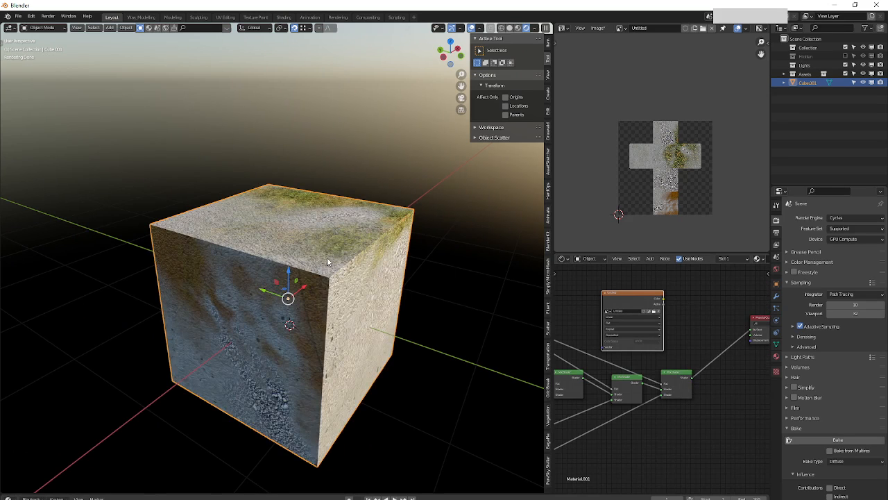
pyautogui.moveTo(324, 299); pyautogui.dragTo(310, 278, button='middle')
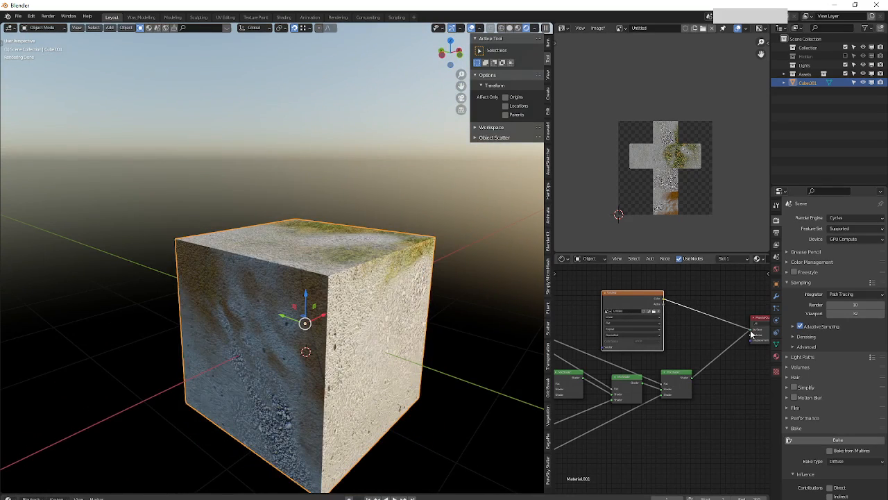
pyautogui.moveTo(751, 333); pyautogui.dragTo(749, 330)
pyautogui.moveTo(324, 268); pyautogui.dragTo(321, 276, button='middle')
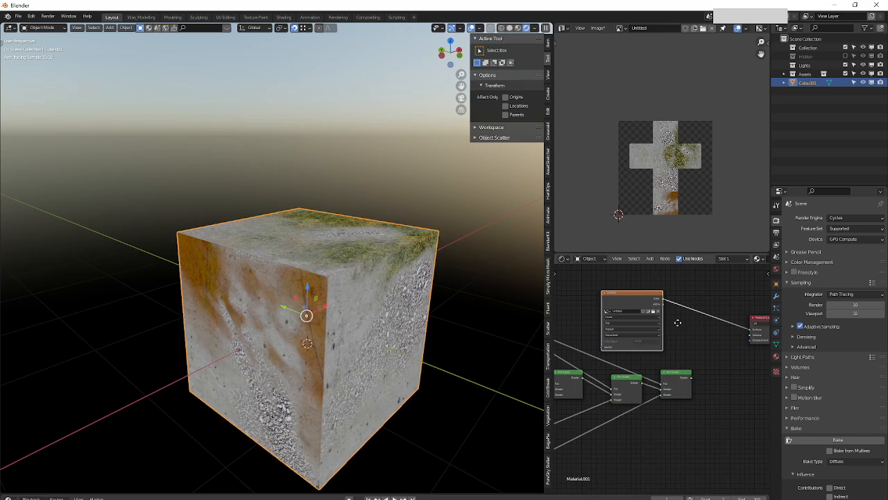
# Insert a Principled BSDF node between the baked image and the Material Output, with the image feeding Base Color.
pyautogui.hotkey('shift', 'a')
pyautogui.moveTo(678, 316)
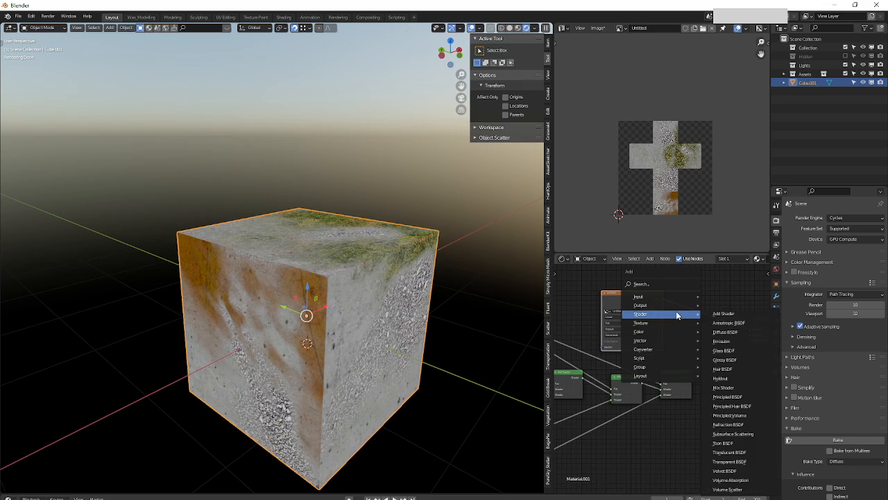
pyautogui.click(727, 396)
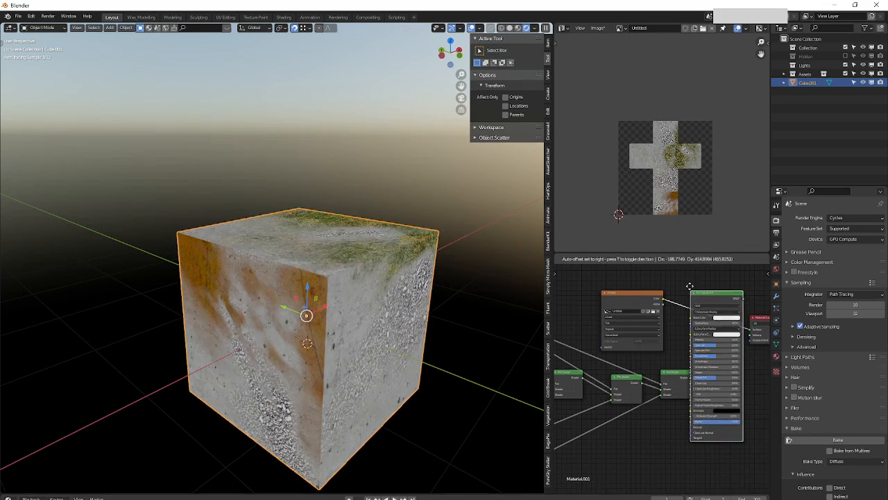
pyautogui.click(724, 353)
pyautogui.moveTo(724, 353)
pyautogui.mouseDown(button='middle')
pyautogui.moveTo(683, 346)
pyautogui.moveTo(710, 362)
pyautogui.mouseUp(button='middle')
pyautogui.scroll(1, 684, 347)
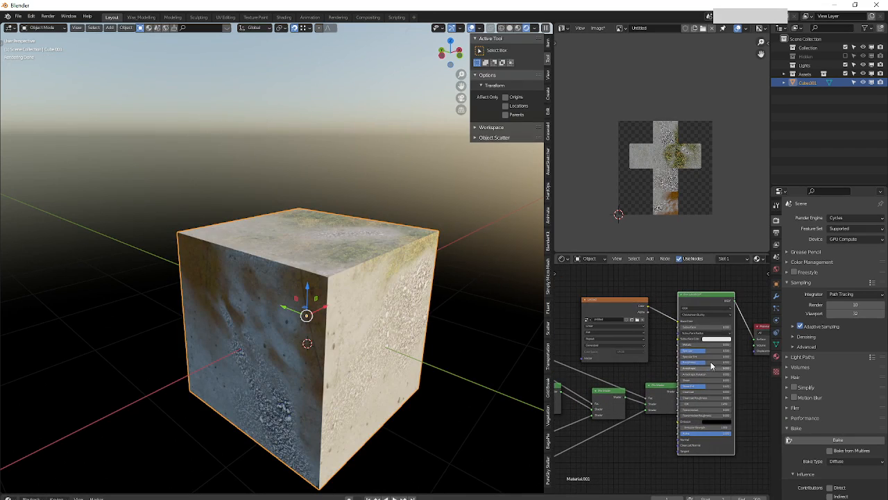
# Shift the Principled BSDF away from the image node and connect the baked image's Color to its Specular input.
pyautogui.moveTo(704, 296); pyautogui.dragTo(715, 296)
pyautogui.scroll(3, 699, 353)
pyautogui.moveTo(700, 353); pyautogui.dragTo(688, 344, button='middle')
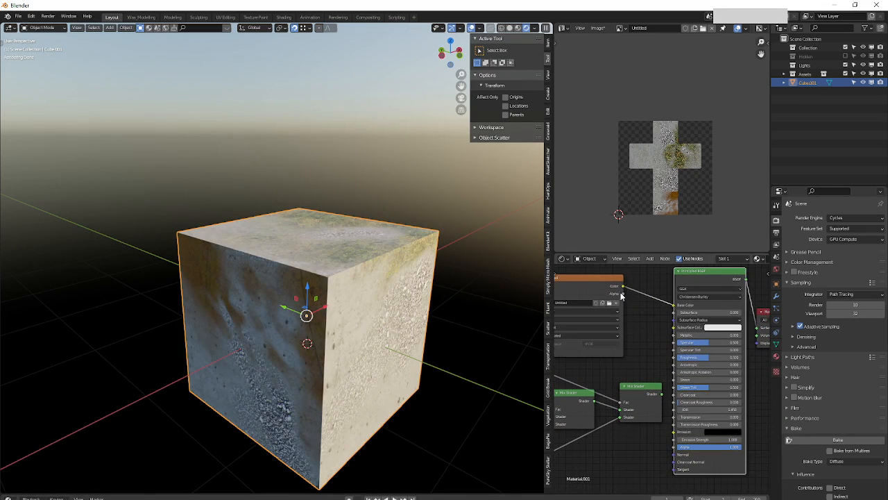
pyautogui.click(623, 287)
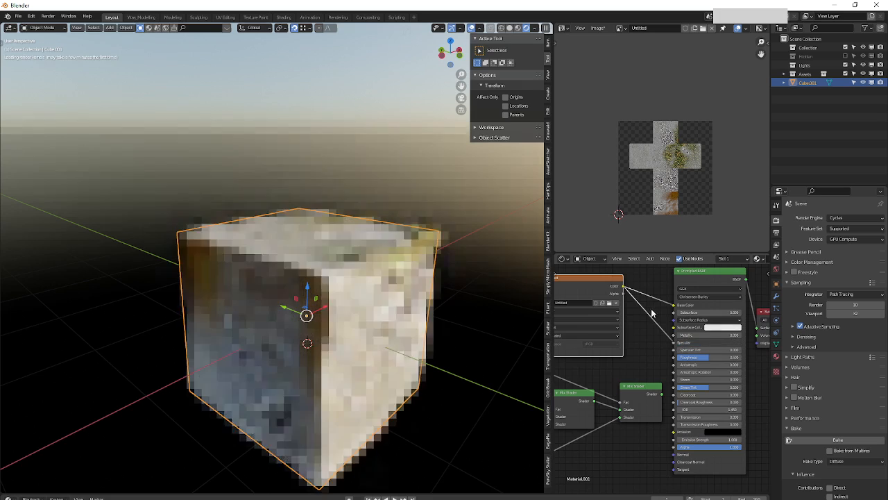
# Add a Bump node below the Mix Shaders and connect the baked image's Color to its Height input.
pyautogui.scroll(-4, 701, 375)
pyautogui.scroll(2, 724, 403)
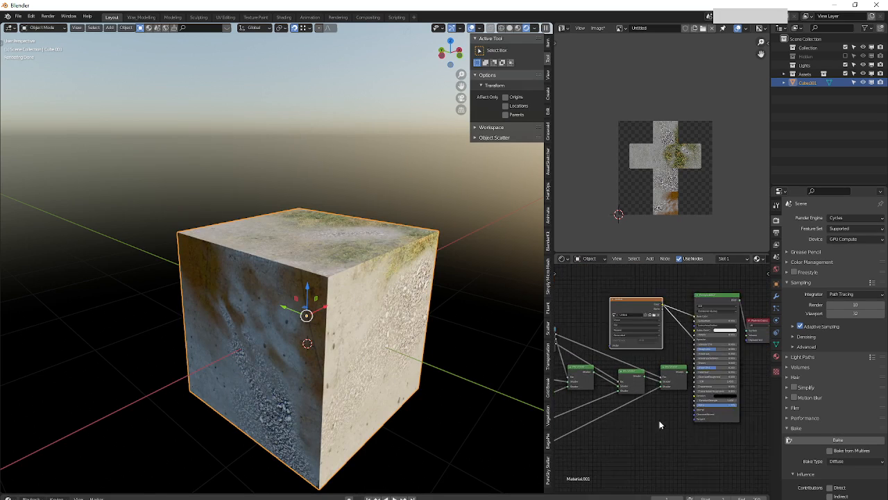
pyautogui.hotkey('shift', 'a')
pyautogui.moveTo(676, 411)
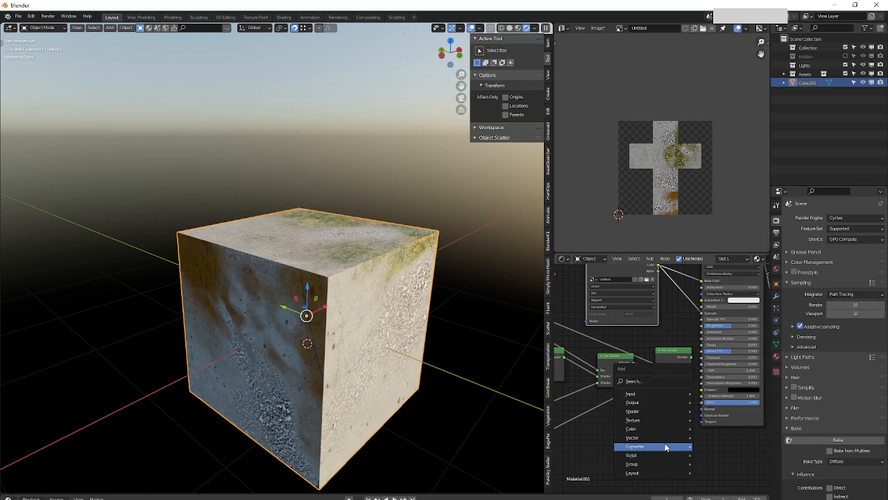
pyautogui.moveTo(673, 438)
pyautogui.click(714, 440)
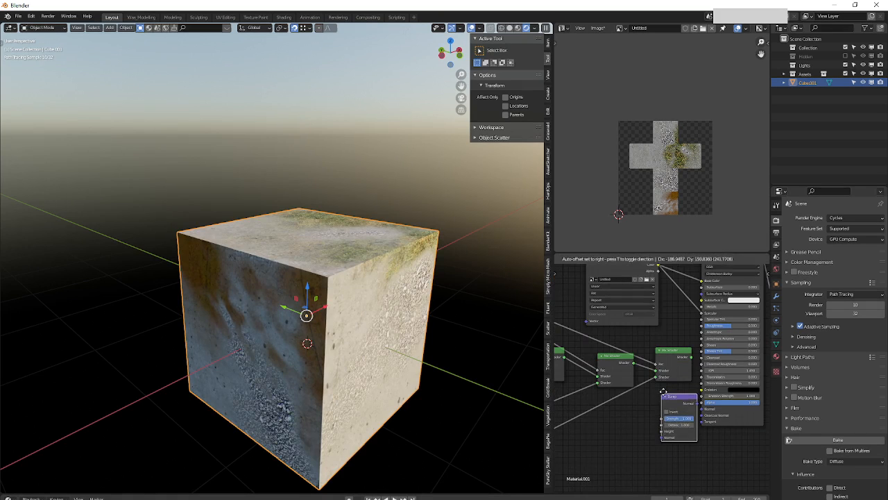
pyautogui.click(653, 386)
pyautogui.moveTo(677, 302); pyautogui.dragTo(679, 338, button='middle')
pyautogui.scroll(-2, 679, 338)
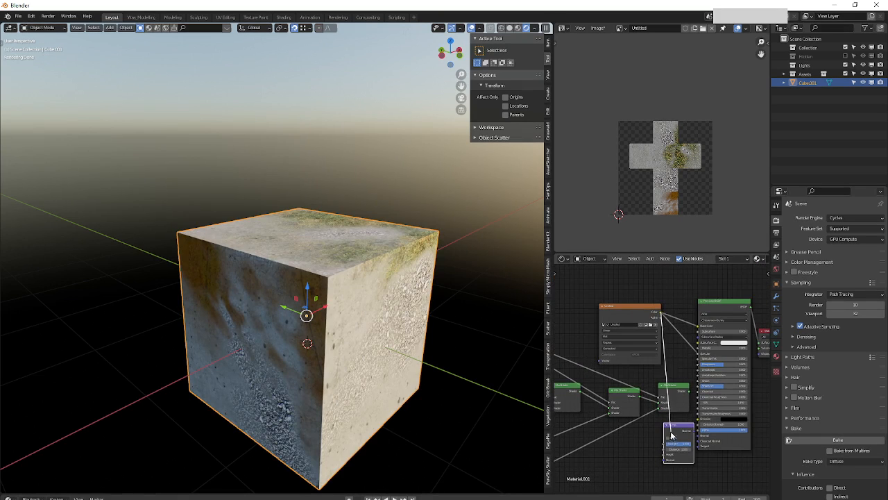
pyautogui.moveTo(671, 432); pyautogui.dragTo(664, 454)
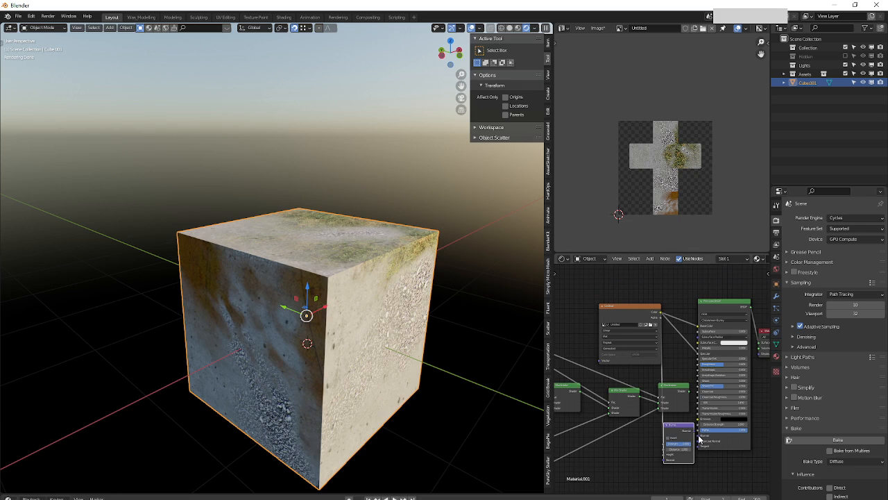
# Connect the Bump node's Normal output to the Principled BSDF's Normal input and set the Bump Strength to about 0.3.
pyautogui.moveTo(723, 409); pyautogui.dragTo(679, 413, button='middle')
pyautogui.moveTo(728, 337); pyautogui.dragTo(752, 317)
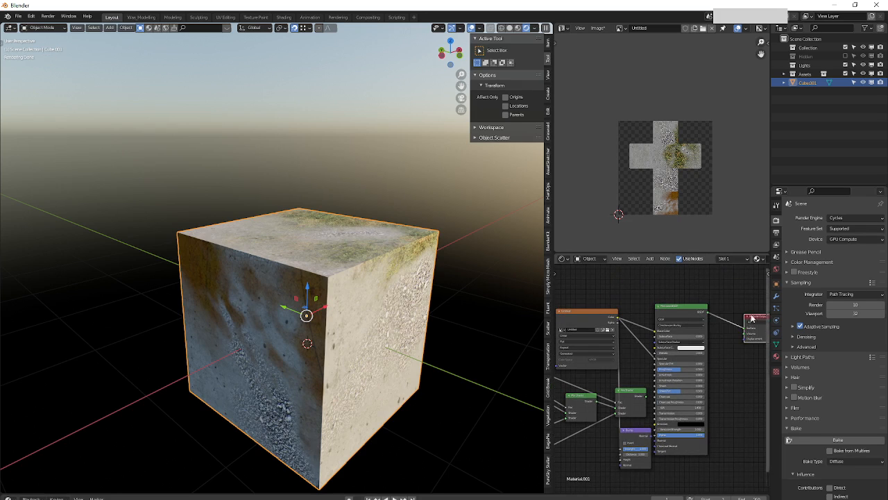
pyautogui.moveTo(698, 310); pyautogui.dragTo(727, 300)
pyautogui.scroll(4, 685, 442)
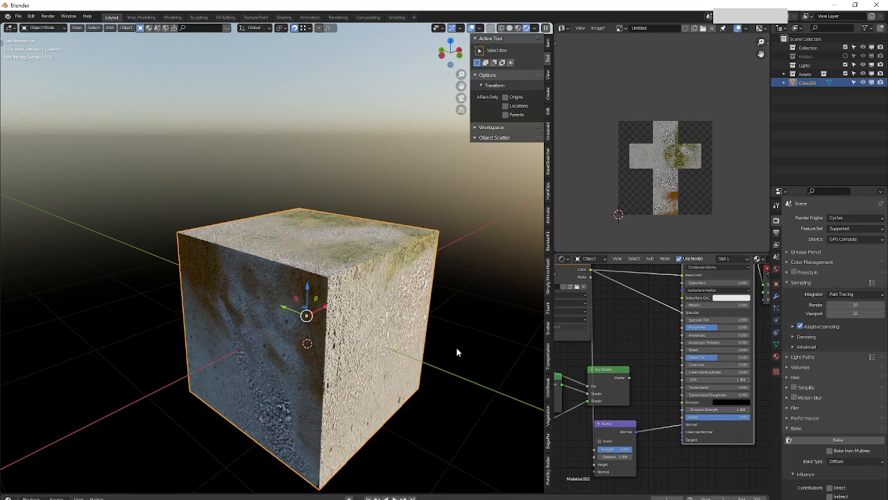
pyautogui.moveTo(616, 435); pyautogui.dragTo(643, 429)
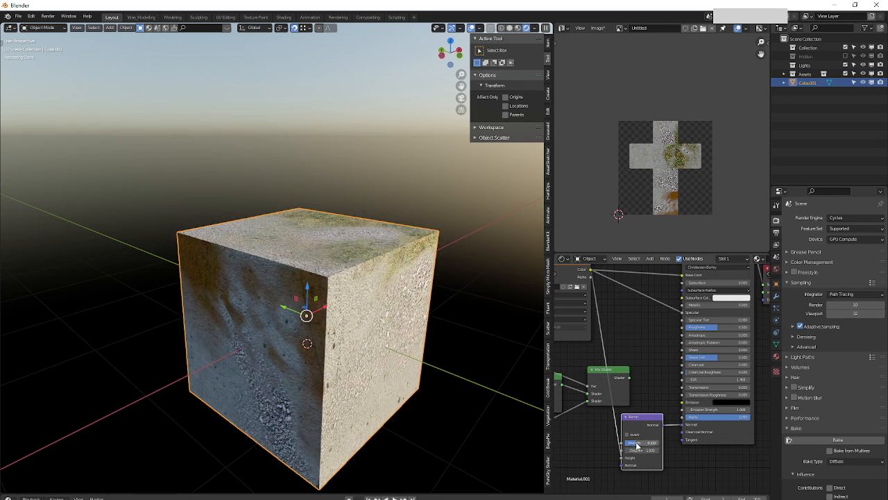
# Move the Material Output node farther from the Principled BSDF and review the node tree and the bumped cube.
pyautogui.scroll(-5, 603, 342)
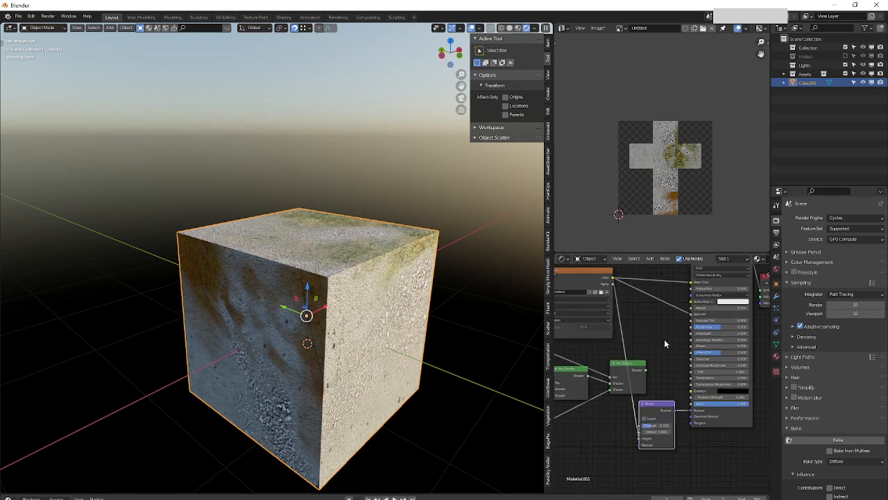
pyautogui.moveTo(737, 303); pyautogui.dragTo(755, 297)
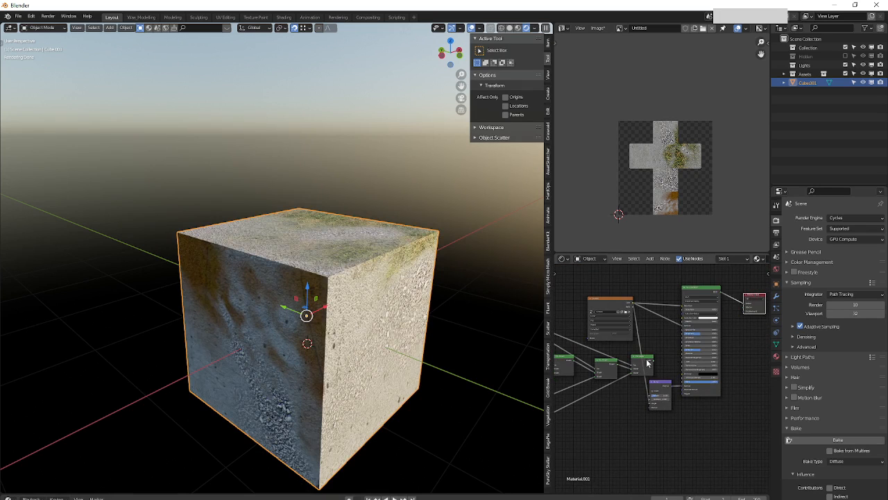
pyautogui.scroll(-3, 686, 337)
pyautogui.moveTo(646, 363)
pyautogui.mouseDown(button='middle')
pyautogui.moveTo(686, 337)
pyautogui.moveTo(653, 364)
pyautogui.mouseUp(button='middle')
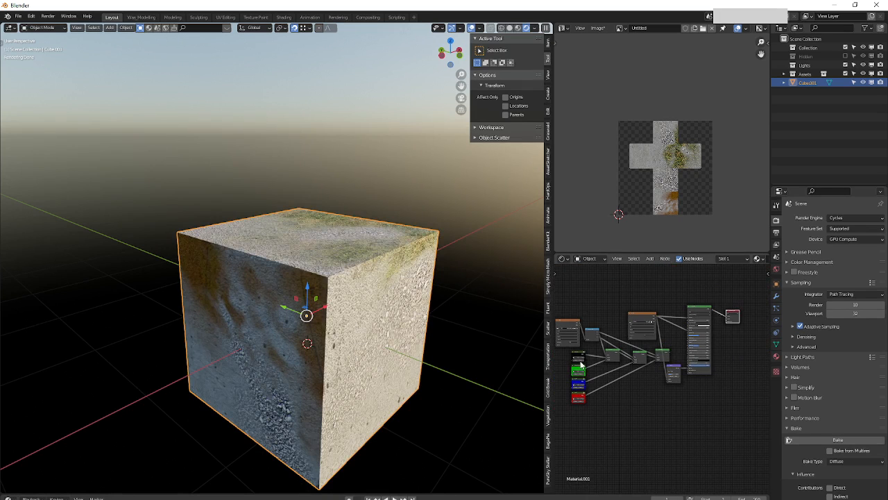
pyautogui.scroll(2, 581, 365)
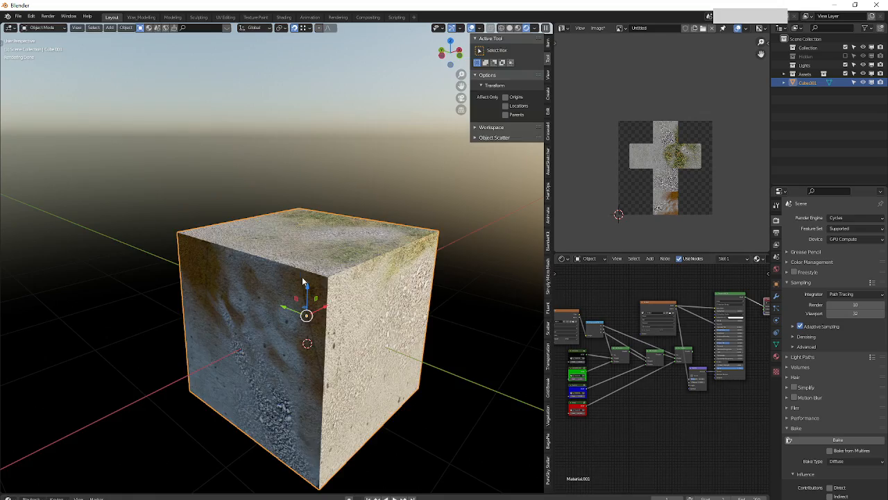
pyautogui.moveTo(302, 280); pyautogui.dragTo(347, 291, button='middle')
pyautogui.keyDown('shift'); pyautogui.moveTo(454, 317); pyautogui.dragTo(374, 307, button='middle'); pyautogui.keyUp('shift')
pyautogui.scroll(-1, 374, 306)
pyautogui.moveTo(756, 335); pyautogui.dragTo(694, 347, button='middle')
pyautogui.scroll(3, 694, 347)
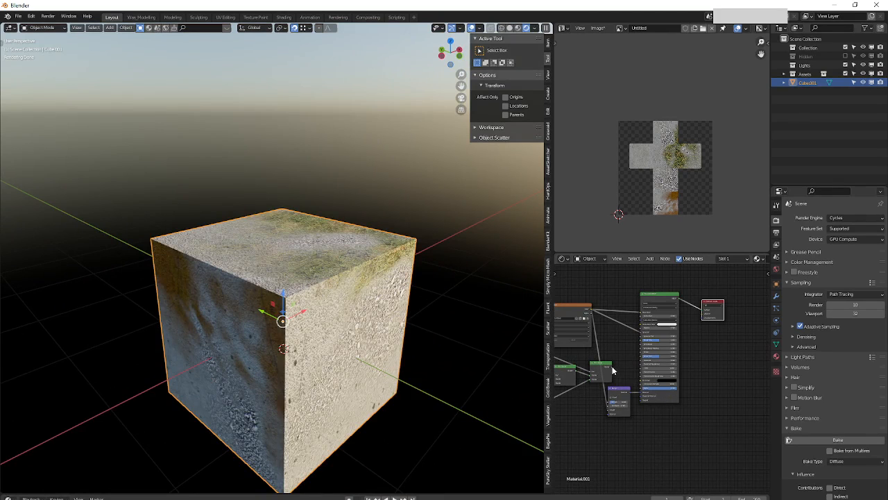
# Compare the original Mix Shader result with the baked Principled BSDF on the cube, ending with the Principled BSDF connected to Surface.
pyautogui.moveTo(702, 314); pyautogui.dragTo(703, 311)
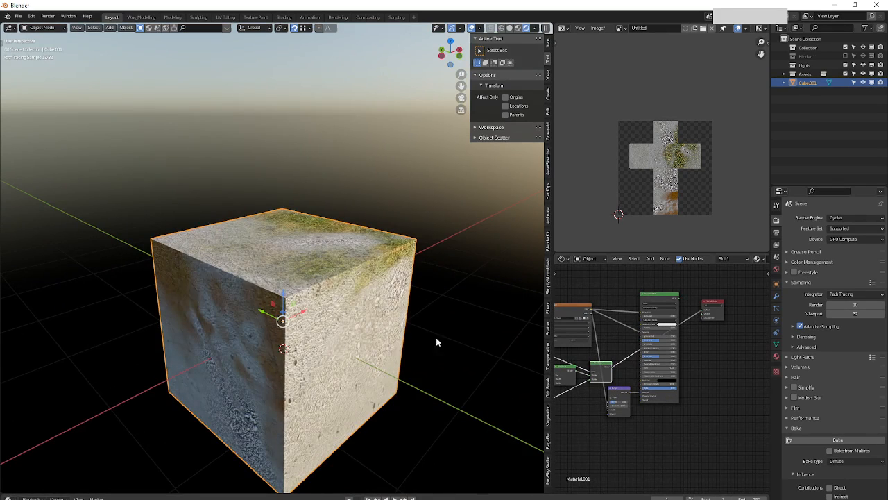
pyautogui.moveTo(274, 279); pyautogui.dragTo(278, 295, button='middle')
pyautogui.keyDown('shift'); pyautogui.moveTo(339, 317); pyautogui.dragTo(347, 291, button='middle'); pyautogui.keyUp('shift')
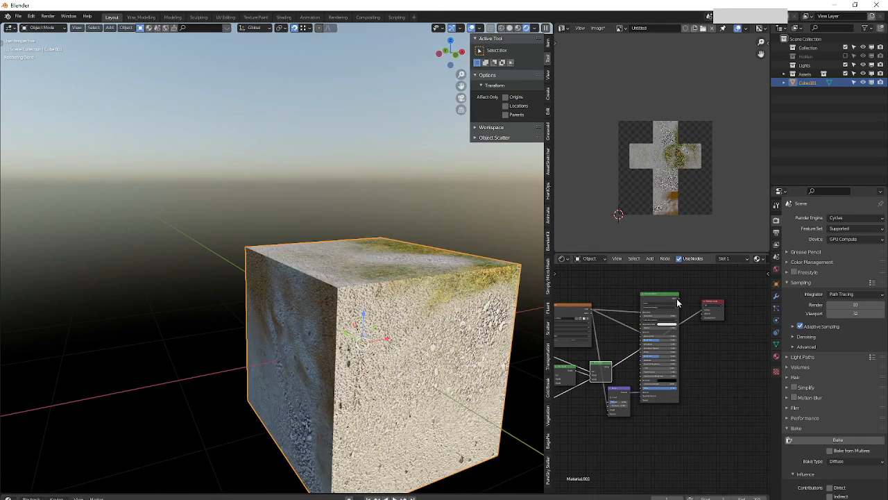
pyautogui.moveTo(678, 302); pyautogui.dragTo(702, 311)
pyautogui.moveTo(308, 270); pyautogui.dragTo(368, 291, button='middle')
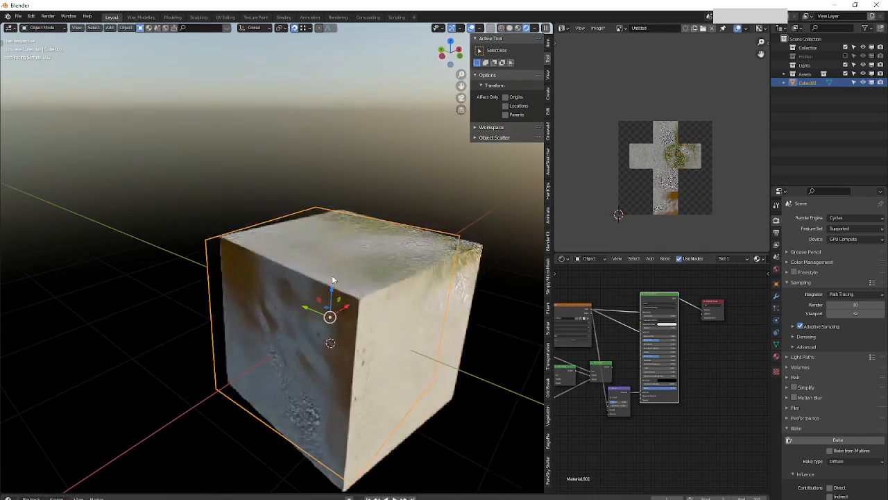
pyautogui.moveTo(321, 258); pyautogui.dragTo(368, 287, button='middle')
pyautogui.scroll(-5, 368, 287)
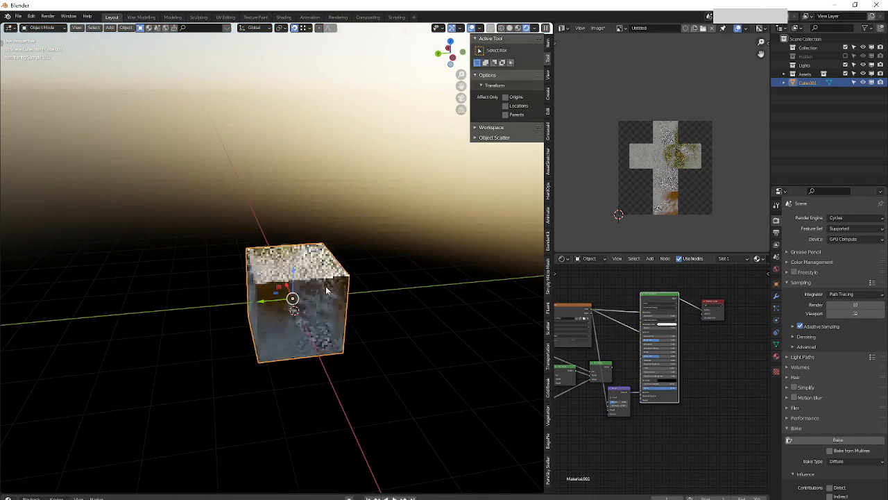
pyautogui.keyDown('shift'); pyautogui.moveTo(272, 308); pyautogui.dragTo(293, 298, button='middle'); pyautogui.keyUp('shift')
# Switch the viewport to Solid shading and set its Color option to Texture.
pyautogui.click(509, 28)
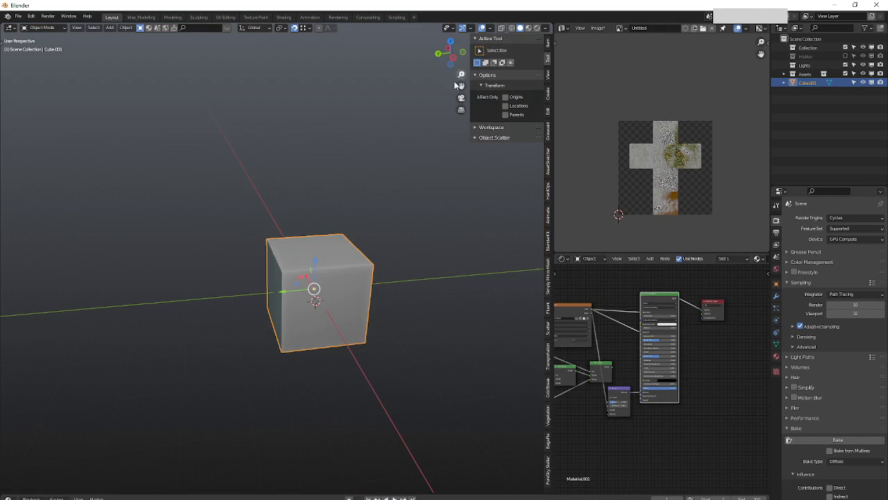
pyautogui.scroll(3, 331, 264)
pyautogui.click(545, 28)
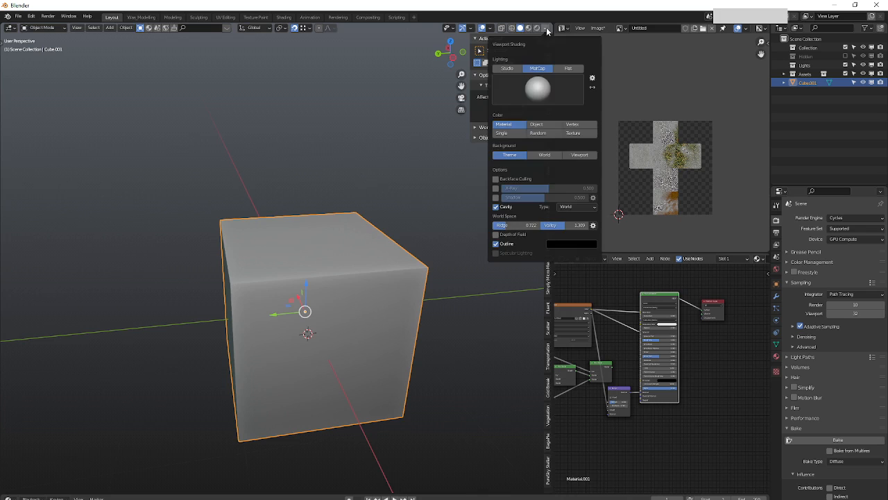
pyautogui.click(572, 132)
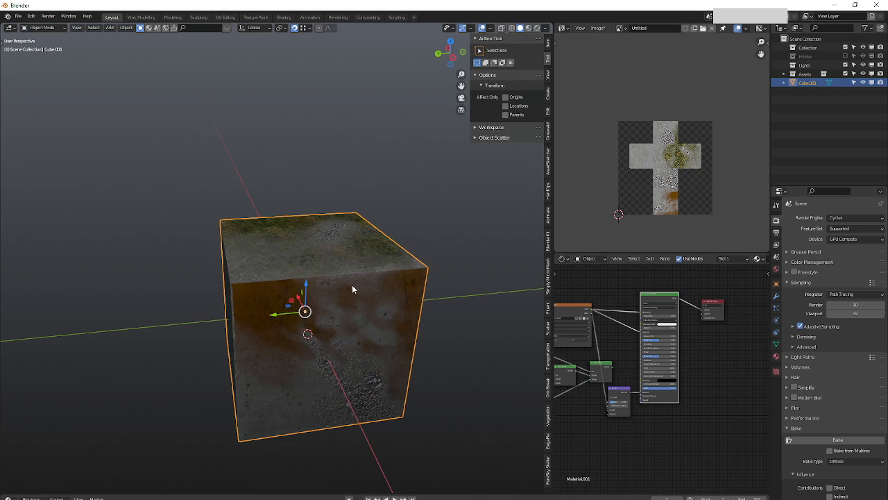
# Inspect the baked texture on the cube from several sides in Solid shading, and revisit the baked image node.
pyautogui.moveTo(352, 285); pyautogui.dragTo(333, 287, button='middle')
pyautogui.scroll(-3, 363, 282)
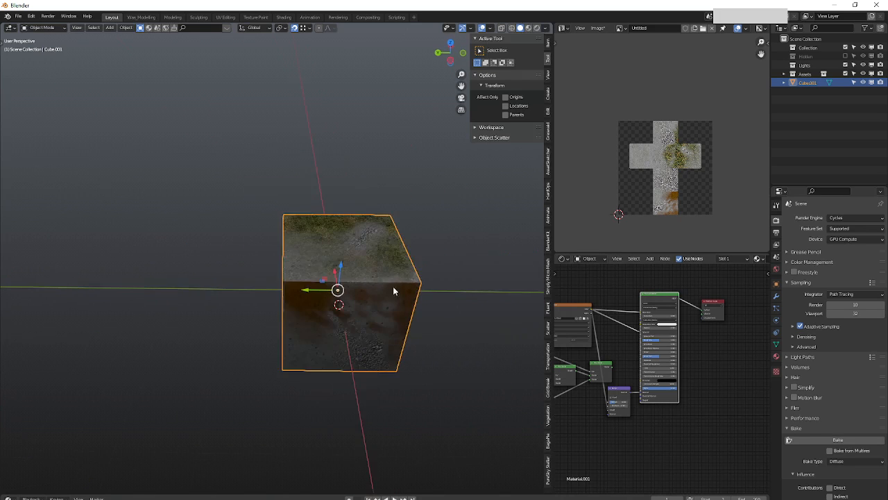
pyautogui.moveTo(392, 286); pyautogui.dragTo(497, 290, button='middle')
pyautogui.scroll(3, 497, 290)
pyautogui.scroll(5, 666, 312)
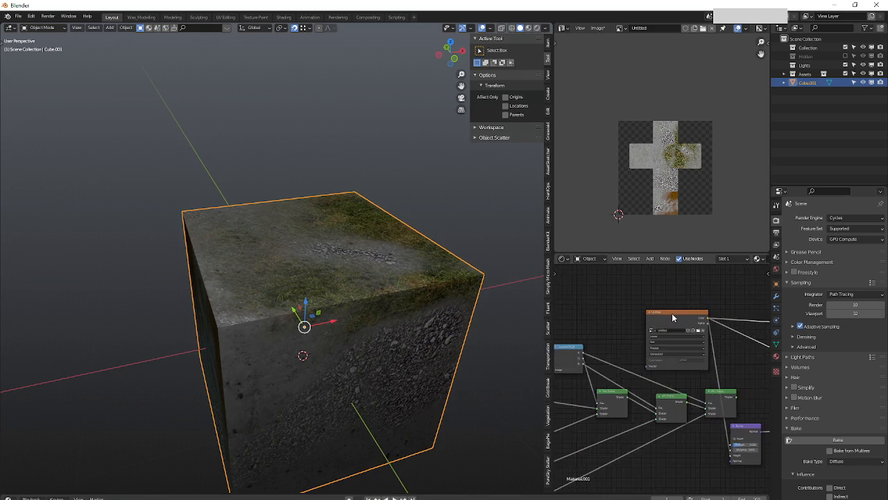
pyautogui.scroll(-1, 663, 311)
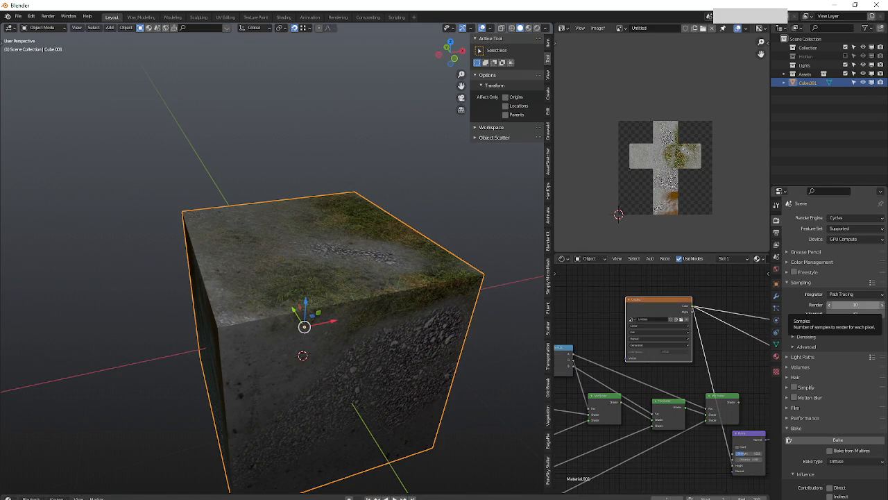